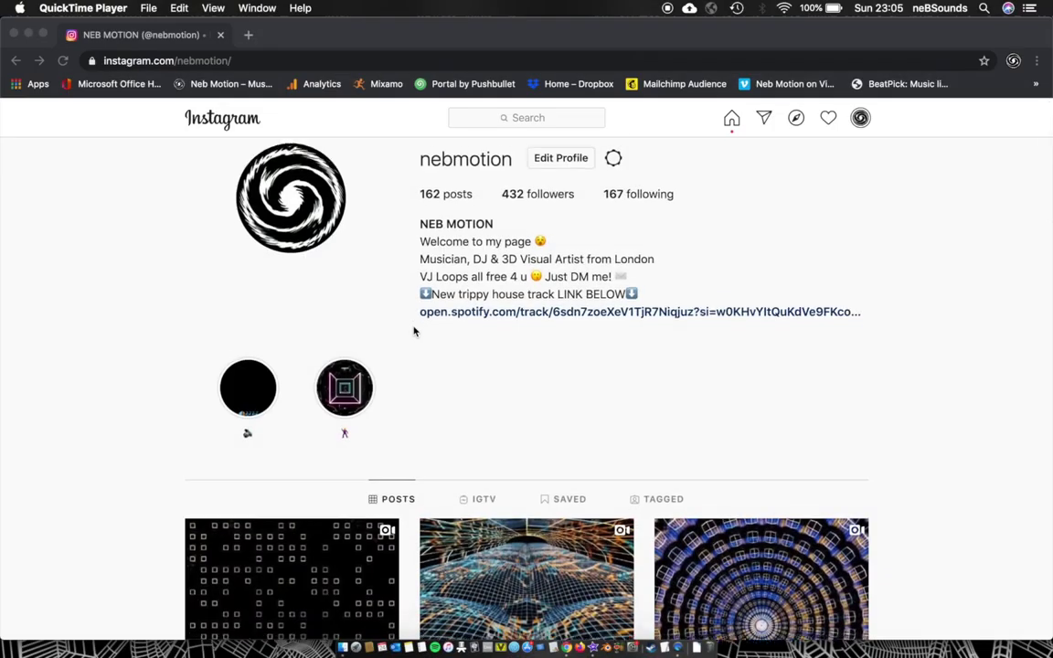
Step: Browse the video posts on the nebmotion Instagram profile
{"action": "scroll", "coordinate": [414, 329], "scroll_direction": "down", "scroll_amount": 3}
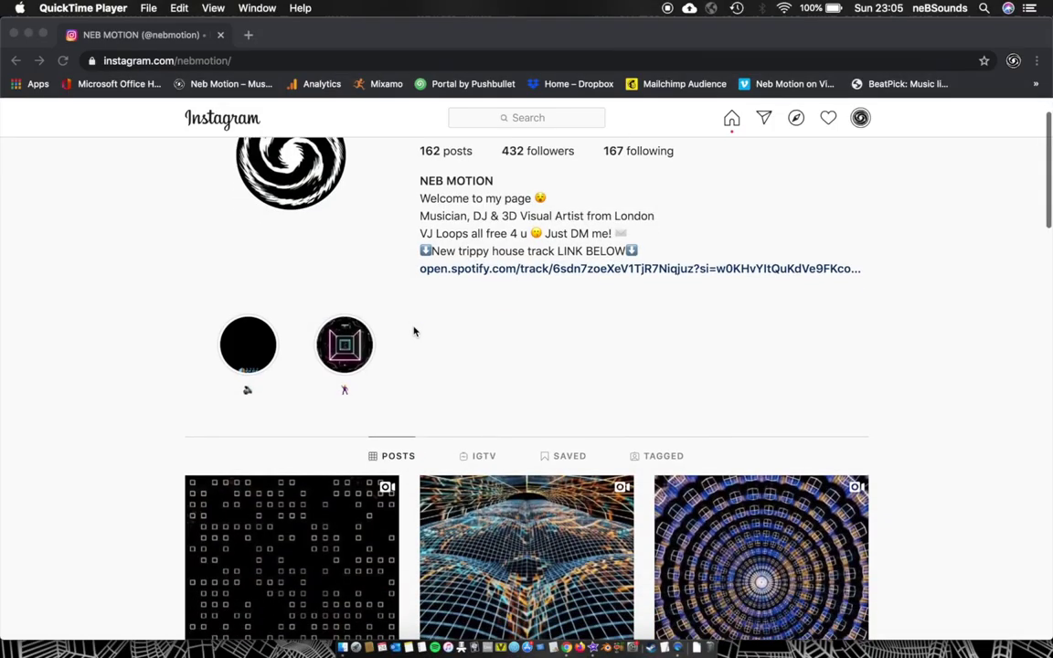
{"action": "scroll", "coordinate": [414, 331], "scroll_direction": "down", "scroll_amount": 10}
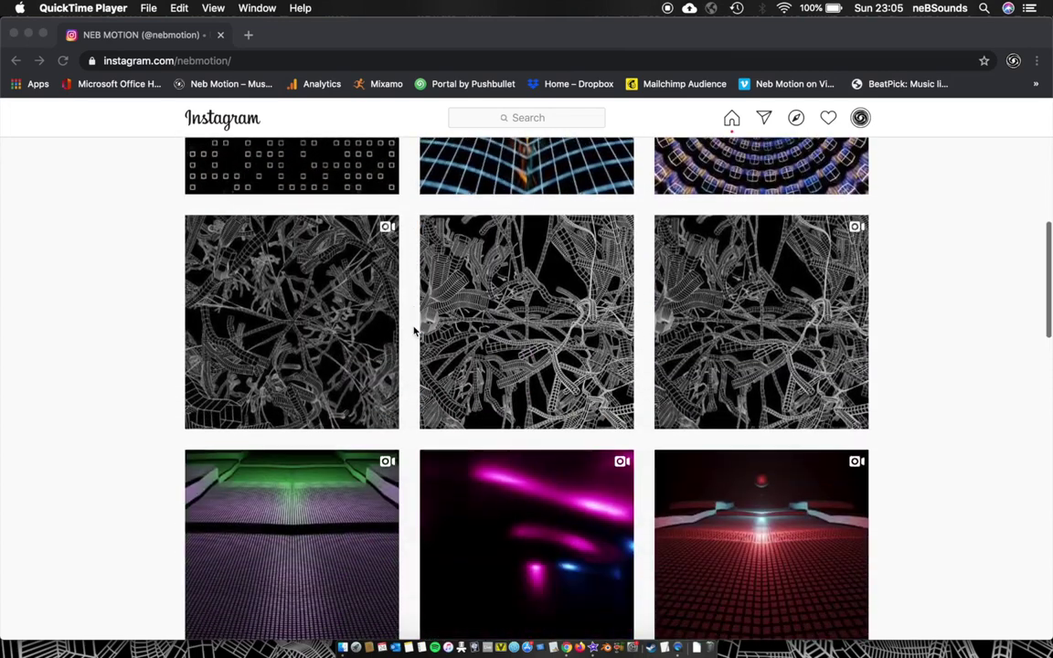
{"action": "scroll", "coordinate": [414, 331], "scroll_direction": "down", "scroll_amount": 7}
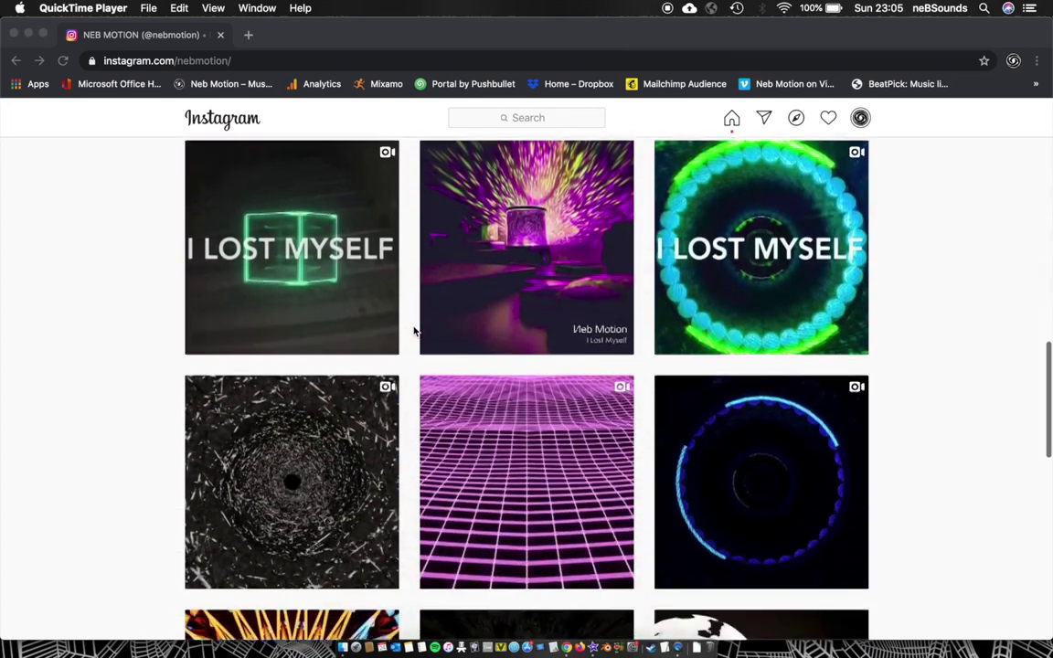
{"action": "scroll", "coordinate": [479, 313], "scroll_direction": "up", "scroll_amount": 1}
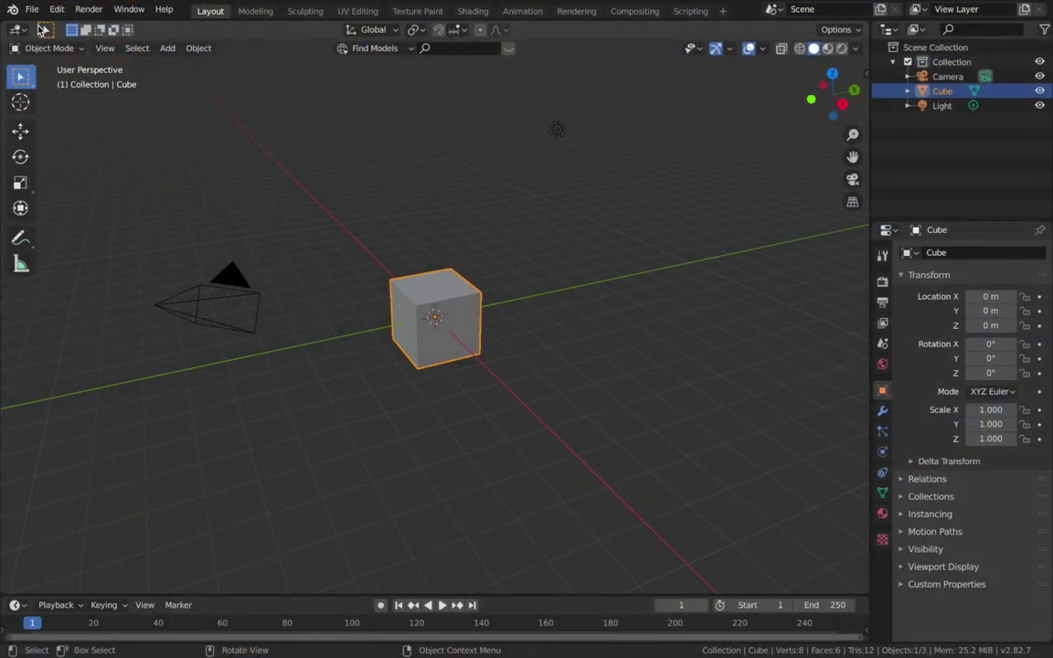
Step: Switch to Blender, delete the default cube and add a mesh plane in its place
{"action": "key", "text": "x"}
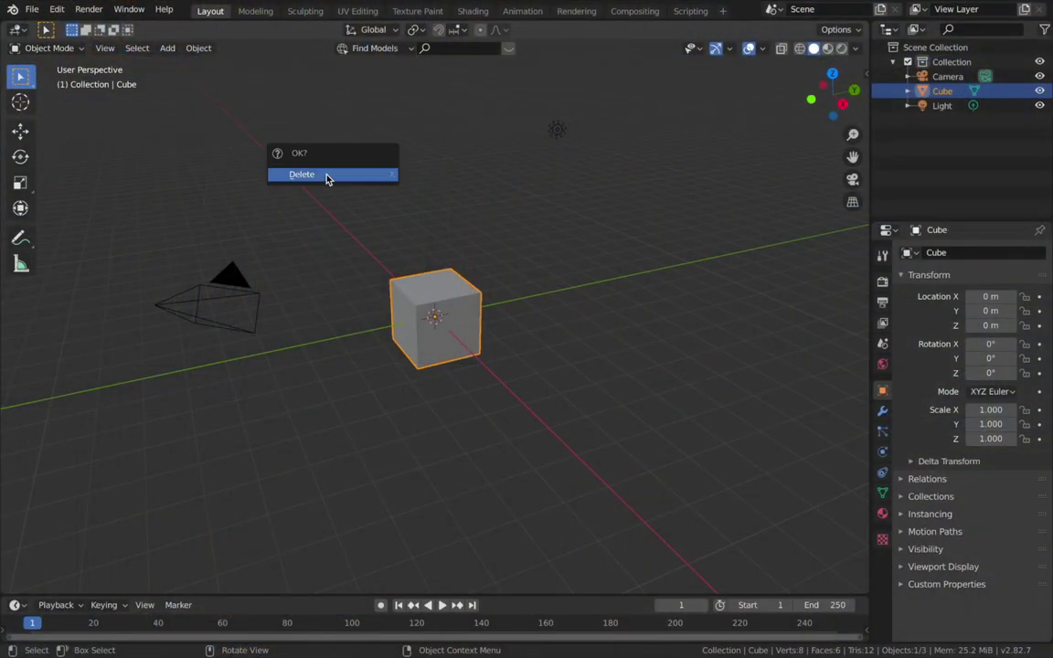
{"action": "left_click", "coordinate": [327, 175]}
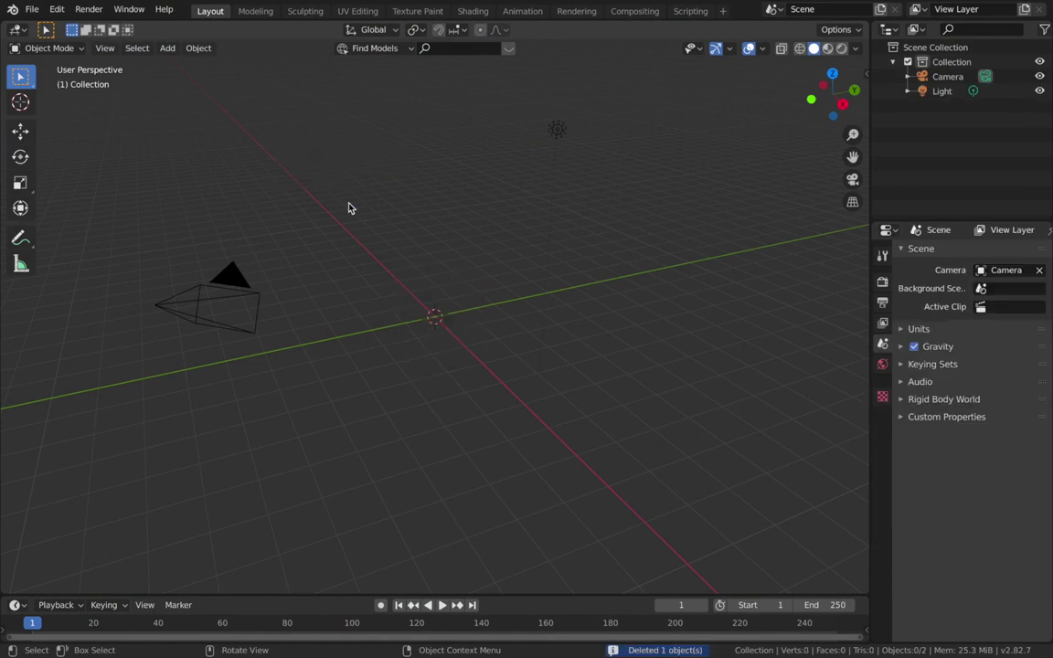
{"action": "key", "text": "shift+a"}
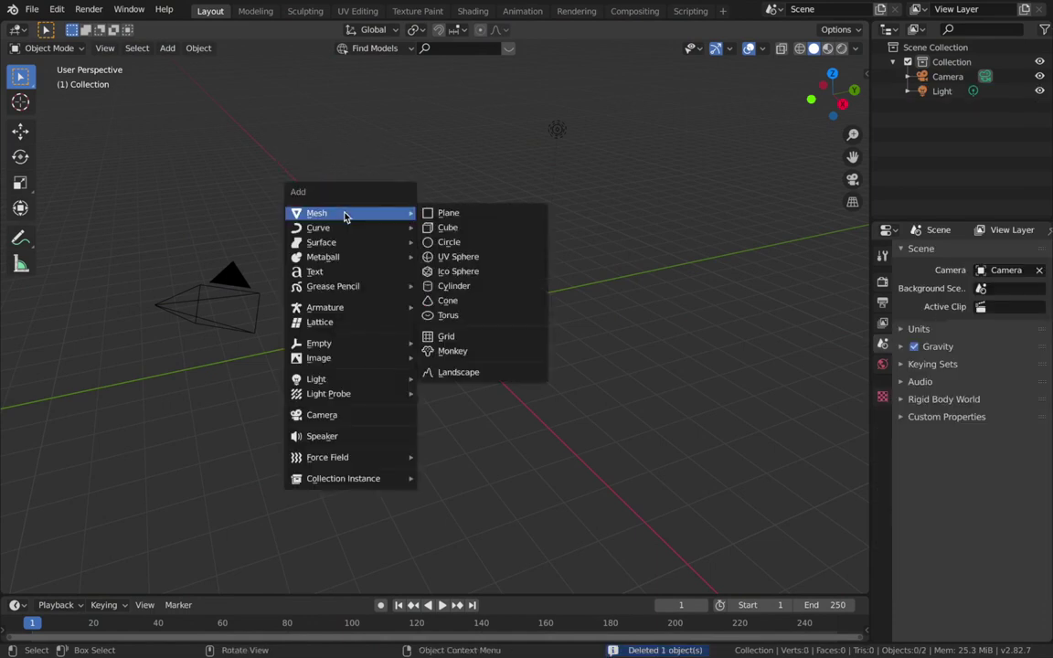
{"action": "left_click", "coordinate": [437, 213]}
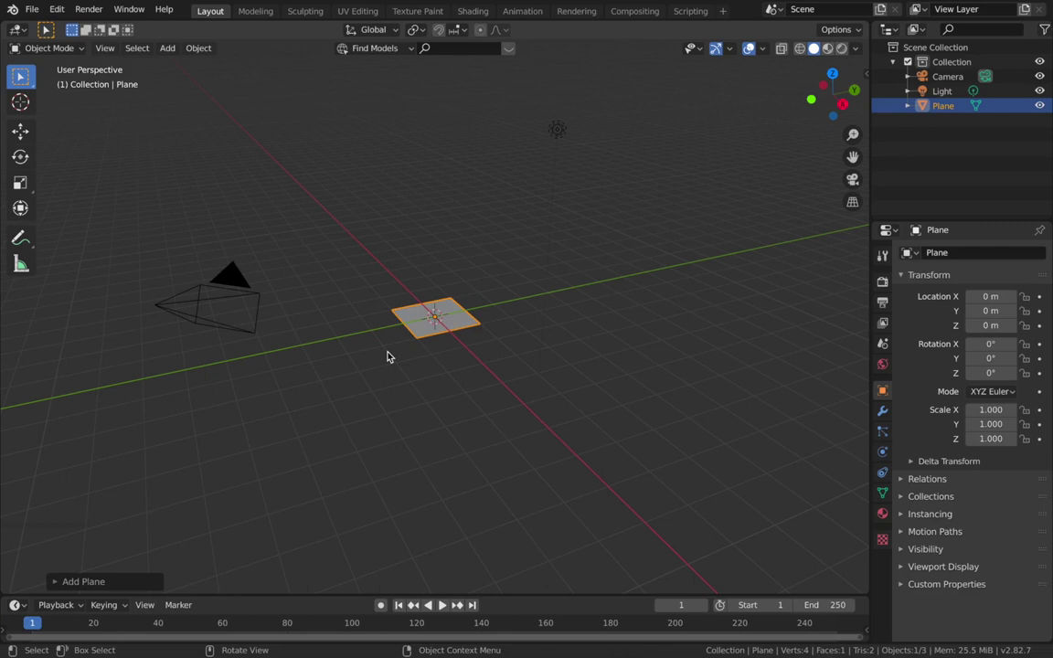
Step: Scale the plane uniformly by a factor of 8
{"action": "key", "text": "s"}
{"action": "key", "text": "8"}
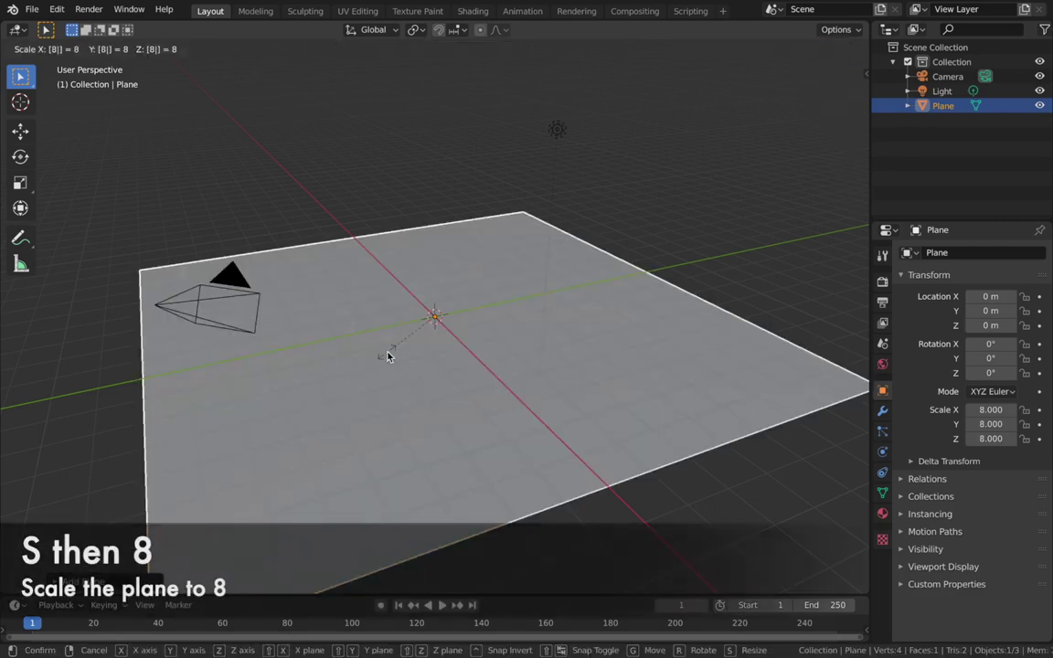
{"action": "key", "text": "Return"}
Step: Enter Edit Mode on the plane and subdivide it with 30 cuts
{"action": "scroll", "coordinate": [463, 357], "scroll_direction": "left", "scroll_amount": 3}
{"action": "scroll", "coordinate": [463, 357], "scroll_direction": "left", "scroll_amount": 2}
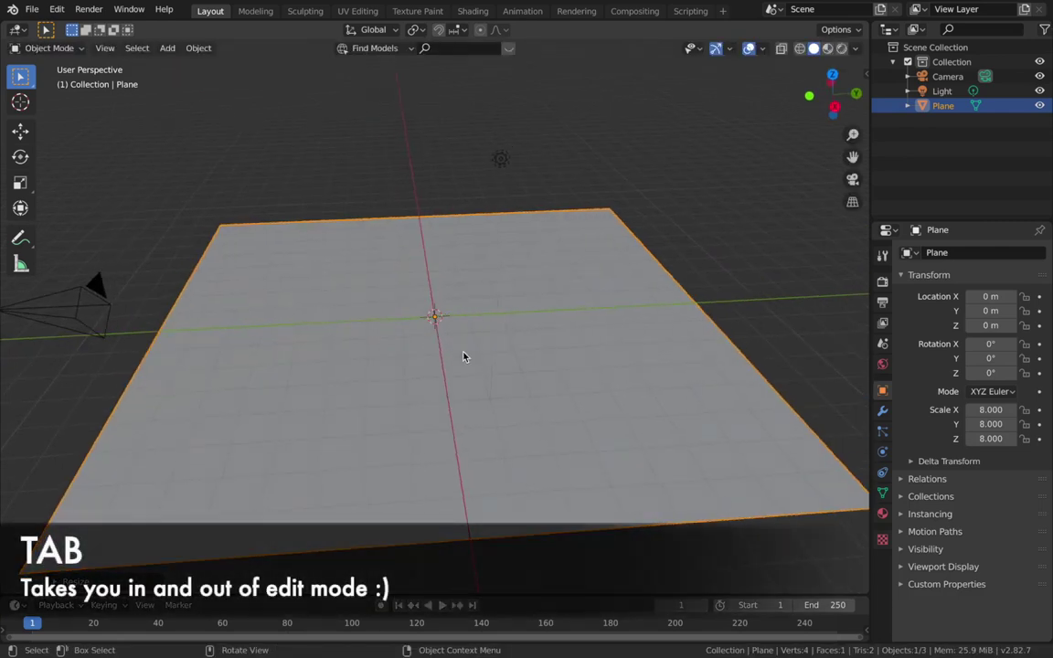
{"action": "key", "text": "Tab"}
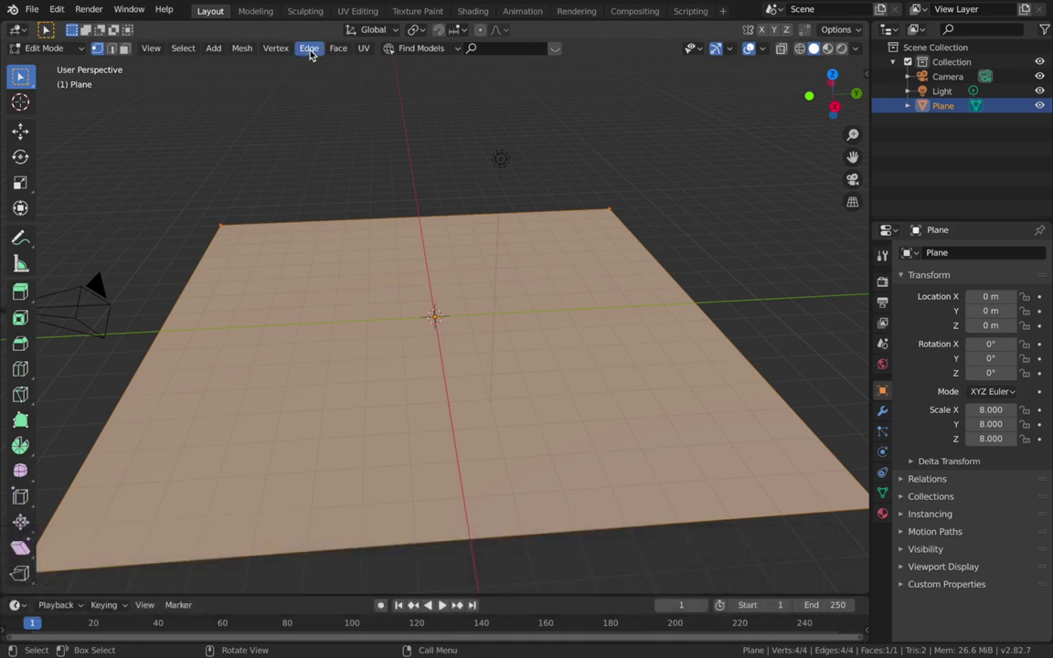
{"action": "left_click", "coordinate": [308, 49]}
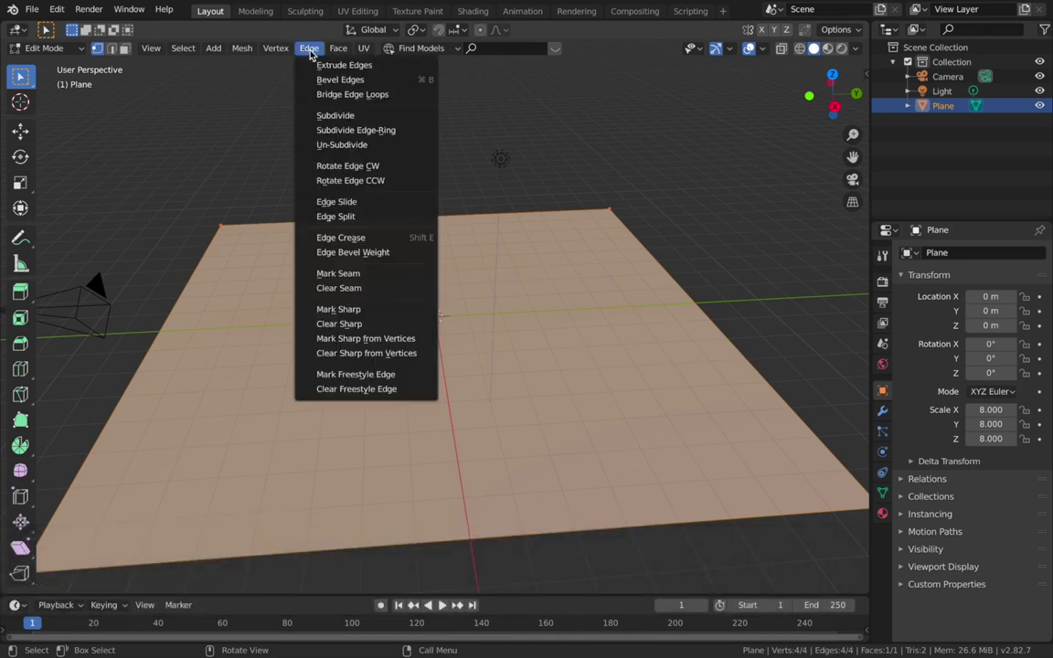
{"action": "left_click", "coordinate": [364, 116]}
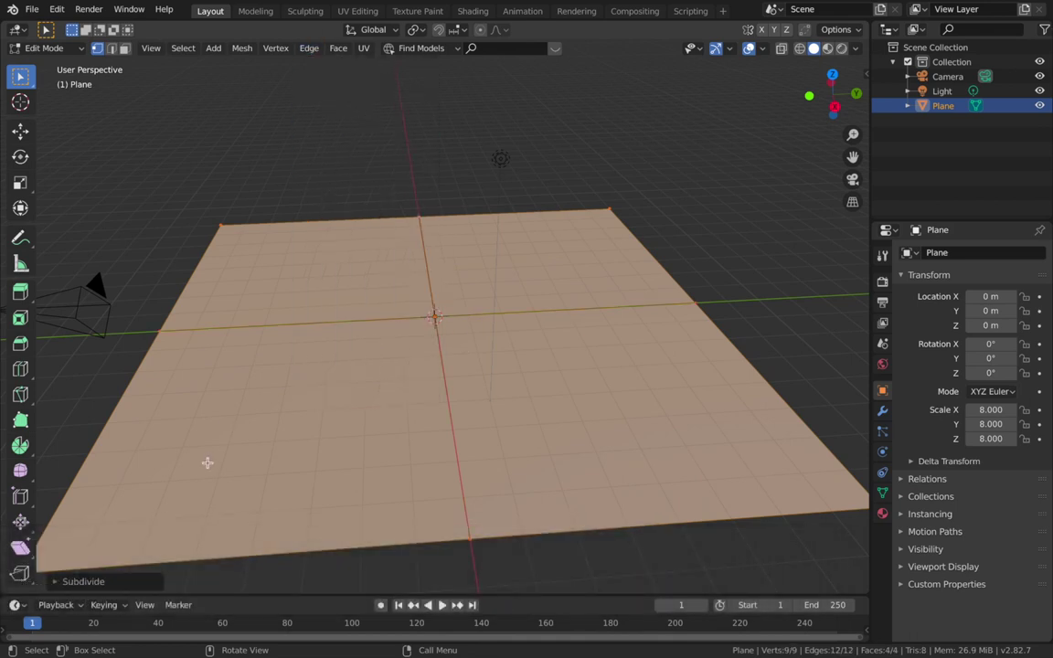
{"action": "left_click", "coordinate": [54, 582]}
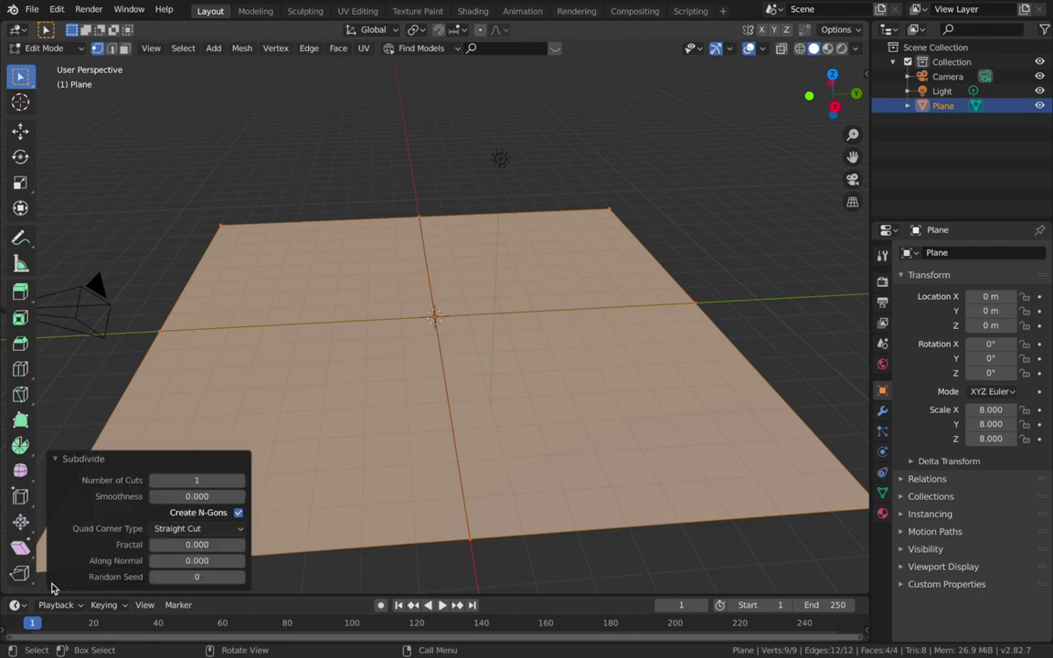
{"action": "left_click", "coordinate": [184, 475]}
{"action": "type", "text": "30"}
{"action": "key", "text": "Return"}
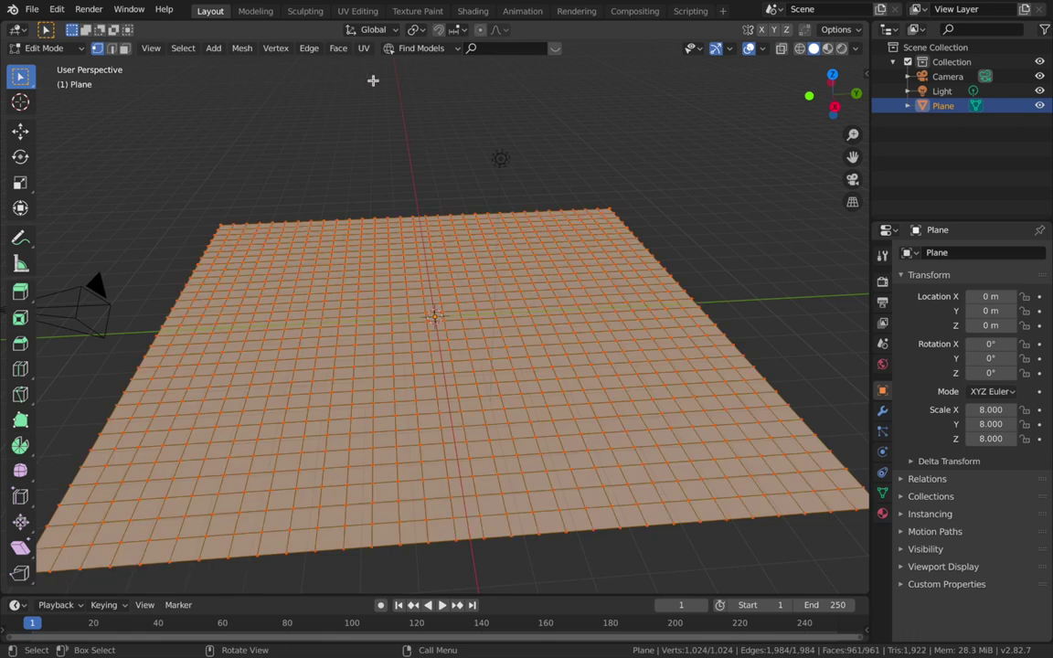
Step: Split all edges of the subdivided plane with Edge Split and return to Object Mode
{"action": "left_click", "coordinate": [307, 49]}
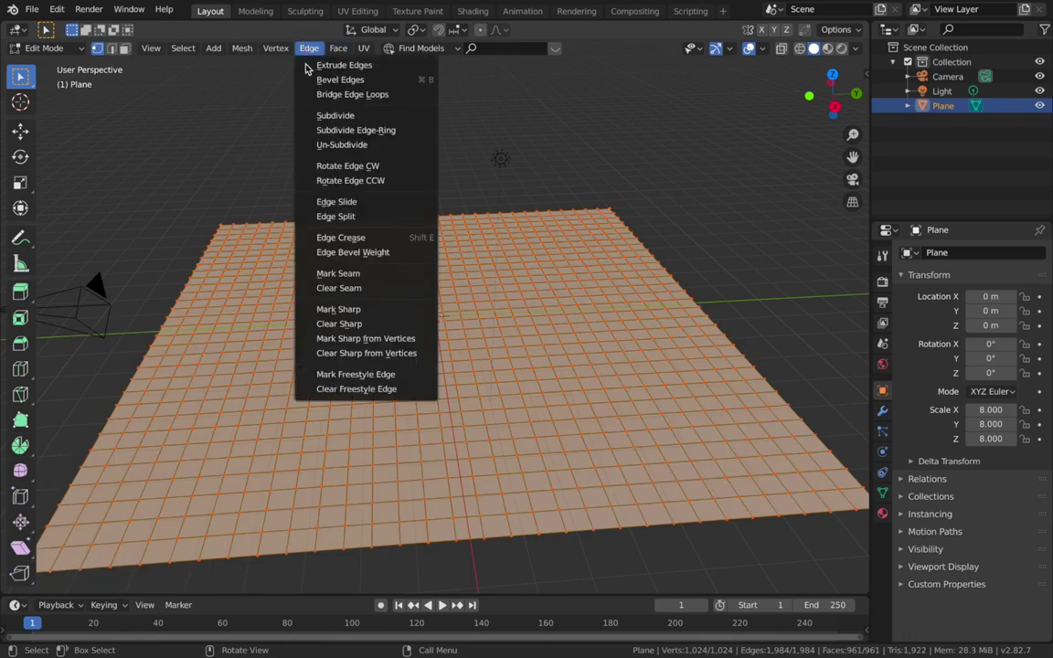
{"action": "left_click", "coordinate": [335, 215]}
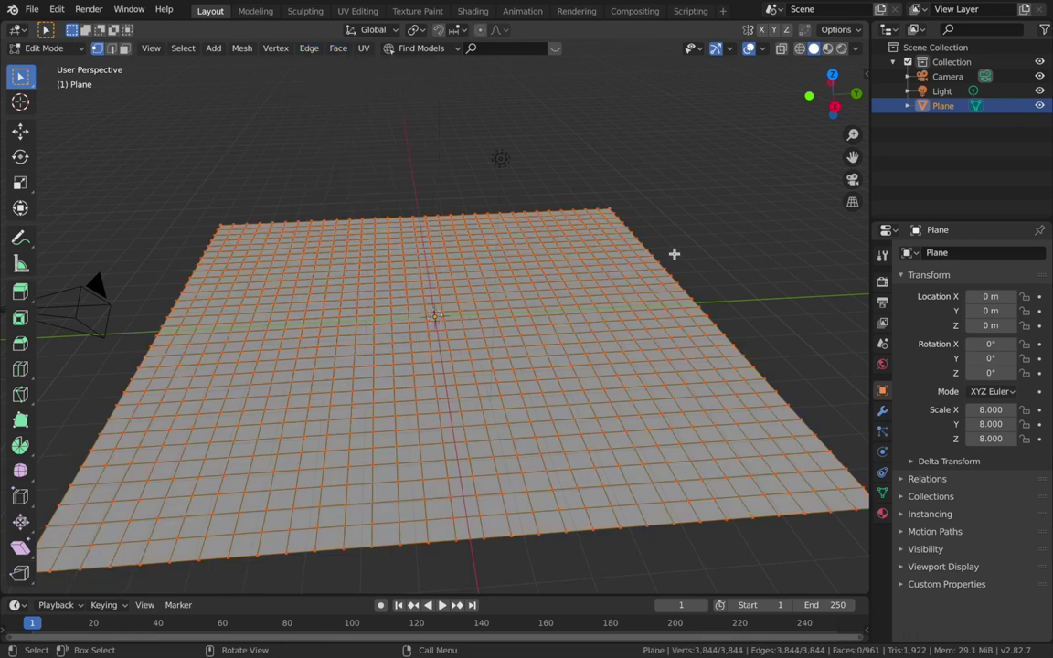
{"action": "key", "text": "Tab"}
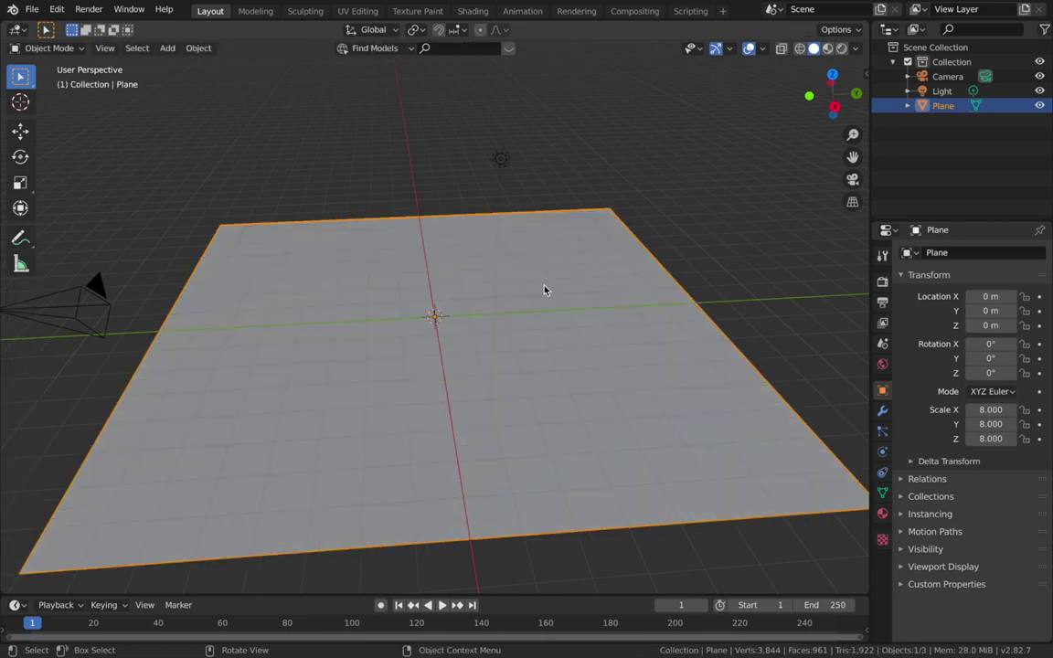
Step: Add a Smooth modifier to the plane with a factor of 0.5 to separate the tiles
{"action": "left_click", "coordinate": [883, 412]}
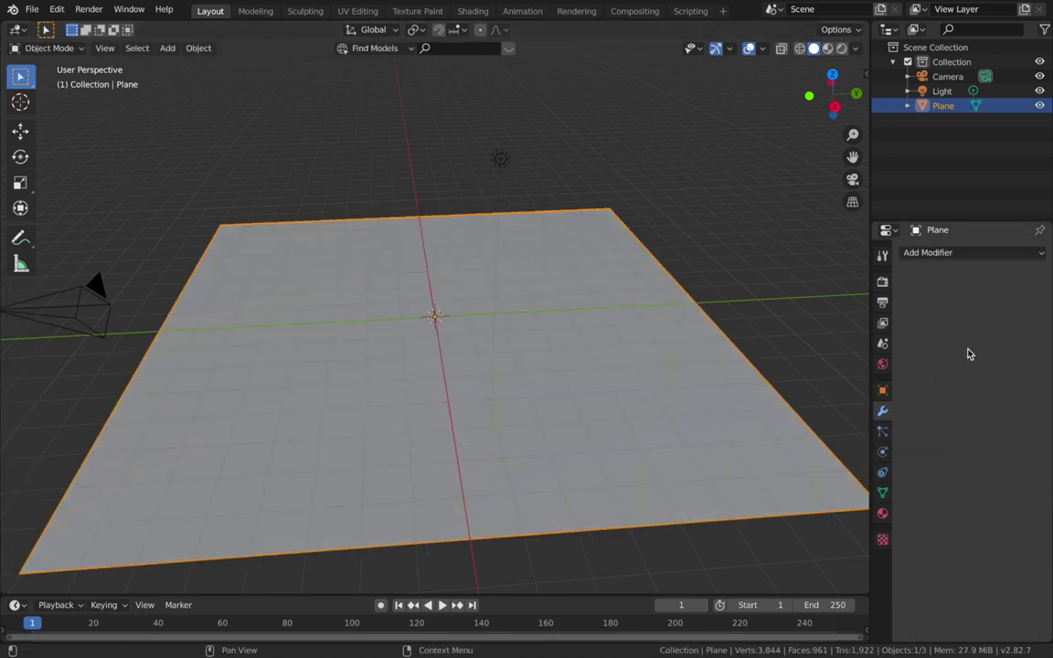
{"action": "left_click", "coordinate": [950, 259]}
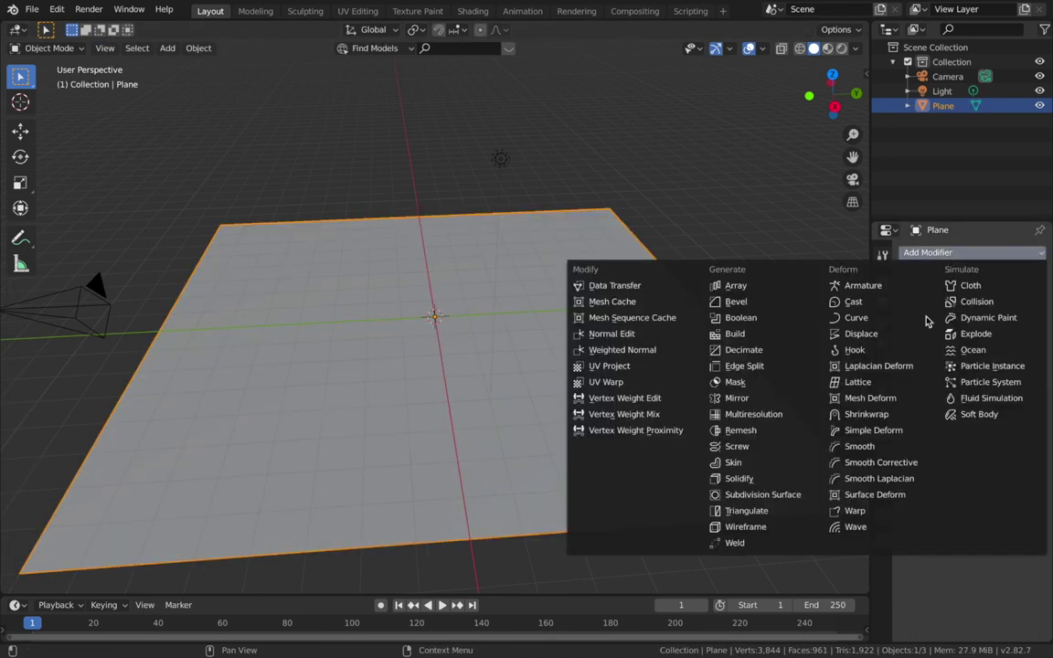
{"action": "left_click", "coordinate": [857, 447]}
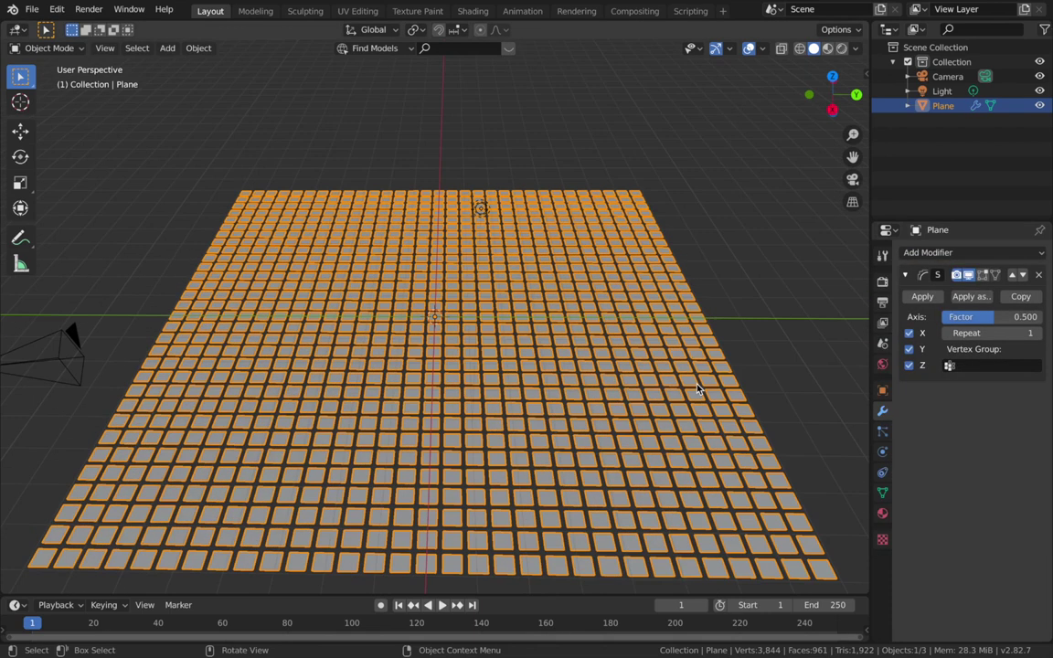
{"action": "mouse_move", "coordinate": [989, 317]}
{"action": "left_mouse_down"}
{"action": "mouse_move", "coordinate": [1038, 317]}
{"action": "mouse_move", "coordinate": [1003, 319]}
{"action": "left_mouse_up"}
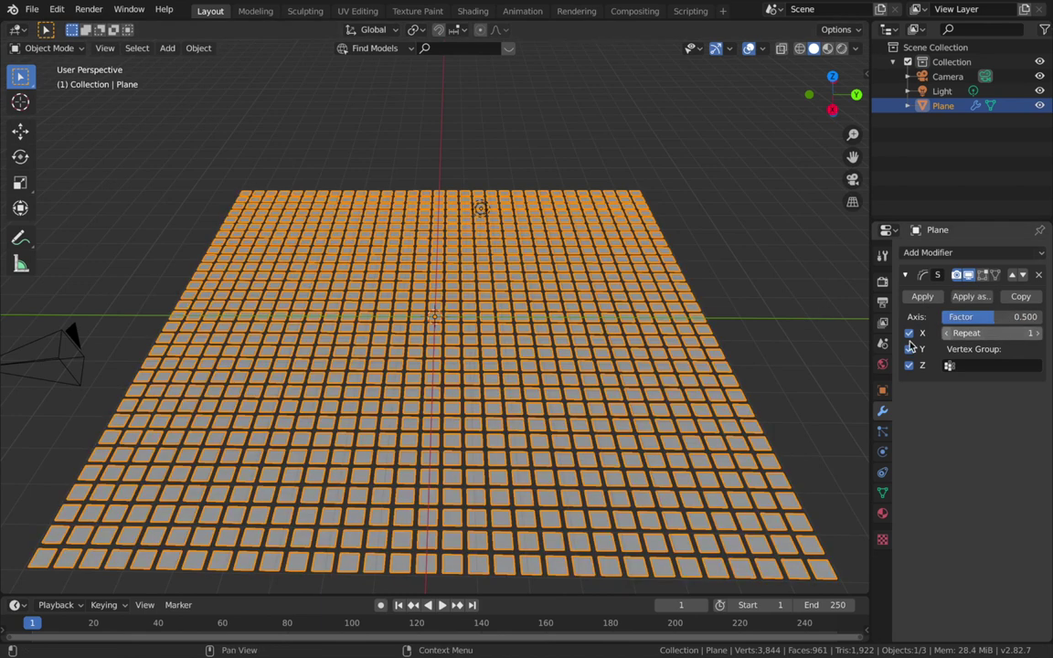
Step: Add a Solidify modifier to the plane and set its thickness to 0.3 m
{"action": "left_click", "coordinate": [946, 254]}
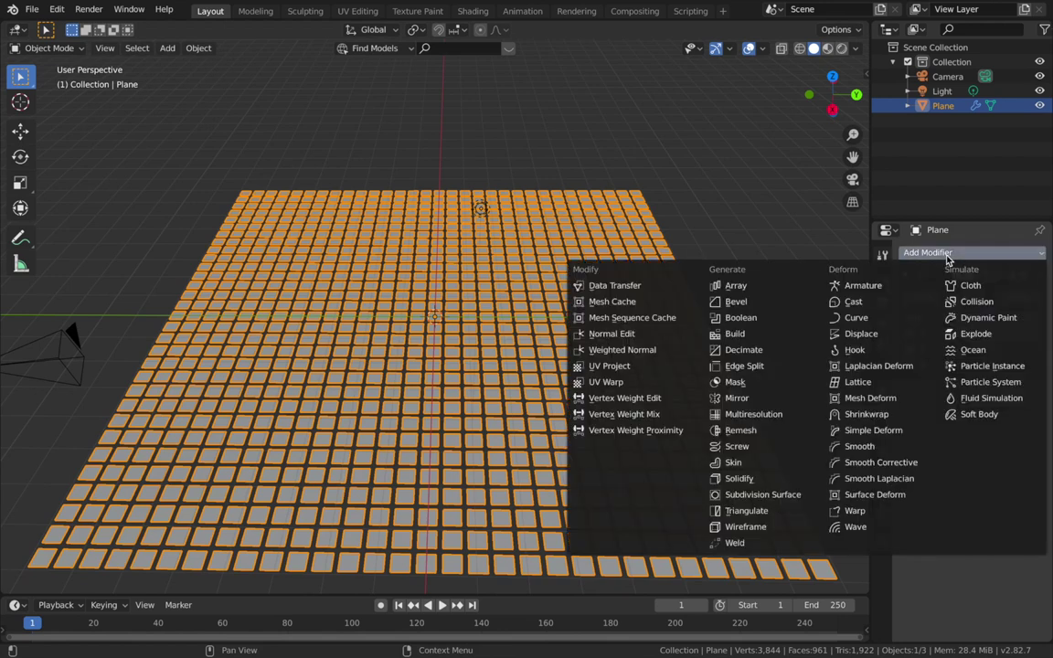
{"action": "left_click", "coordinate": [746, 485]}
{"action": "middle_click_drag", "start_coordinate": [695, 457], "coordinate": [695, 460]}
{"action": "middle_click_drag", "start_coordinate": [555, 422], "coordinate": [557, 423]}
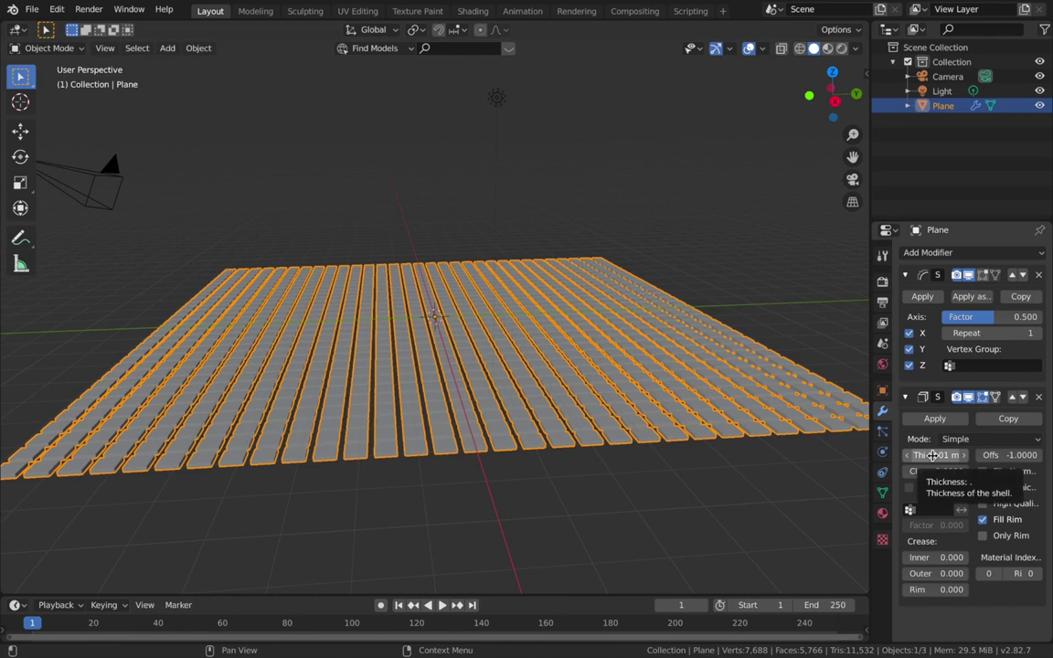
{"action": "mouse_move", "coordinate": [937, 454]}
{"action": "left_mouse_down"}
{"action": "mouse_move", "coordinate": [947, 454]}
{"action": "mouse_move", "coordinate": [939, 448]}
{"action": "left_mouse_up"}
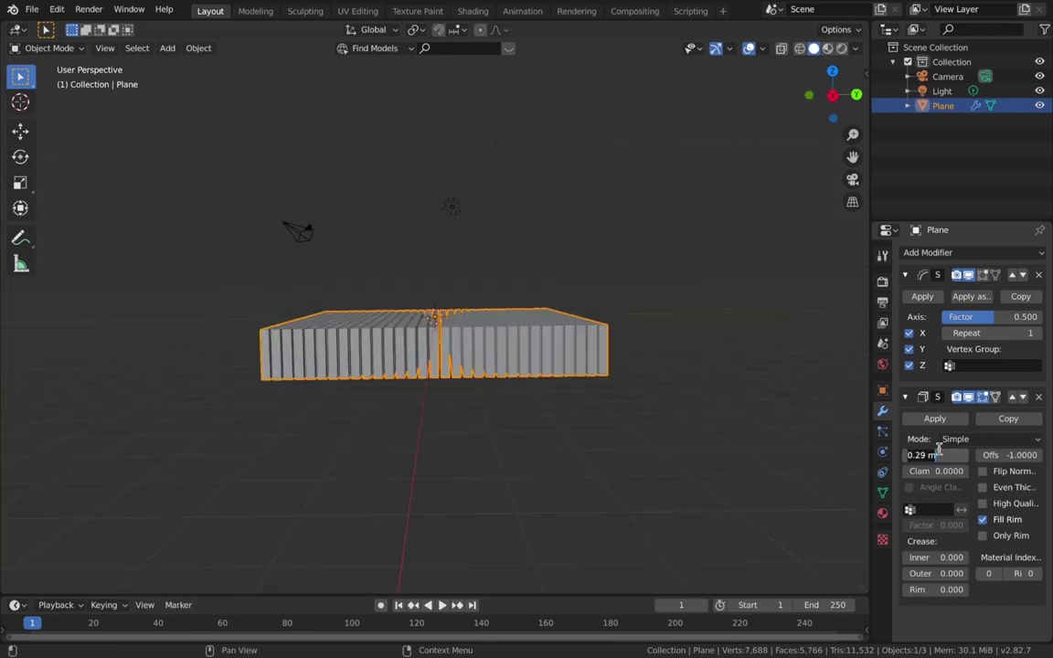
{"action": "key", "text": "BackSpace"}
{"action": "type", "text": ".3"}
{"action": "key", "text": "Return"}
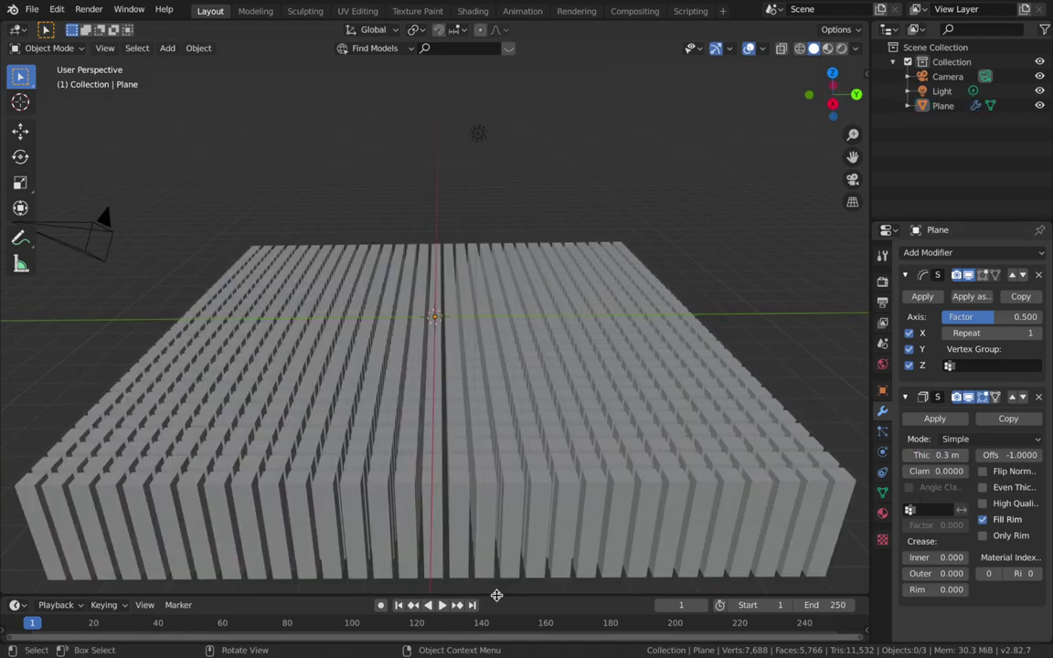
Step: Add a Wave modifier to the plane, enlarge the timeline area and play the animation as a preview
{"action": "left_click", "coordinate": [927, 255]}
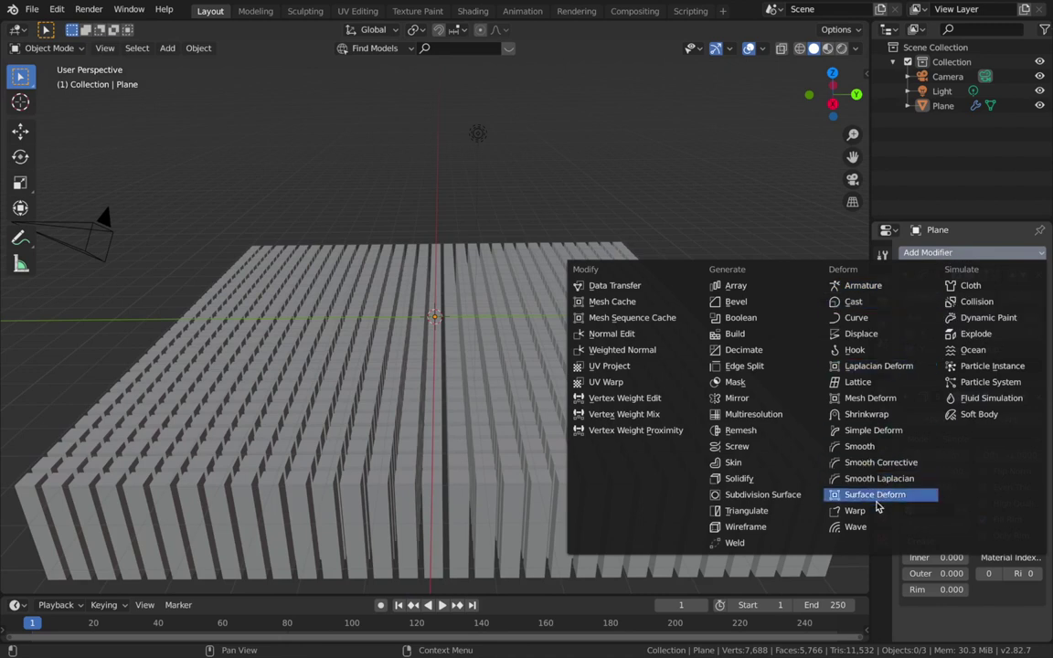
{"action": "left_click", "coordinate": [857, 527]}
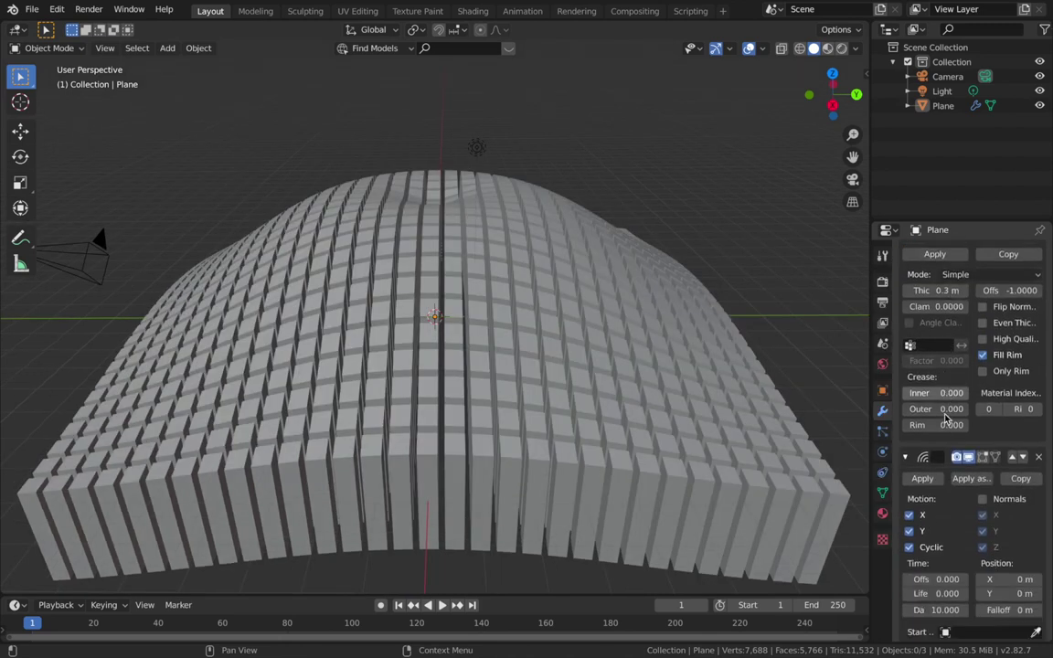
{"action": "left_click_drag", "start_coordinate": [496, 595], "coordinate": [495, 541]}
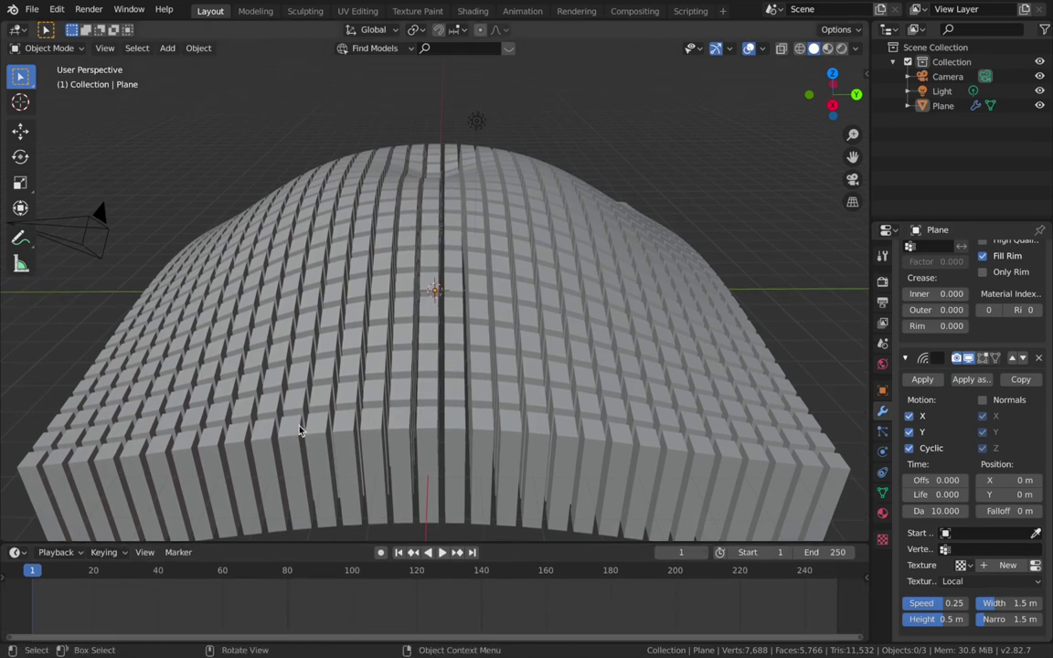
{"action": "key", "text": "space"}
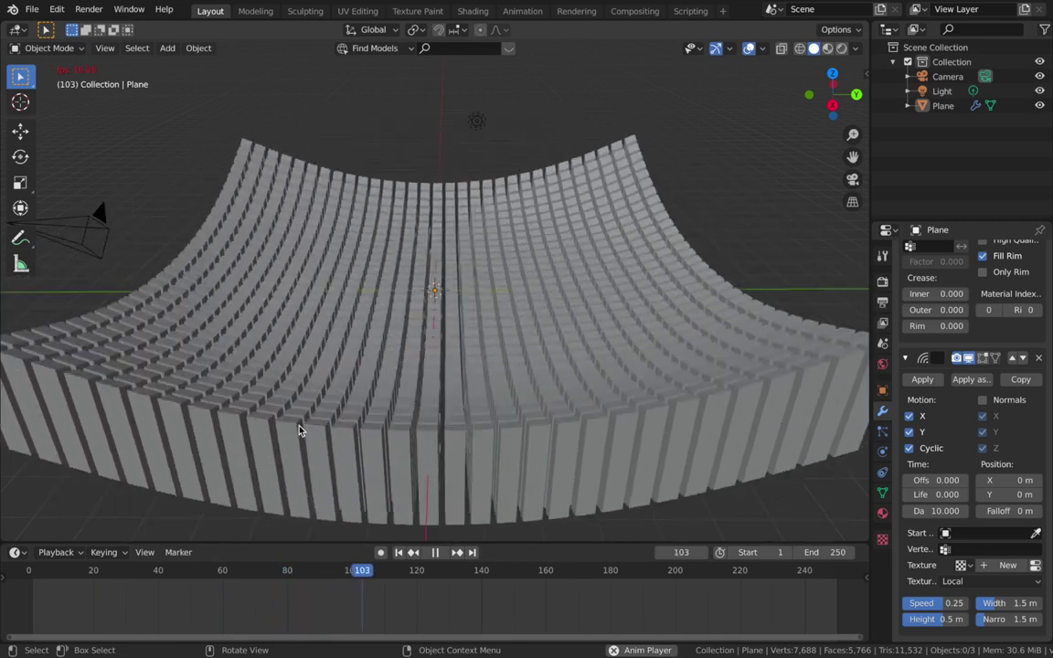
{"action": "key", "text": "space"}
Step: Compare the wave's shape at frames 1, 250 and 251 to check whether the animation loops
{"action": "left_click", "coordinate": [398, 552]}
{"action": "middle_click_drag", "start_coordinate": [482, 312], "coordinate": [482, 313]}
{"action": "left_click", "coordinate": [838, 572]}
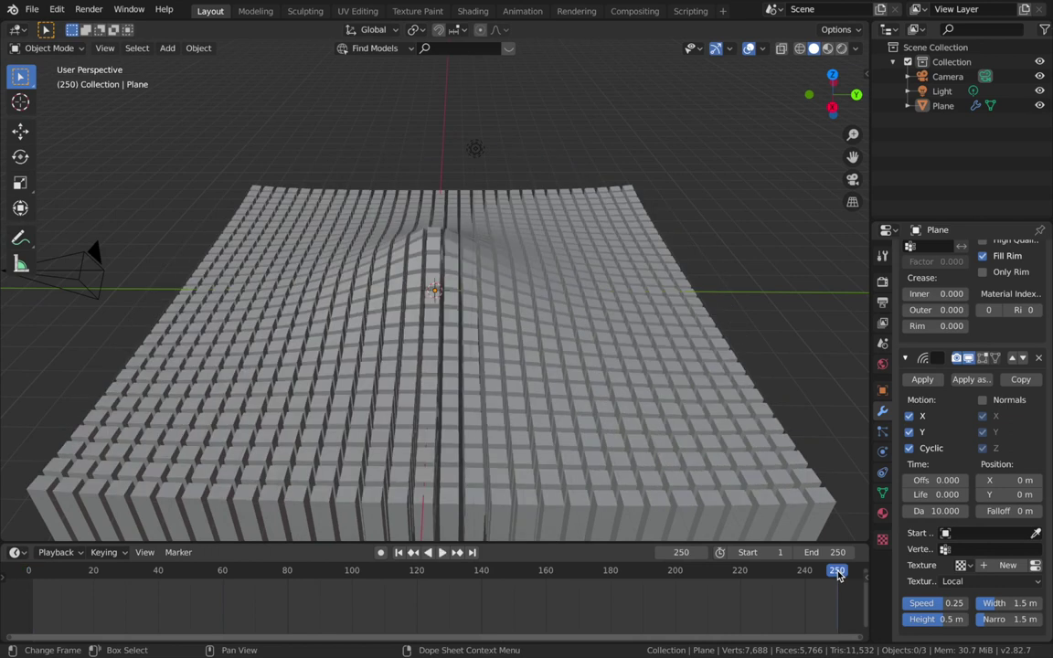
{"action": "left_click_drag", "start_coordinate": [840, 574], "coordinate": [842, 573]}
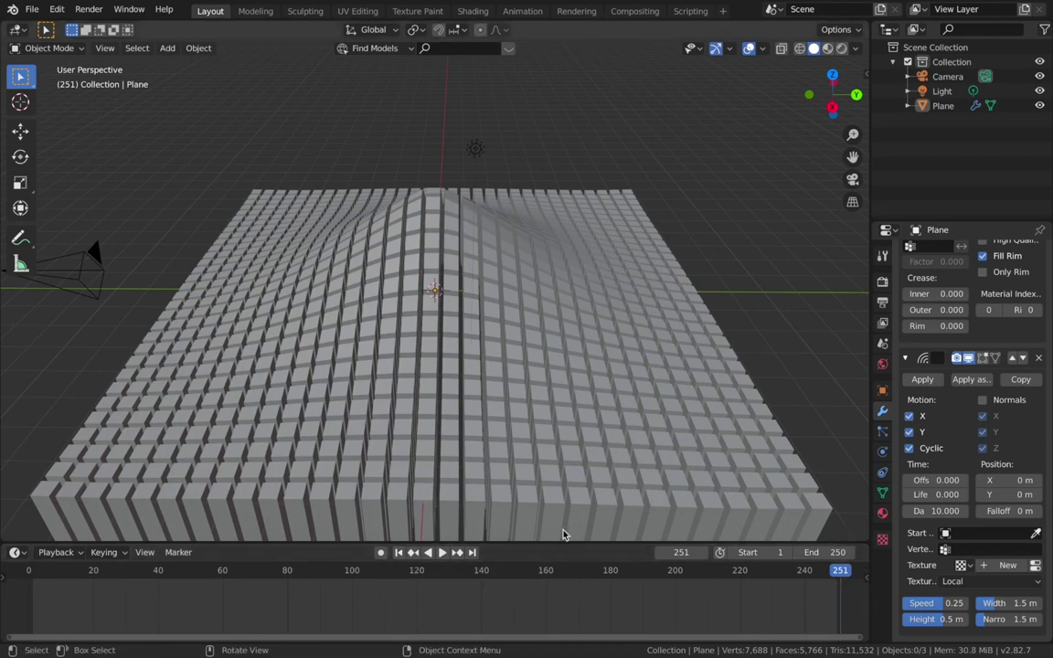
{"action": "key", "text": "shift+Left"}
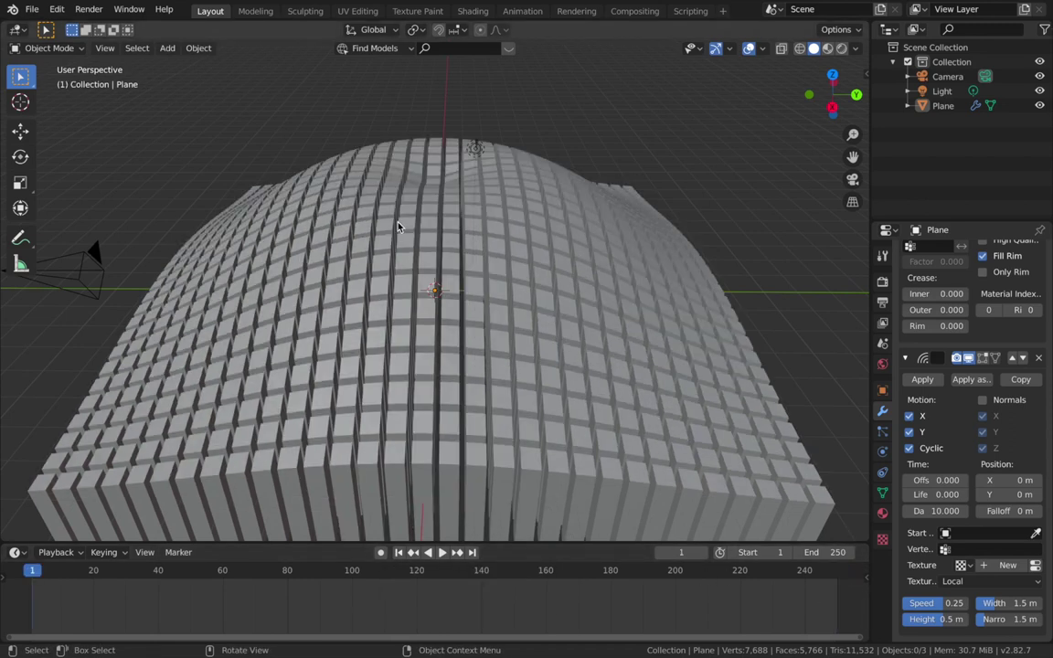
{"action": "left_click", "coordinate": [842, 573]}
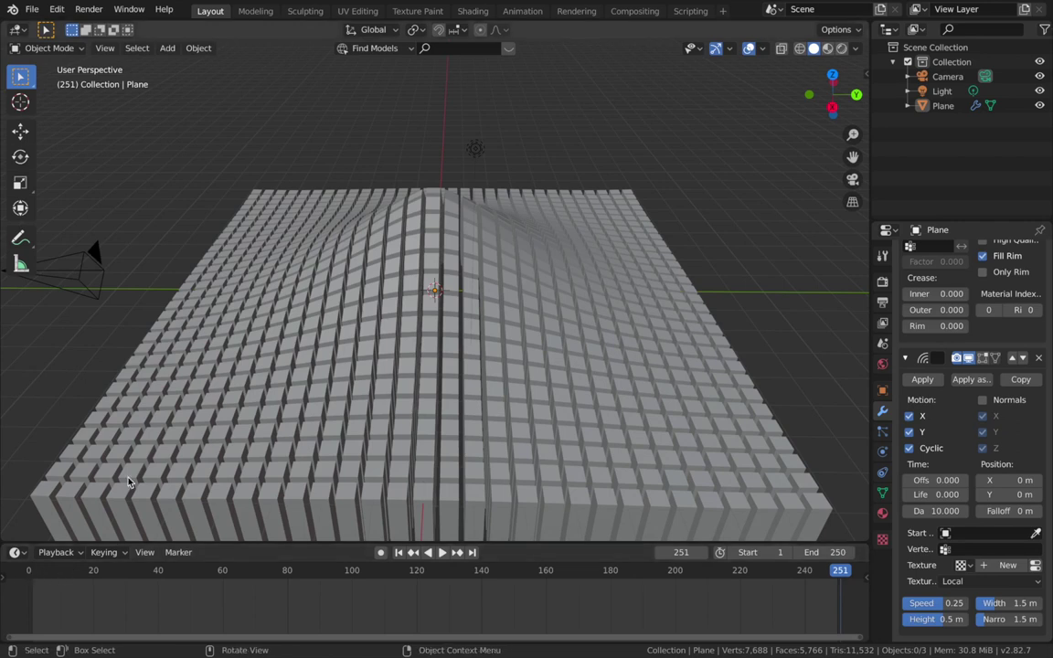
{"action": "key", "text": "KP_2"}
{"action": "key", "text": "KP_2"}
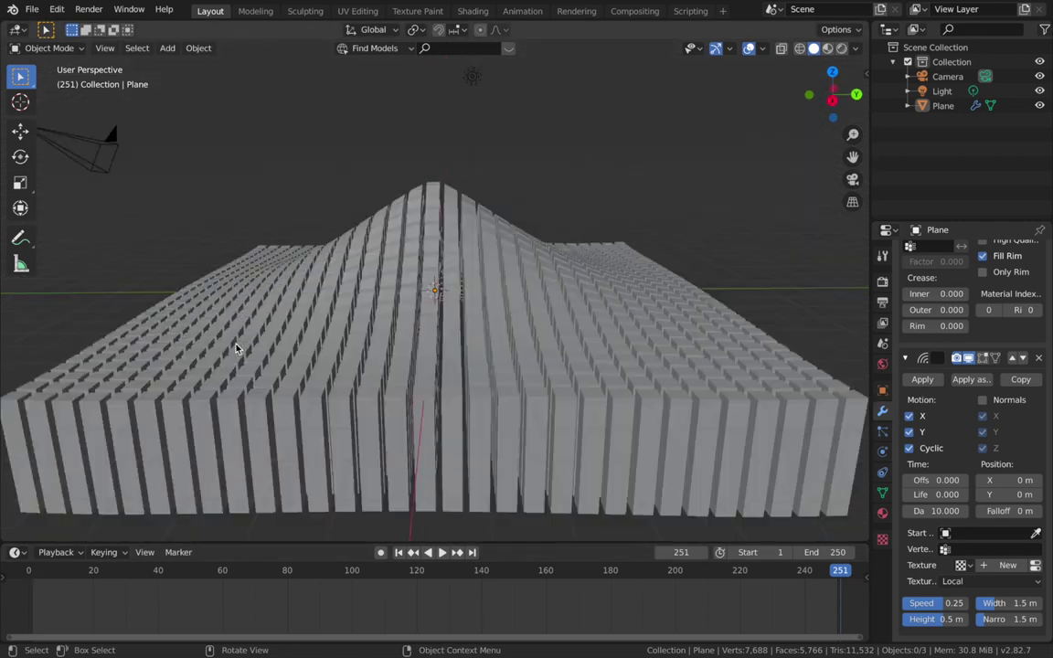
{"action": "key", "text": "KP_8"}
{"action": "key", "text": "KP_4"}
{"action": "key", "text": "KP_6"}
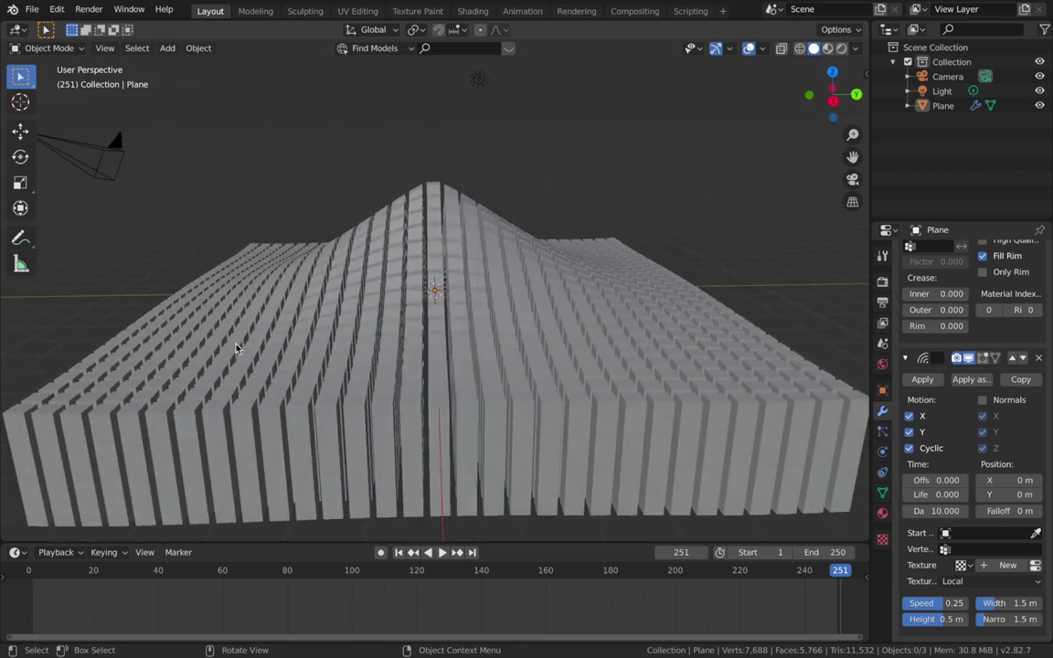
{"action": "key", "text": "KP_2"}
{"action": "key", "text": "KP_6"}
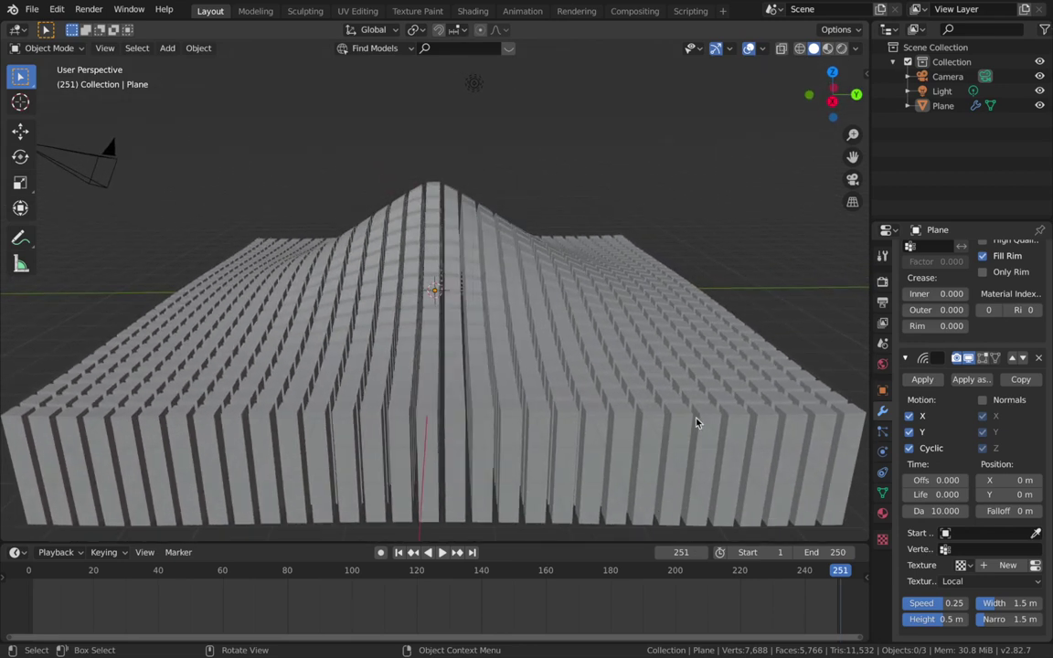
{"action": "key", "text": "KP_6"}
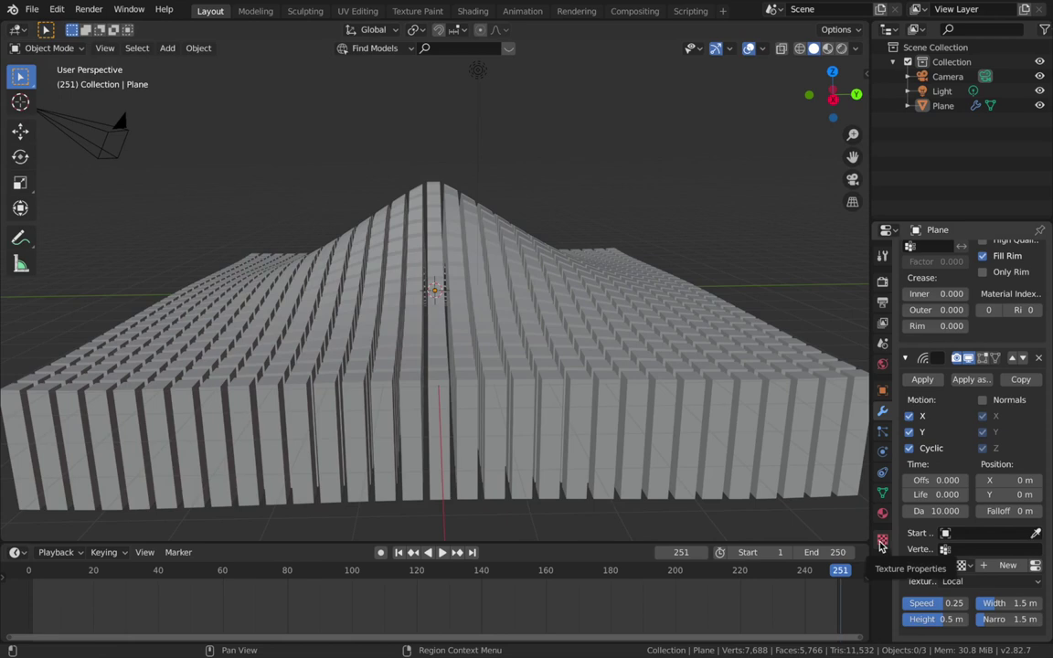
Step: Set the animation's end frame to 120
{"action": "left_click", "coordinate": [802, 552]}
{"action": "left_click", "coordinate": [812, 552]}
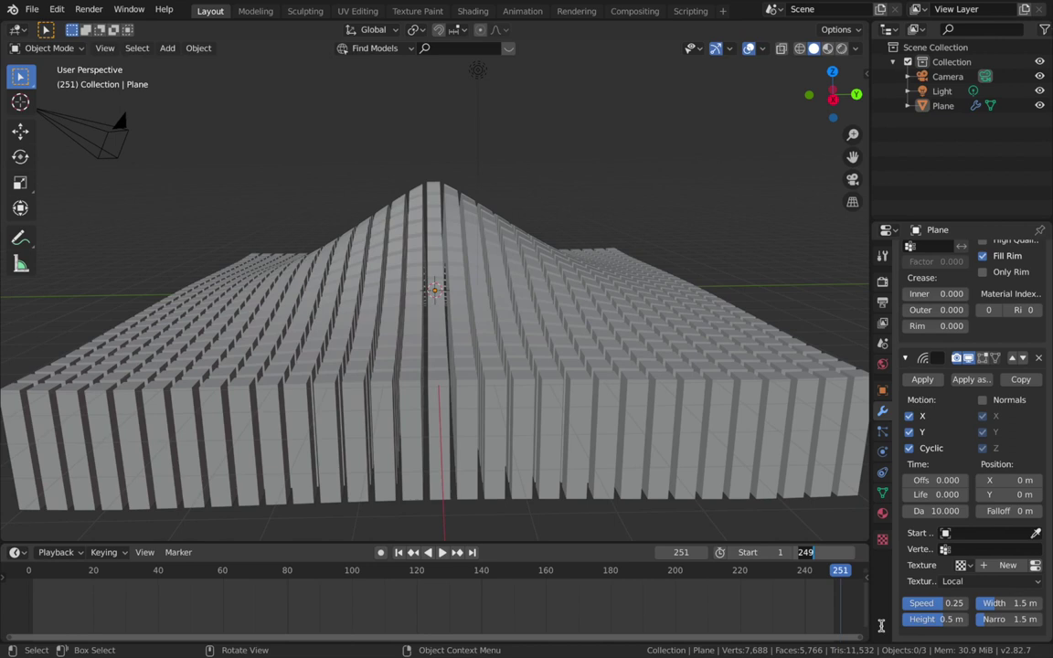
{"action": "type", "text": "120"}
{"action": "key", "text": "Return"}
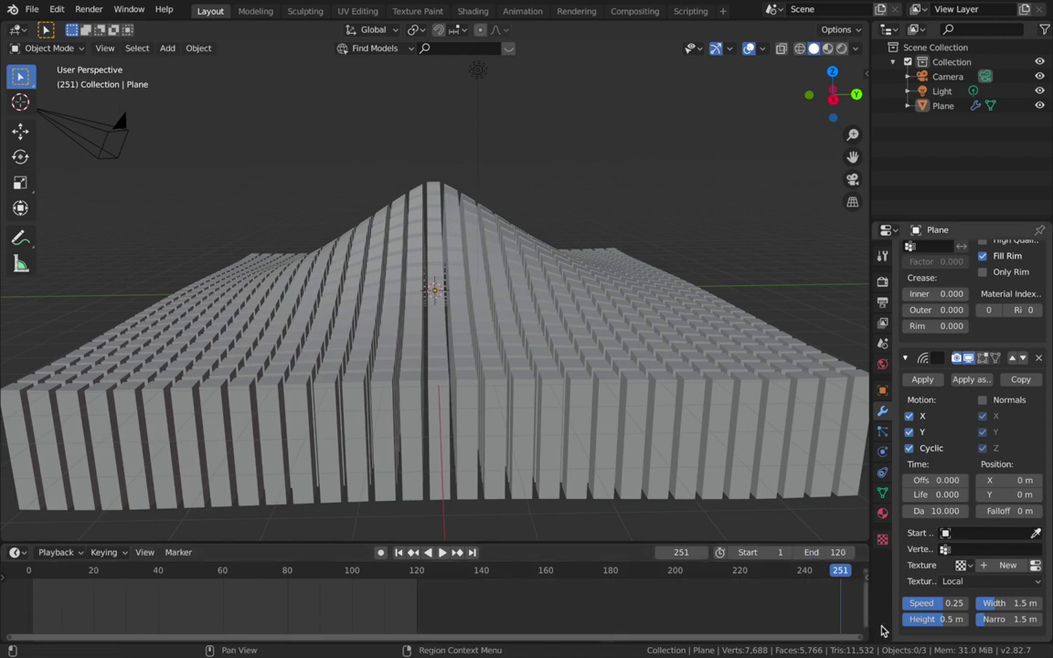
Step: Jump to frame 120 and play the shortened animation as a preview
{"action": "left_click", "coordinate": [418, 574]}
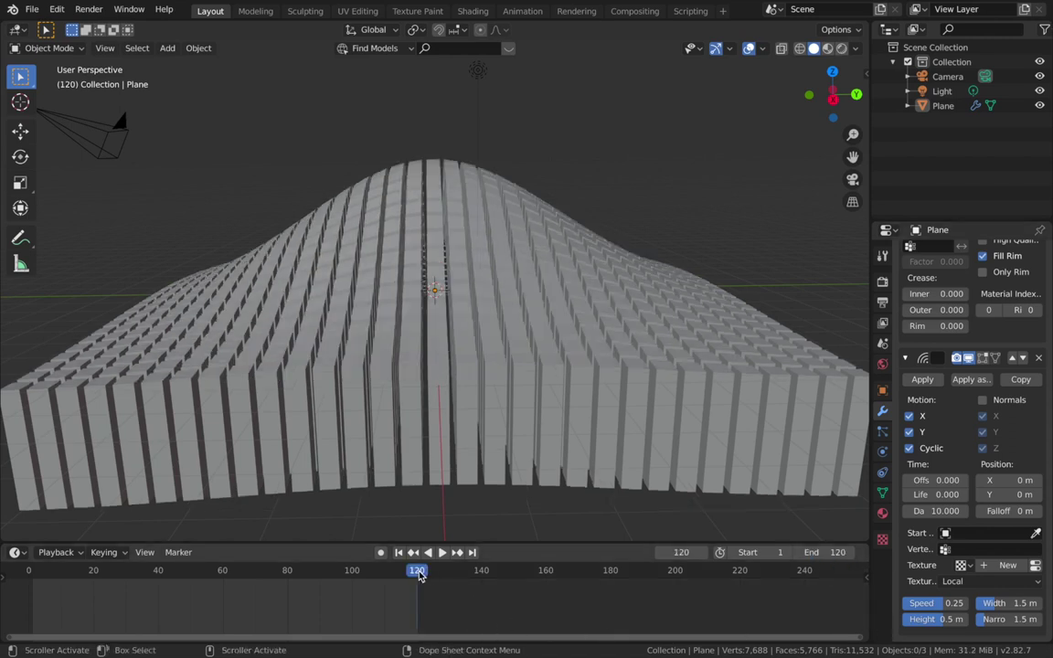
{"action": "key", "text": "space"}
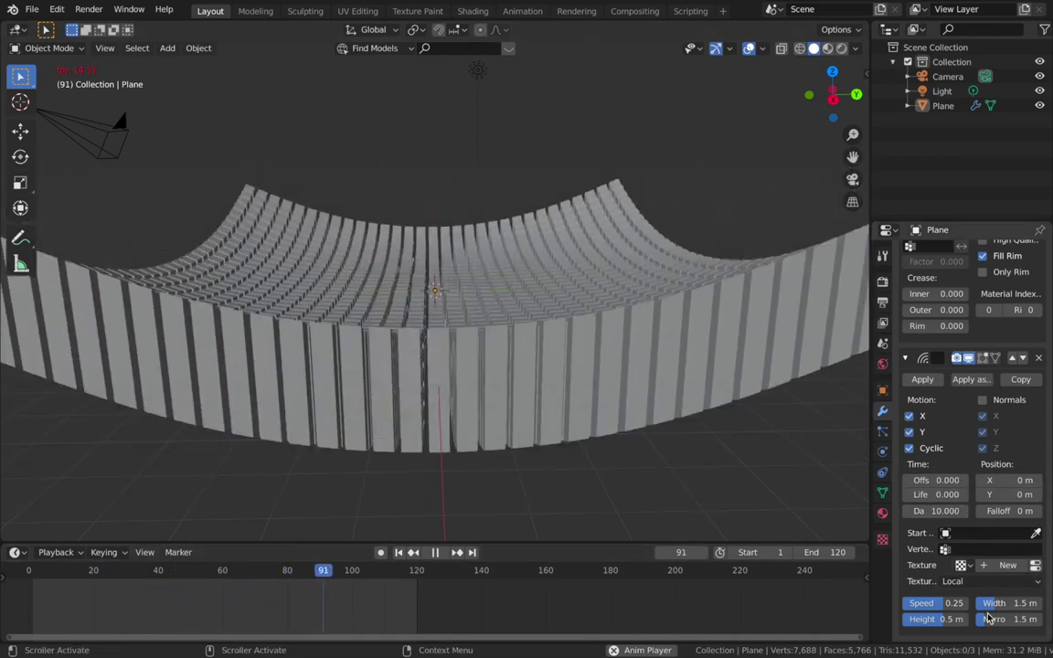
{"action": "key", "text": "ctrl+Up"}
{"action": "left_click", "coordinate": [591, 76]}
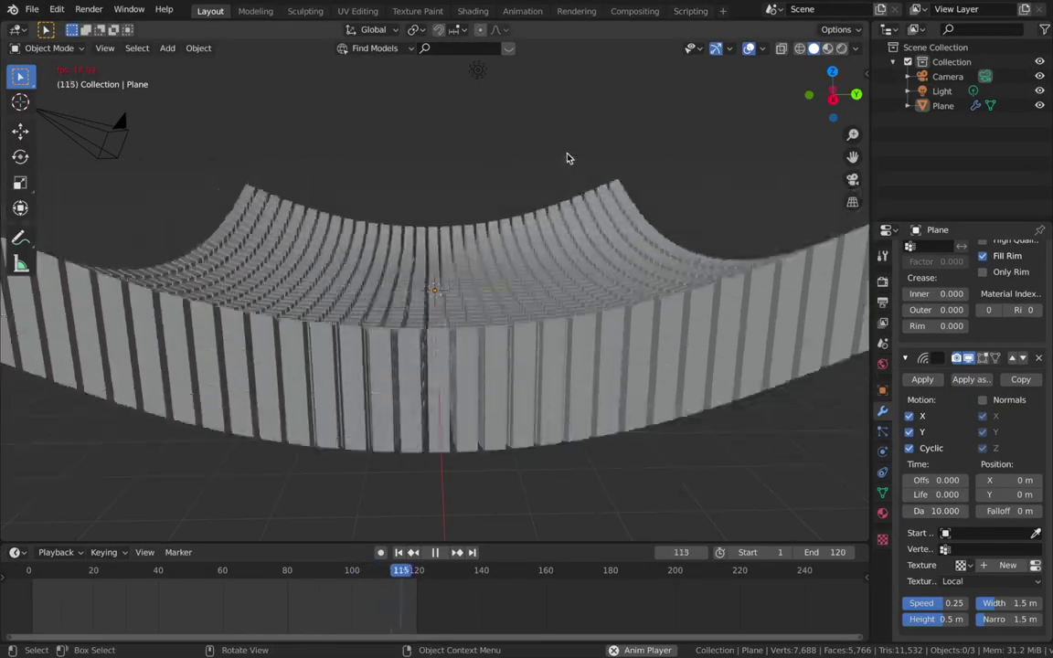
{"action": "key", "text": "space"}
Step: Compare the wave's shape at frames 1 and 121 to check whether the animation loops
{"action": "left_click", "coordinate": [421, 576]}
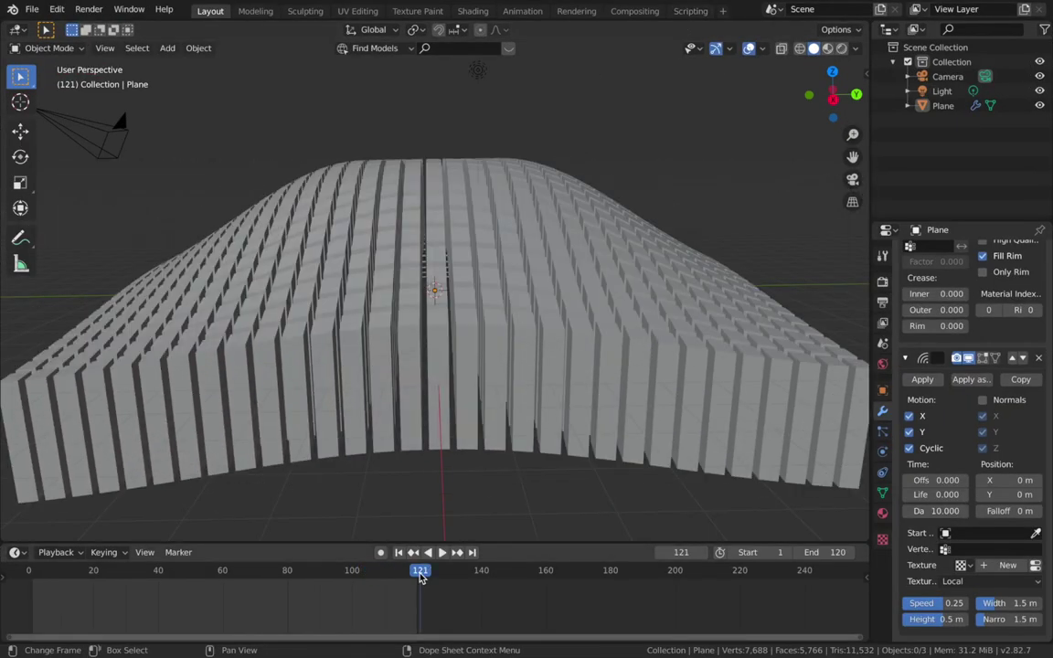
{"action": "key", "text": "shift+Left"}
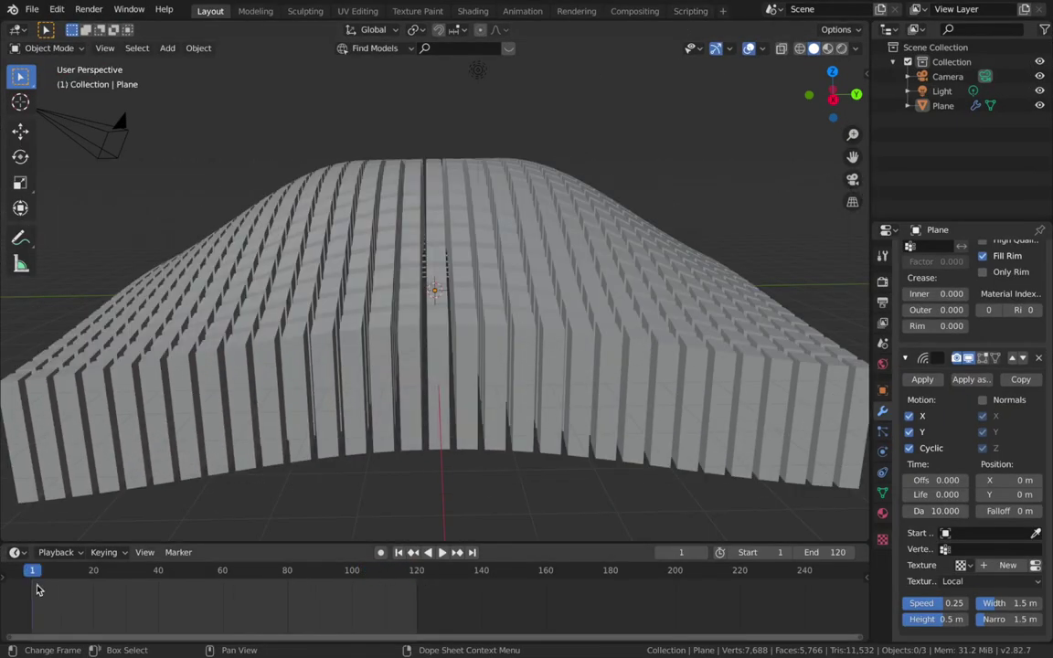
{"action": "left_click", "coordinate": [422, 572]}
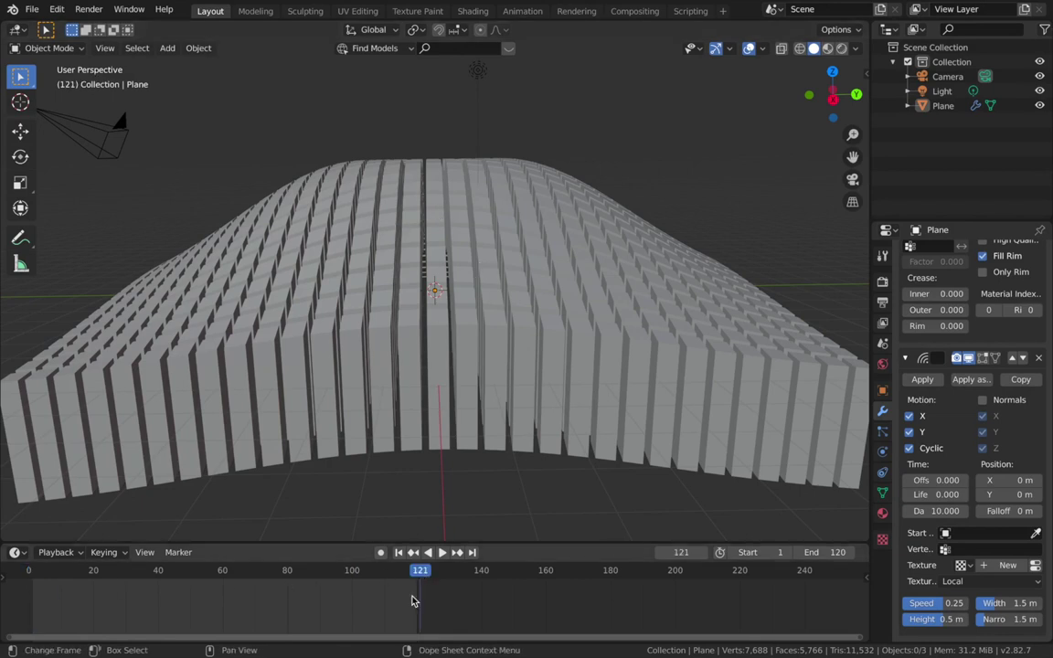
{"action": "left_click", "coordinate": [399, 552]}
{"action": "left_click", "coordinate": [422, 573]}
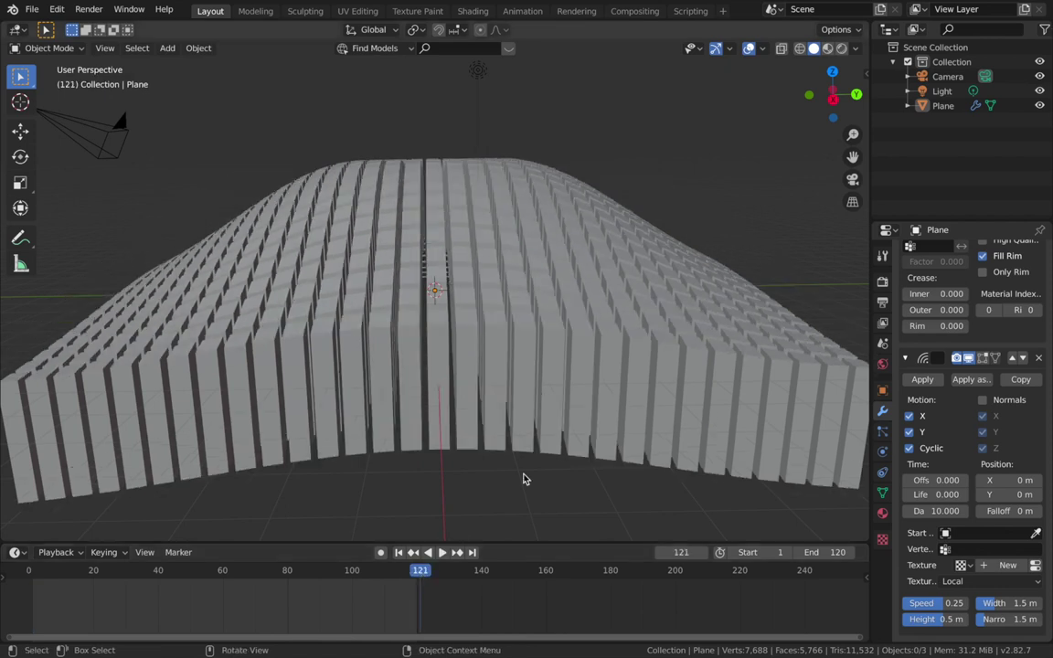
Step: Try Wave modifier heights of -0.062 m and -0.19 m on the plane while previewing the animation
{"action": "key", "text": "KP_8"}
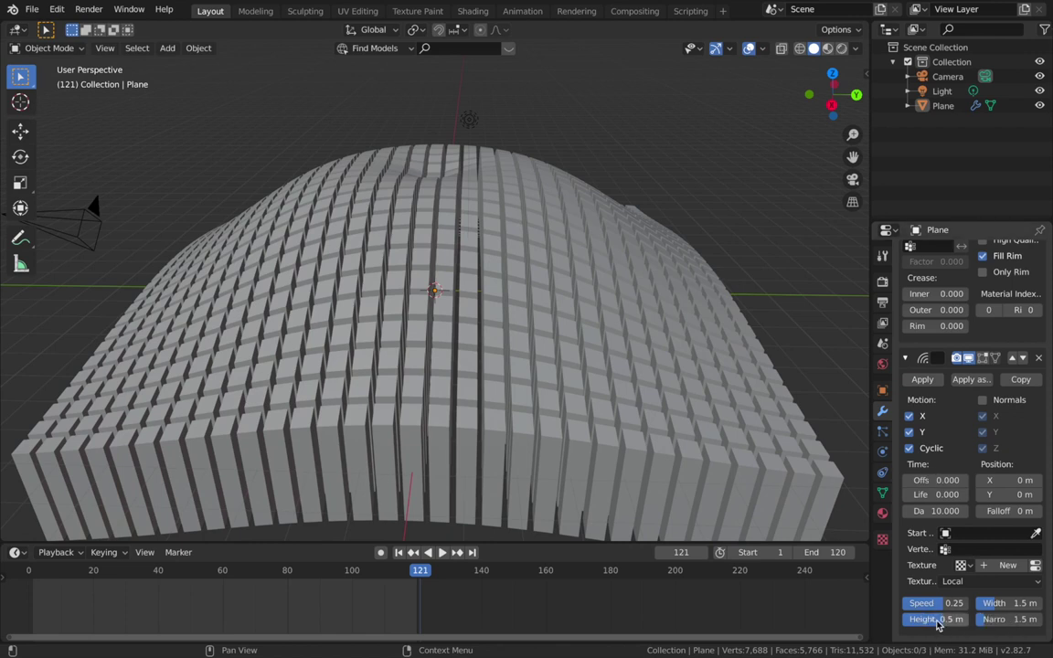
{"action": "left_click_drag", "start_coordinate": [937, 619], "coordinate": [891, 618]}
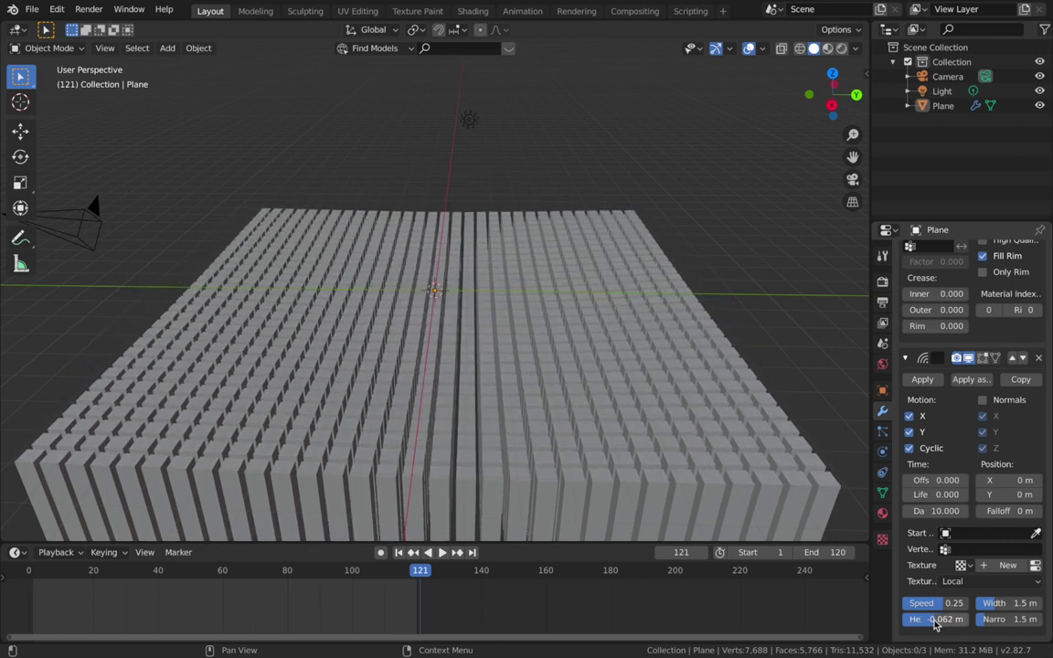
{"action": "key", "text": "space"}
{"action": "middle_click_drag", "start_coordinate": [588, 329], "coordinate": [587, 329]}
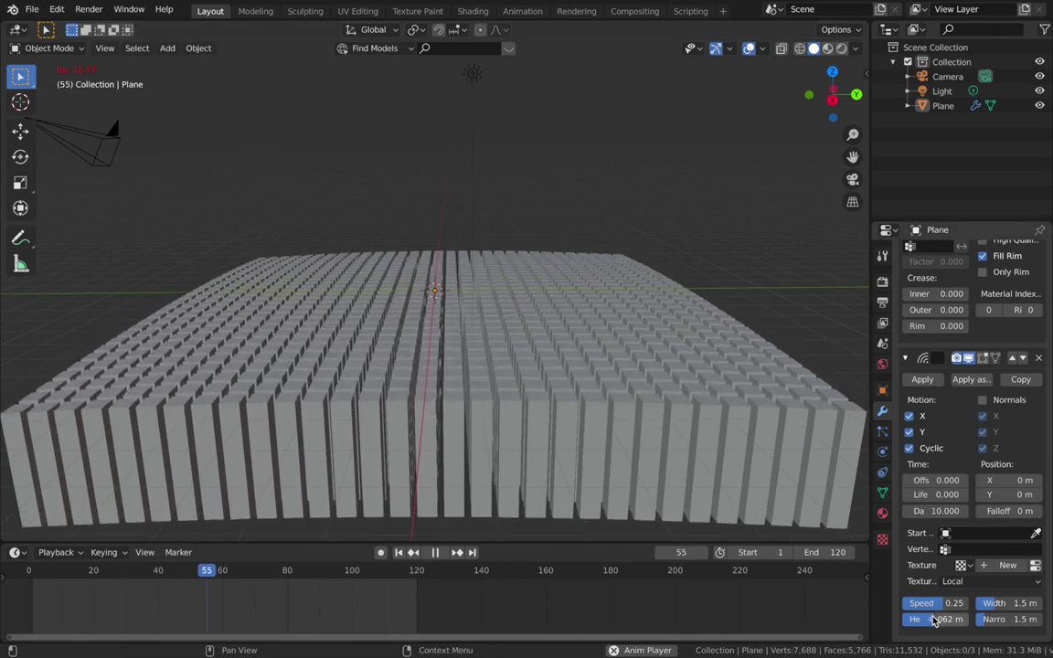
{"action": "left_click_drag", "start_coordinate": [934, 621], "coordinate": [923, 620]}
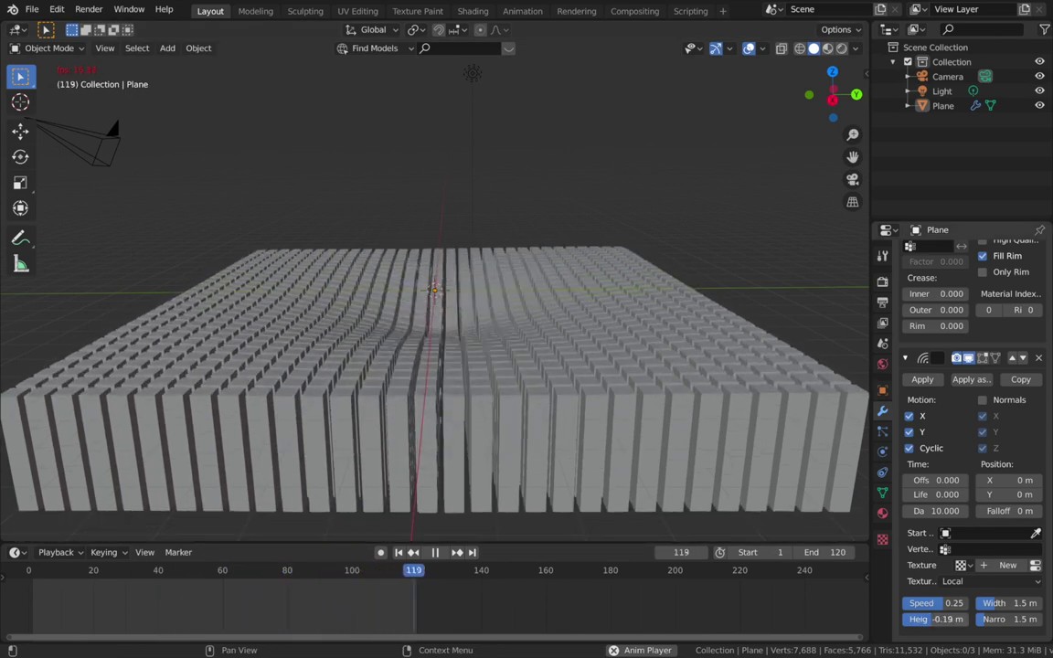
{"action": "key", "text": "Escape"}
Step: Set the Wave modifier's height to -0.15 m and play the animation
{"action": "left_click", "coordinate": [923, 620]}
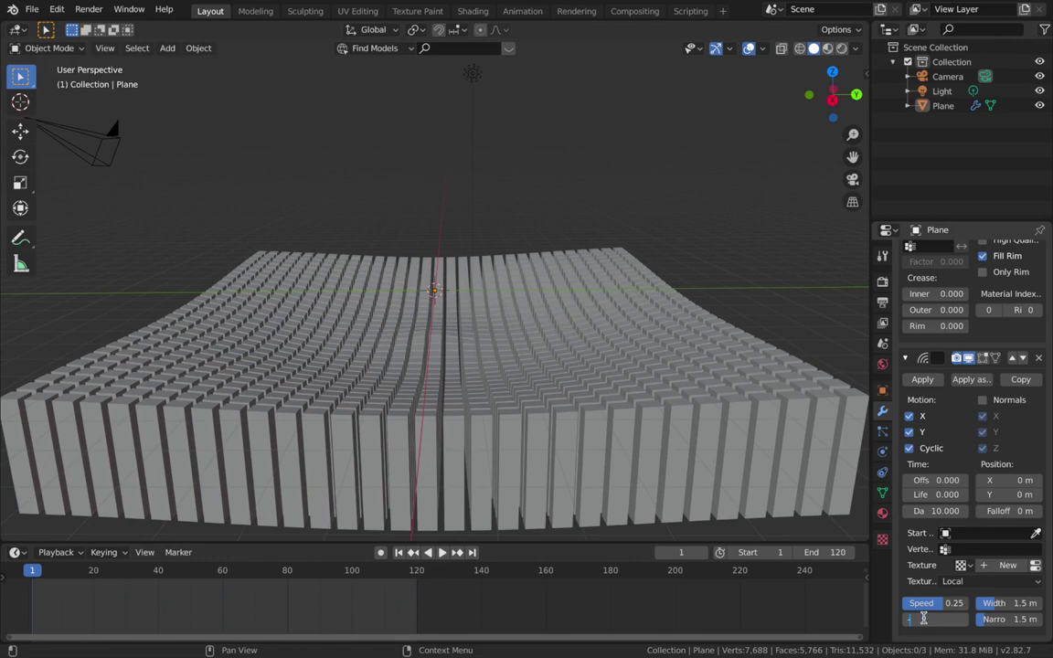
{"action": "type", "text": "-0.15"}
{"action": "key", "text": "Return"}
{"action": "key", "text": "space"}
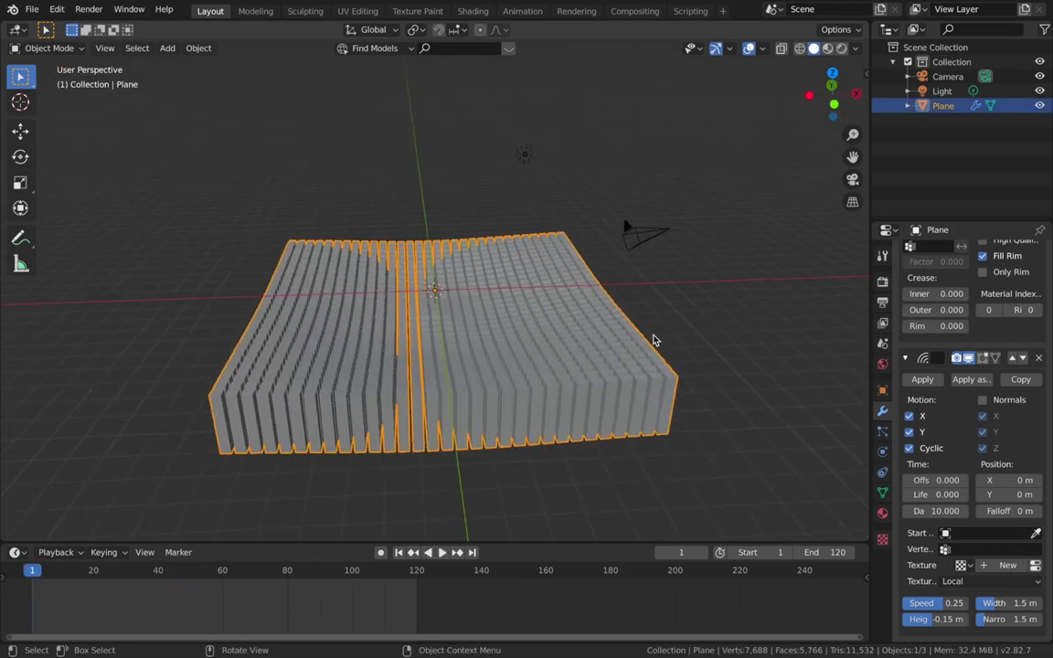
Step: Deselect the plane and add a Plain Axes empty at the world origin
{"action": "left_click", "coordinate": [677, 334]}
{"action": "left_click", "coordinate": [611, 332]}
{"action": "left_click", "coordinate": [715, 361]}
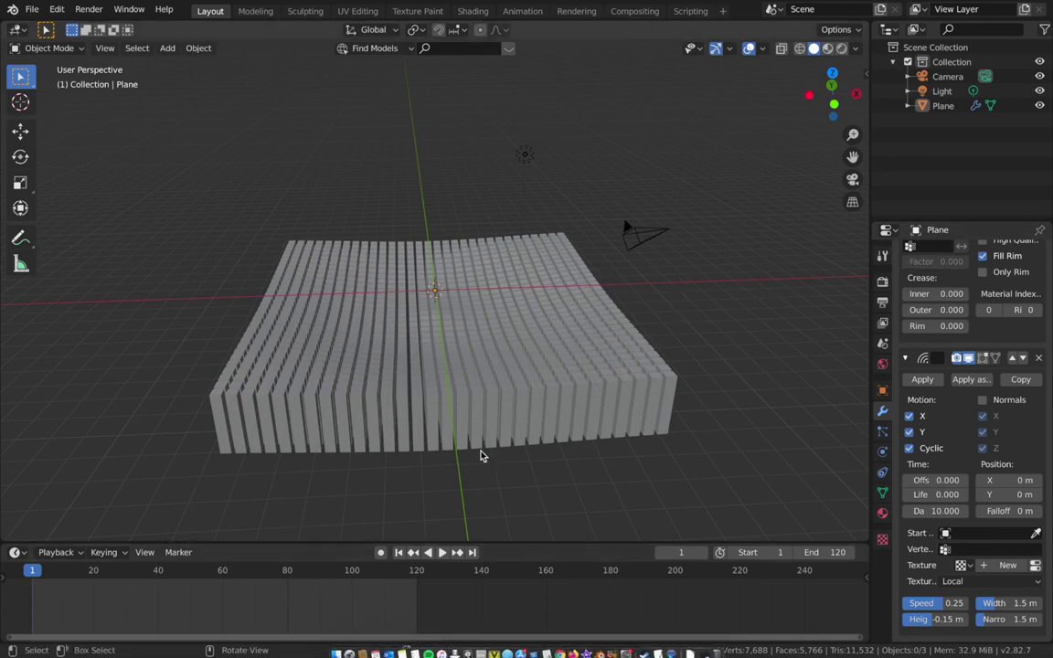
{"action": "middle_click_drag", "start_coordinate": [482, 453], "coordinate": [482, 455]}
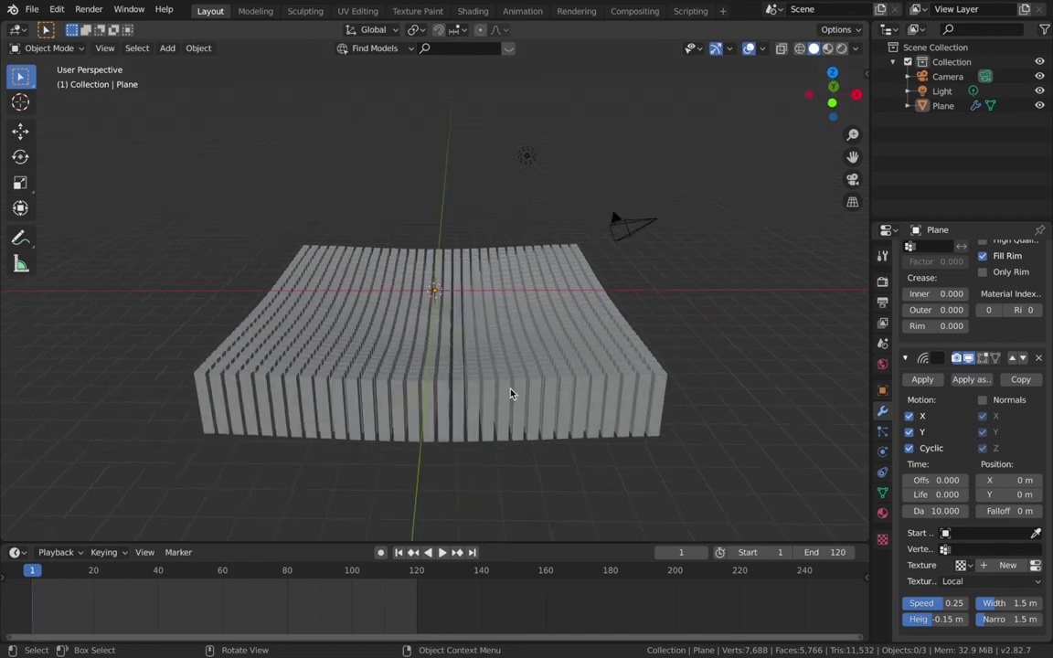
{"action": "key", "text": "shift+a"}
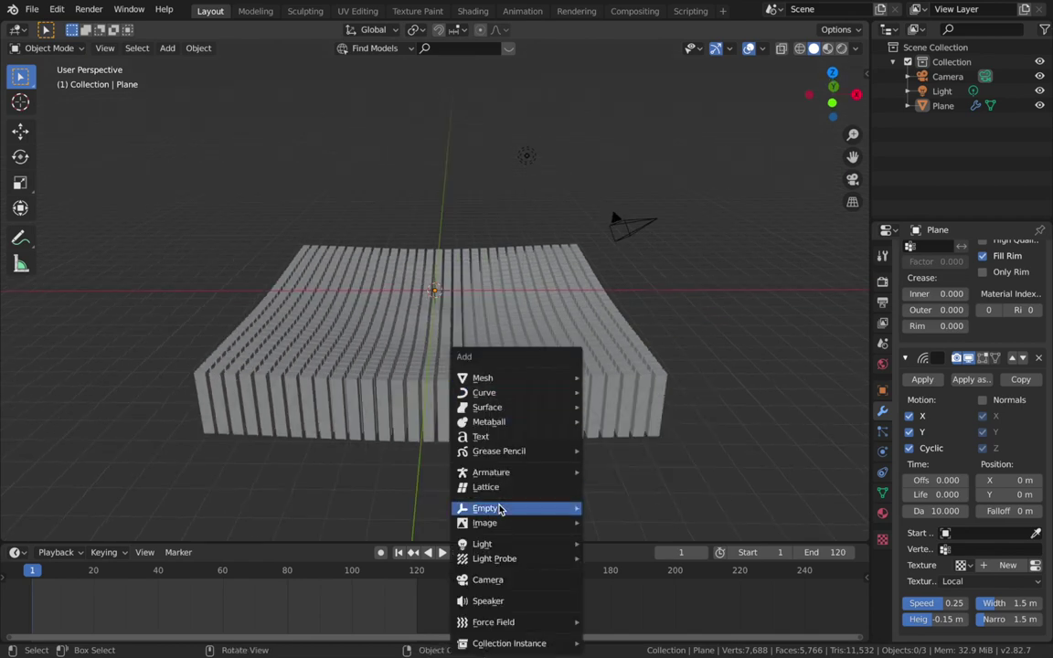
{"action": "mouse_move", "coordinate": [500, 510]}
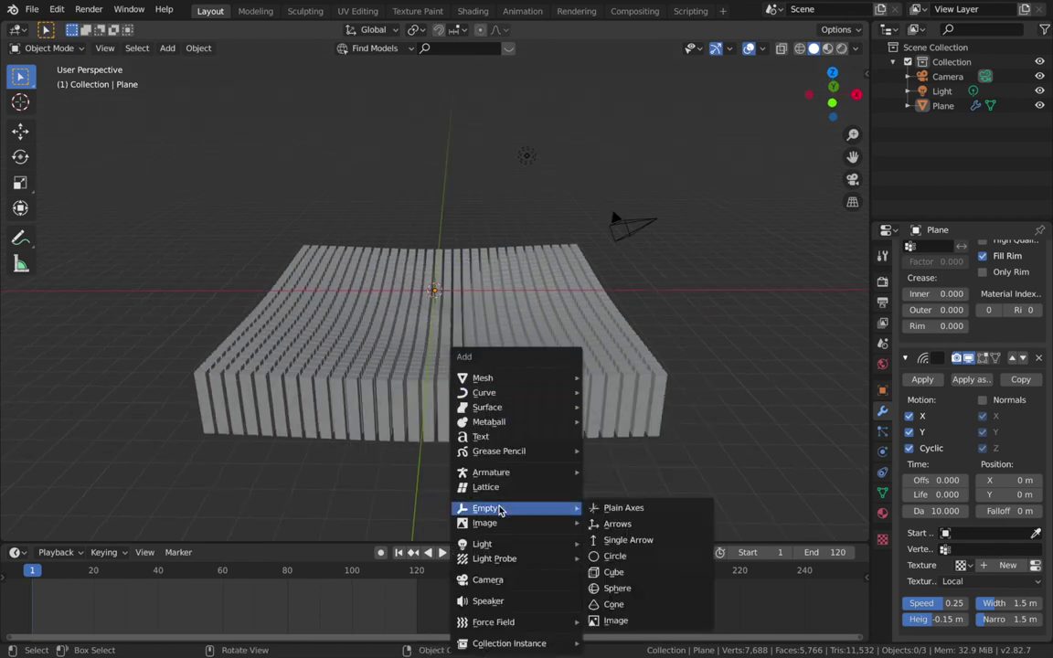
{"action": "left_click", "coordinate": [603, 510]}
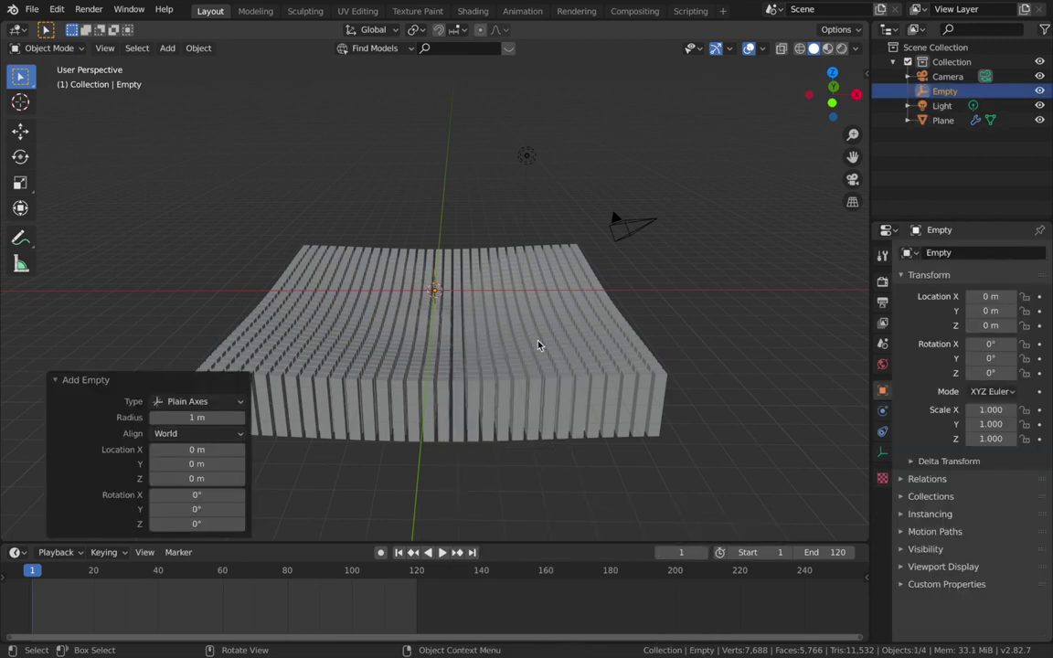
Step: Move the empty 8 m along the X axis to the end of the plane
{"action": "key", "text": "KP_8"}
{"action": "key", "text": "g"}
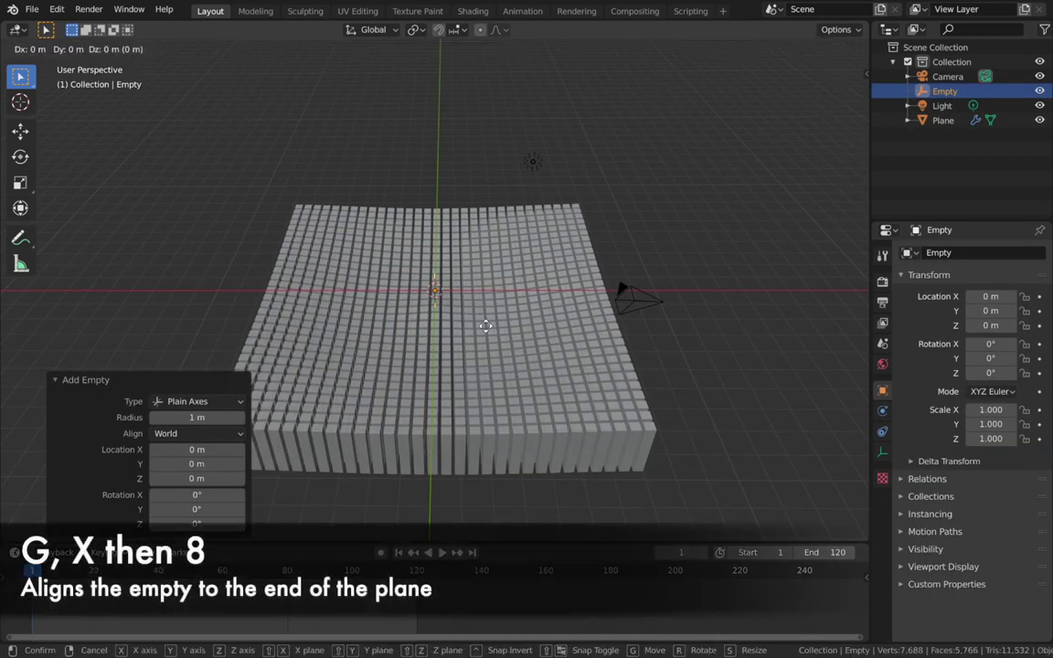
{"action": "type", "text": "x"}
{"action": "type", "text": "8"}
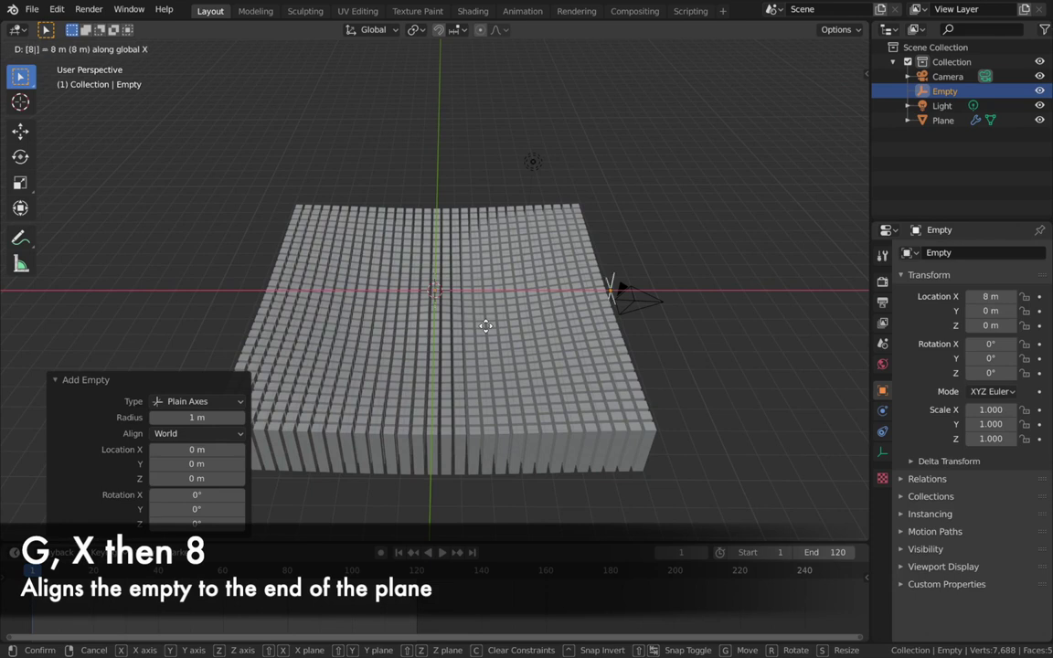
{"action": "key", "text": "Return"}
{"action": "middle_click_drag", "start_coordinate": [485, 326], "coordinate": [486, 329]}
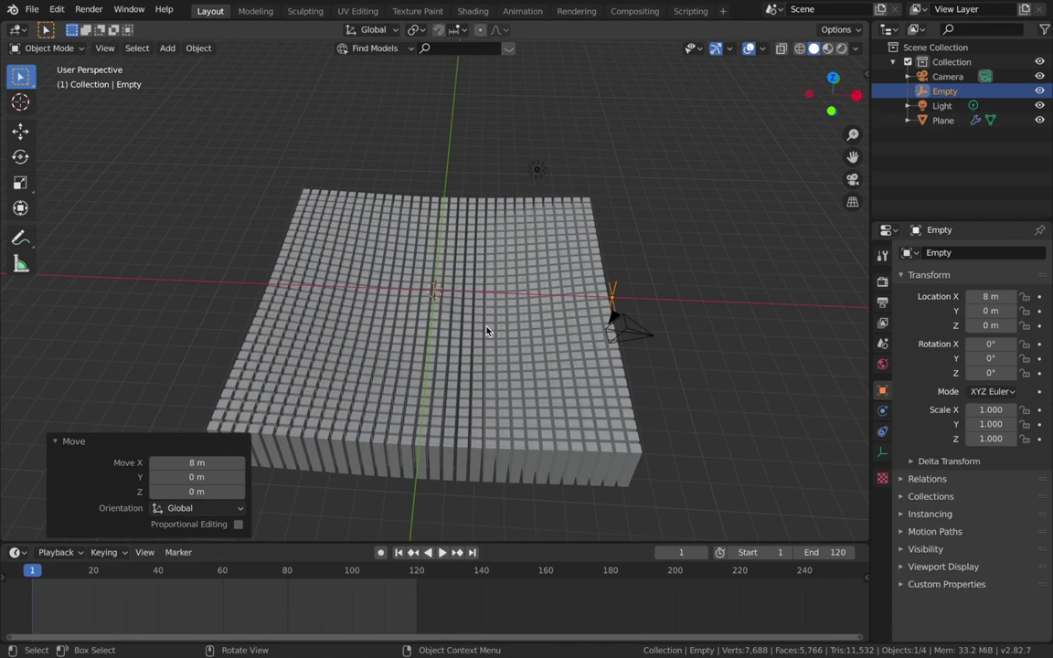
Step: Add a Mirror modifier to the plane, mirroring on the X axis
{"action": "left_click", "coordinate": [942, 119]}
{"action": "left_click", "coordinate": [946, 254]}
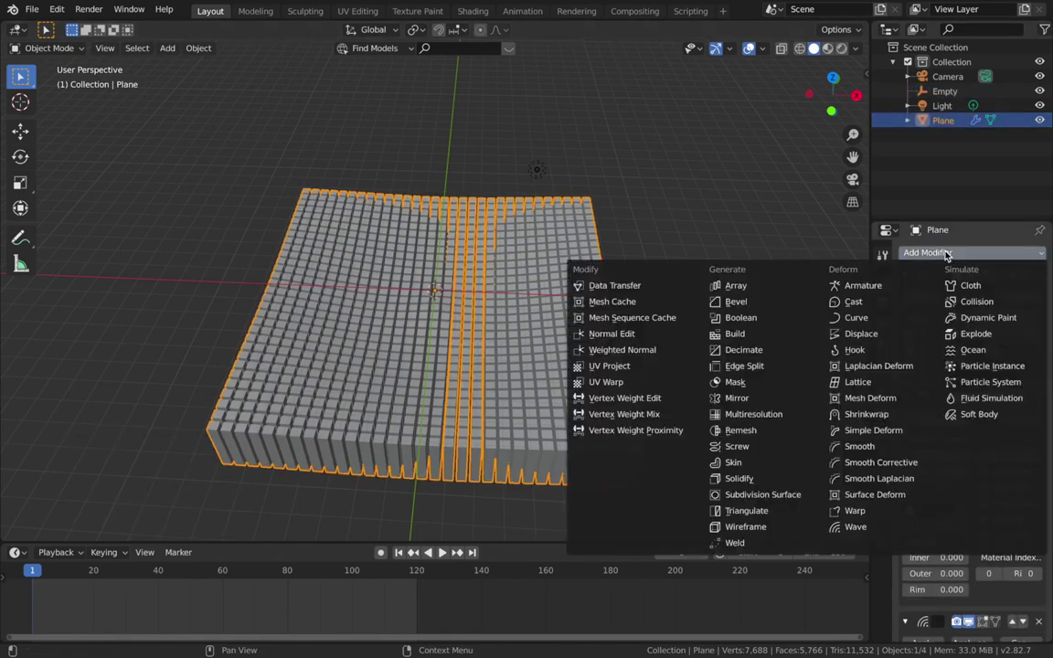
{"action": "left_click", "coordinate": [752, 404]}
{"action": "scroll", "coordinate": [962, 527], "scroll_direction": "down", "scroll_amount": 8}
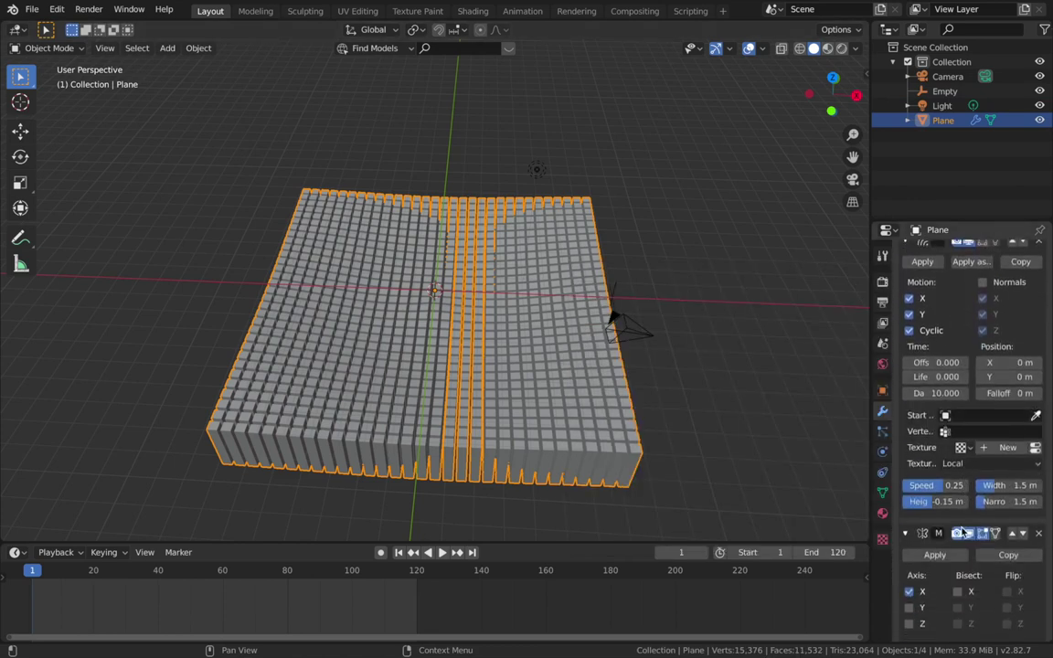
{"action": "scroll", "coordinate": [961, 532], "scroll_direction": "down", "scroll_amount": 5}
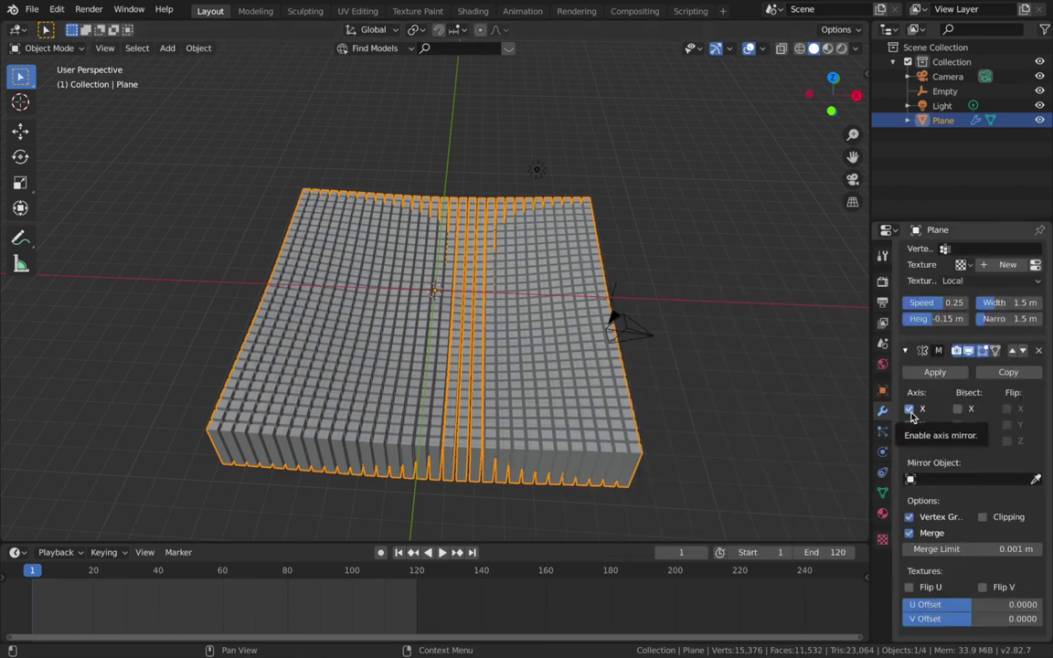
Step: Rename the empty as Empty X
{"action": "left_click", "coordinate": [941, 93]}
{"action": "double_click", "coordinate": [941, 95]}
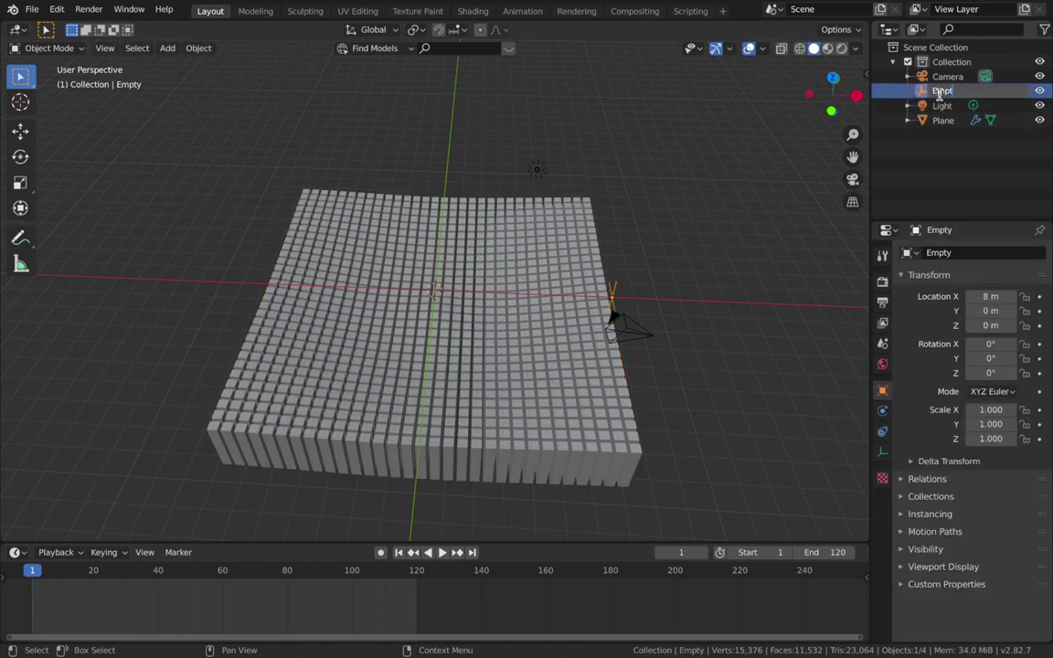
{"action": "type", "text": "X"}
{"action": "key", "text": "Return"}
Step: Set Empty X as the mirror object of the plane's Mirror modifier
{"action": "left_click", "coordinate": [942, 119]}
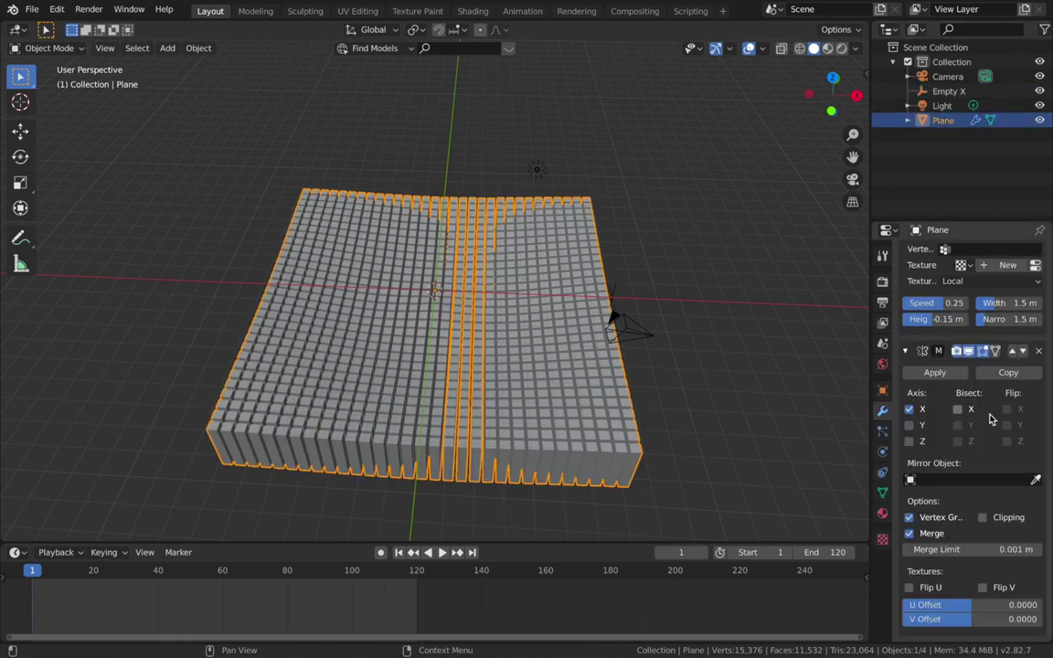
{"action": "left_click", "coordinate": [972, 483]}
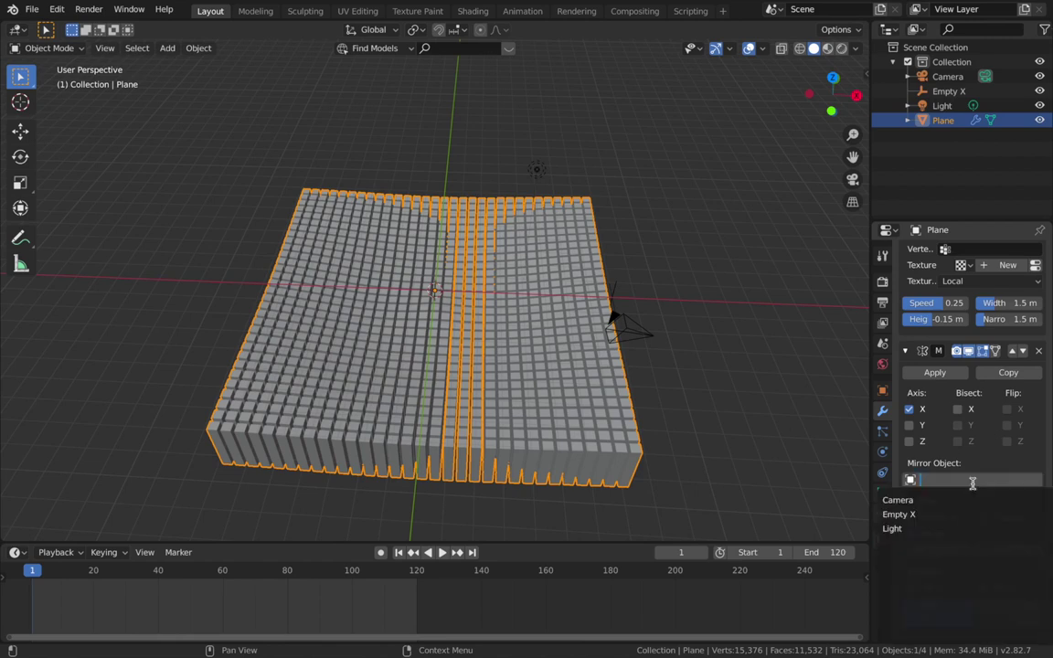
{"action": "left_click", "coordinate": [891, 515]}
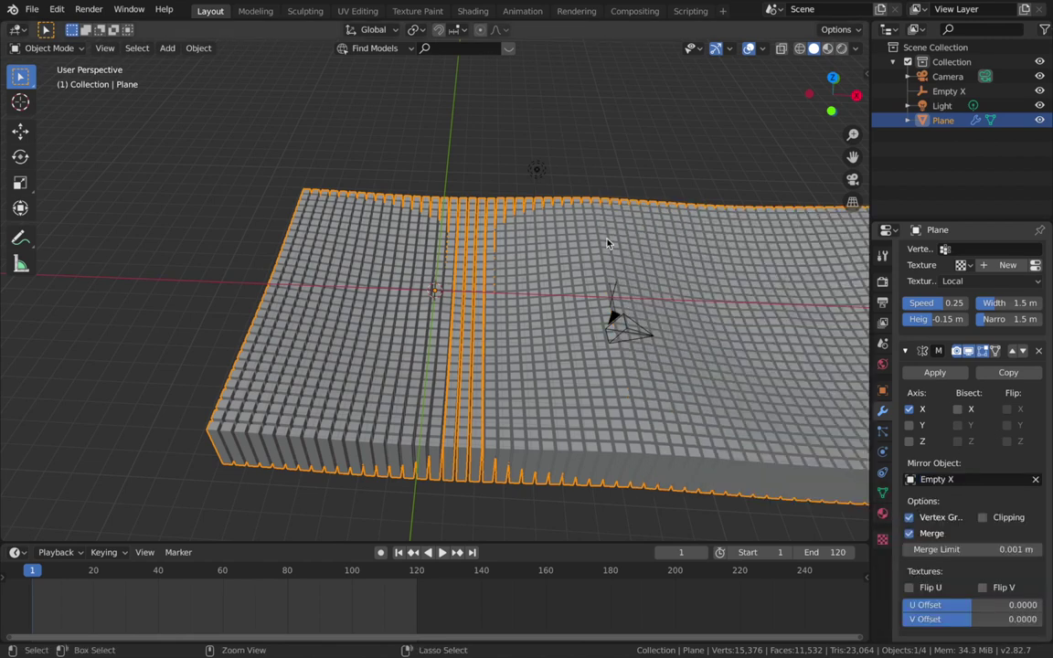
Step: Play the animation to preview the wave across the plane and its mirrored half
{"action": "middle_click_drag", "start_coordinate": [658, 311], "coordinate": [611, 242]}
{"action": "key", "text": "space"}
{"action": "middle_click_drag", "start_coordinate": [505, 315], "coordinate": [498, 298]}
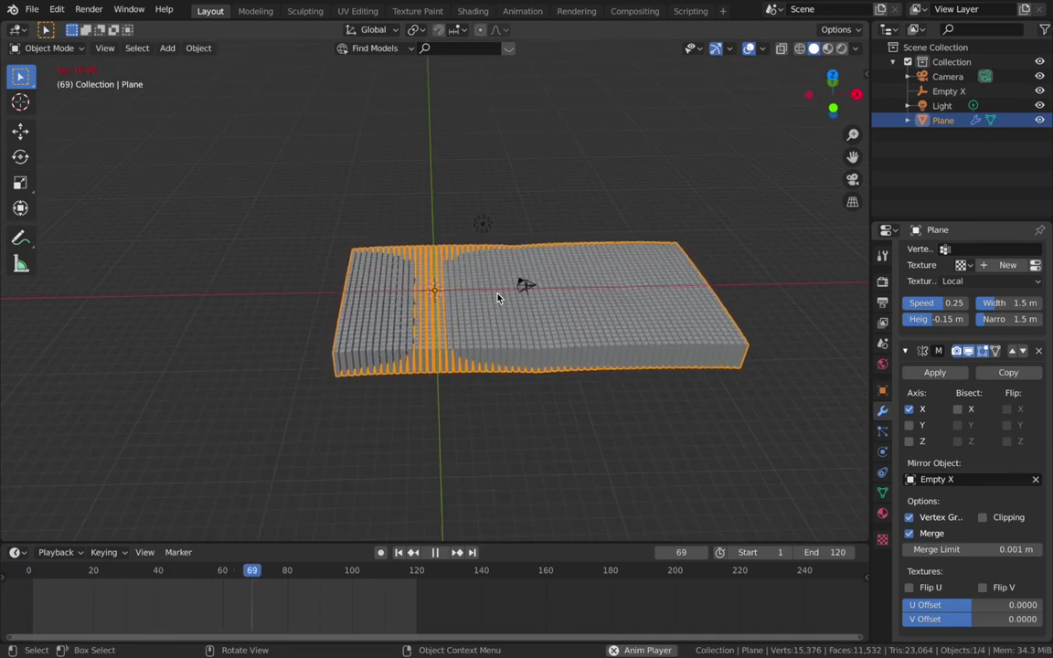
{"action": "key", "text": "Escape"}
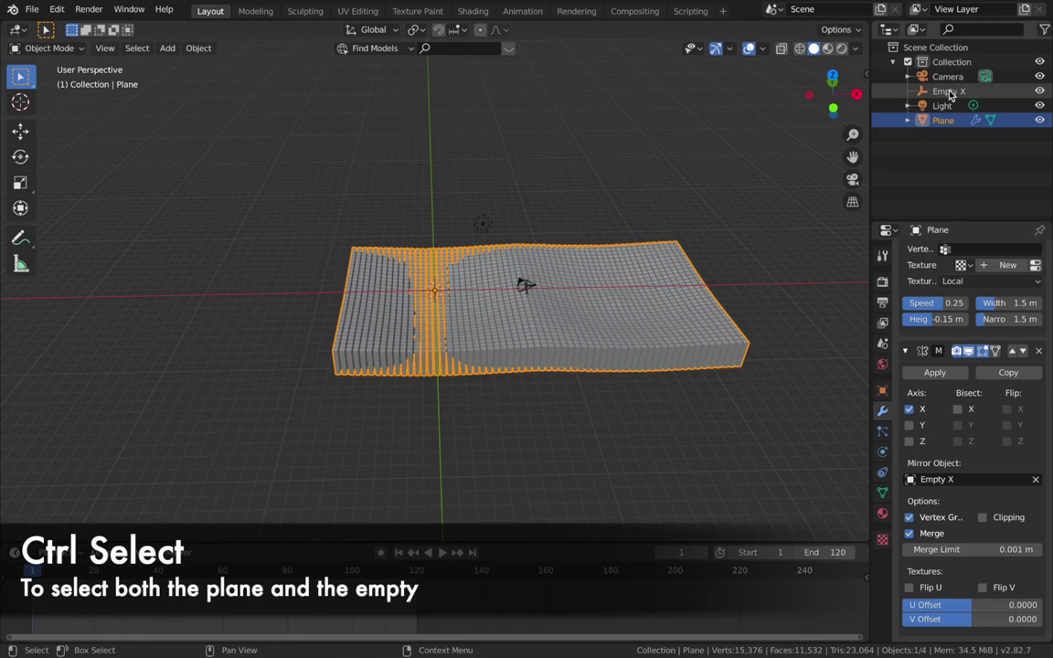
Step: Add Empty X to the selection alongside the plane
{"action": "left_click", "coordinate": [948, 91], "text": "ctrl"}
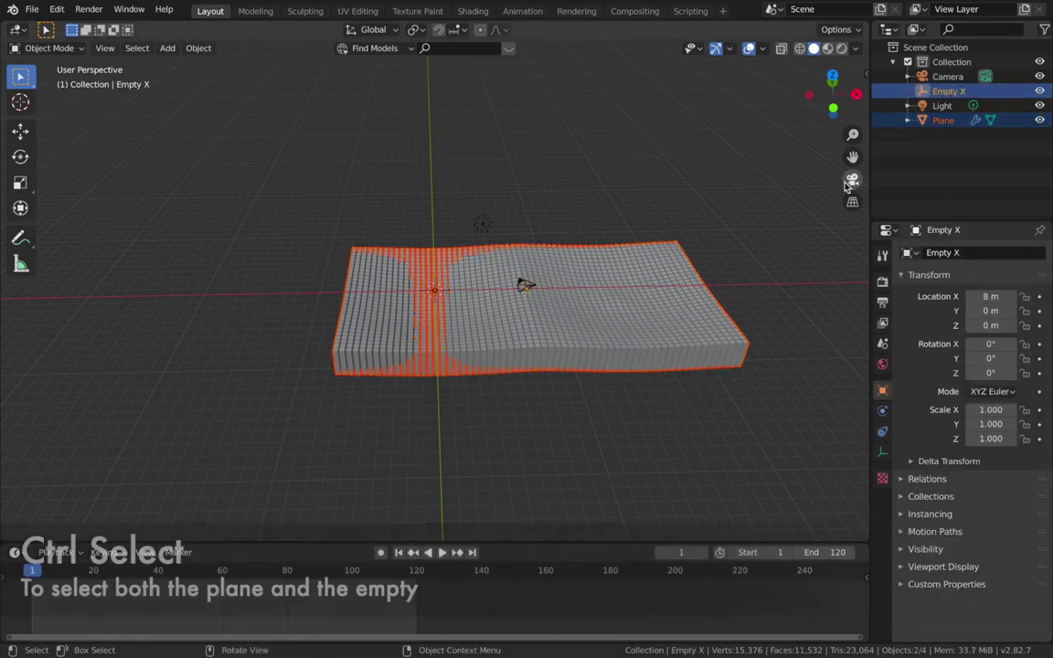
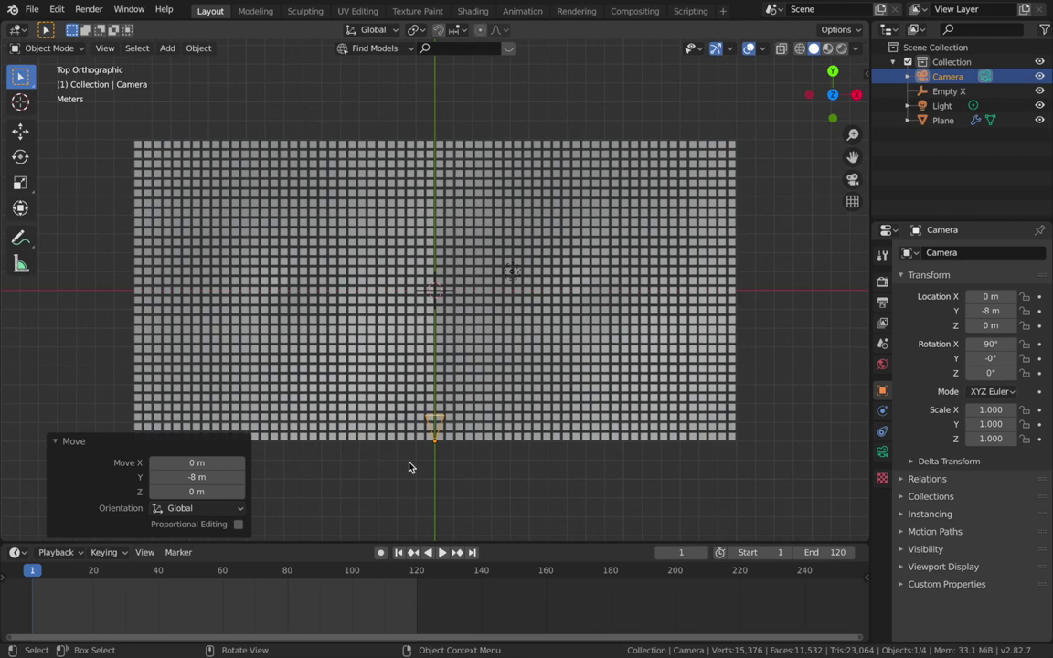
{"action": "key", "text": "g"}
{"action": "key", "text": "y"}
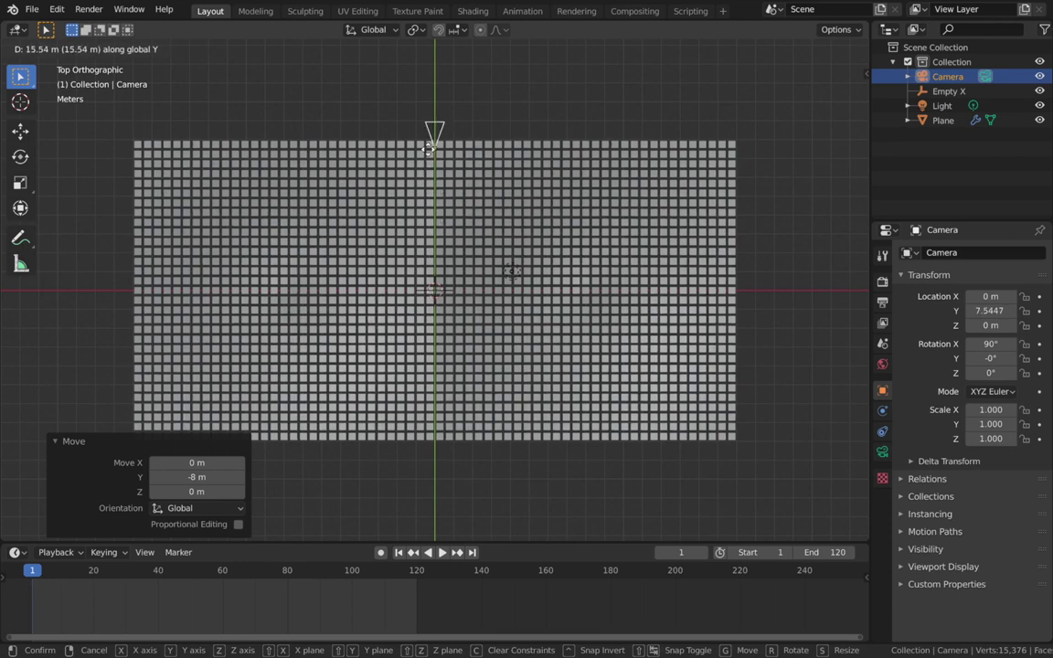
{"action": "key", "text": "Escape"}
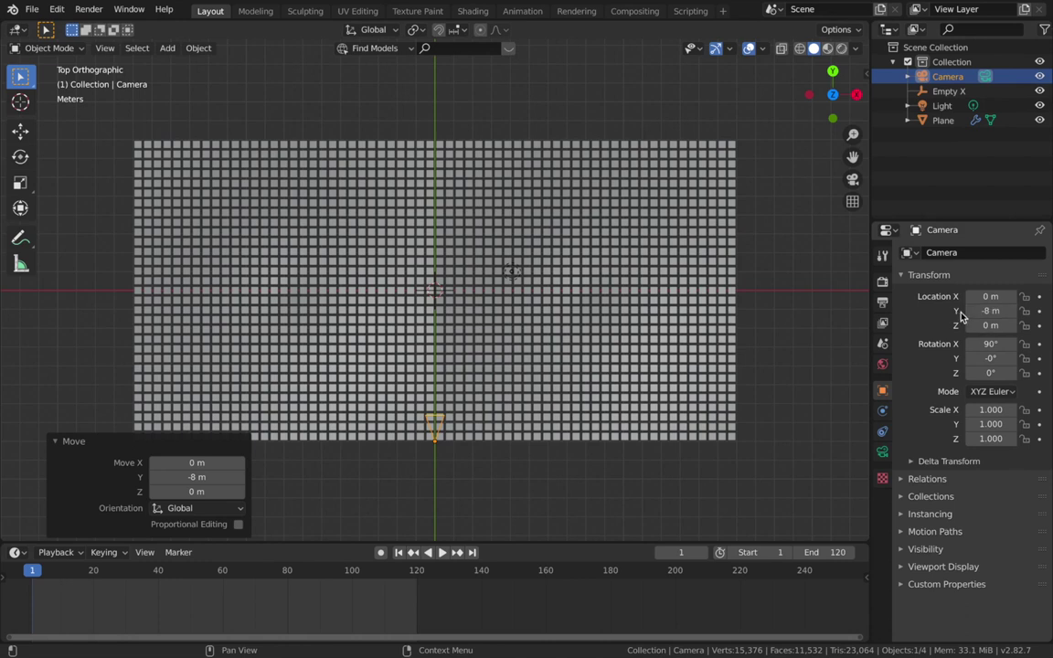
Step: Keyframe the camera's Y location at -8 m on frame 1 and 8 m on frame 121, using linear interpolation
{"action": "left_click", "coordinate": [1039, 311]}
{"action": "left_click", "coordinate": [422, 582]}
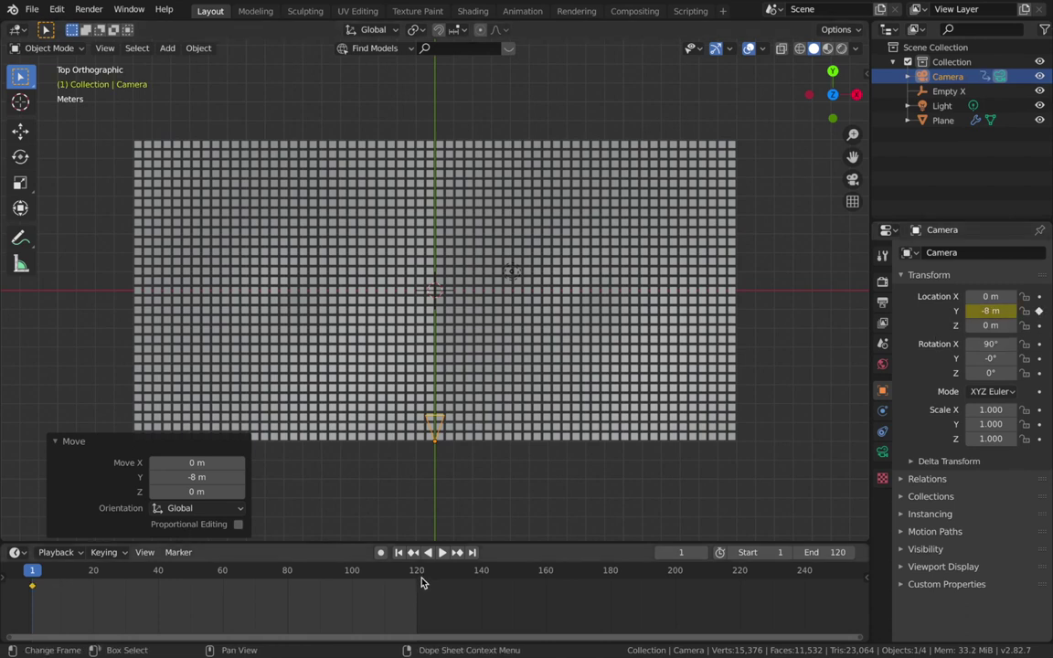
{"action": "double_click", "coordinate": [982, 310]}
{"action": "type", "text": "8"}
{"action": "key", "text": "Return"}
{"action": "left_click", "coordinate": [1039, 311]}
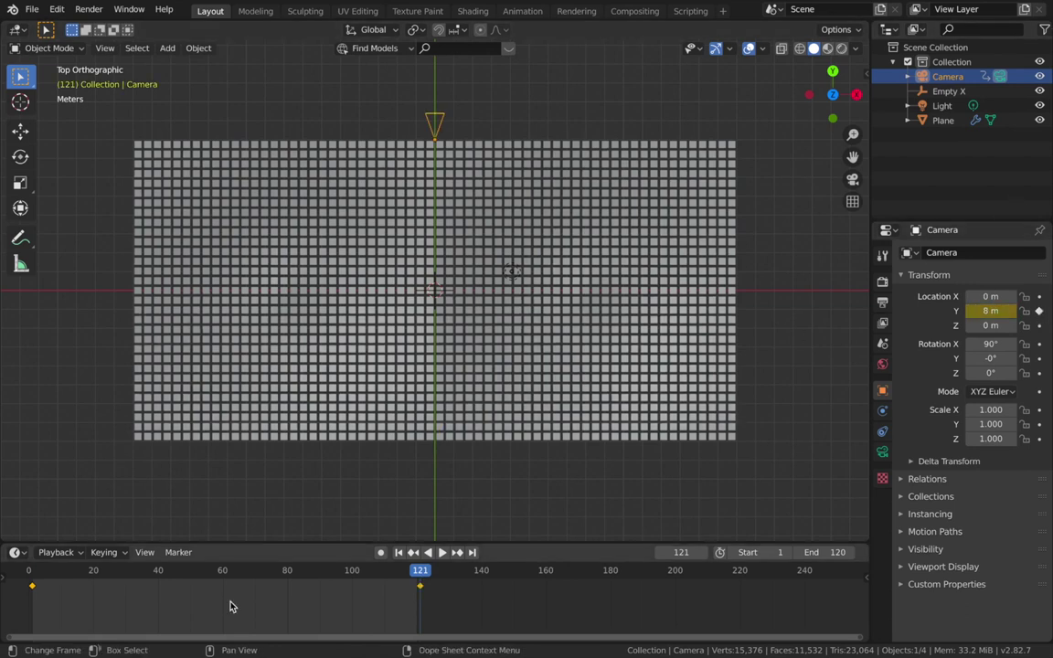
{"action": "key", "text": "t"}
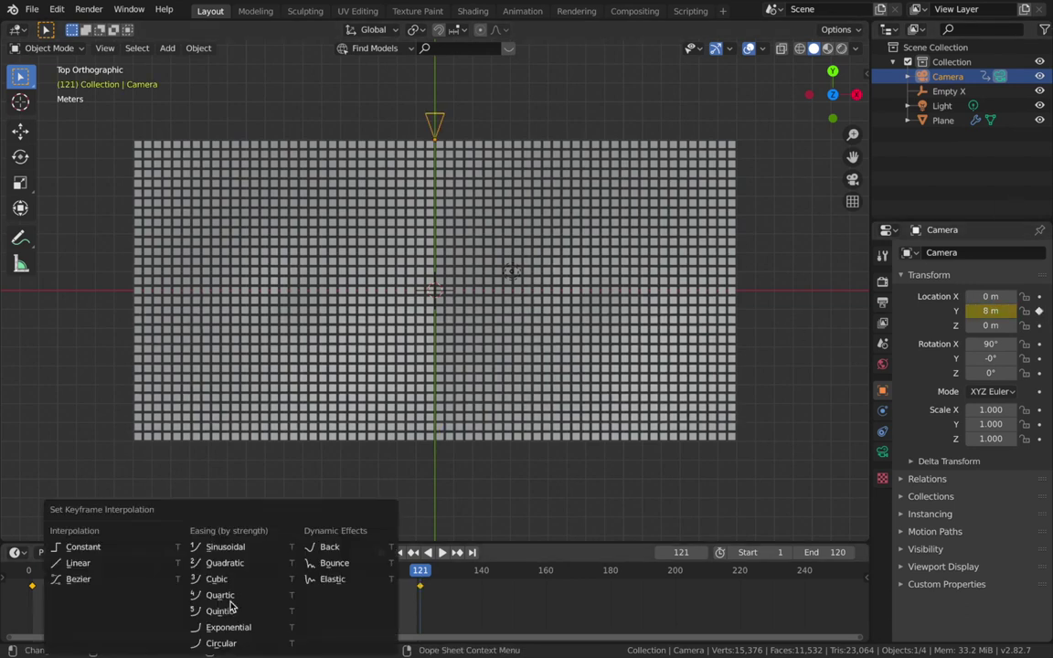
{"action": "left_click", "coordinate": [121, 569]}
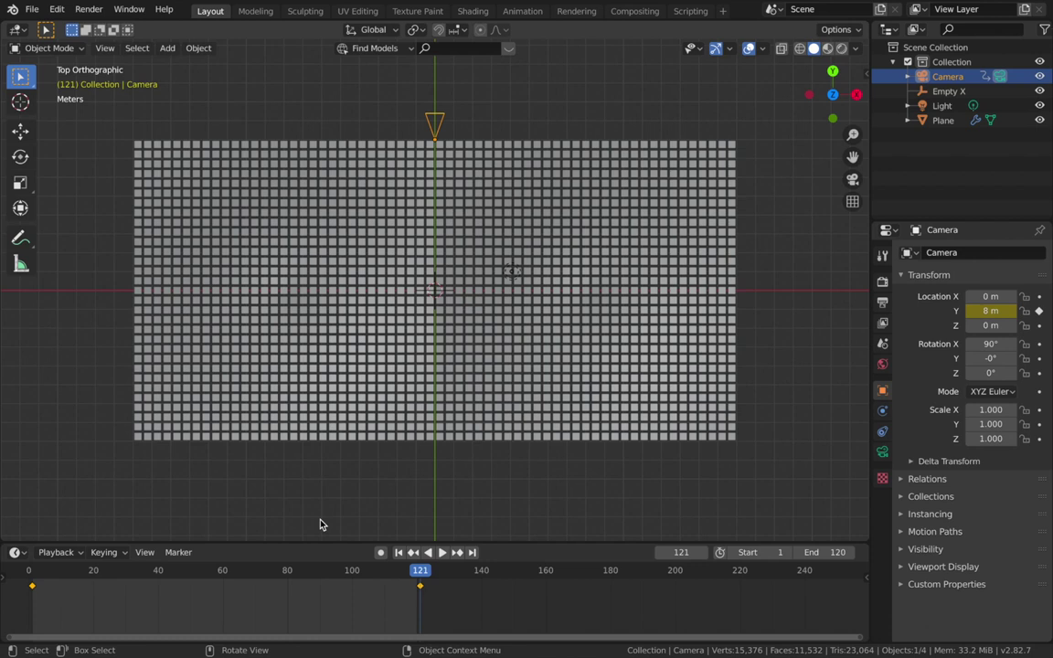
Step: Play the camera animation, check it through the camera view, and return to frame 1 outside the camera view
{"action": "key", "text": "space"}
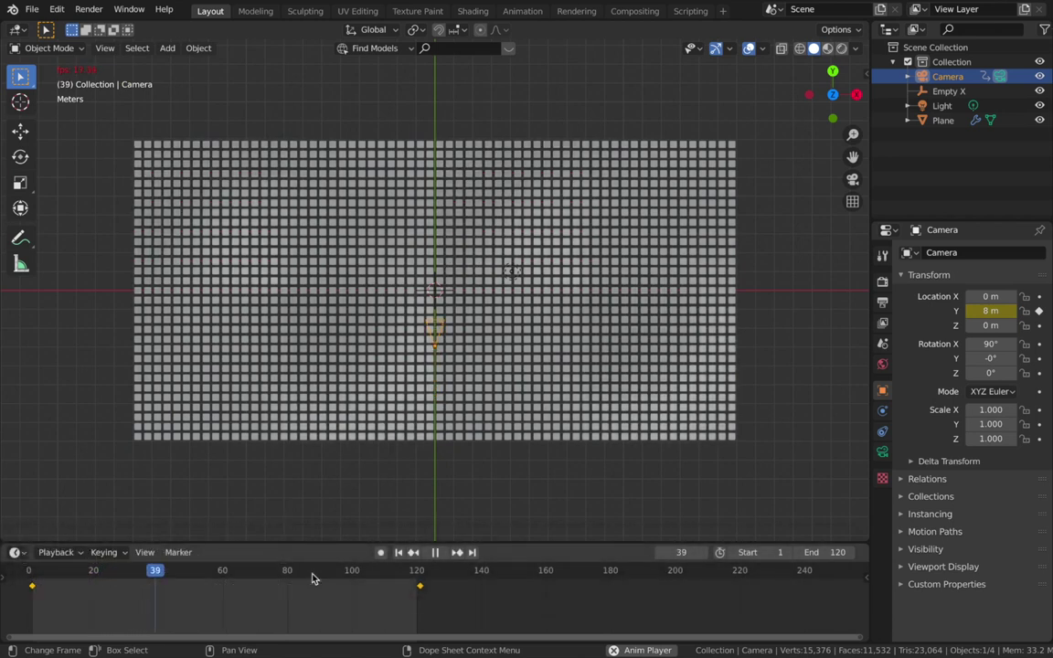
{"action": "key", "text": "KP_0"}
{"action": "key", "text": "KP_0"}
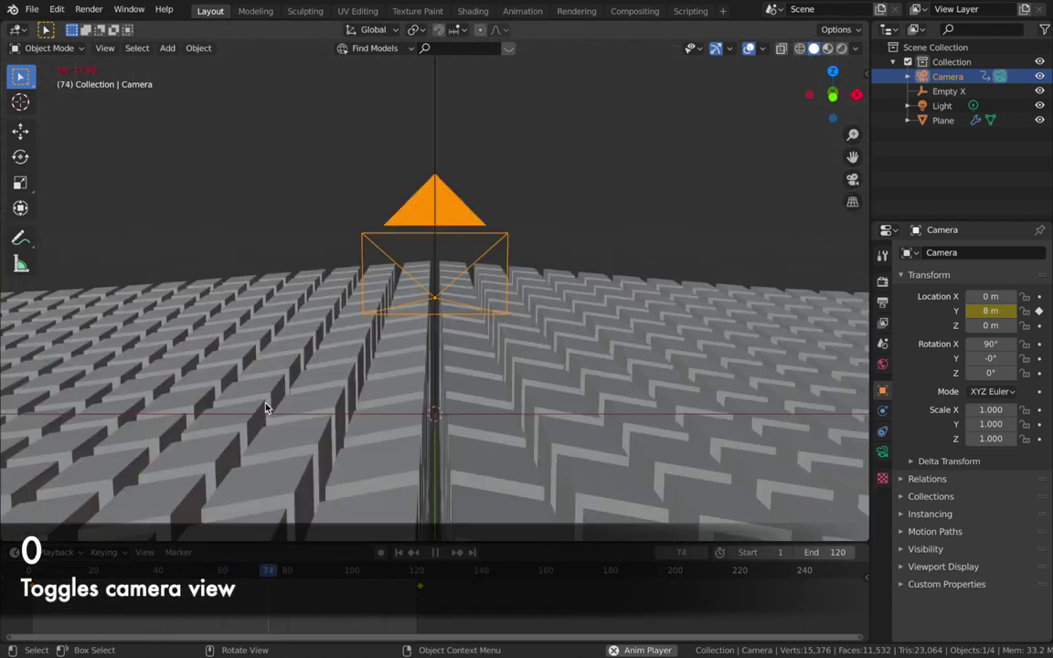
{"action": "key", "text": "KP_0"}
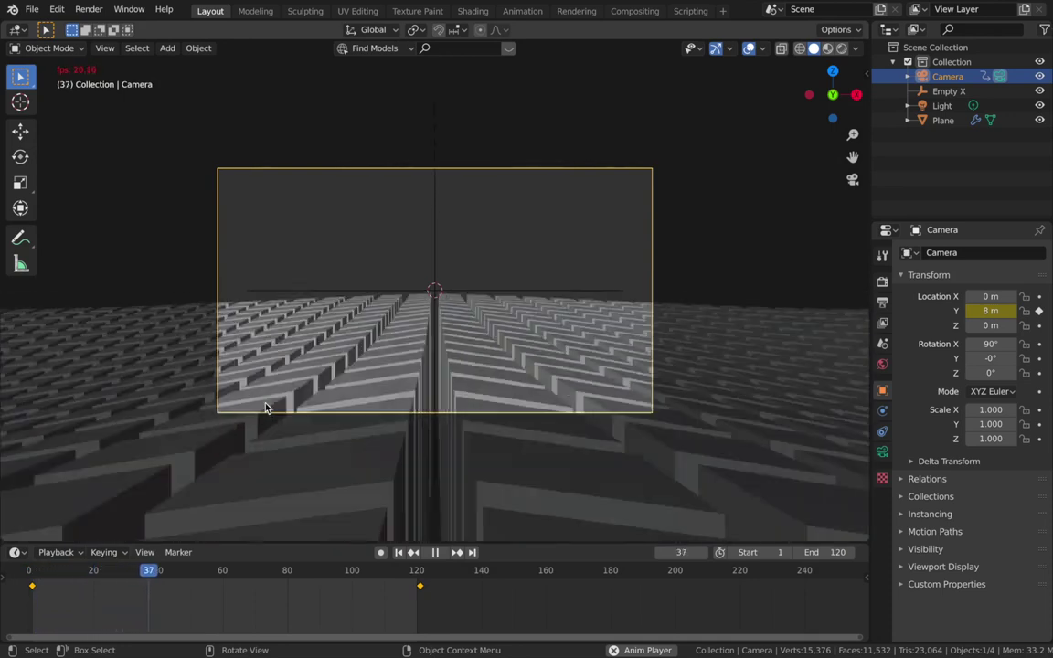
{"action": "key", "text": "space"}
{"action": "key", "text": "shift+Left"}
{"action": "key", "text": "KP_0"}
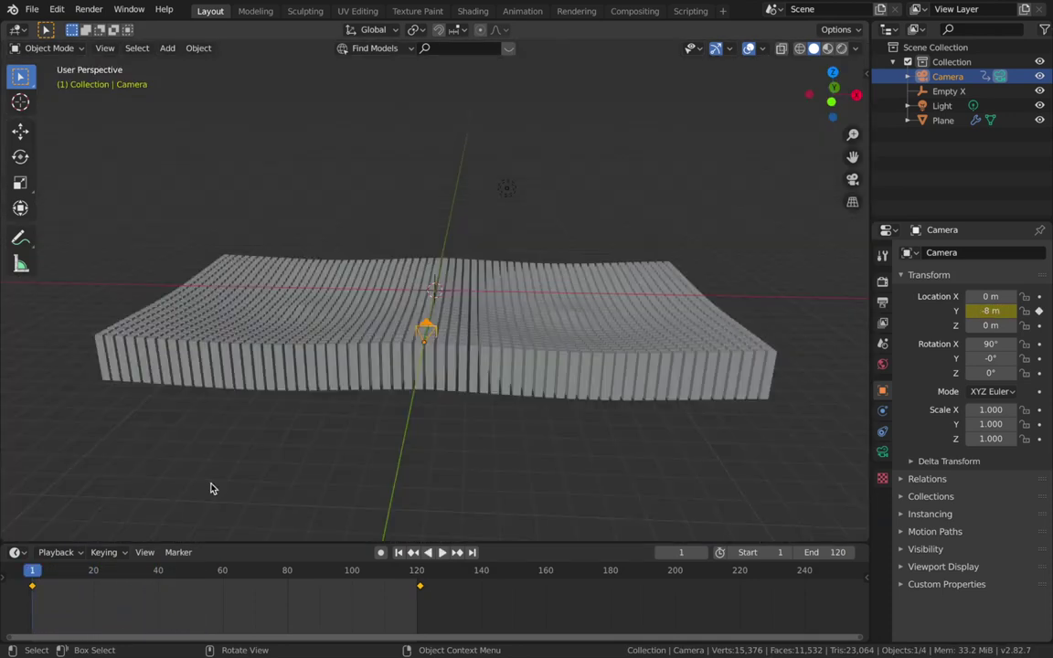
Step: Select the mirrored plane of wave tiles
{"action": "key", "text": "KP_6"}
{"action": "key", "text": "KP_6"}
{"action": "key", "text": "KP_6"}
{"action": "key", "text": "KP_8"}
{"action": "key", "text": "KP_8"}
{"action": "left_click", "coordinate": [385, 406]}
Step: Examine the selected tile plane from several angles around its mirrored ends
{"action": "key", "text": "KP_4"}
{"action": "key", "text": "KP_4"}
{"action": "key", "text": "KP_4"}
{"action": "key", "text": "KP_6"}
{"action": "key", "text": "KP_6"}
{"action": "key", "text": "KP_6"}
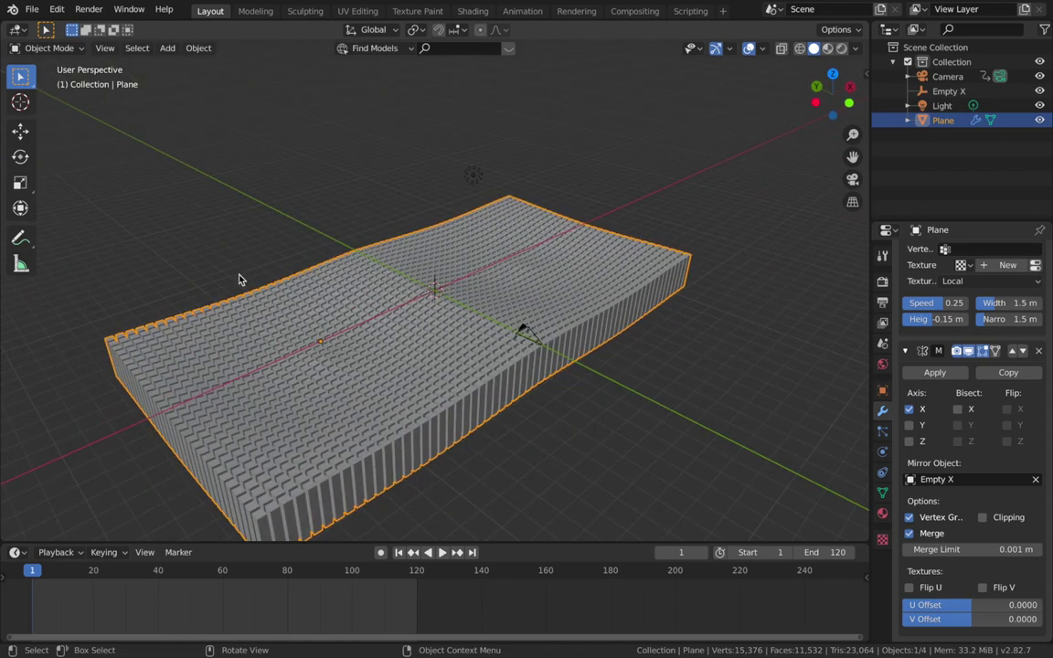
{"action": "key", "text": "KP_4"}
{"action": "key", "text": "KP_4"}
{"action": "key", "text": "KP_4"}
{"action": "key", "text": "KP_6"}
{"action": "key", "text": "KP_6"}
{"action": "key", "text": "KP_2"}
{"action": "key", "text": "KP_2"}
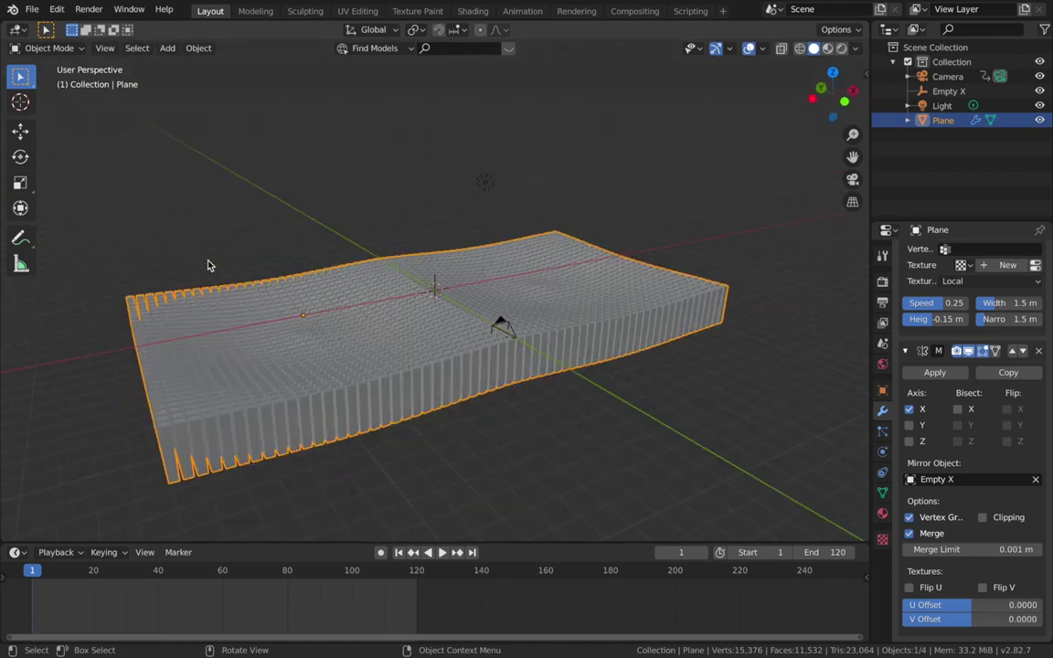
{"action": "key", "text": "KP_4"}
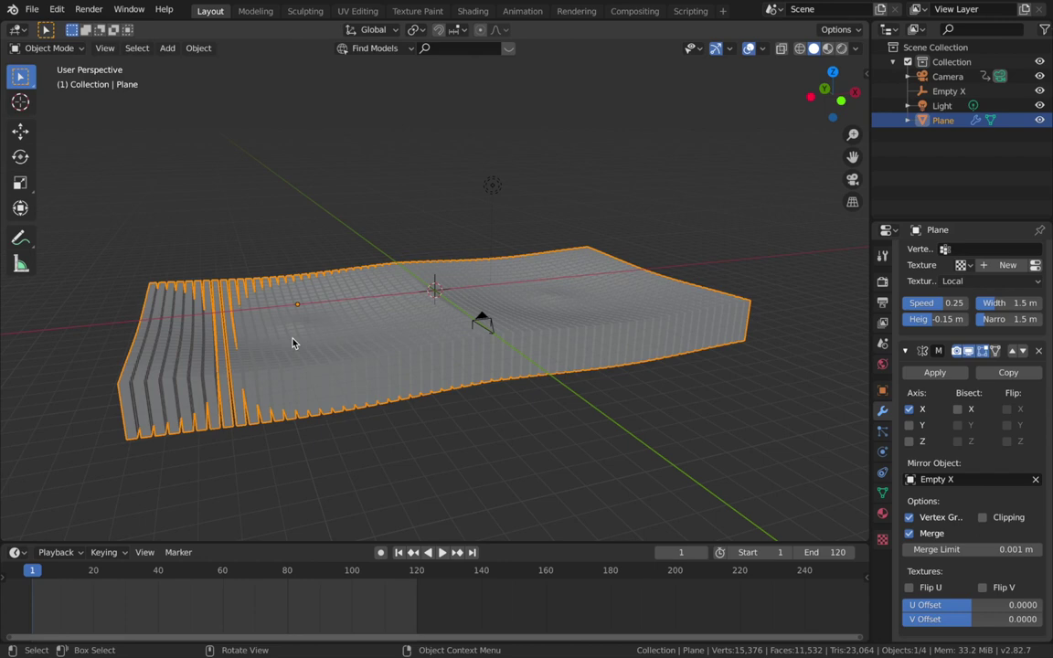
Step: Move the plane into a new collection named waves
{"action": "middle_click_drag", "start_coordinate": [292, 343], "coordinate": [293, 342]}
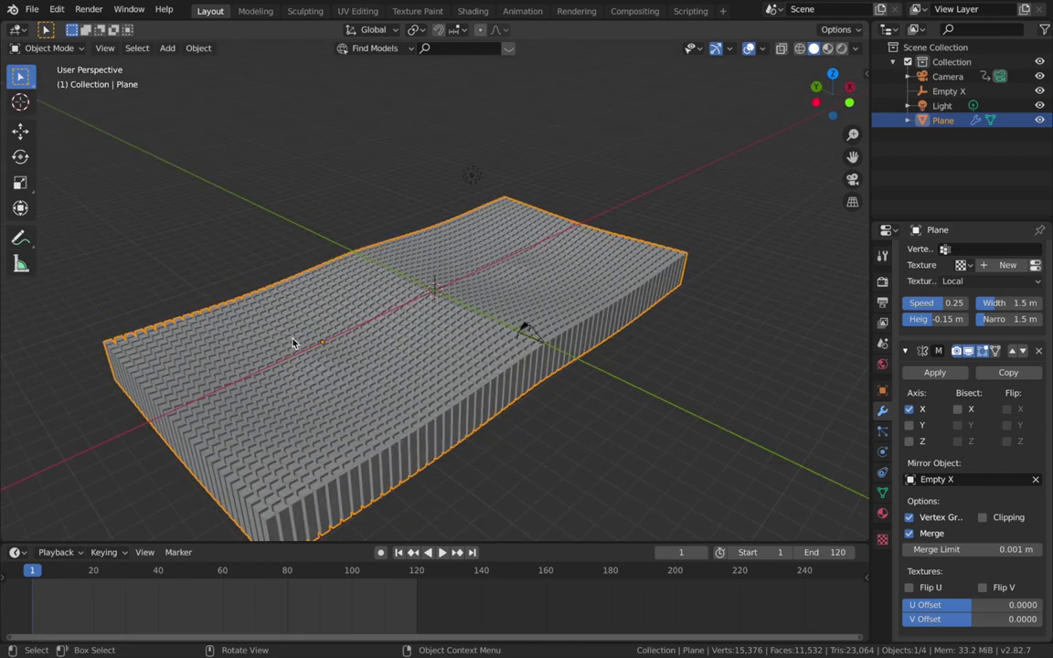
{"action": "key", "text": "m"}
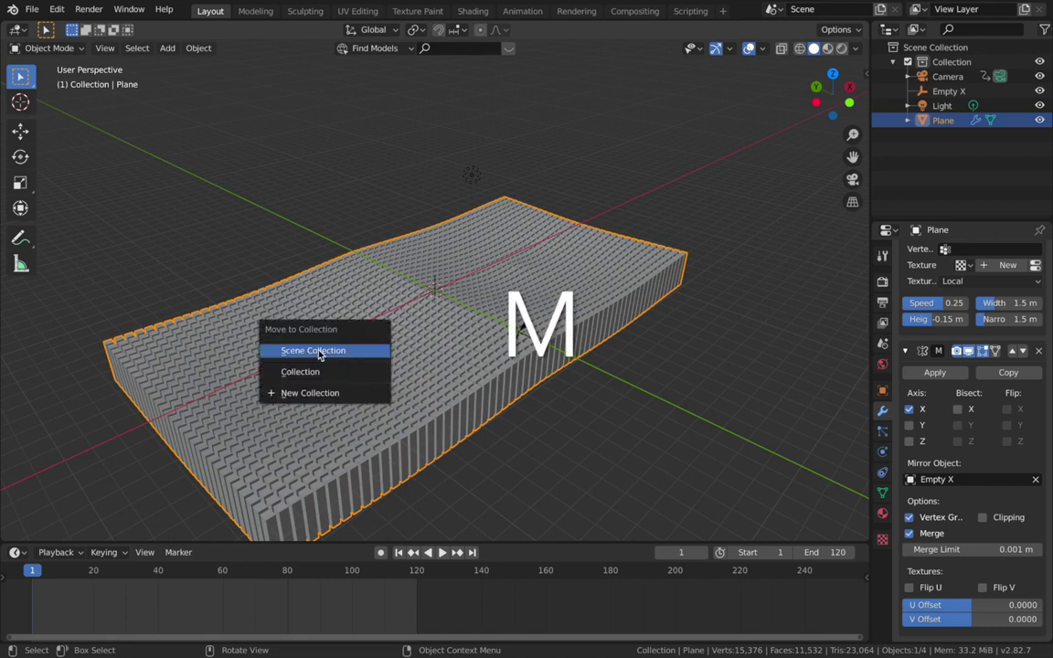
{"action": "left_click", "coordinate": [307, 394]}
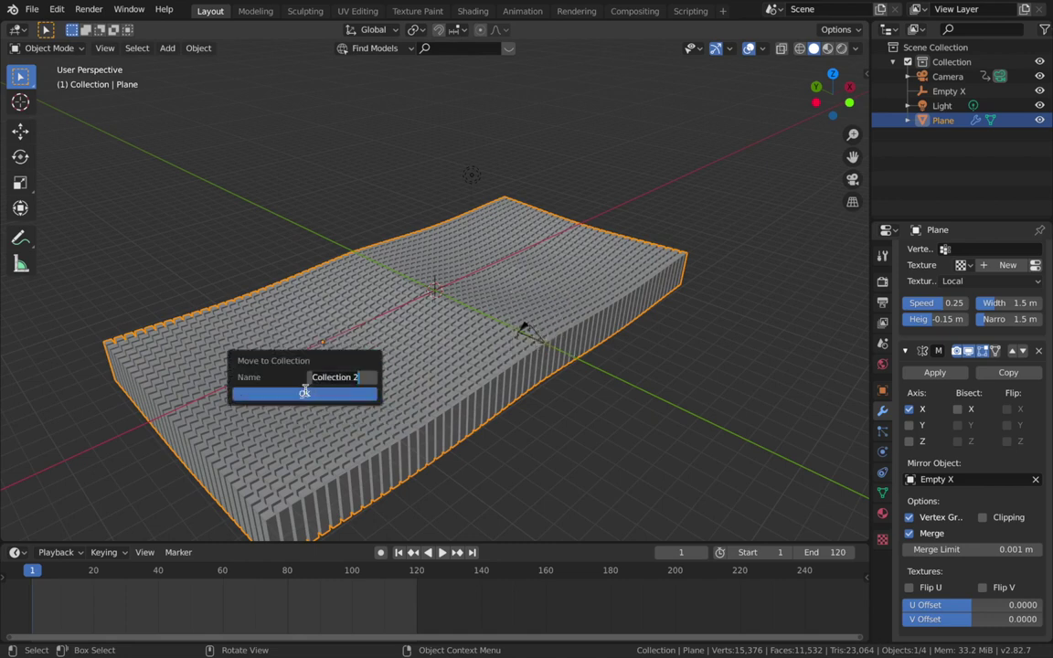
{"action": "type", "text": "wa"}
{"action": "key", "text": "Return"}
Step: Deselect the plane and add a collection instance of the waves collection
{"action": "middle_click_drag", "start_coordinate": [329, 383], "coordinate": [399, 339]}
{"action": "left_click", "coordinate": [575, 379]}
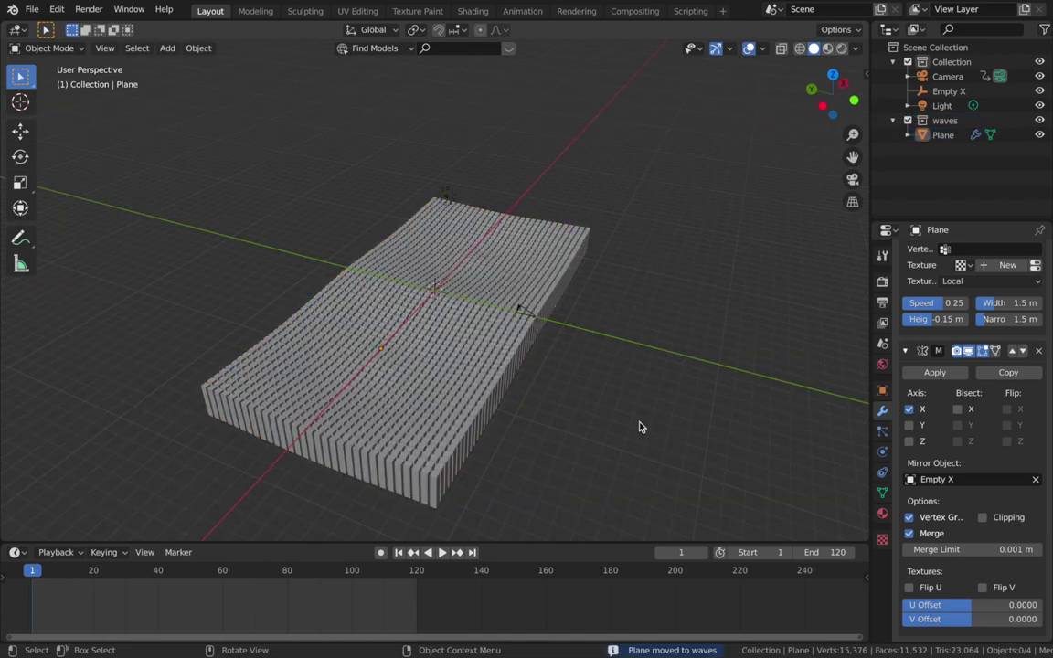
{"action": "key", "text": "shift+a"}
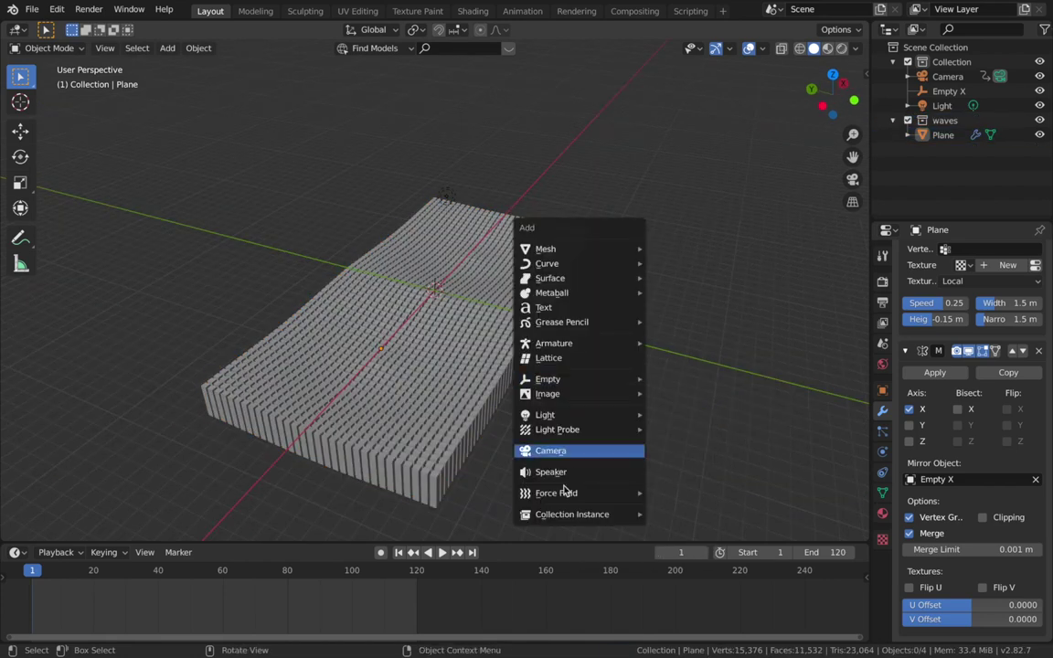
{"action": "mouse_move", "coordinate": [627, 515]}
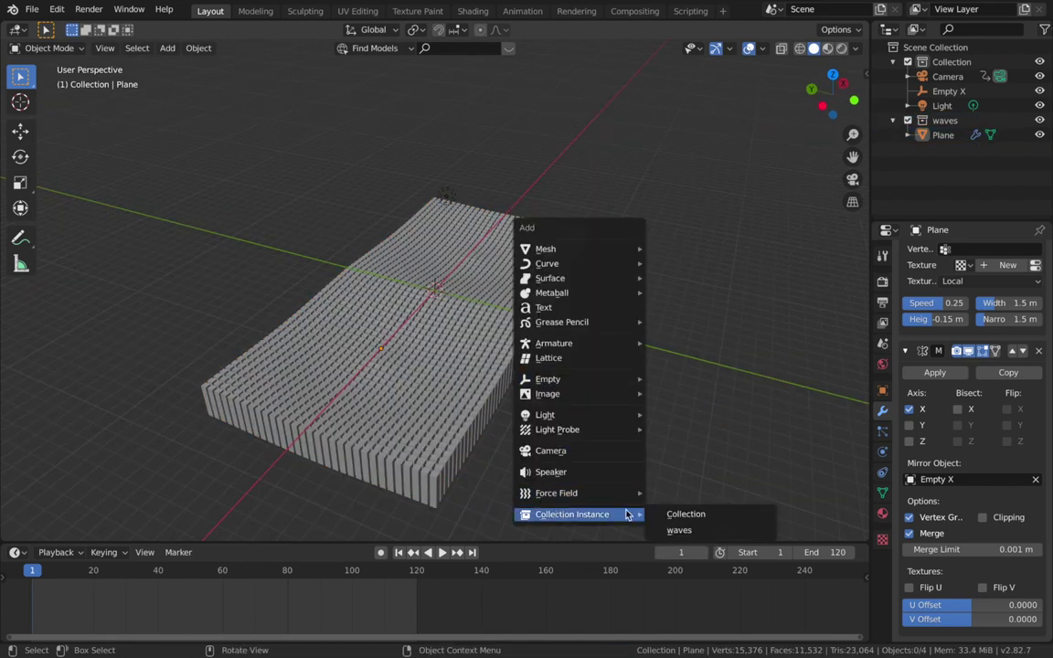
{"action": "left_click", "coordinate": [676, 531]}
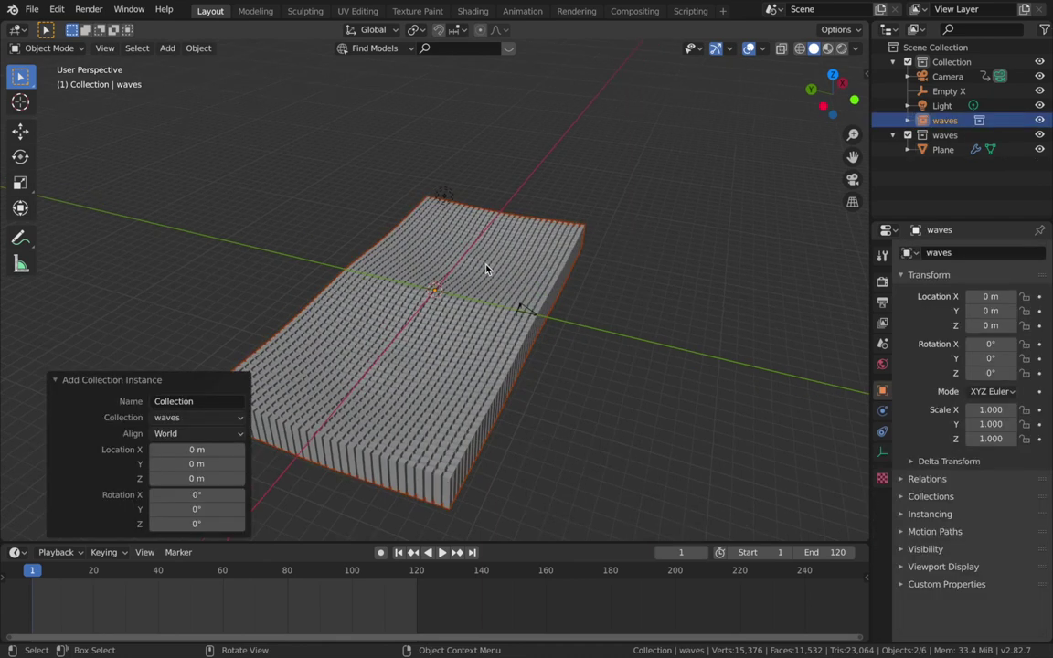
Step: Move the waves instance 16 m along the Y axis
{"action": "key", "text": "g"}
{"action": "key", "text": "y"}
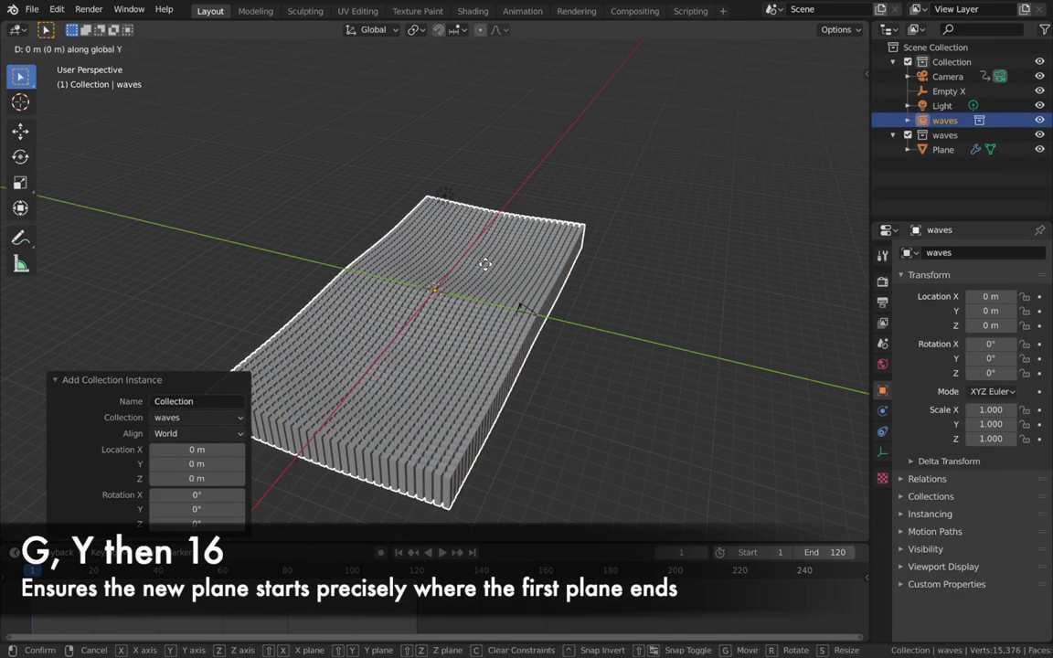
{"action": "type", "text": "16"}
{"action": "key", "text": "Return"}
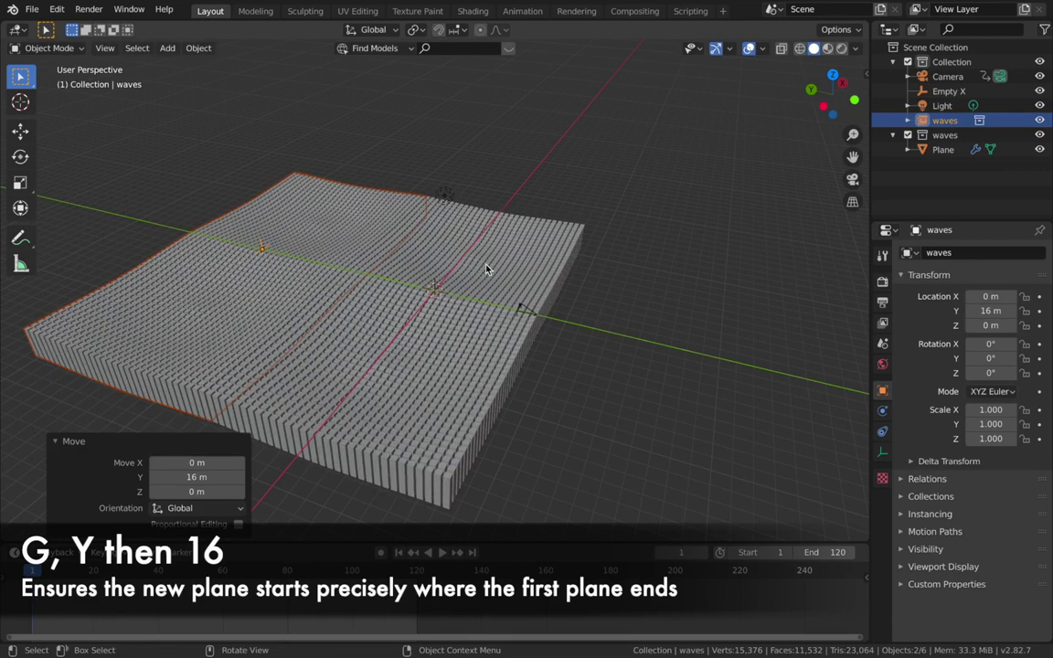
Step: Duplicate the waves instance and offset the copy 16 m along the Y axis
{"action": "key", "text": "grave"}
{"action": "key", "text": "8"}
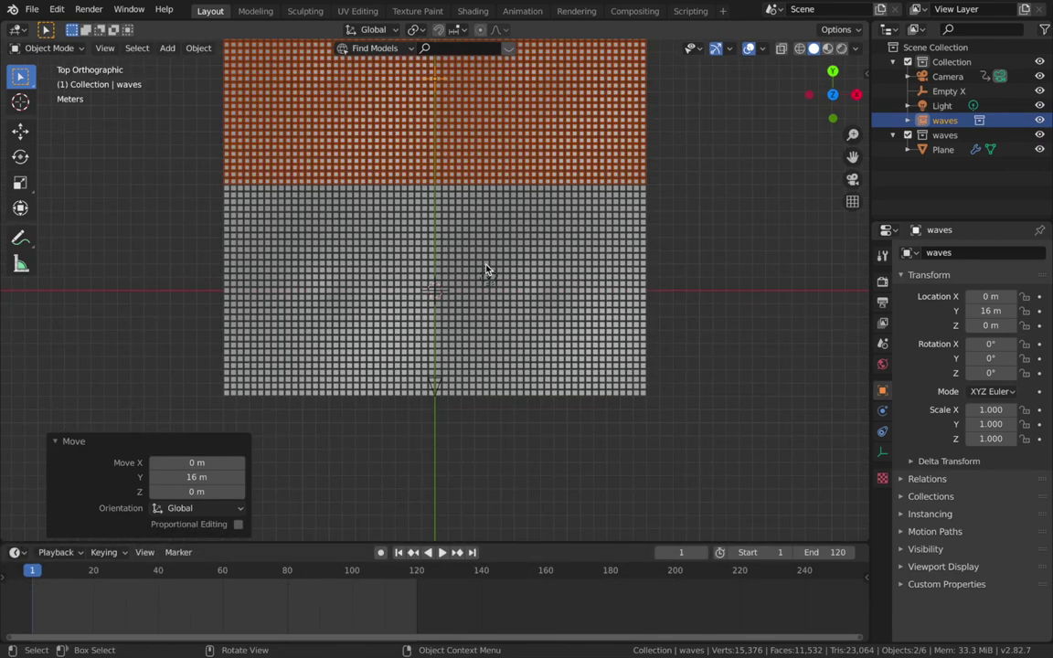
{"action": "middle_click_drag", "start_coordinate": [485, 269], "coordinate": [366, 240]}
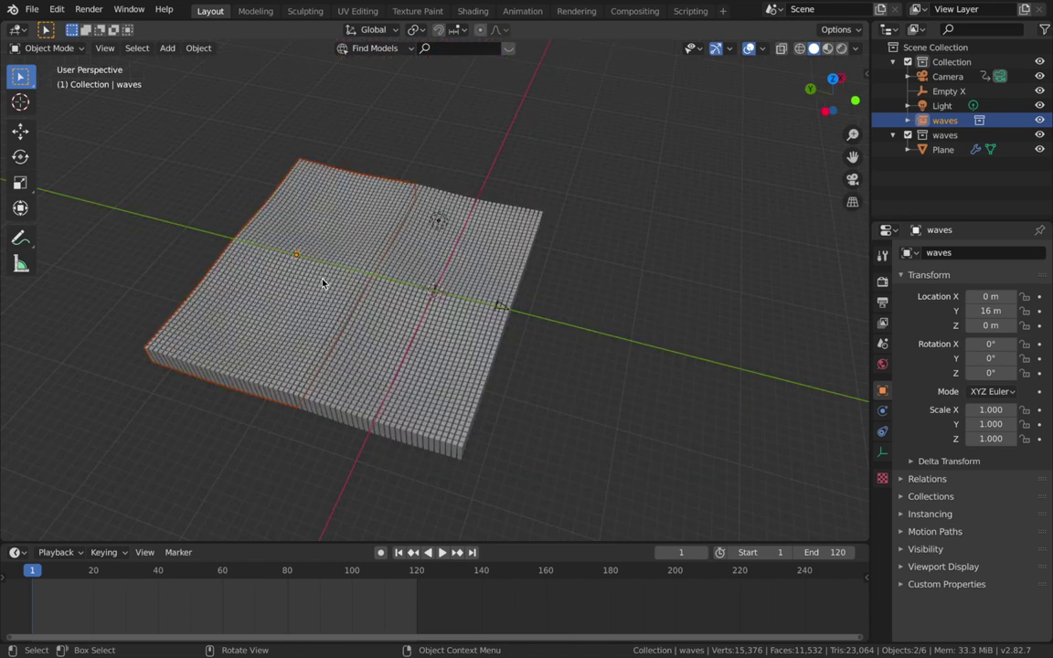
{"action": "key", "text": "shift+d"}
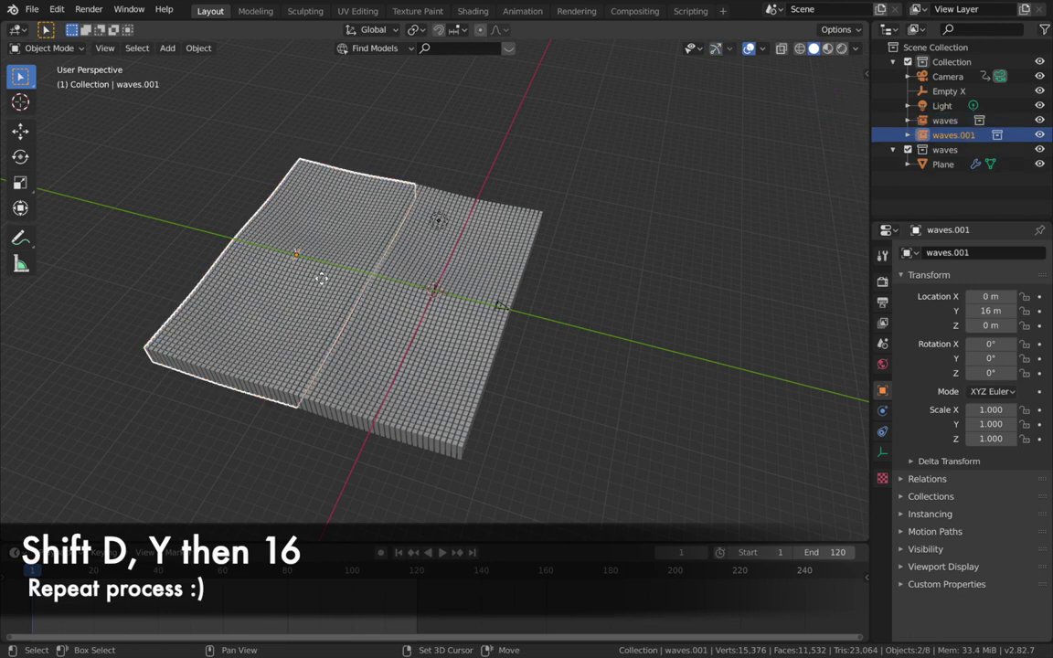
{"action": "type", "text": "y16"}
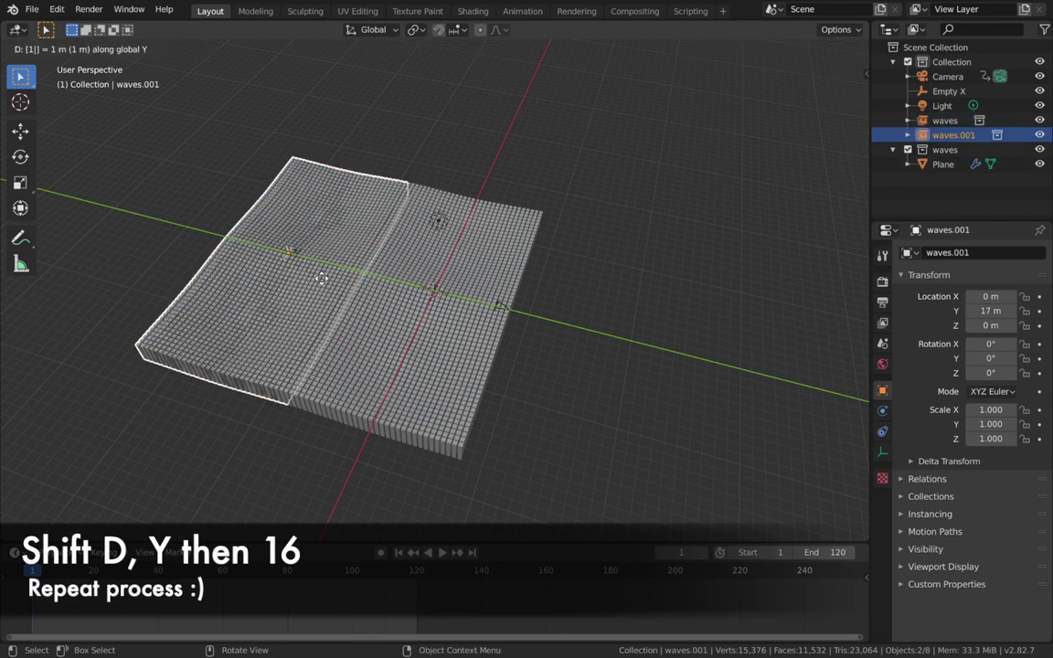
{"action": "key", "text": "Return"}
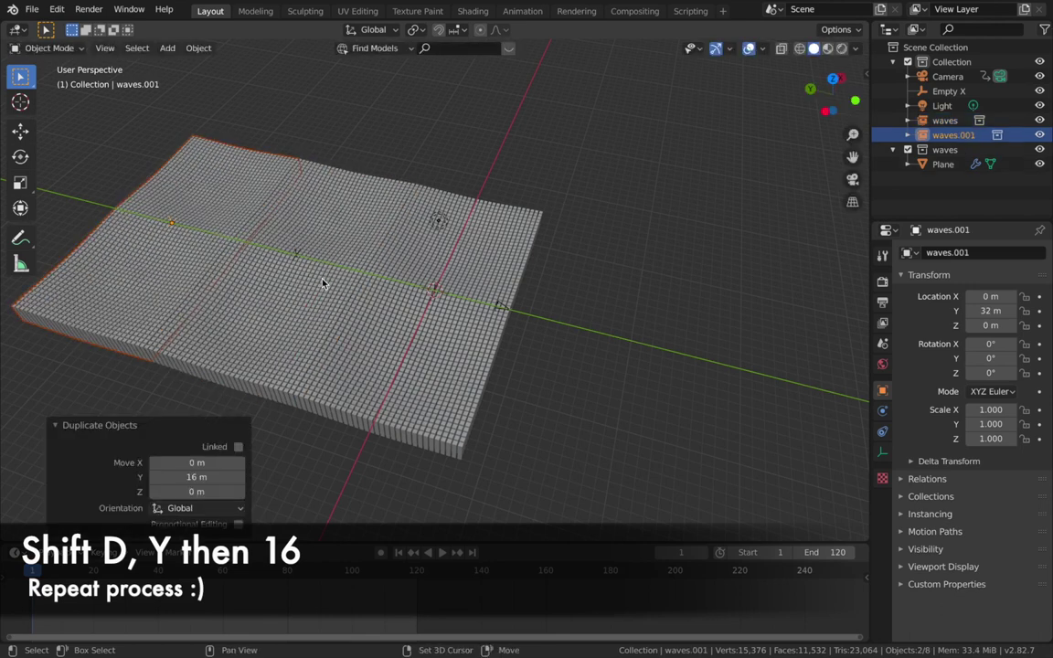
Step: Create six more successive duplicates of the waves instance, each offset a further 16 m along Y, ending at Y 128 m
{"action": "key", "text": "shift+d"}
{"action": "type", "text": "y16"}
{"action": "key", "text": "Return"}
{"action": "key", "text": "shift+d"}
{"action": "type", "text": "y16"}
{"action": "key", "text": "Return"}
{"action": "key", "text": "shift+d"}
{"action": "key", "text": "y"}
{"action": "key", "text": "1"}
{"action": "key", "text": "6"}
{"action": "key", "text": "Return"}
{"action": "key", "text": "shift+d"}
{"action": "key", "text": "y"}
{"action": "key", "text": "1"}
{"action": "key", "text": "6"}
{"action": "key", "text": "Return"}
{"action": "key", "text": "shift+d"}
{"action": "key", "text": "y"}
{"action": "key", "text": "1"}
{"action": "key", "text": "6"}
{"action": "key", "text": "Return"}
{"action": "key", "text": "shift+d"}
{"action": "key", "text": "y"}
{"action": "key", "text": "1"}
{"action": "key", "text": "6"}
{"action": "key", "text": "Return"}
Step: Preview the animation through the camera with the viewport overlays hidden, and show the overlays again after stopping playback
{"action": "key", "text": "KP_0"}
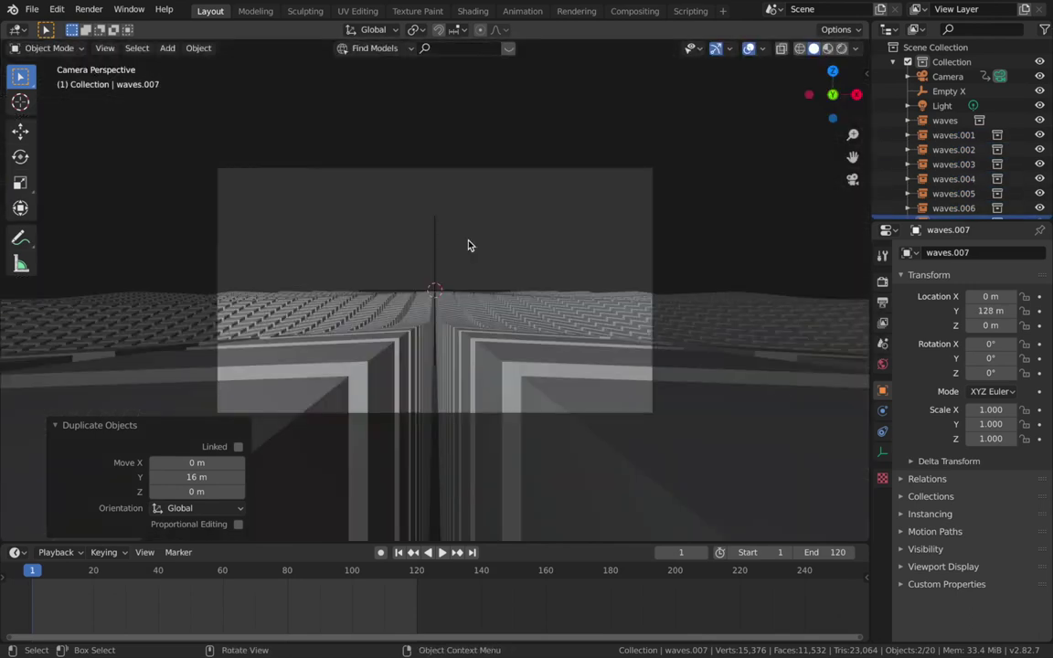
{"action": "key", "text": "space"}
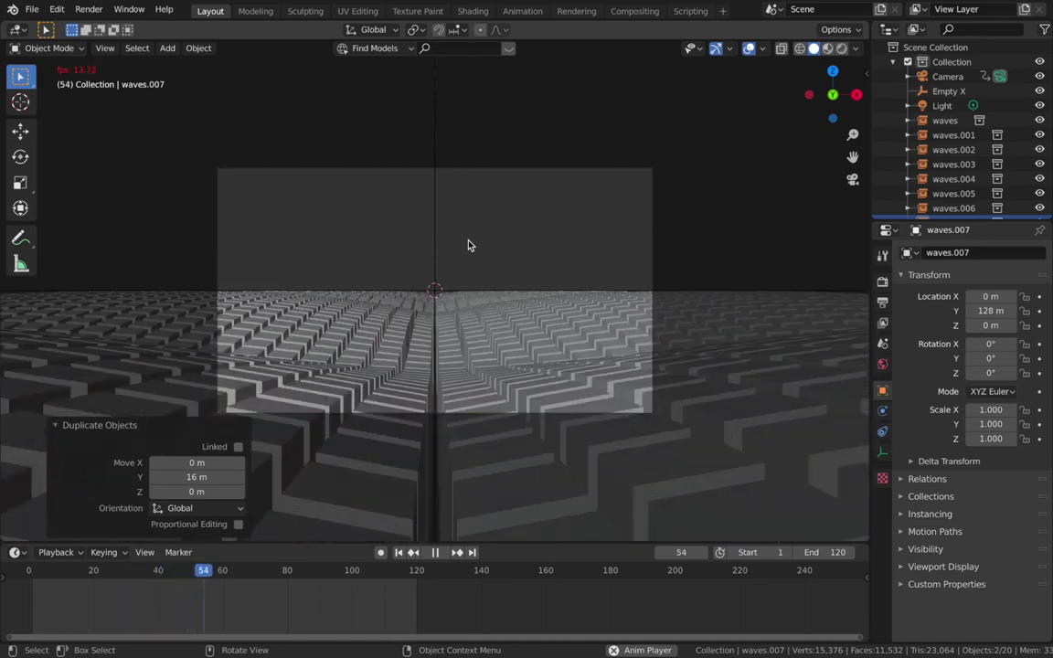
{"action": "left_click", "coordinate": [749, 49]}
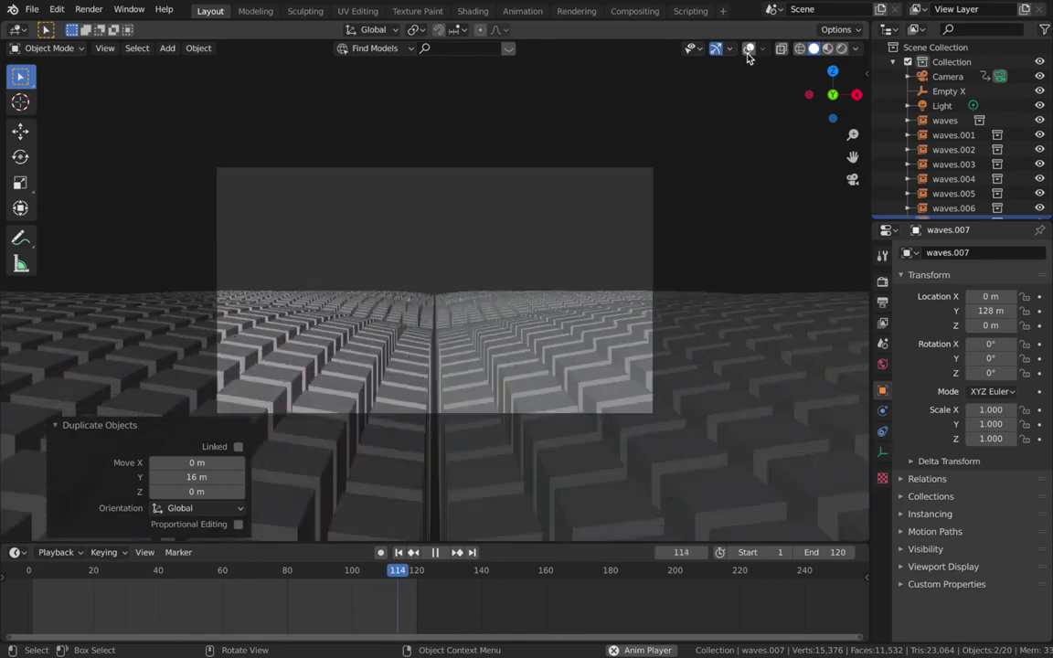
{"action": "key", "text": "Escape"}
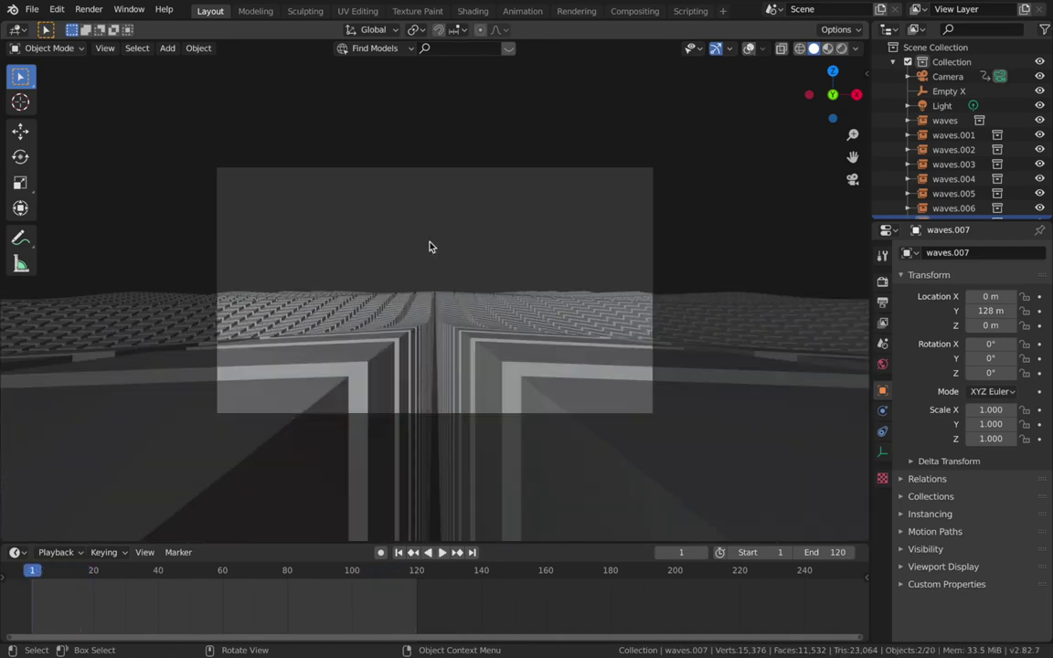
{"action": "key", "text": "KP_0"}
{"action": "key", "text": "KP_0"}
{"action": "key", "text": "shift+alt+z"}
Step: Raise the camera about 0.42 m along the Z axis and set its lens Shift Y to 0.040
{"action": "left_click", "coordinate": [938, 82]}
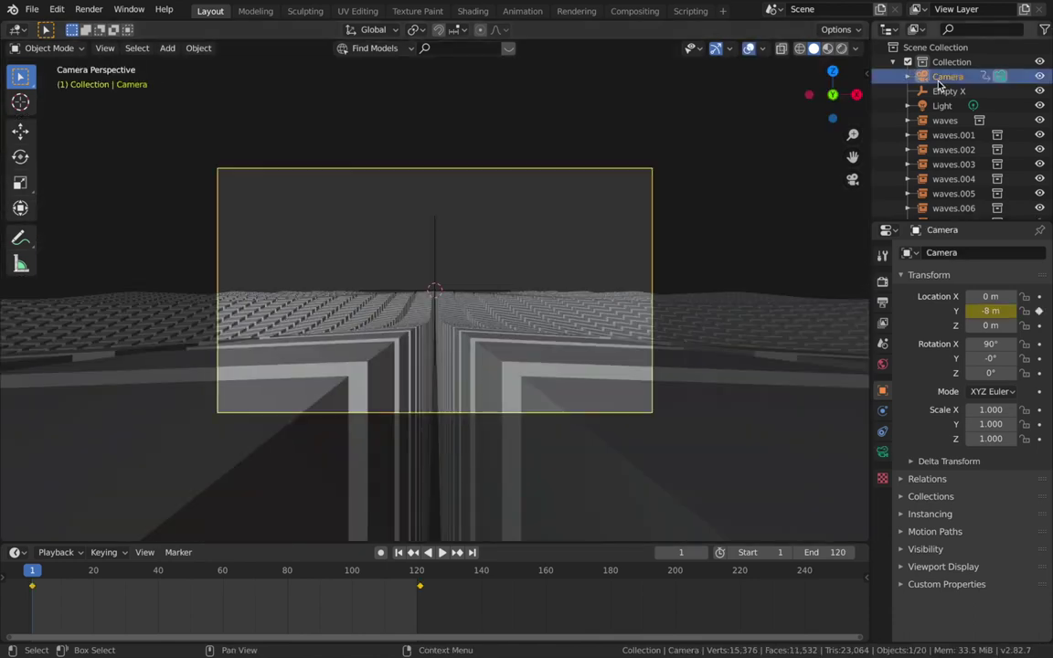
{"action": "key", "text": "g"}
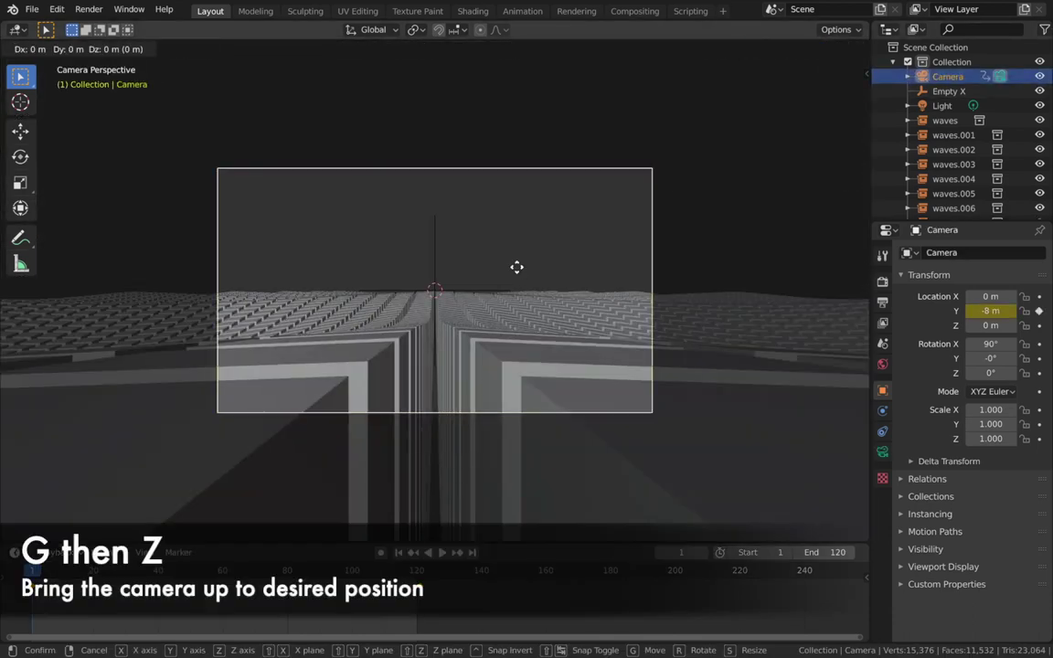
{"action": "key", "text": "z"}
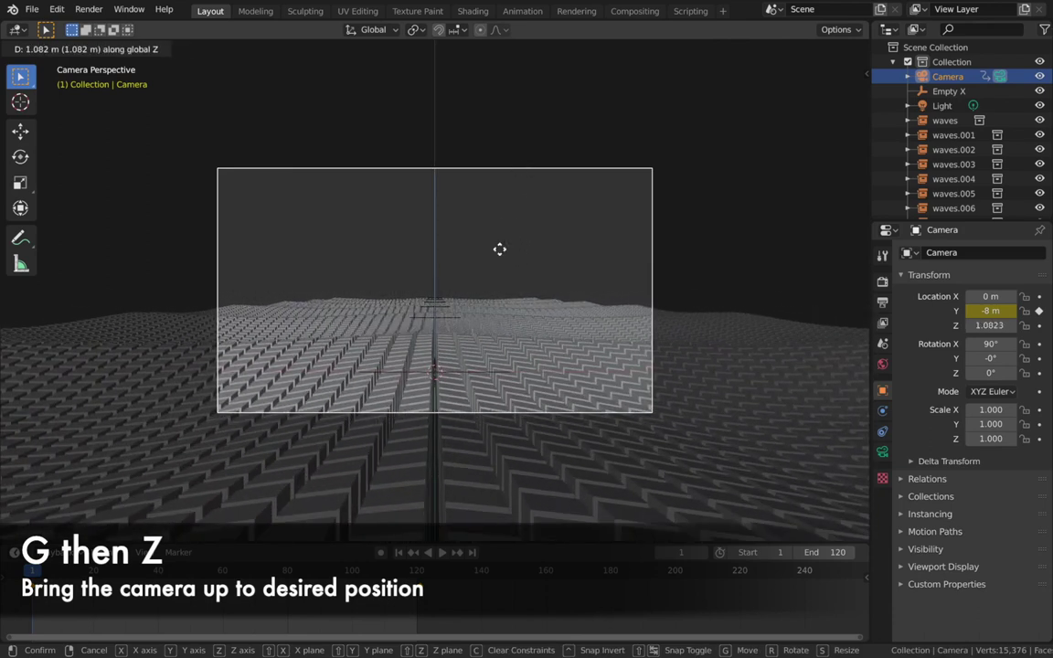
{"action": "left_click", "coordinate": [495, 224]}
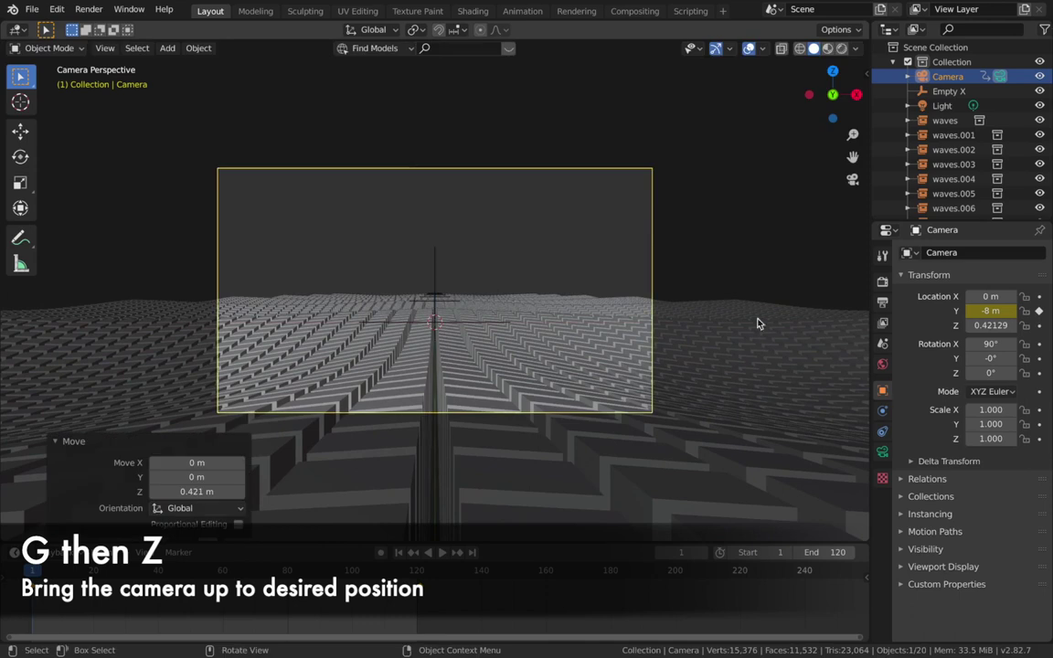
{"action": "left_click", "coordinate": [882, 451]}
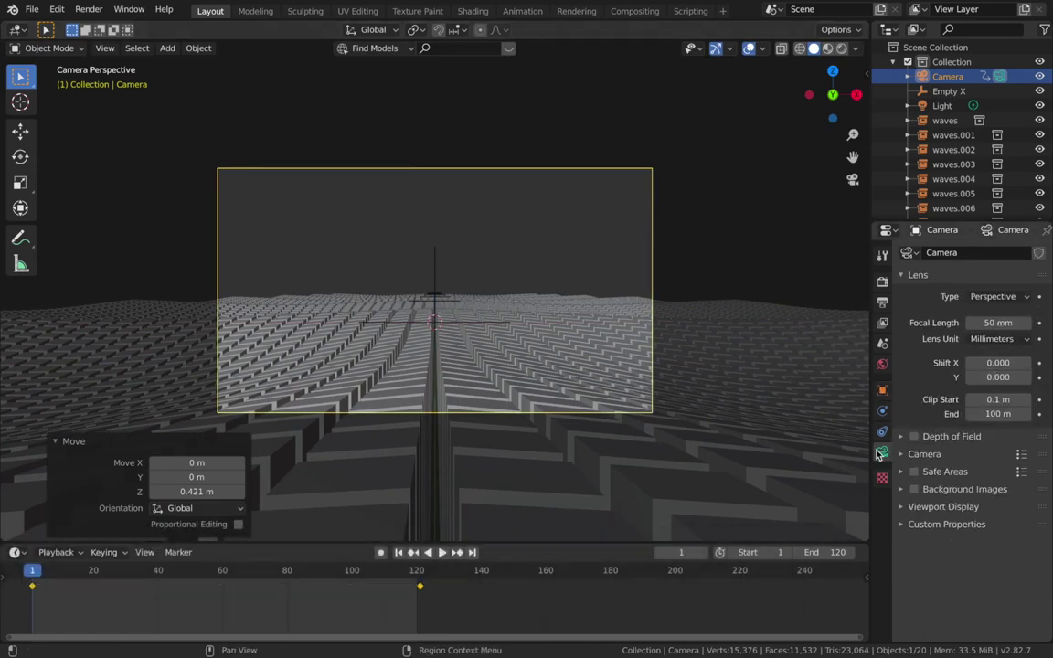
{"action": "mouse_move", "coordinate": [998, 376]}
{"action": "left_mouse_down"}
{"action": "mouse_move", "coordinate": [969, 377]}
{"action": "mouse_move", "coordinate": [1018, 377]}
{"action": "mouse_move", "coordinate": [969, 377]}
{"action": "mouse_move", "coordinate": [1002, 376]}
{"action": "left_mouse_up"}
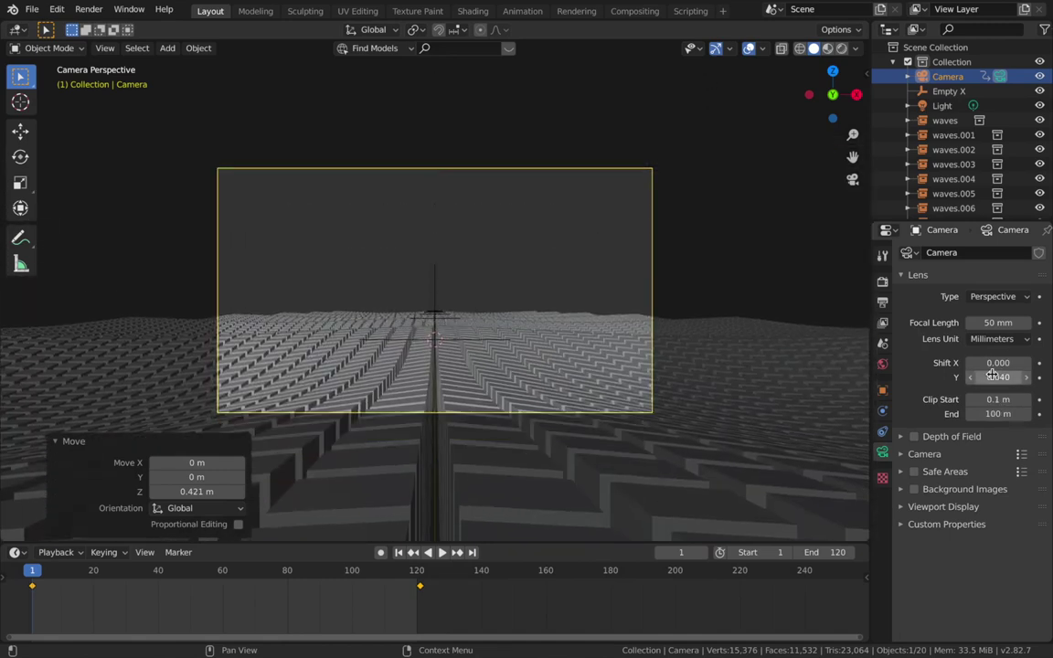
Step: Add a Wireframe modifier to the wave plane, after its existing modifiers
{"action": "middle_click_drag", "start_coordinate": [457, 430], "coordinate": [488, 457]}
{"action": "left_click", "coordinate": [488, 457]}
{"action": "middle_click_drag", "start_coordinate": [495, 375], "coordinate": [495, 371]}
{"action": "left_click", "coordinate": [883, 411]}
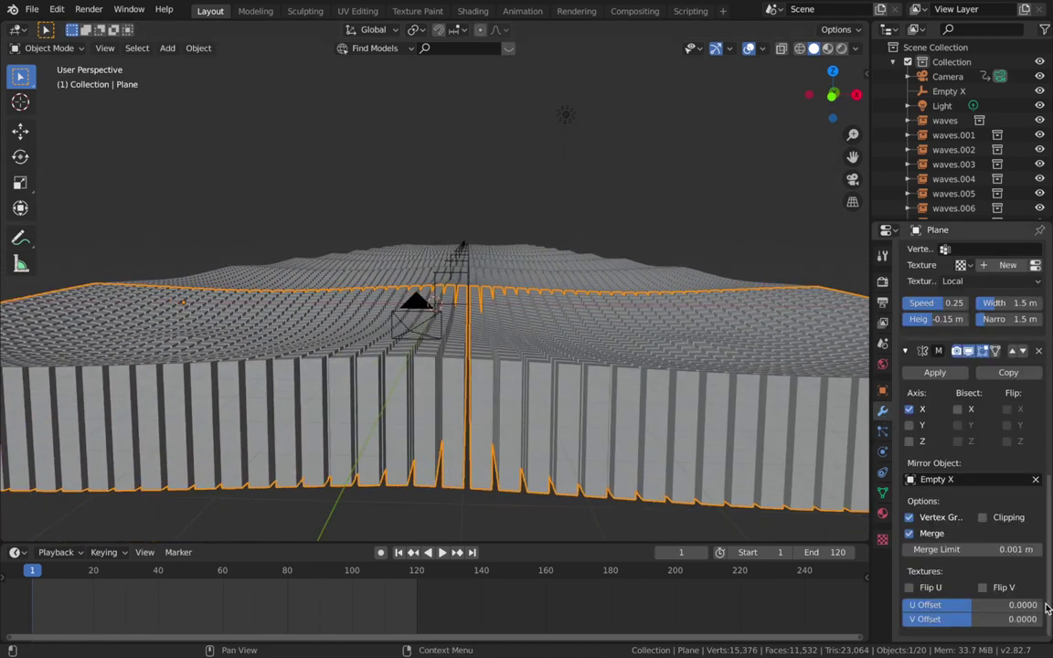
{"action": "scroll", "coordinate": [958, 270], "scroll_direction": "up", "scroll_amount": 10}
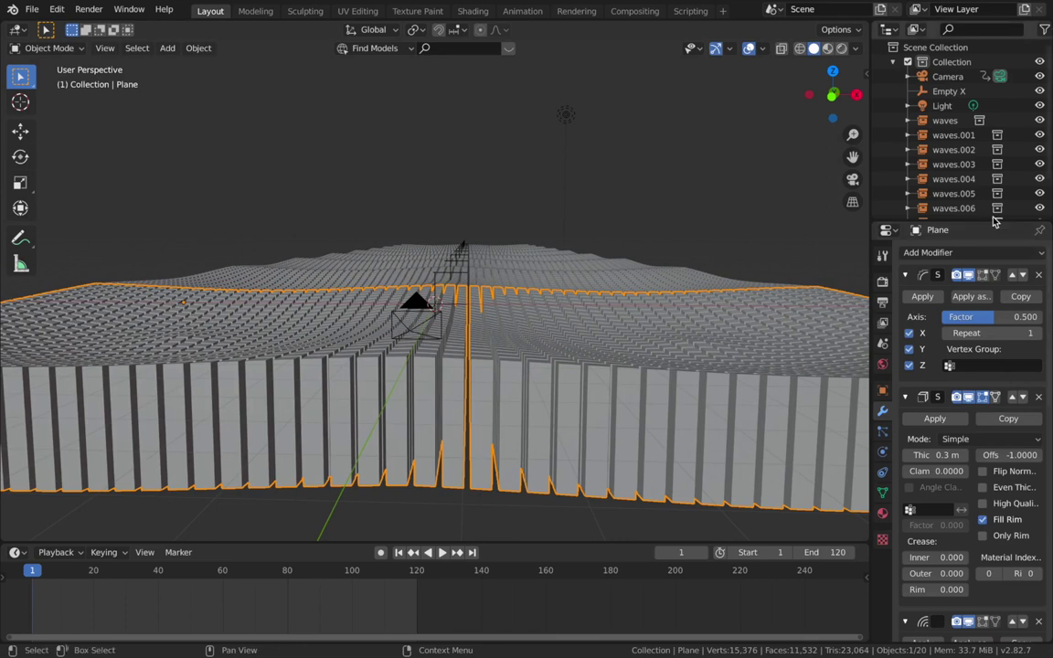
{"action": "left_click", "coordinate": [961, 255]}
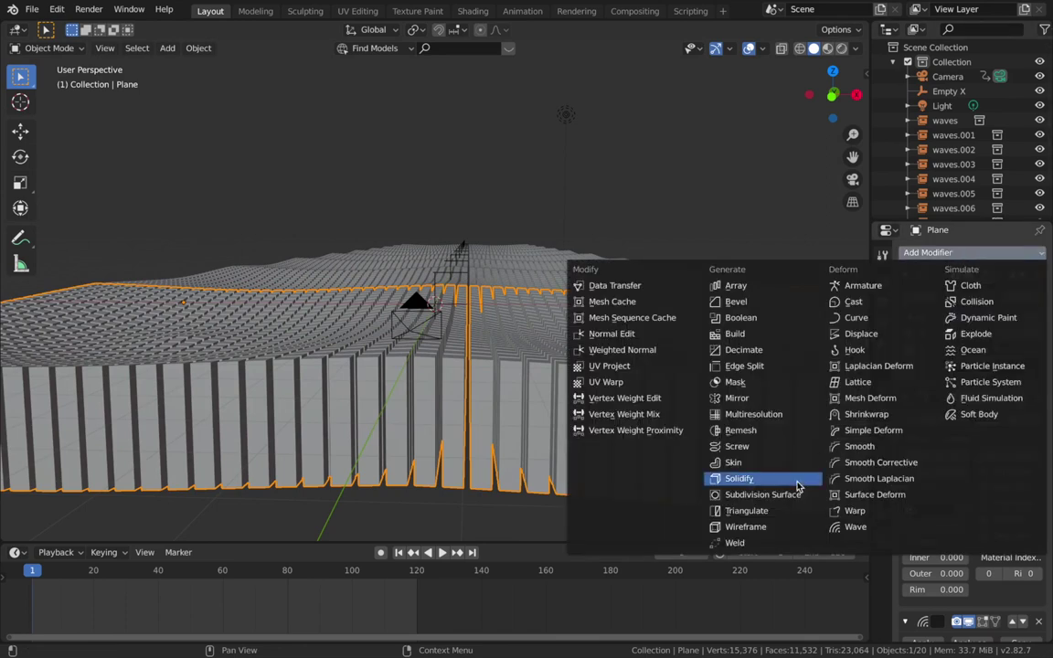
{"action": "left_click", "coordinate": [755, 528]}
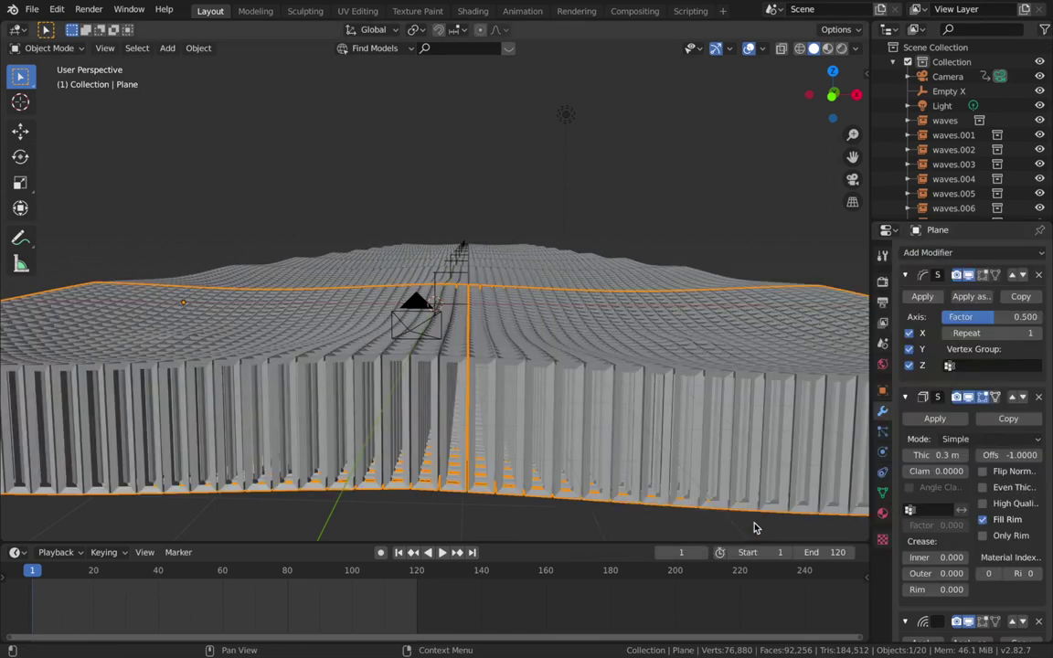
Step: Set the Wireframe modifier's thickness to 0.003 m and disable Replace Original
{"action": "scroll", "coordinate": [950, 512], "scroll_direction": "down", "scroll_amount": 10}
{"action": "type", "text": ".00"}
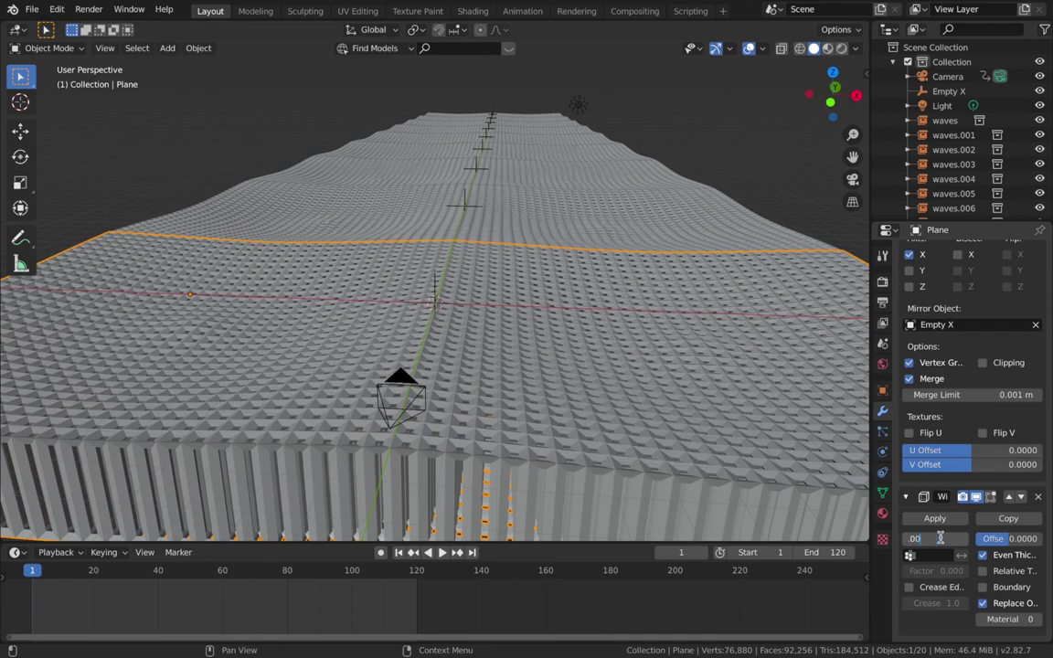
{"action": "type", "text": "3"}
{"action": "key", "text": "Return"}
{"action": "left_click", "coordinate": [517, 324]}
{"action": "middle_click_drag", "start_coordinate": [512, 274], "coordinate": [707, 288]}
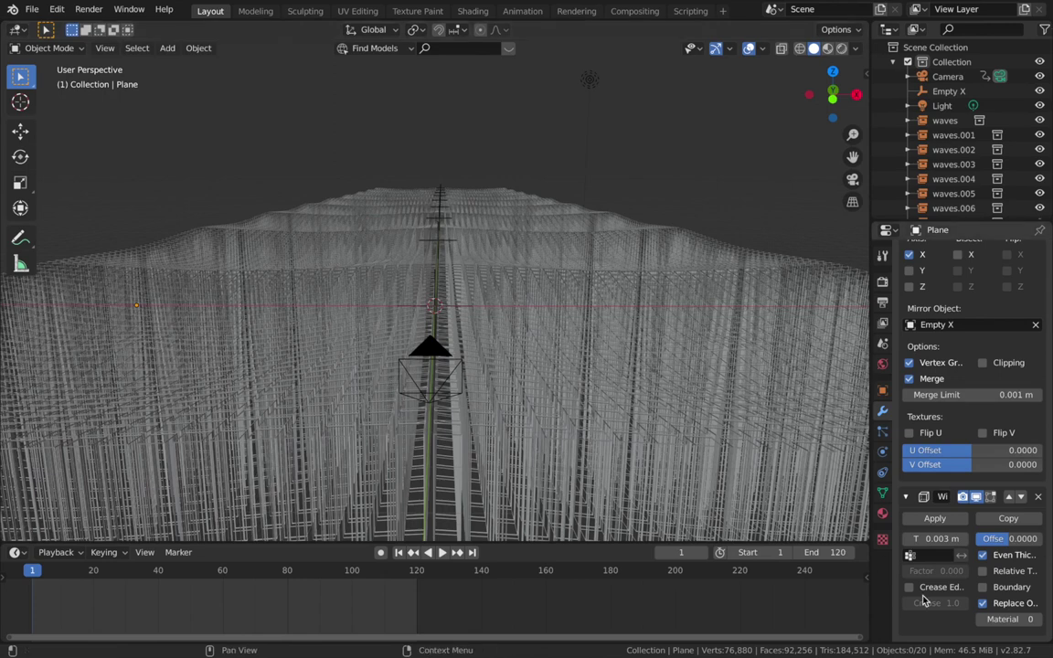
{"action": "left_click", "coordinate": [984, 607]}
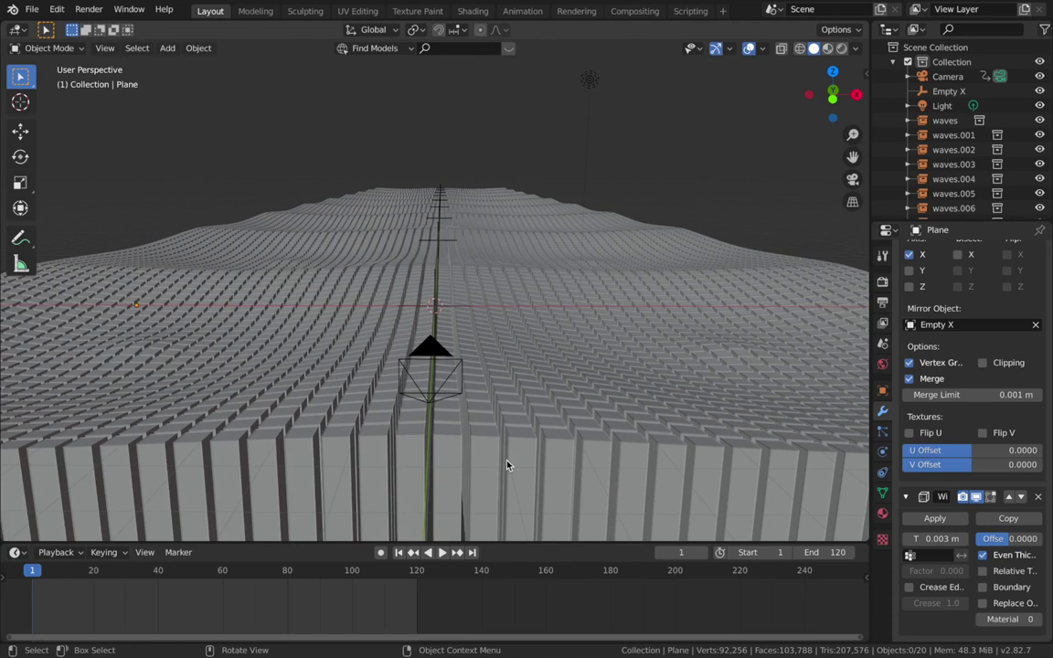
{"action": "middle_click_drag", "start_coordinate": [508, 466], "coordinate": [589, 265]}
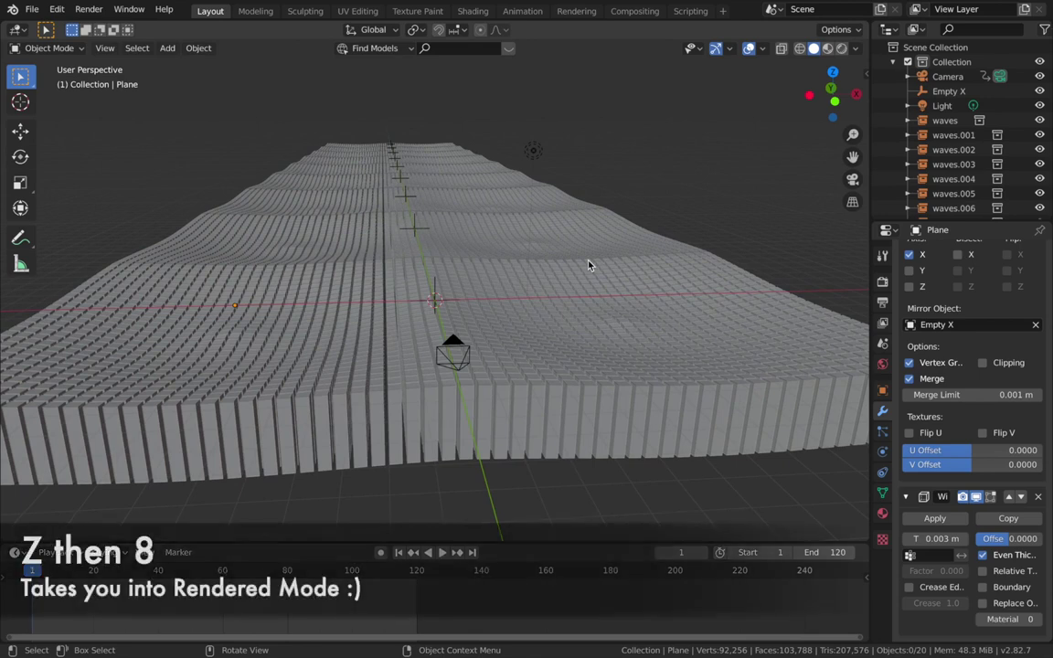
Step: Switch the viewport to Rendered shading and make the world background black by setting its color value to 0
{"action": "key", "text": "z"}
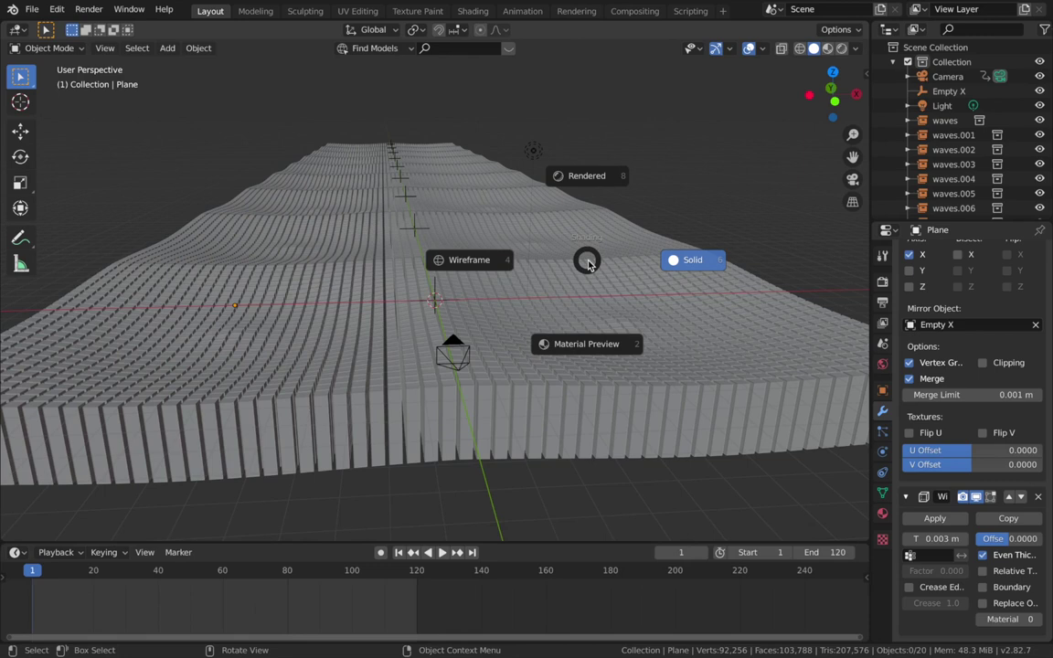
{"action": "key", "text": "8"}
{"action": "left_click", "coordinate": [883, 365]}
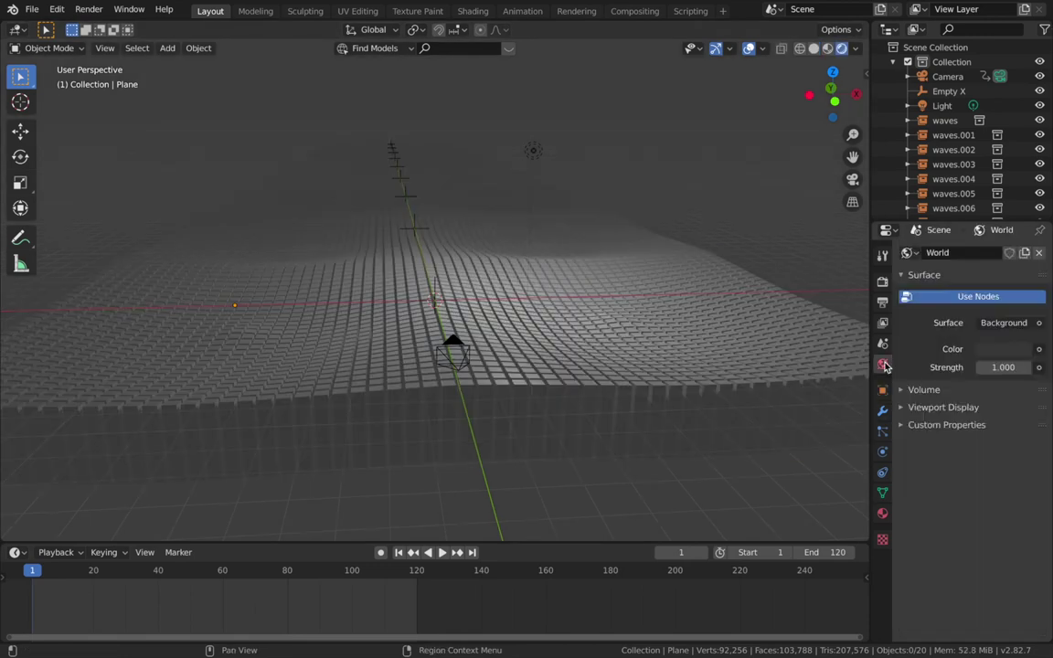
{"action": "left_click", "coordinate": [993, 350]}
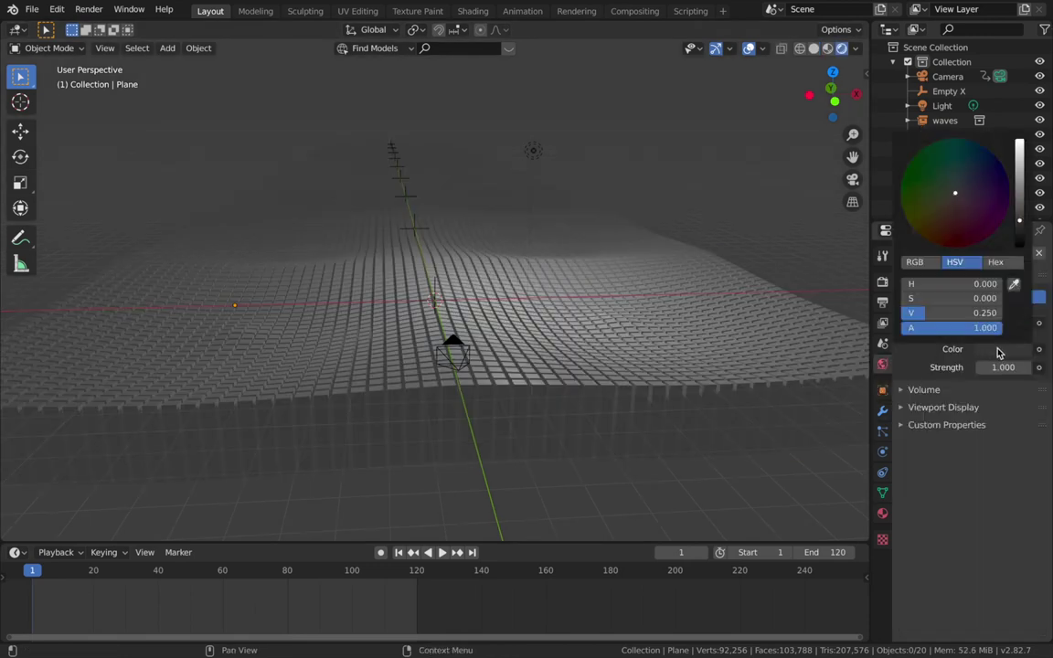
{"action": "left_click_drag", "start_coordinate": [959, 313], "coordinate": [905, 312]}
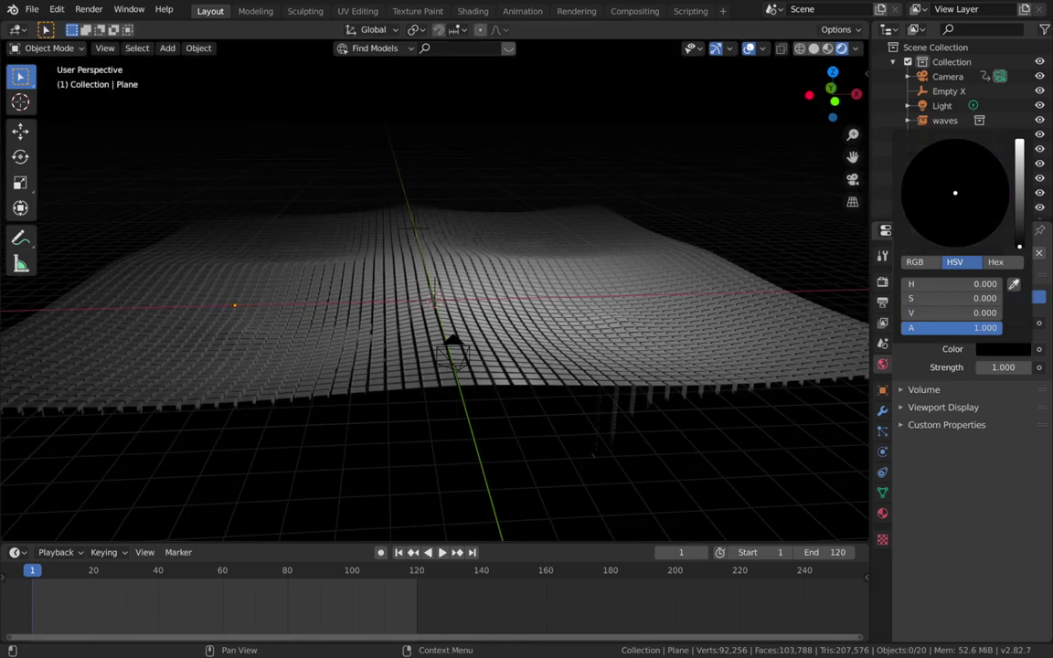
Step: Give the wave plane a new material with Metallic at 1.000 and Roughness at 0.000
{"action": "scroll", "coordinate": [985, 149], "scroll_direction": "down", "scroll_amount": 2}
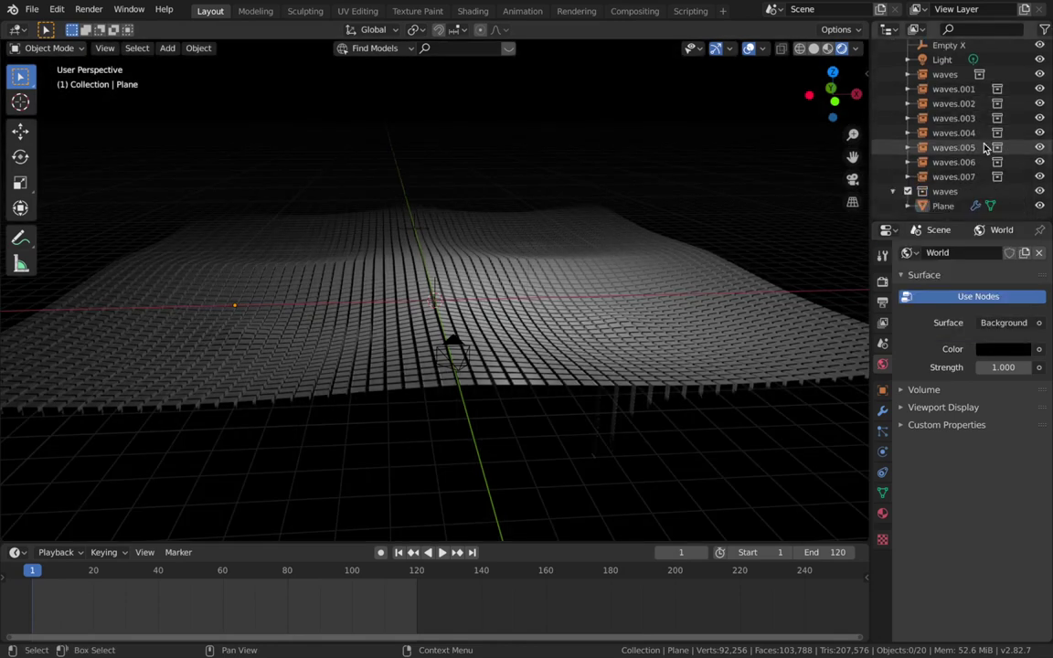
{"action": "left_click", "coordinate": [944, 207]}
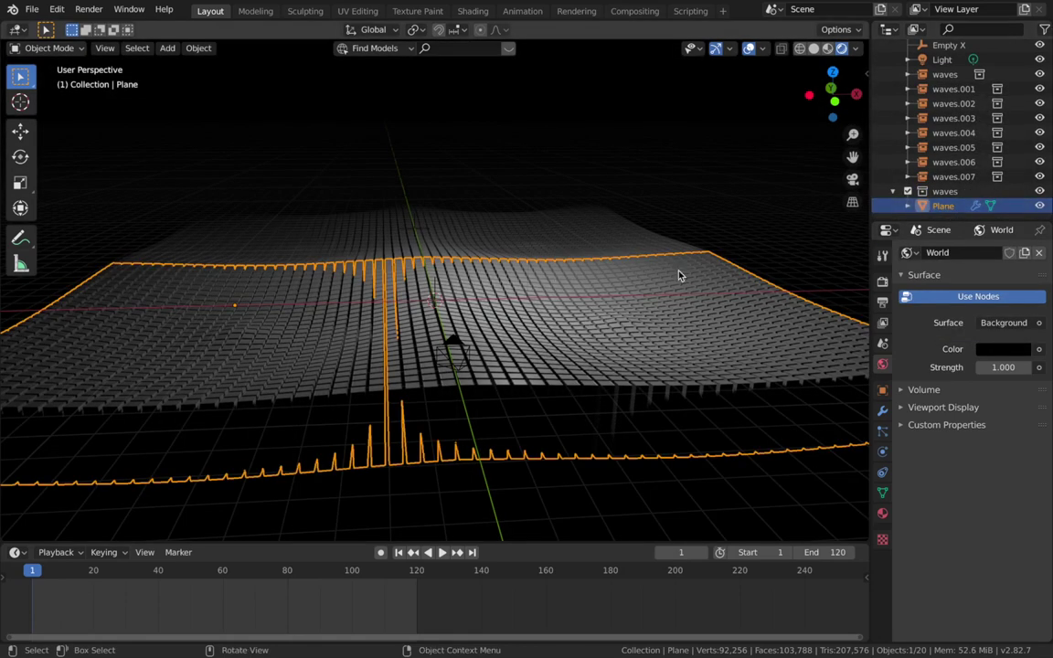
{"action": "middle_click_drag", "start_coordinate": [709, 275], "coordinate": [709, 276]}
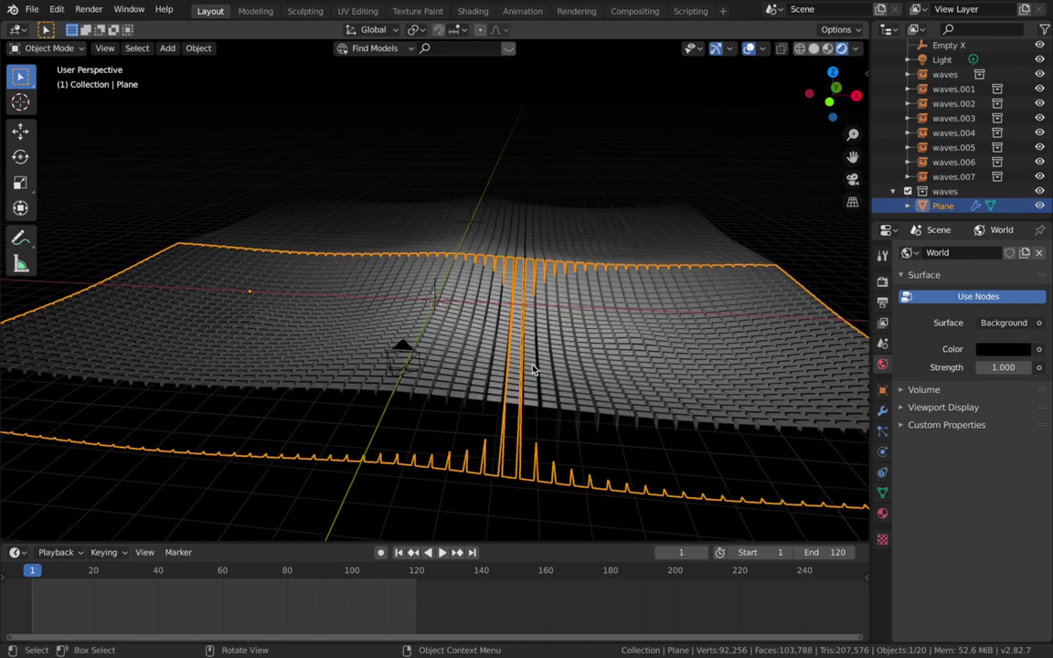
{"action": "middle_click_drag", "start_coordinate": [533, 327], "coordinate": [587, 364]}
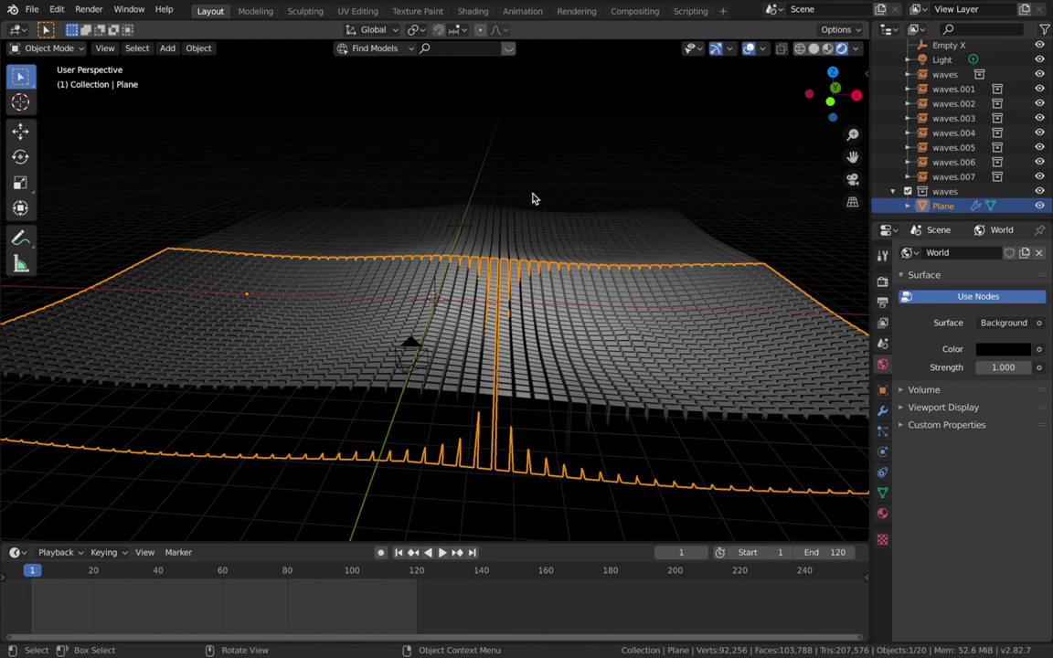
{"action": "left_click", "coordinate": [883, 513]}
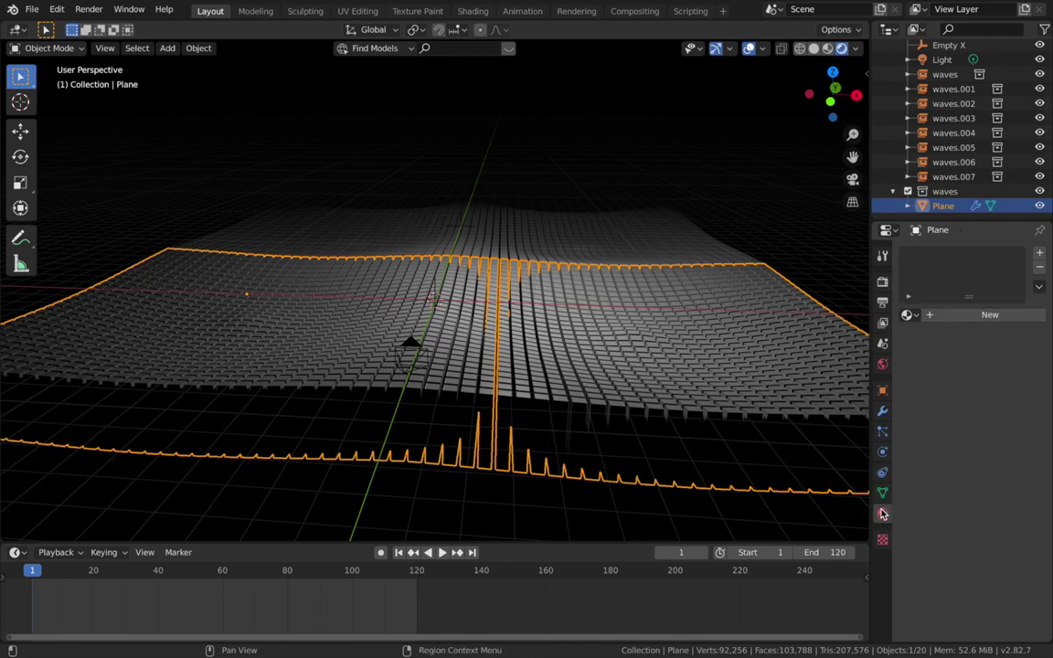
{"action": "left_click", "coordinate": [963, 316]}
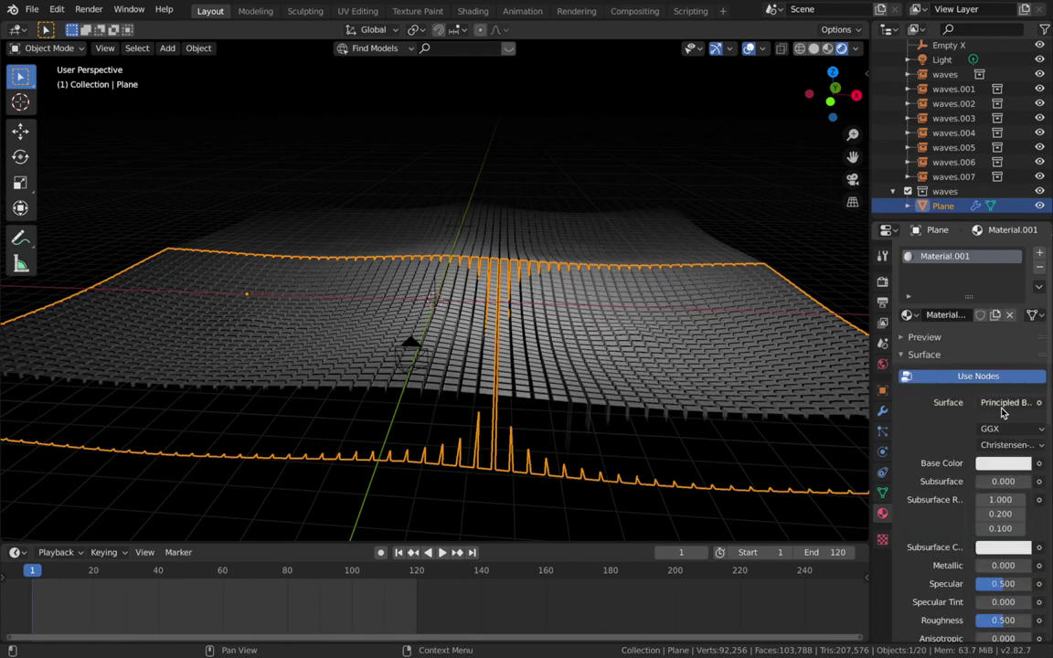
{"action": "left_click_drag", "start_coordinate": [988, 567], "coordinate": [1031, 566]}
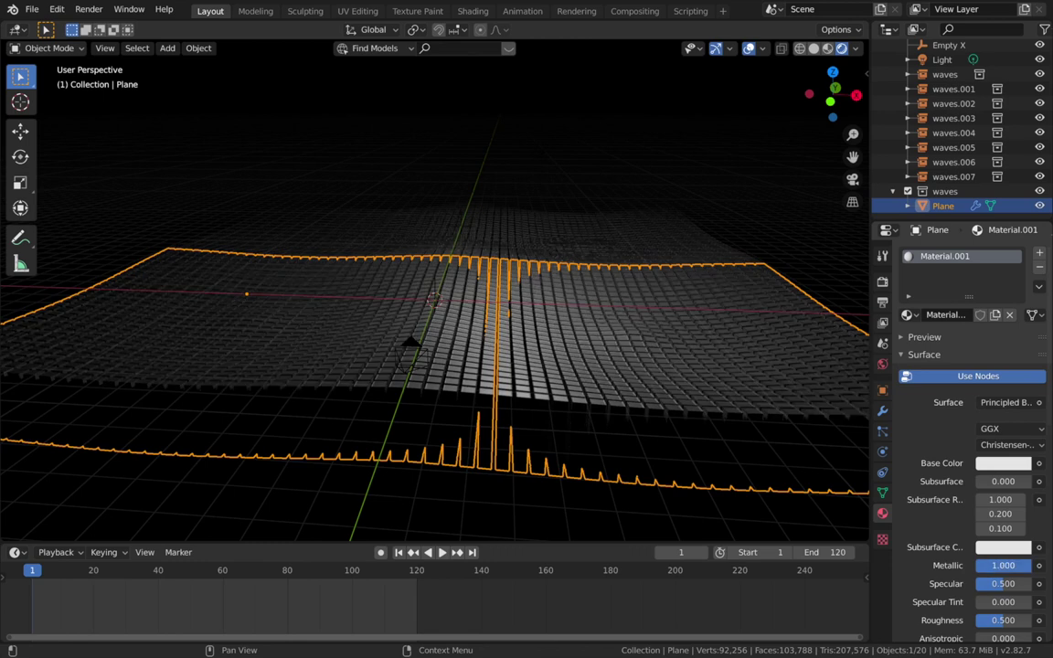
{"action": "left_click_drag", "start_coordinate": [1003, 620], "coordinate": [976, 619]}
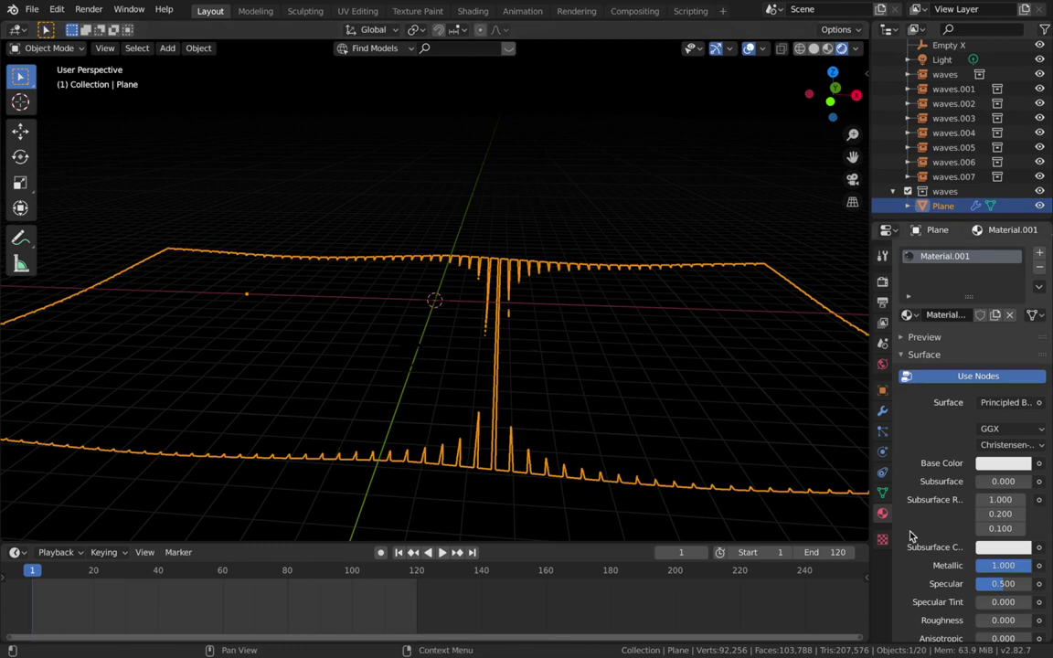
Step: Add a second material slot to the wave plane with a new material that uses an Emission surface
{"action": "left_click", "coordinate": [1042, 256]}
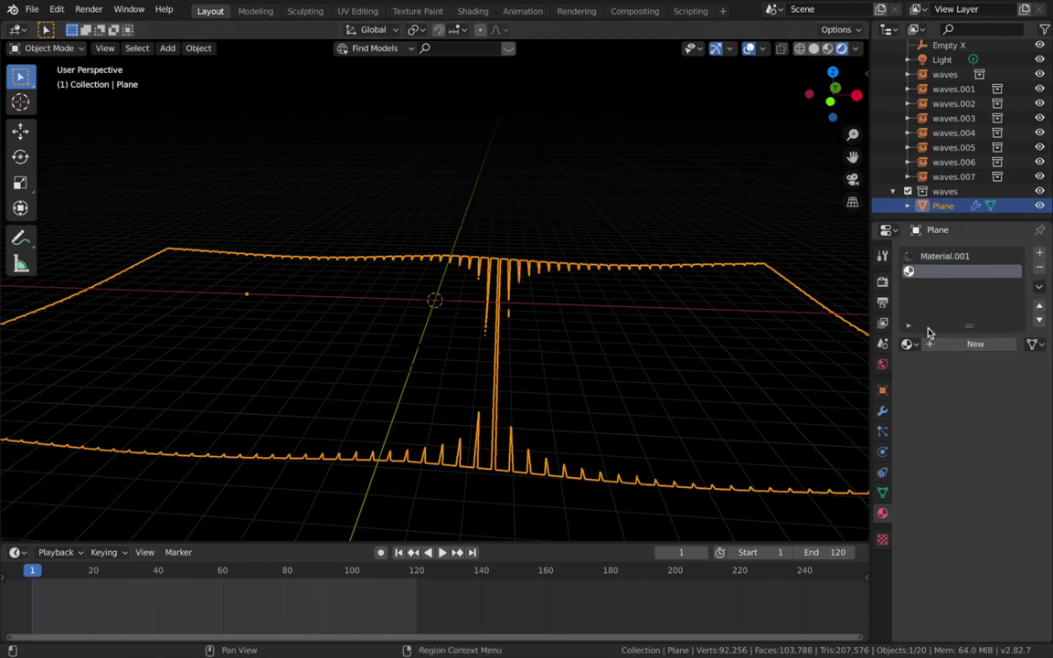
{"action": "left_click", "coordinate": [953, 347]}
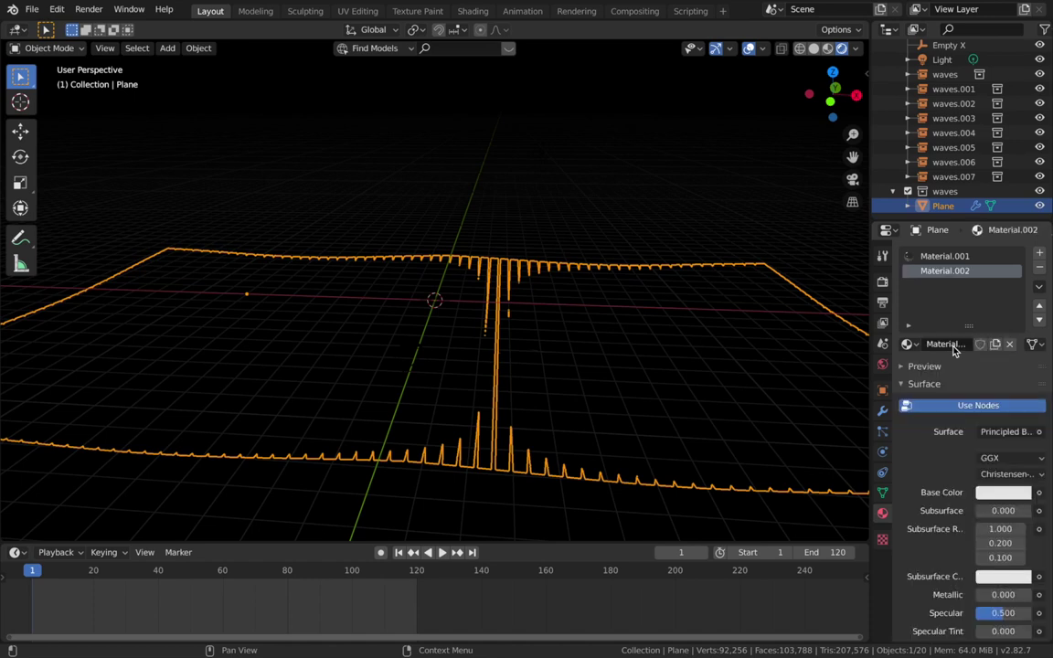
{"action": "left_click", "coordinate": [986, 435]}
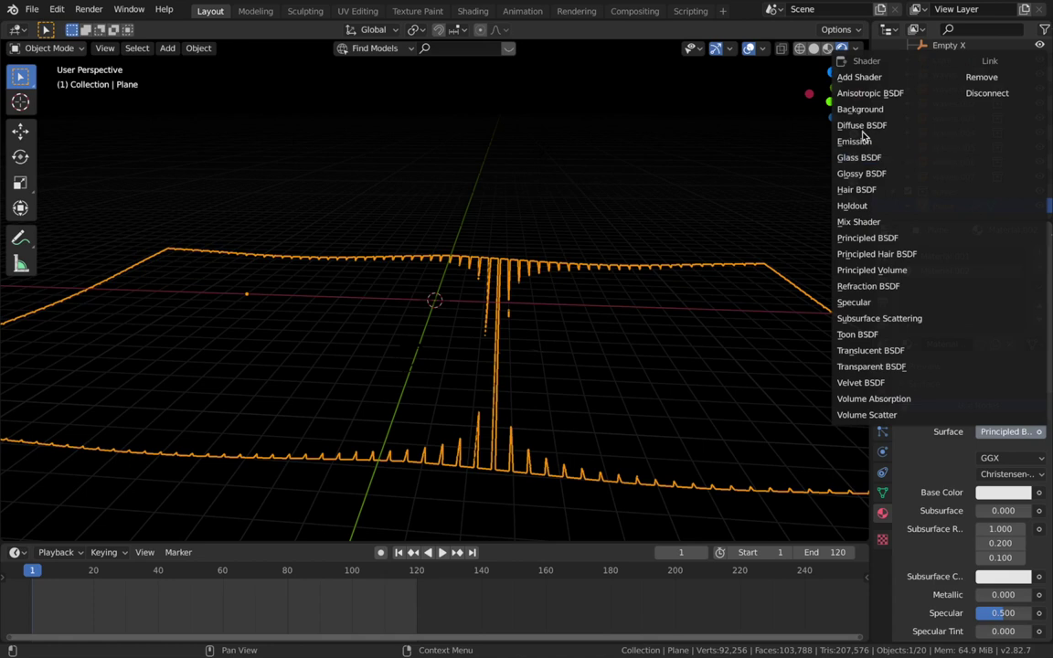
{"action": "left_click", "coordinate": [985, 442]}
{"action": "left_click", "coordinate": [903, 143]}
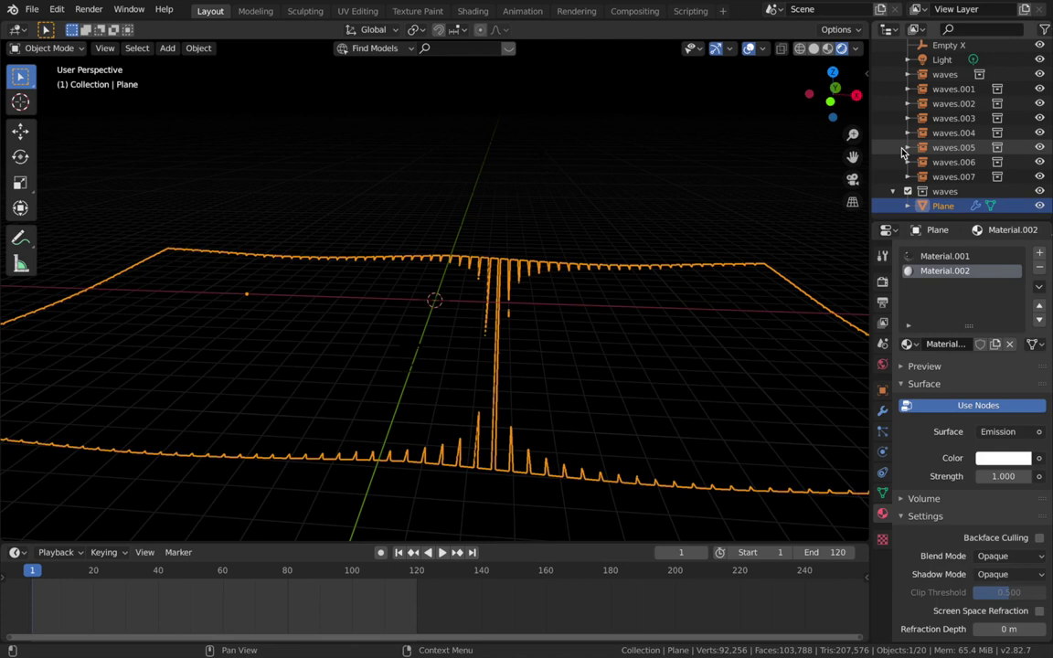
Step: Apply the second, emissive material to the wireframe by setting the Wireframe modifier's Material value to 1
{"action": "left_click", "coordinate": [947, 259]}
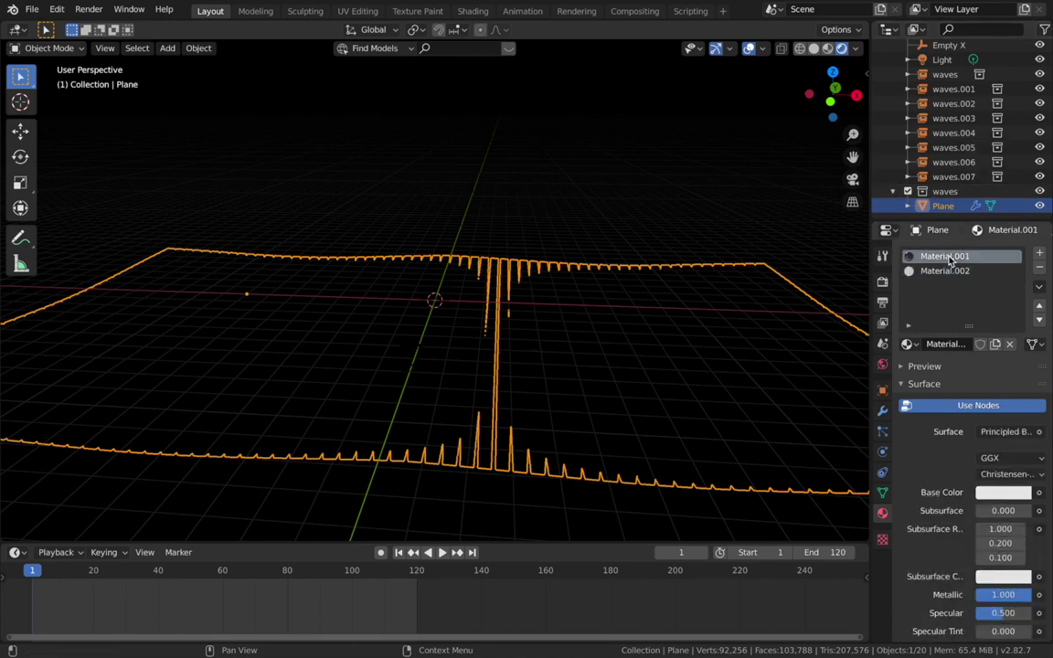
{"action": "left_click", "coordinate": [945, 270]}
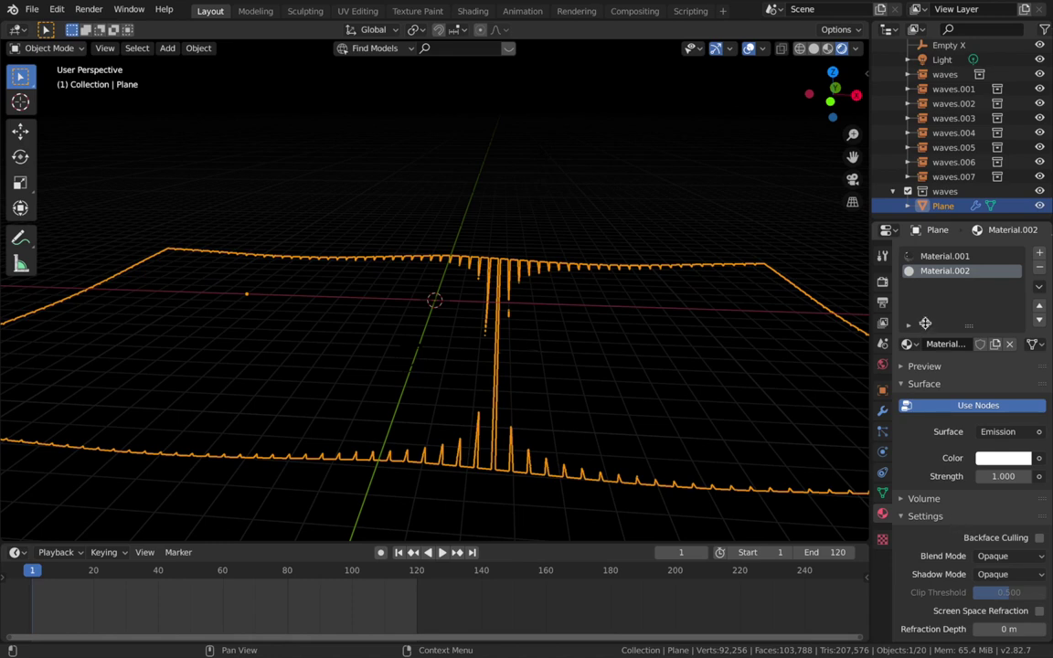
{"action": "left_click", "coordinate": [882, 412]}
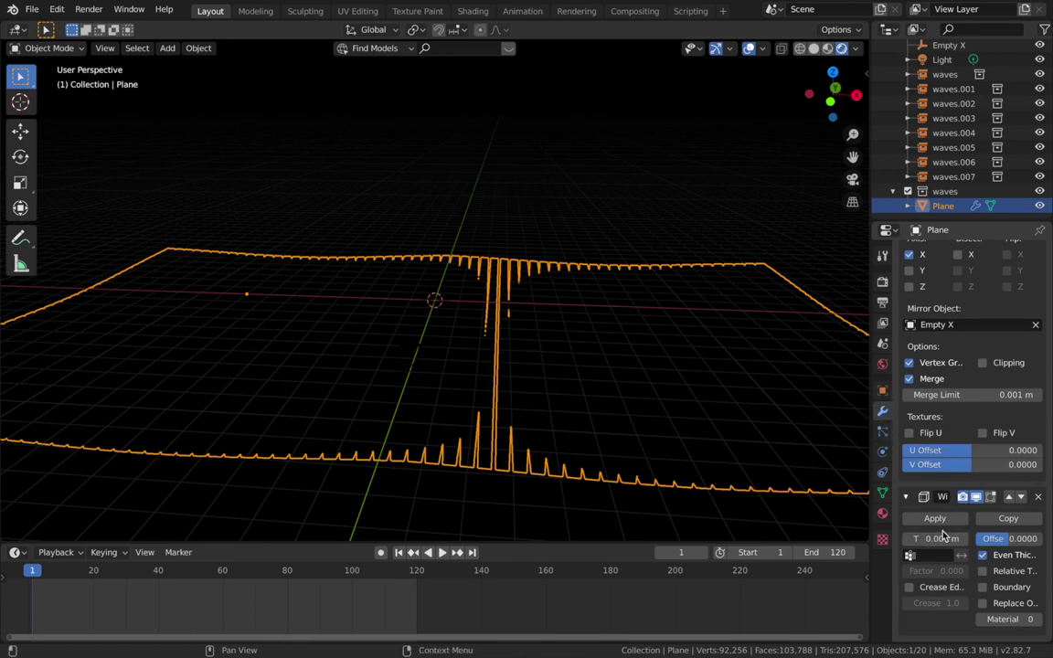
{"action": "left_click", "coordinate": [1035, 622]}
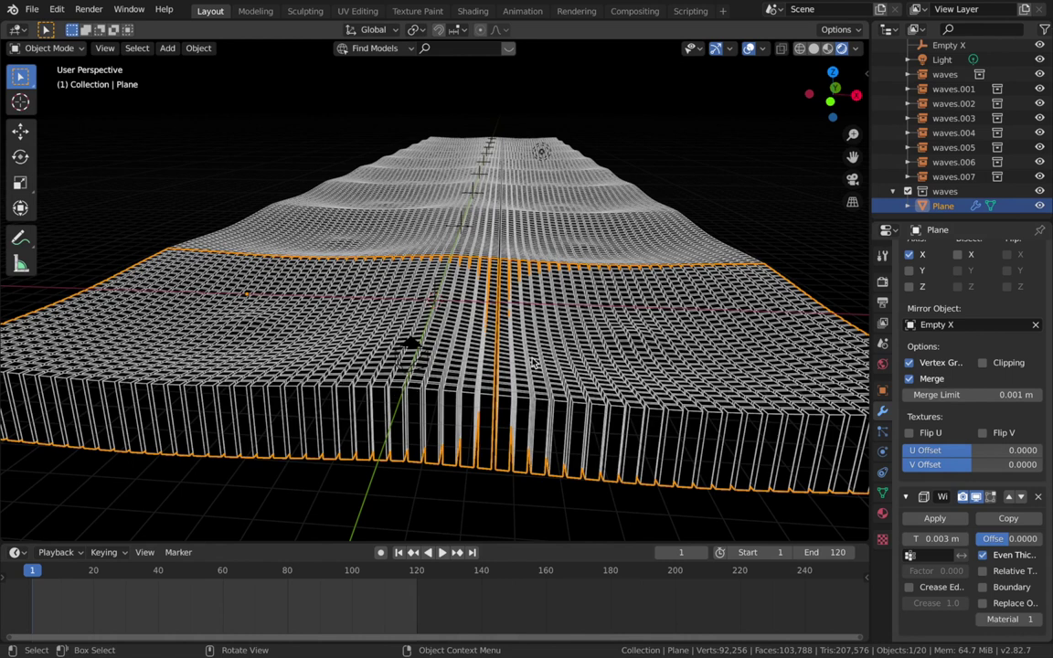
Step: Delete the light object from the scene
{"action": "left_click", "coordinate": [541, 153]}
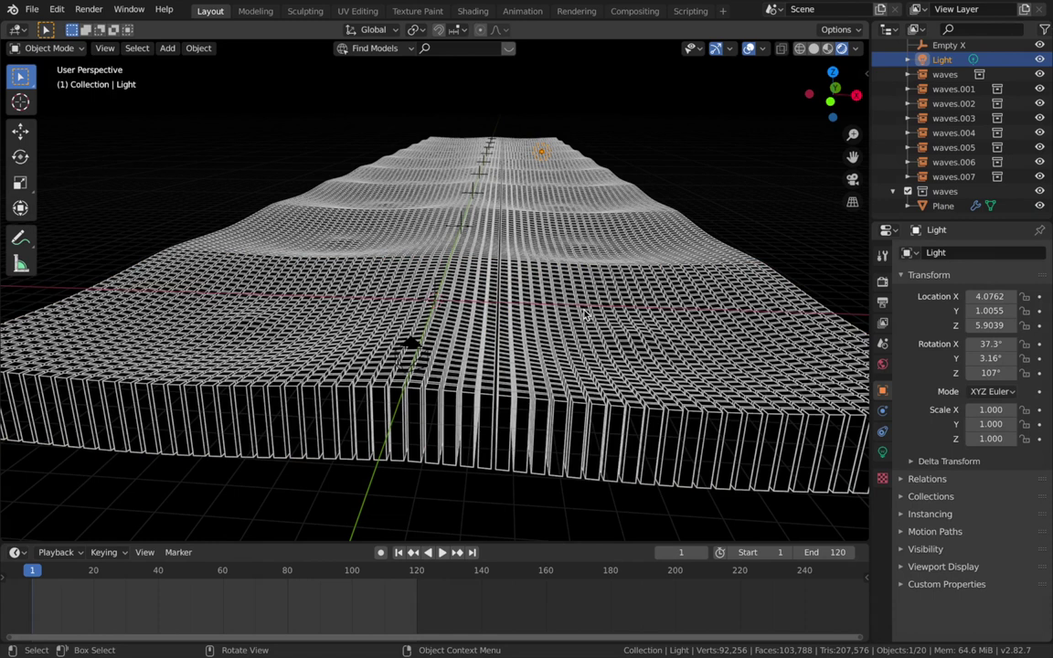
{"action": "key", "text": "x"}
{"action": "left_click", "coordinate": [553, 144]}
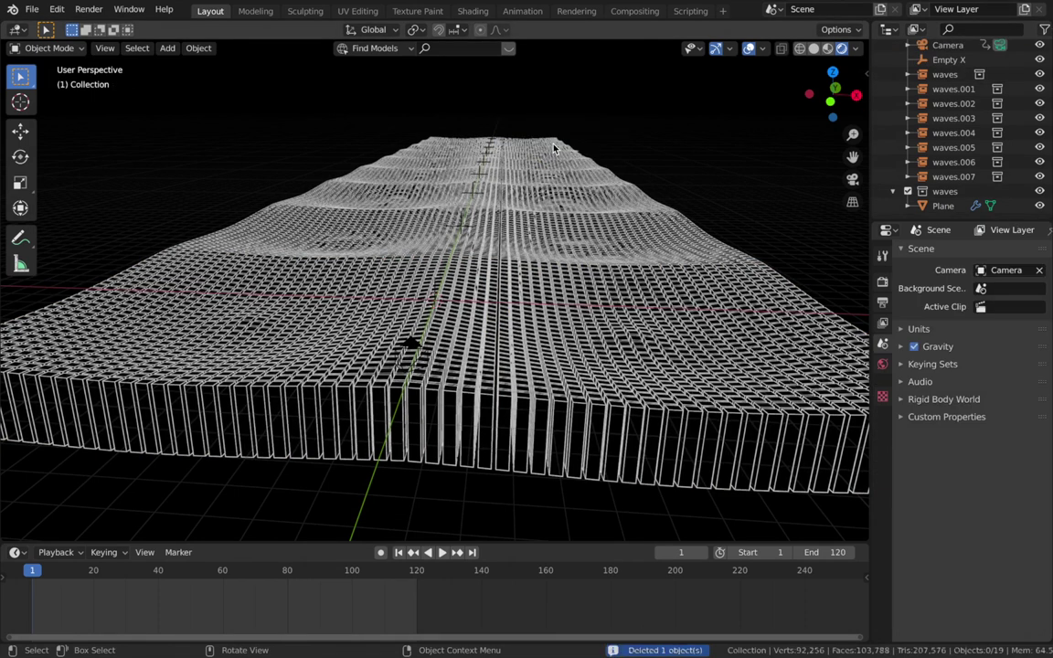
Step: Set the wave plane's emission material, Material.002, to a blue color with a strength of 8
{"action": "left_click", "coordinate": [475, 340]}
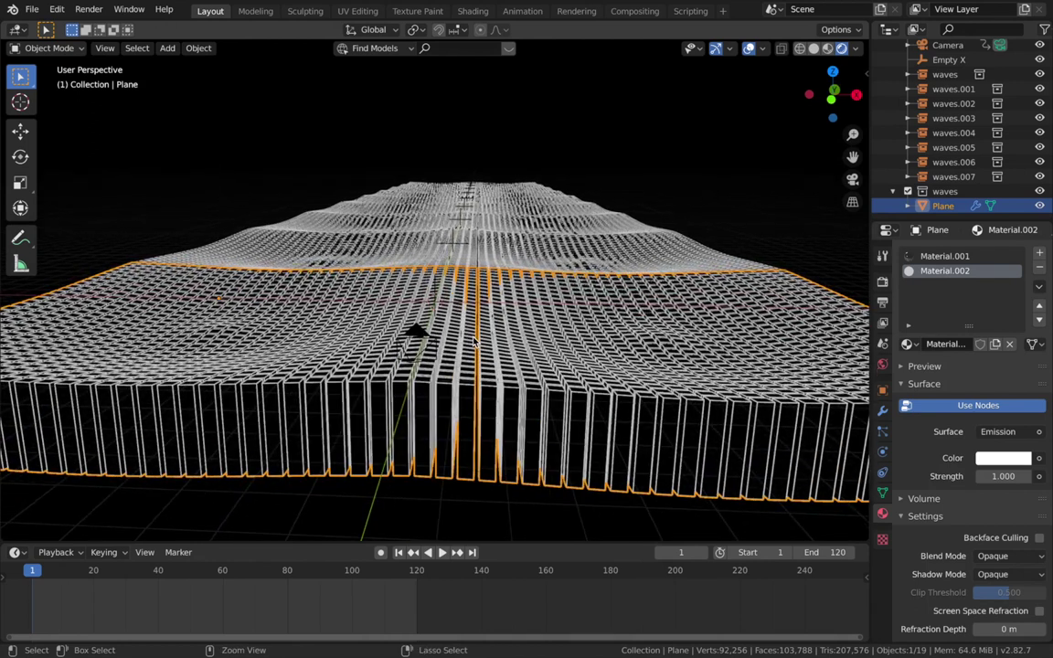
{"action": "left_click", "coordinate": [997, 459]}
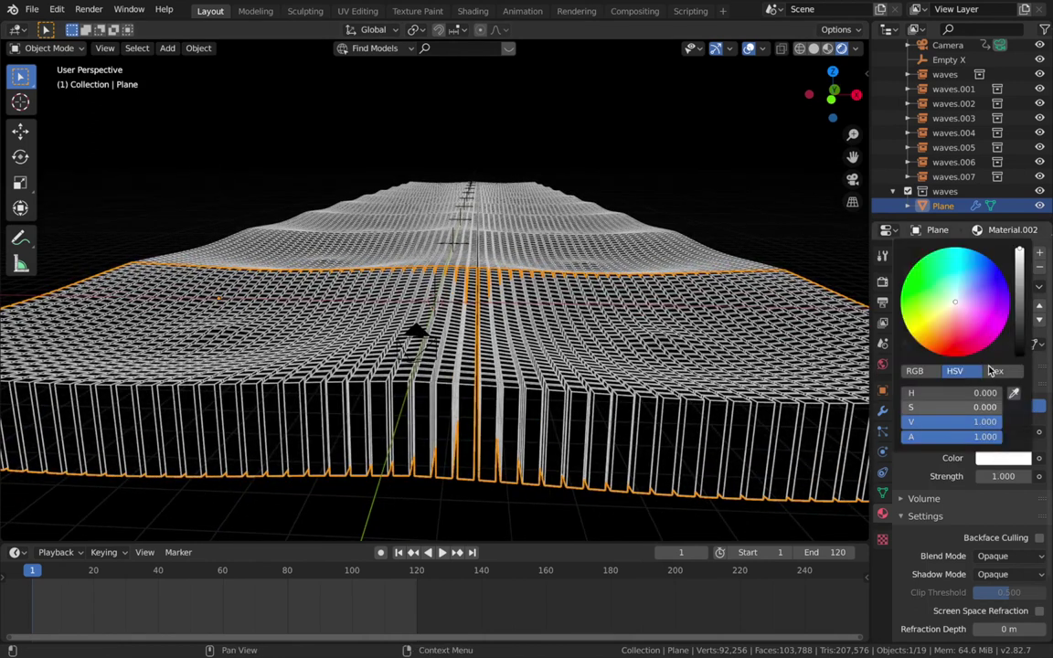
{"action": "left_click_drag", "start_coordinate": [966, 291], "coordinate": [975, 270]}
{"action": "left_click", "coordinate": [1002, 474]}
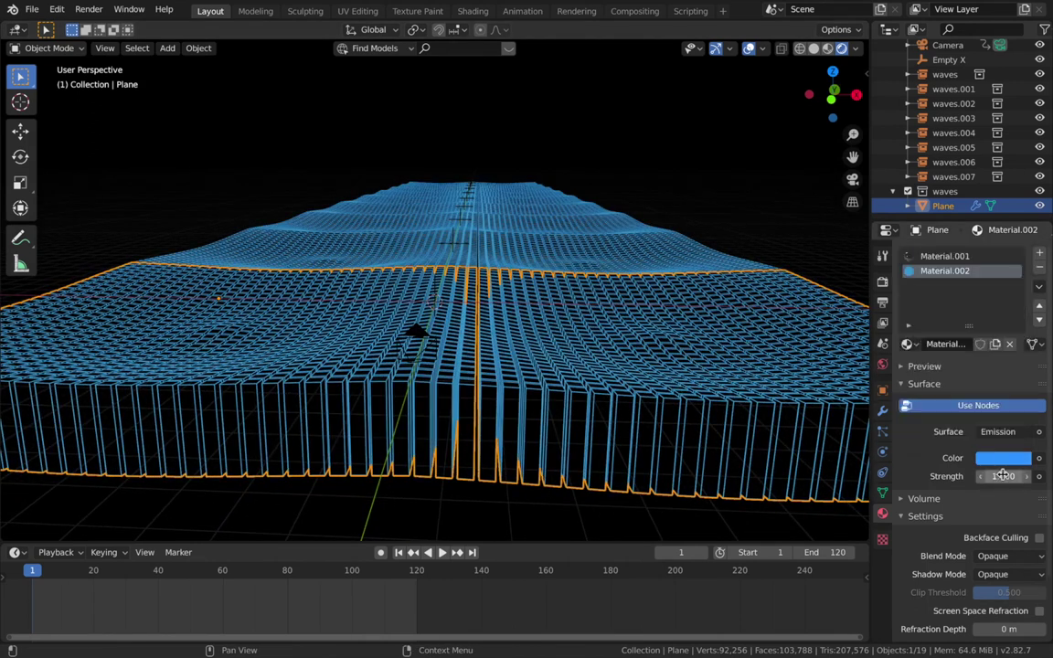
{"action": "type", "text": "8"}
{"action": "key", "text": "Return"}
Step: Preview the glowing wave animation through the camera and return the viewport to Solid shading
{"action": "key", "text": "KP_0"}
{"action": "left_click", "coordinate": [389, 196]}
{"action": "key", "text": "space"}
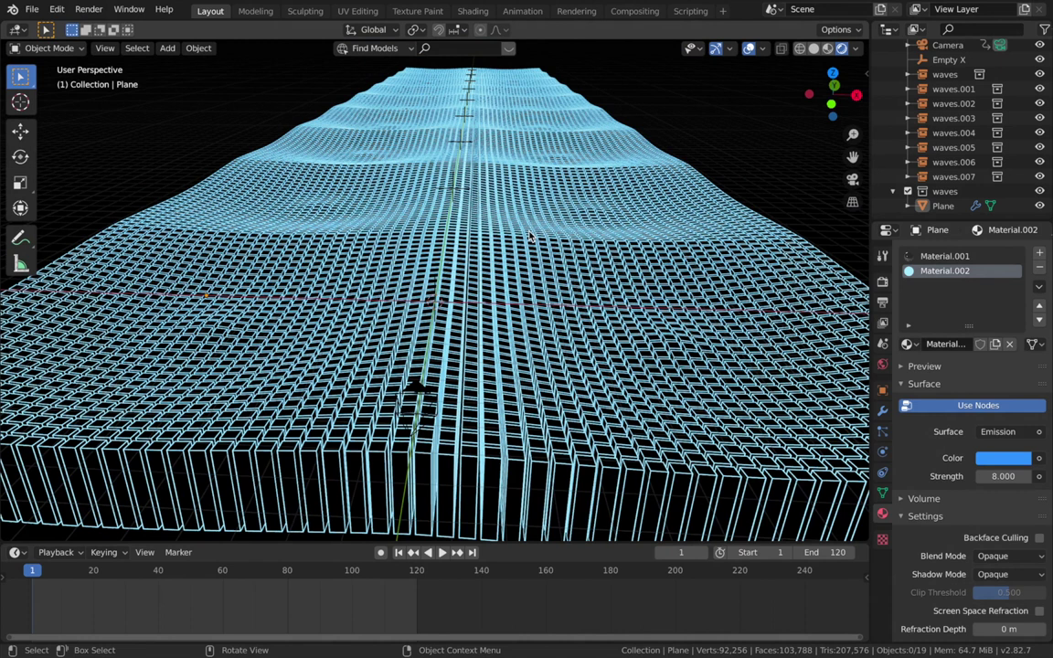
{"action": "key", "text": "z"}
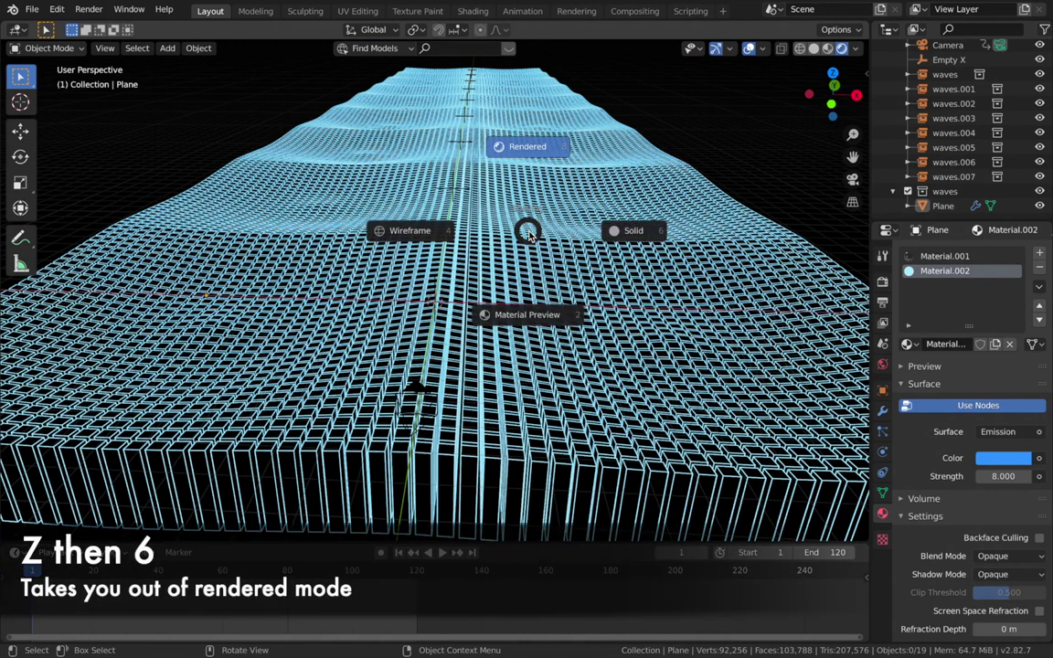
{"action": "key", "text": "6"}
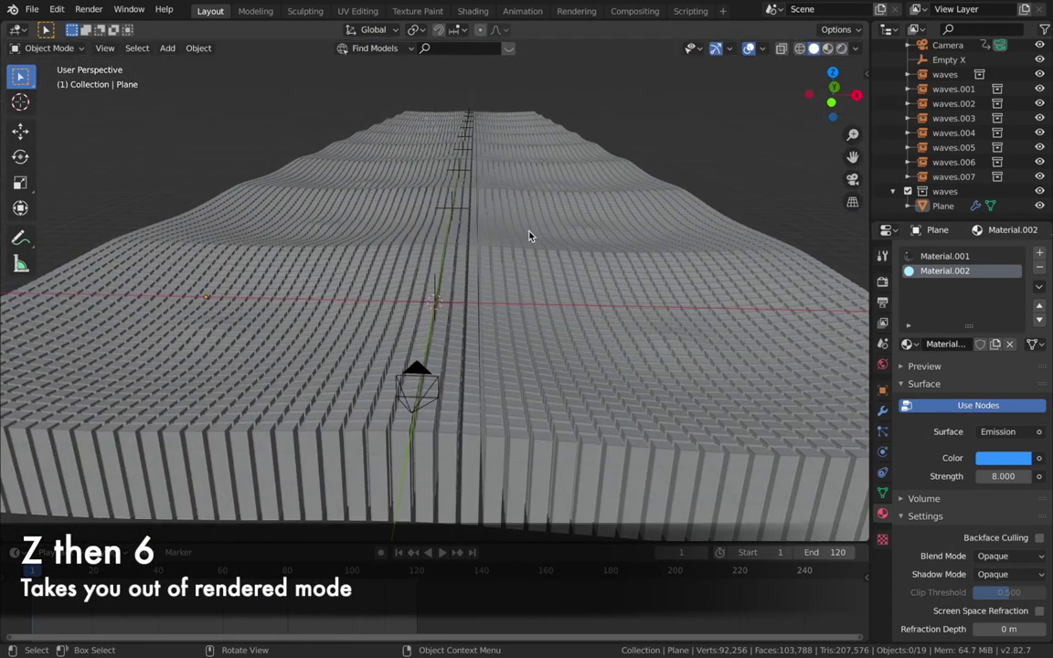
Step: Add a mesh cylinder at the world origin and rotate it 90 degrees on the X axis
{"action": "scroll", "coordinate": [528, 236], "scroll_direction": "down", "scroll_amount": 3}
{"action": "middle_click_drag", "start_coordinate": [529, 236], "coordinate": [462, 327]}
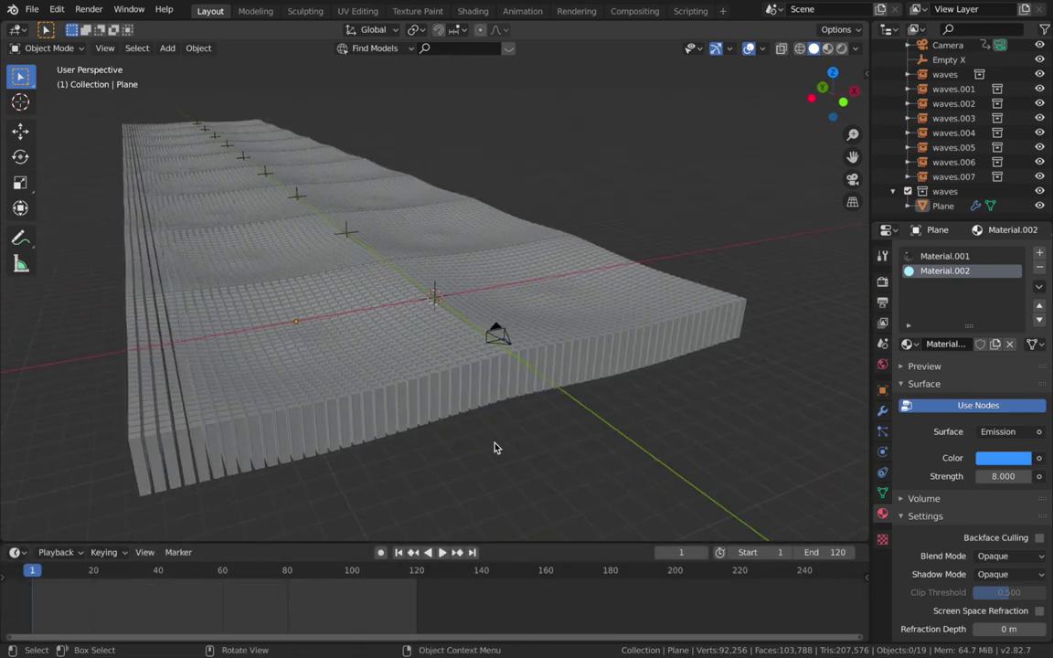
{"action": "middle_click_drag", "start_coordinate": [495, 445], "coordinate": [445, 298]}
{"action": "key", "text": "shift+a"}
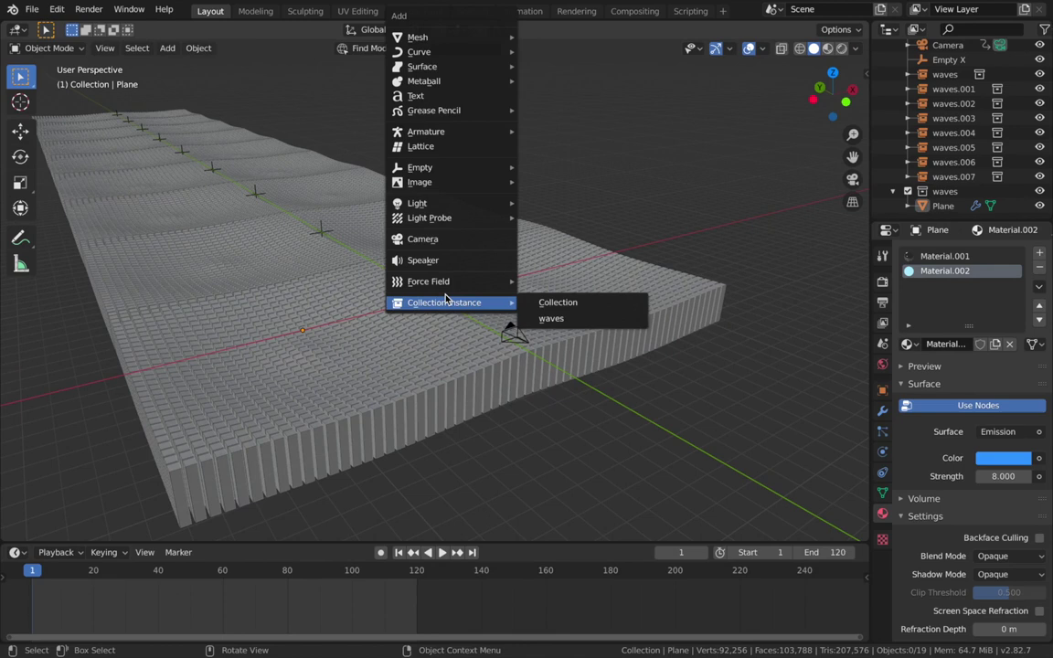
{"action": "mouse_move", "coordinate": [437, 70]}
{"action": "mouse_move", "coordinate": [462, 40]}
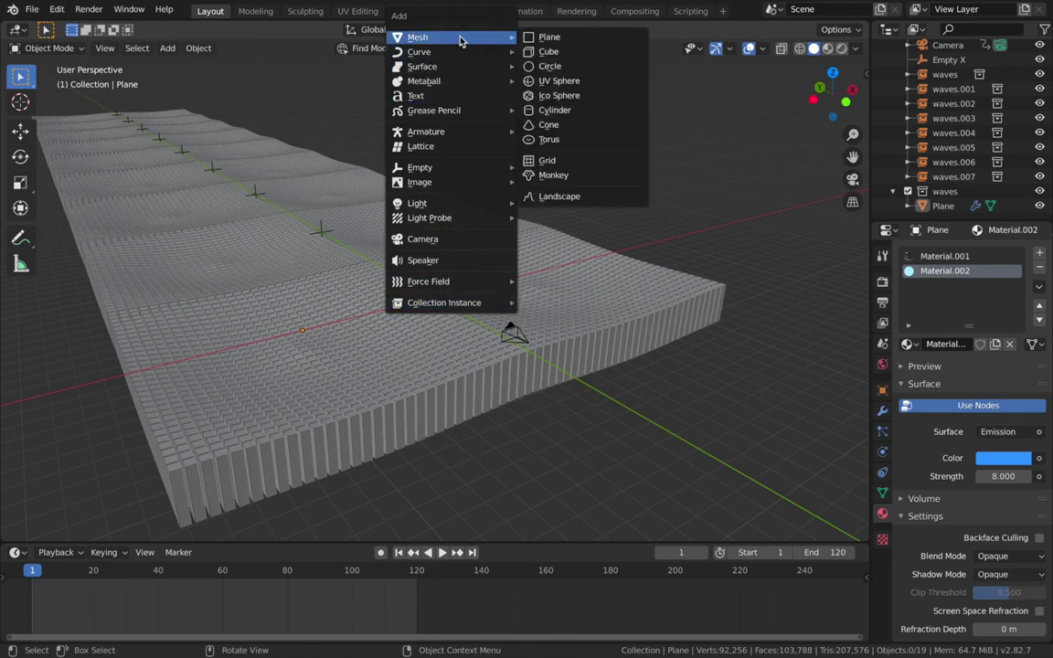
{"action": "left_click", "coordinate": [545, 111]}
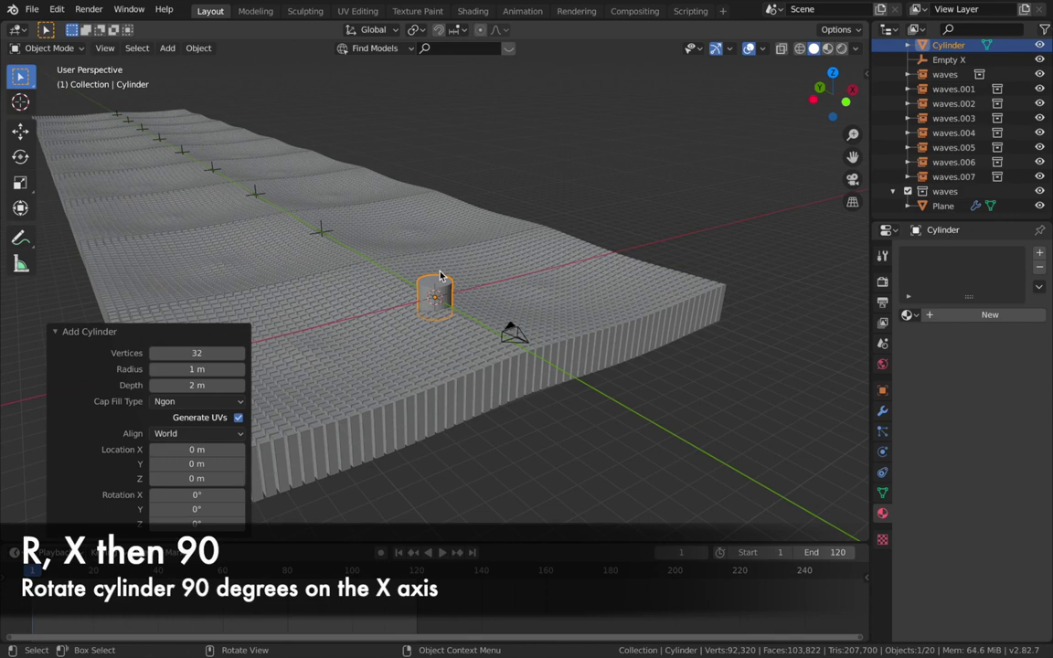
{"action": "type", "text": "rx90"}
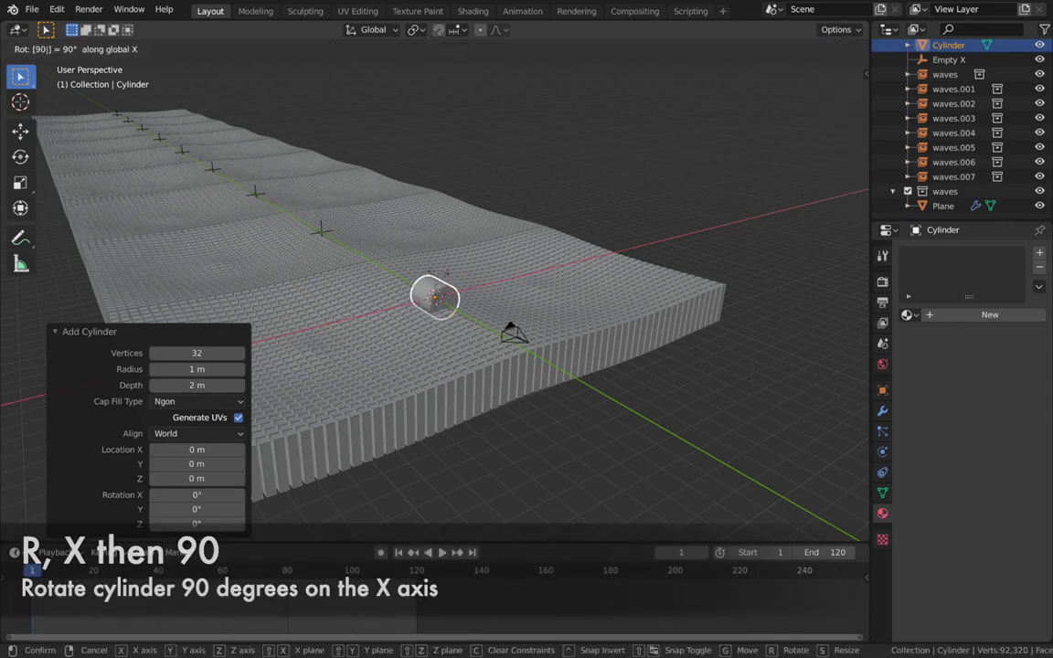
{"action": "key", "text": "Return"}
Step: Scale the cylinder by 8 along the Y axis
{"action": "key", "text": "KP_4"}
{"action": "key", "text": "KP_4"}
{"action": "key", "text": "KP_4"}
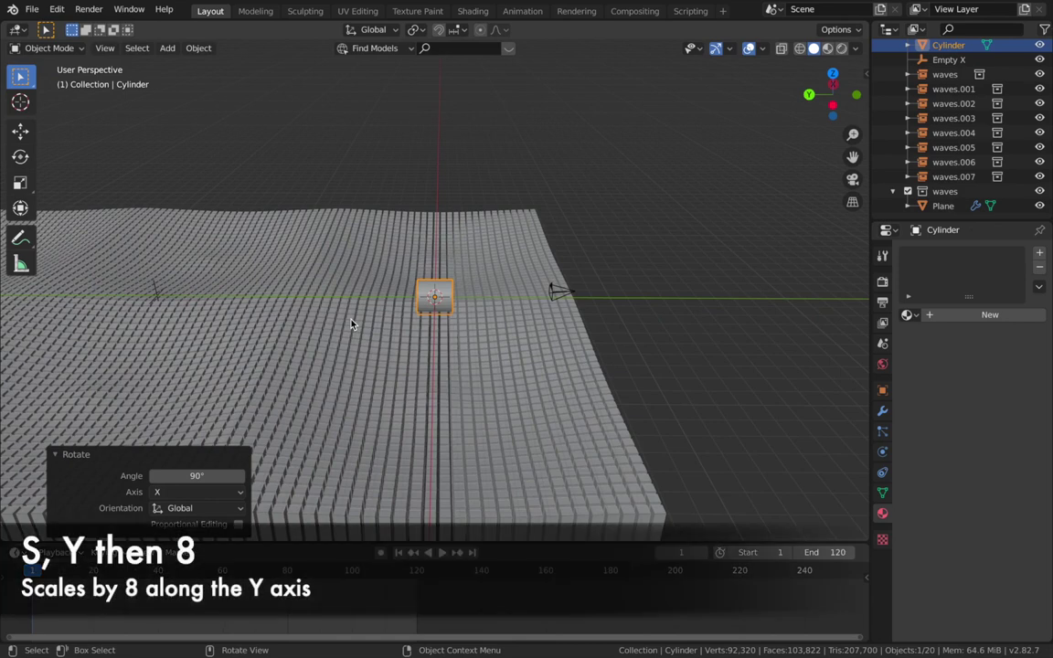
{"action": "key", "text": "s"}
{"action": "key", "text": "y"}
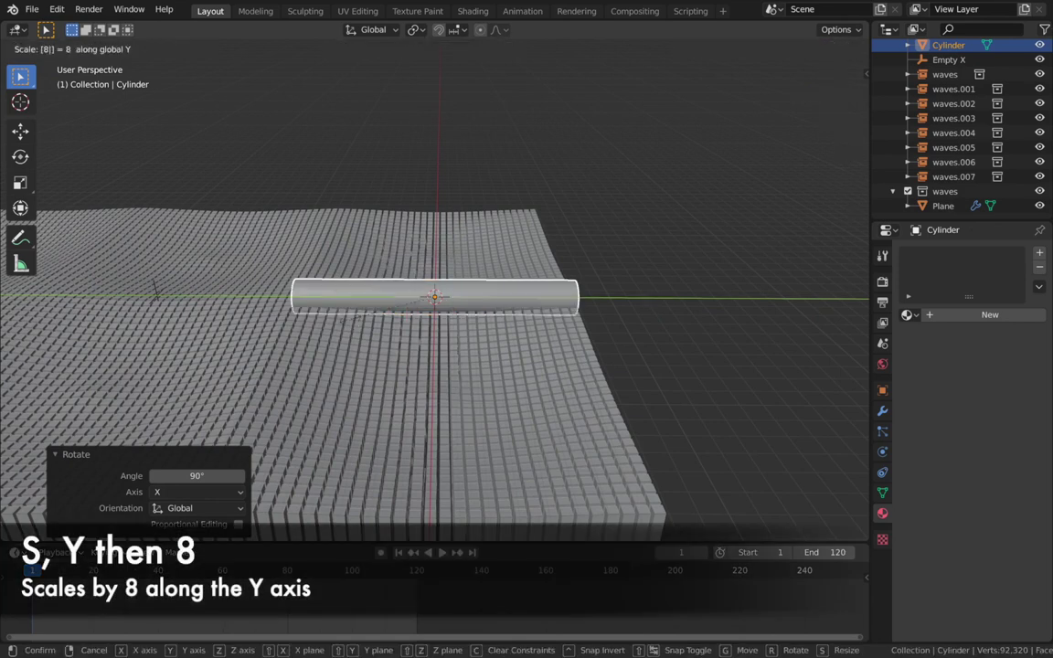
{"action": "key", "text": "8"}
{"action": "key", "text": "Return"}
Step: In Edit Mode with face selection, delete the cylinder's end cap face nearest the camera's starting end of the waves
{"action": "key", "text": "KP_4"}
{"action": "key", "text": "KP_4"}
{"action": "key", "text": "KP_4"}
{"action": "key", "text": "KP_4"}
{"action": "key", "text": "KP_4"}
{"action": "key", "text": "KP_4"}
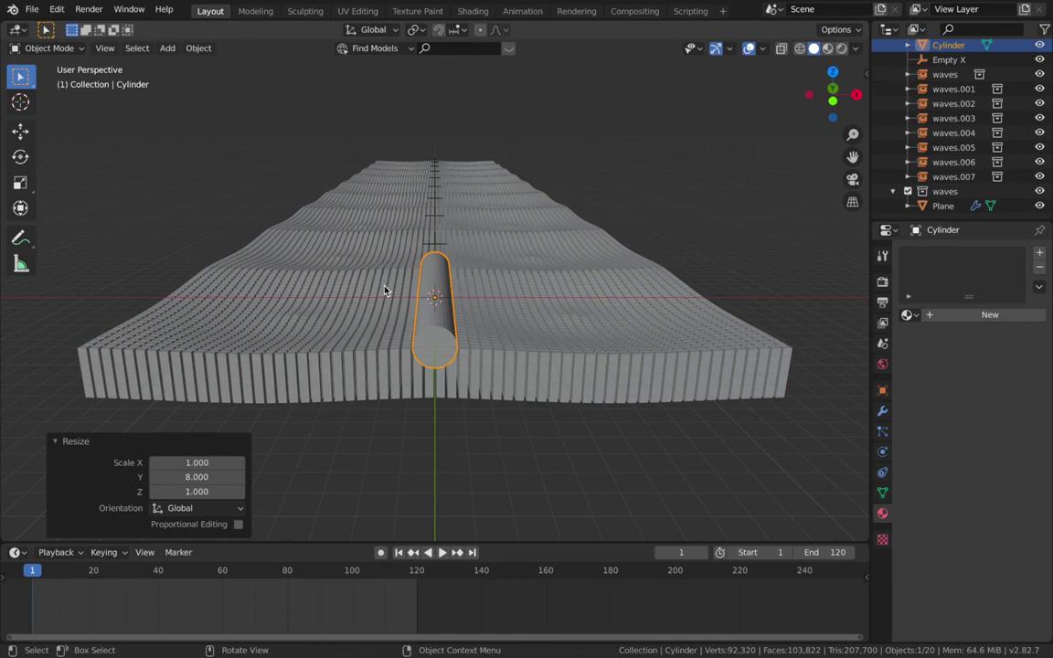
{"action": "key", "text": "Tab"}
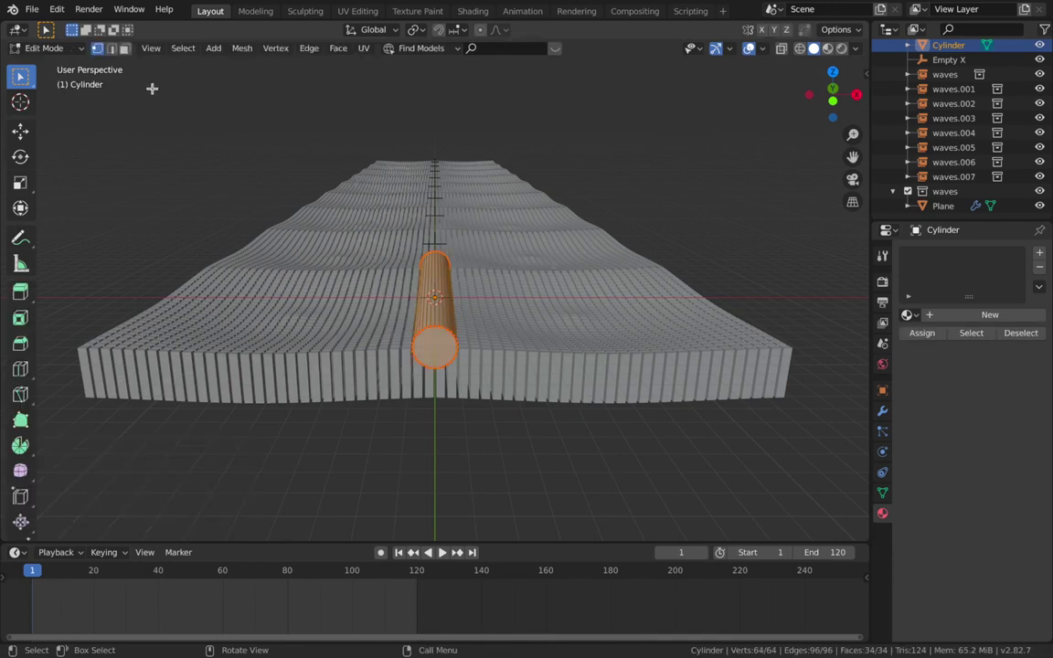
{"action": "left_click", "coordinate": [125, 48]}
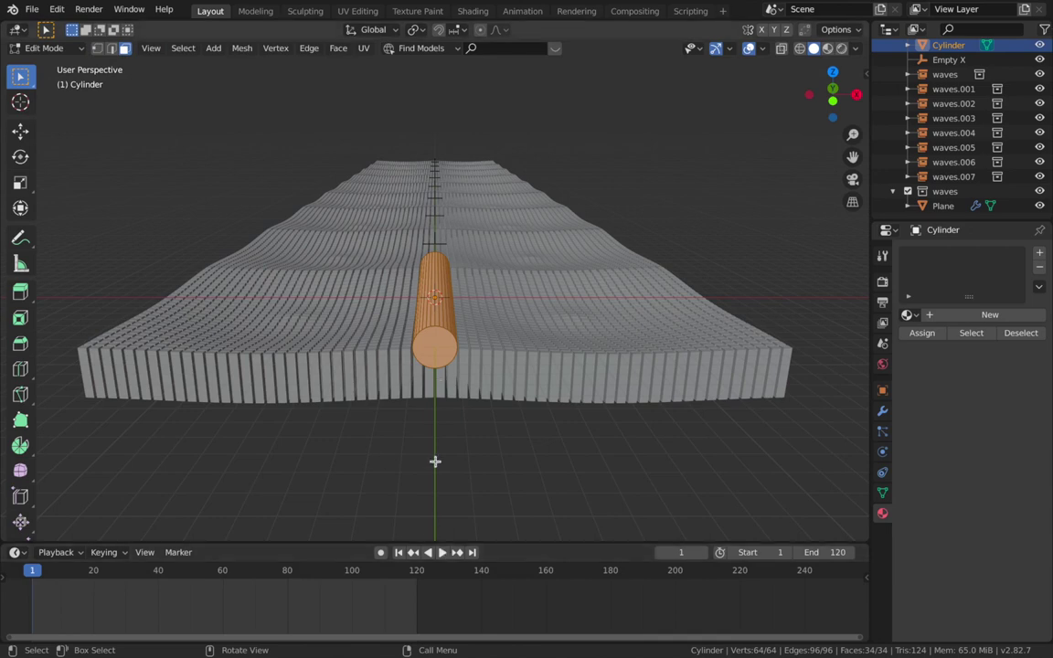
{"action": "left_click", "coordinate": [434, 366]}
{"action": "left_click", "coordinate": [434, 348]}
{"action": "key", "text": "KP_8"}
{"action": "key", "text": "KP_8"}
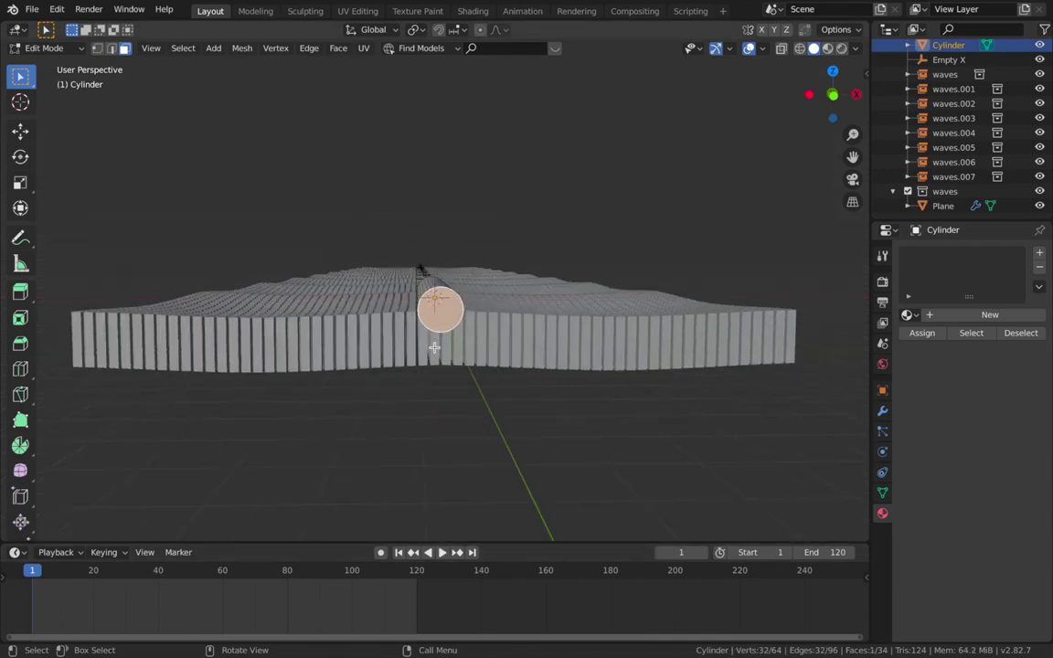
{"action": "key", "text": "x"}
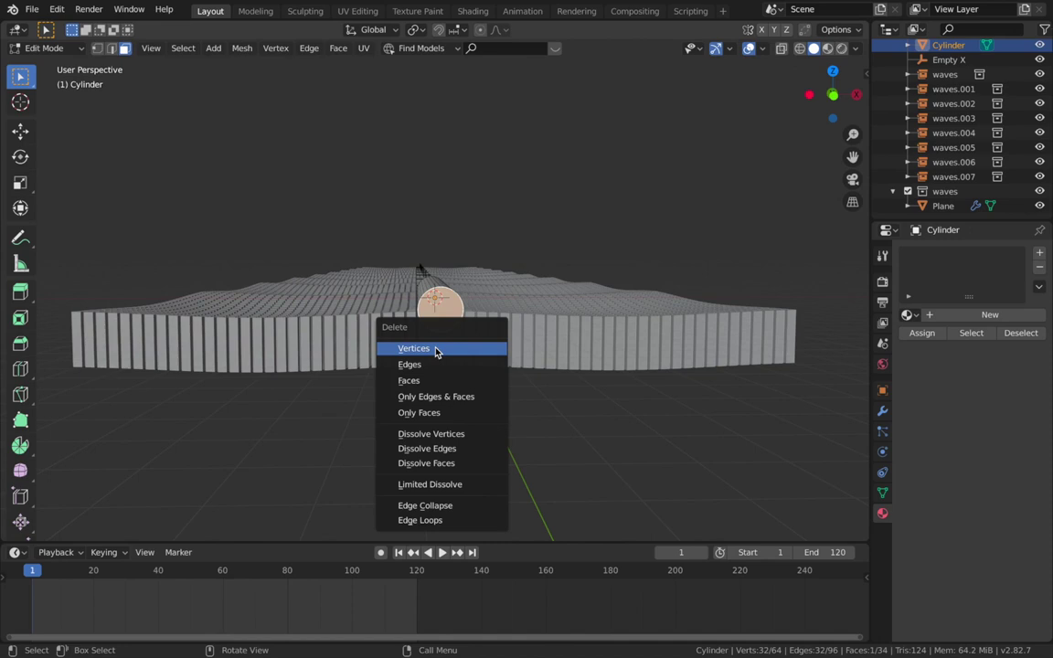
{"action": "left_click", "coordinate": [436, 379]}
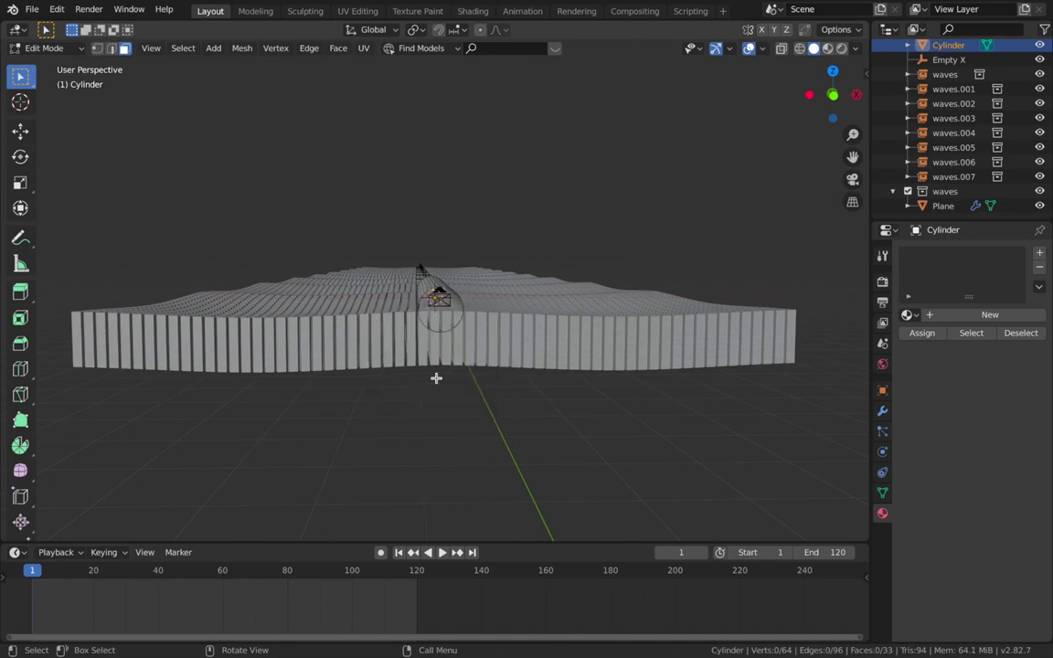
Step: Delete the cap face at the cylinder's far end, check the open tube through the camera and return to Object Mode
{"action": "key", "text": "KP_8"}
{"action": "key", "text": "KP_8"}
{"action": "key", "text": "KP_4"}
{"action": "key", "text": "KP_4"}
{"action": "key", "text": "KP_4"}
{"action": "key", "text": "KP_4"}
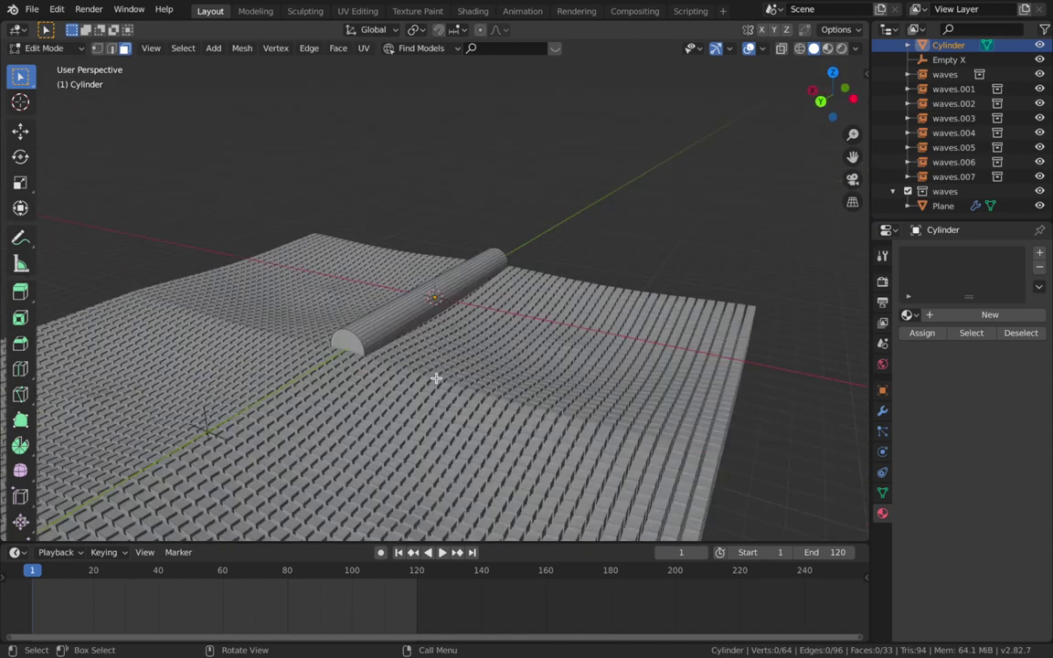
{"action": "left_click", "coordinate": [395, 332]}
{"action": "key", "text": "x"}
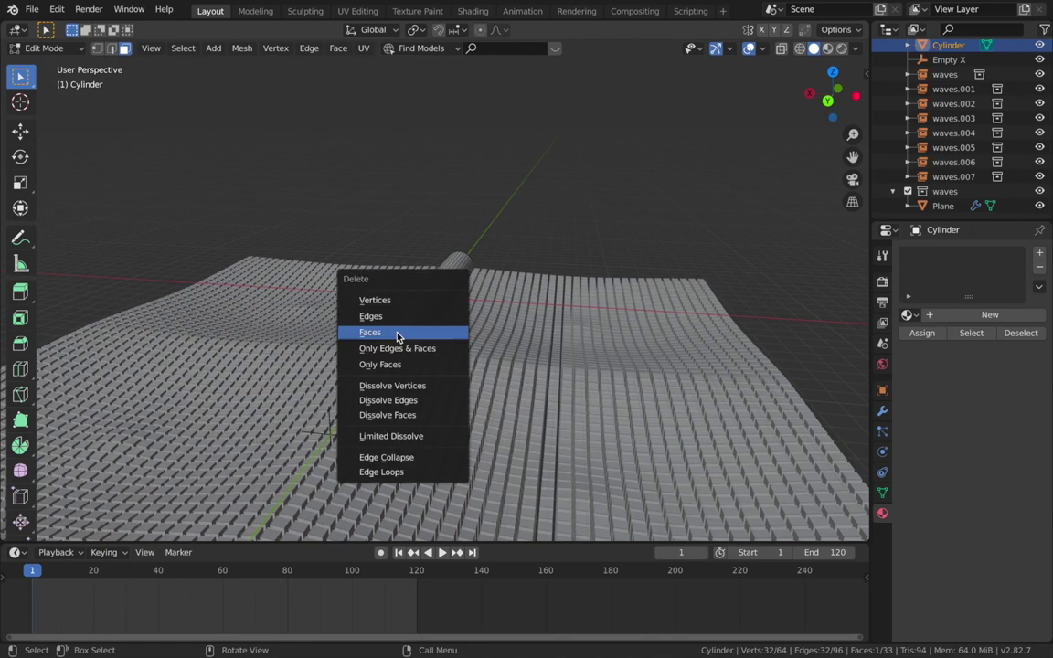
{"action": "left_click", "coordinate": [396, 334]}
{"action": "key", "text": "KP_0"}
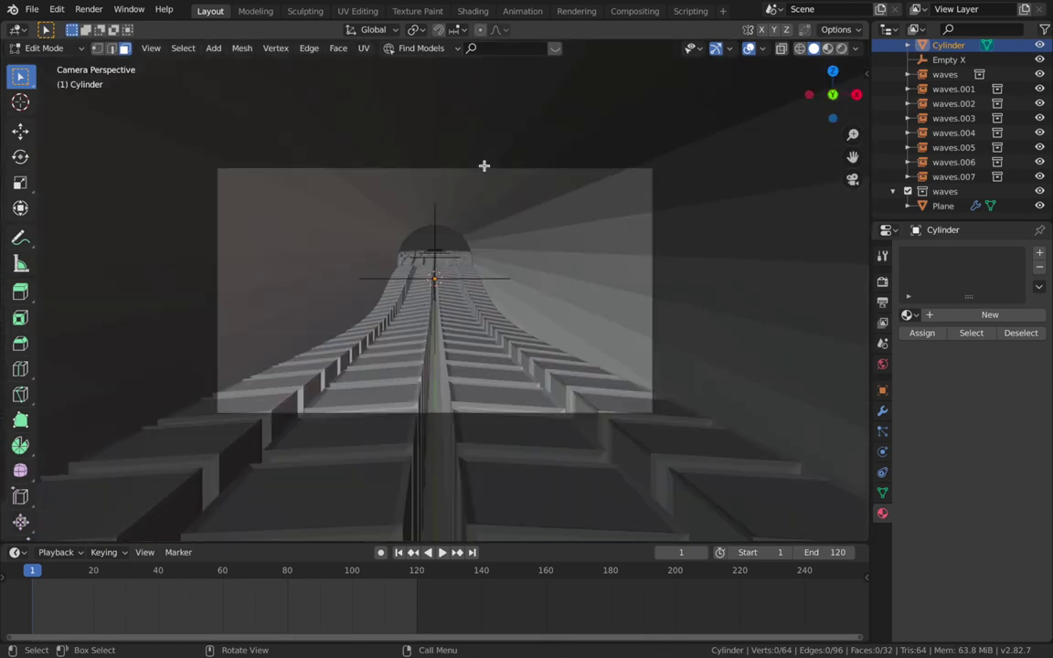
{"action": "key", "text": "Tab"}
Step: Apply the cylinder's rotation and scale
{"action": "key", "text": "KP_0"}
{"action": "key", "text": "KP_6"}
{"action": "key", "text": "KP_6"}
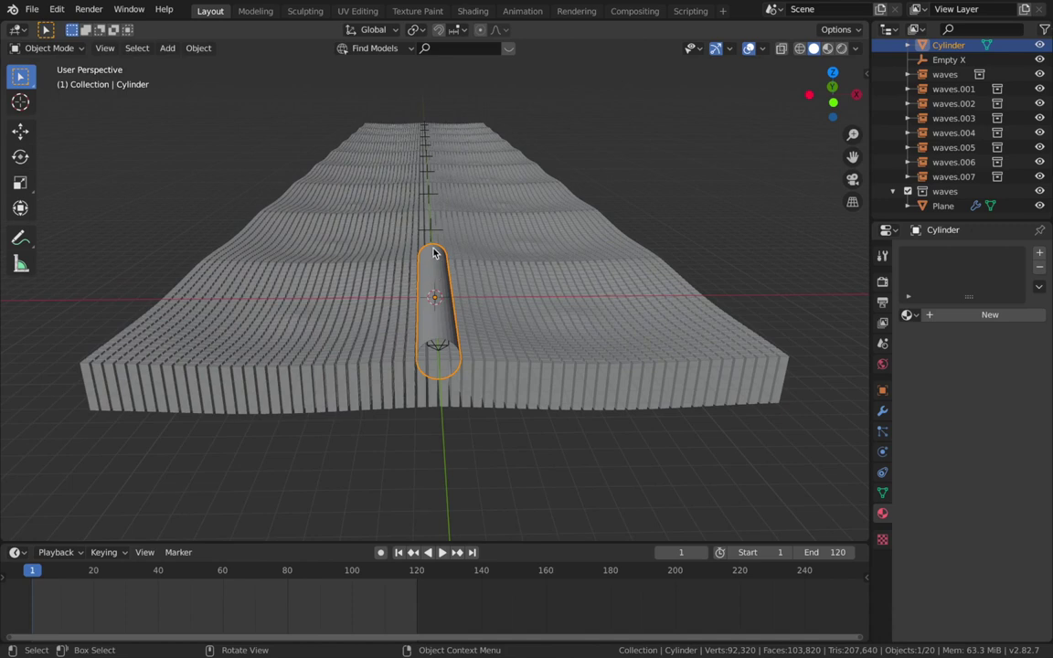
{"action": "key", "text": "ctrl+a"}
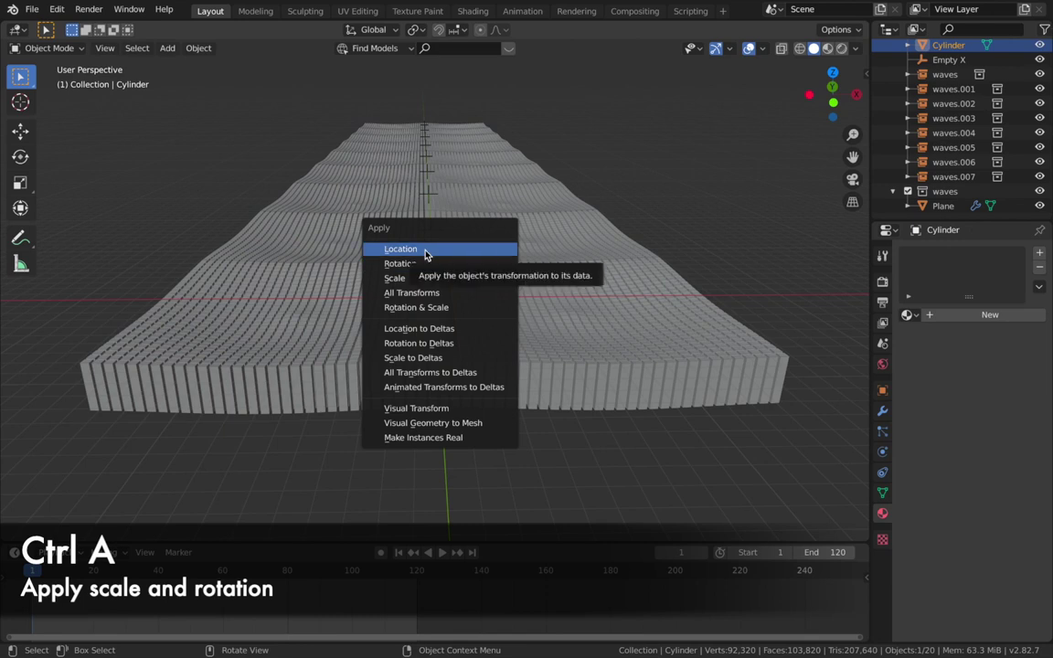
{"action": "left_click", "coordinate": [422, 263]}
{"action": "key", "text": "ctrl+a"}
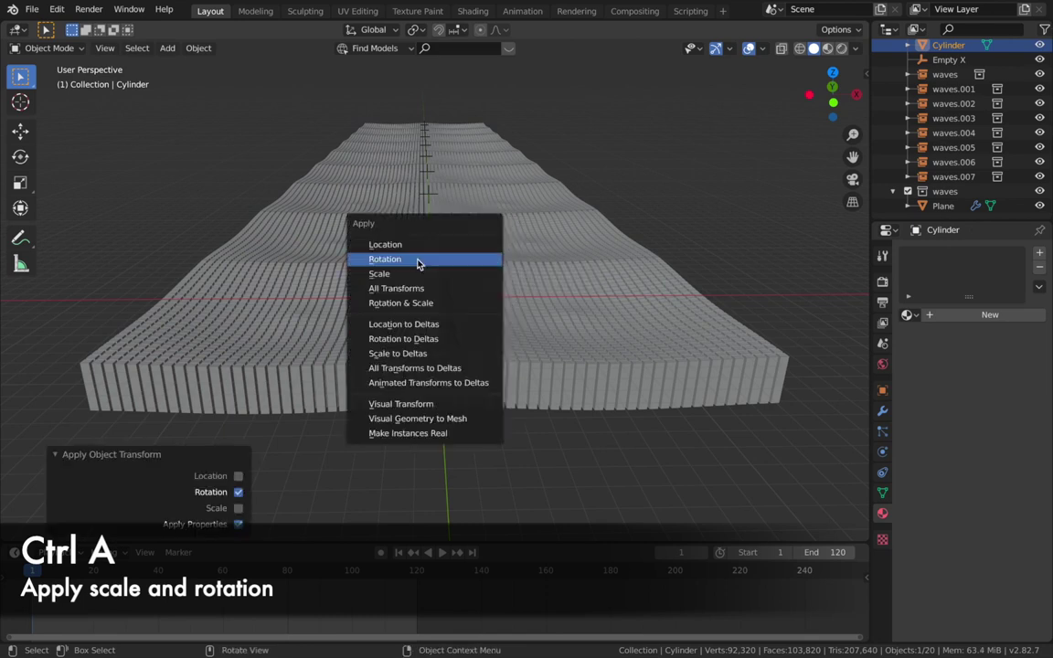
{"action": "left_click", "coordinate": [411, 274]}
Step: Widen the cylinder around the waves by setting its scale to about 16.32 on X and 8.04 on Z
{"action": "middle_click_drag", "start_coordinate": [410, 276], "coordinate": [795, 313]}
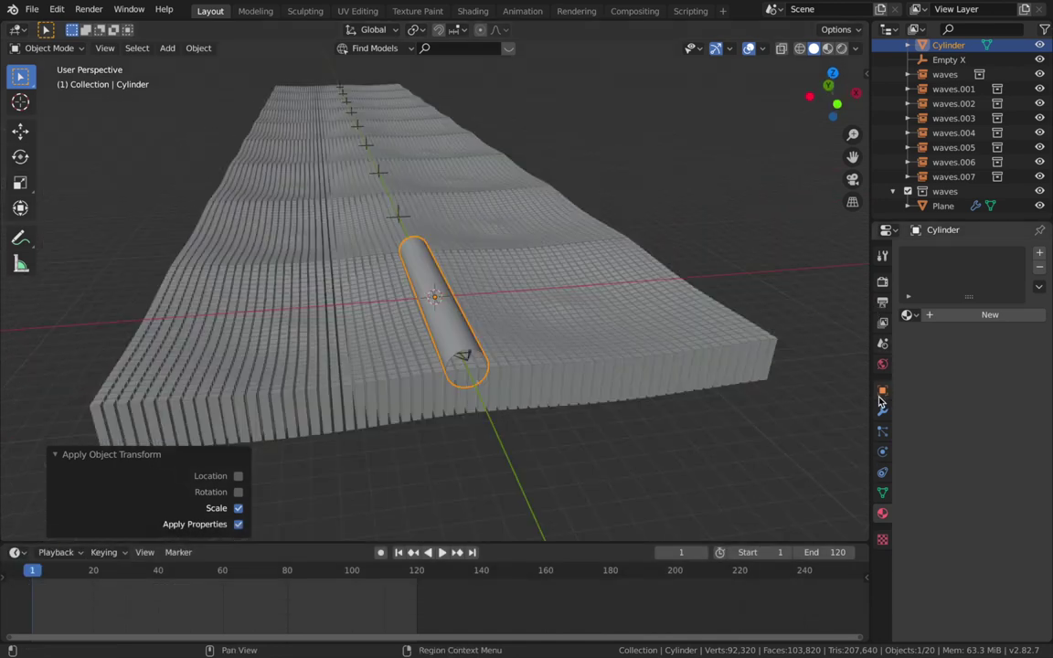
{"action": "left_click", "coordinate": [881, 396]}
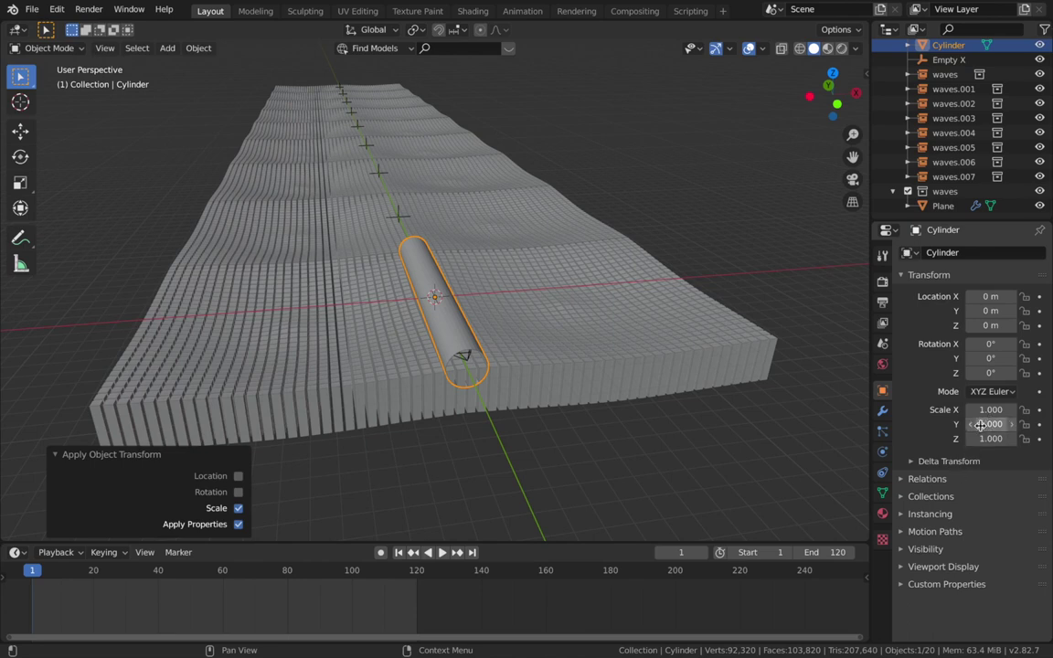
{"action": "mouse_move", "coordinate": [985, 410]}
{"action": "left_mouse_down"}
{"action": "mouse_move", "coordinate": [1050, 410]}
{"action": "mouse_move", "coordinate": [990, 411]}
{"action": "left_mouse_up"}
{"action": "key", "text": "KP_8"}
{"action": "key", "text": "KP_8"}
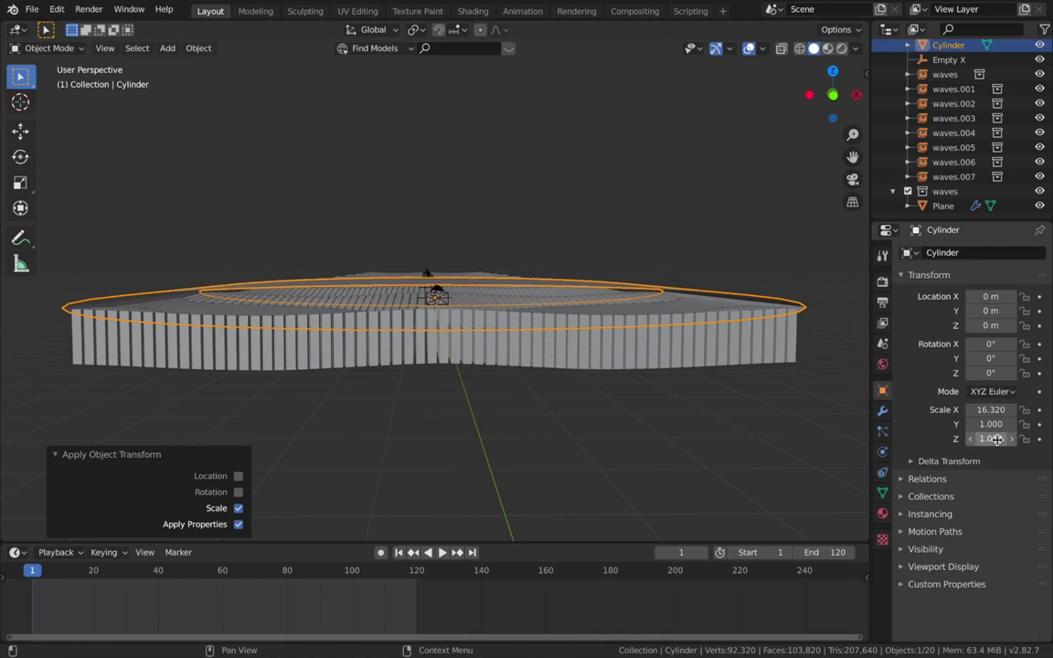
{"action": "left_click_drag", "start_coordinate": [991, 439], "coordinate": [1049, 439]}
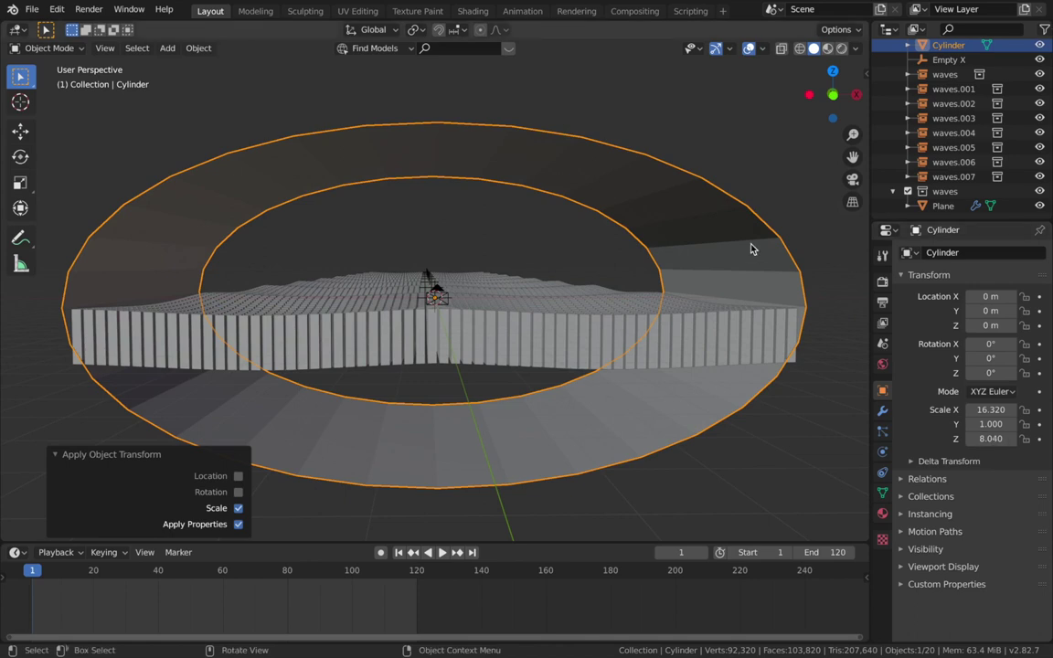
Step: Move the cylinder down along the Z axis to about -1.26 m
{"action": "key", "text": "g"}
{"action": "key", "text": "z"}
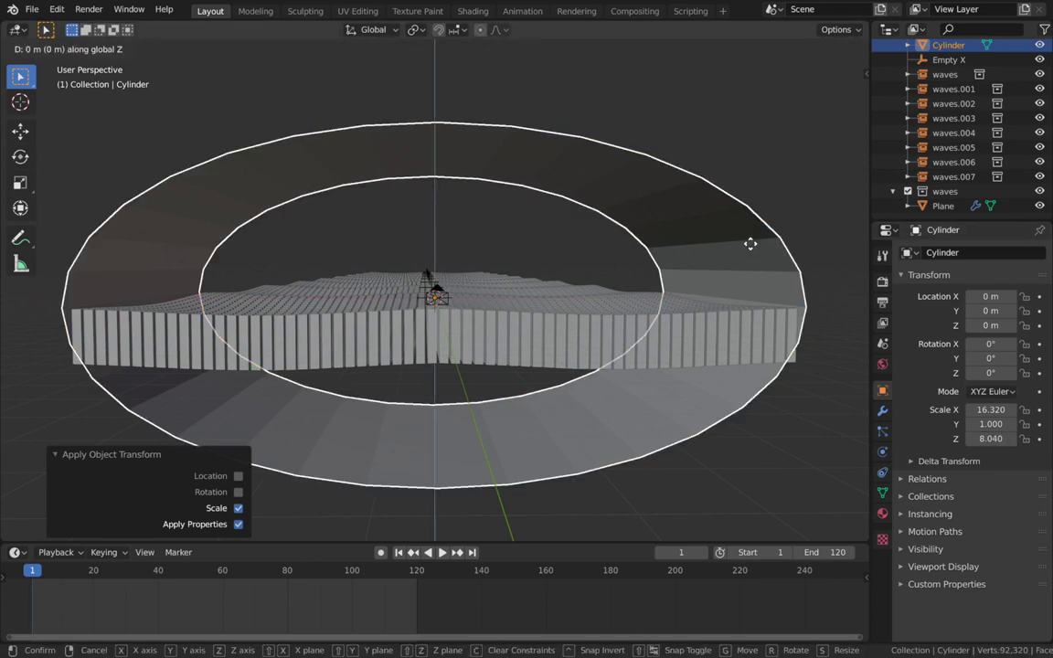
{"action": "left_click", "coordinate": [708, 429]}
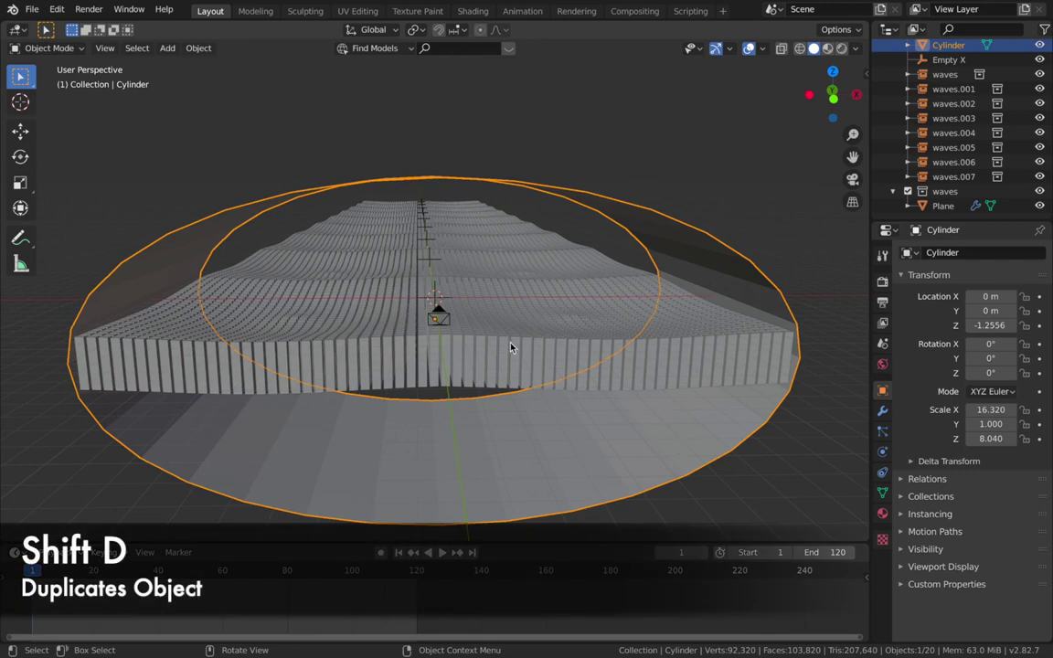
Step: Duplicate the cylinder in place without moving the copy
{"action": "key", "text": "shift+d"}
{"action": "right_click", "coordinate": [511, 347]}
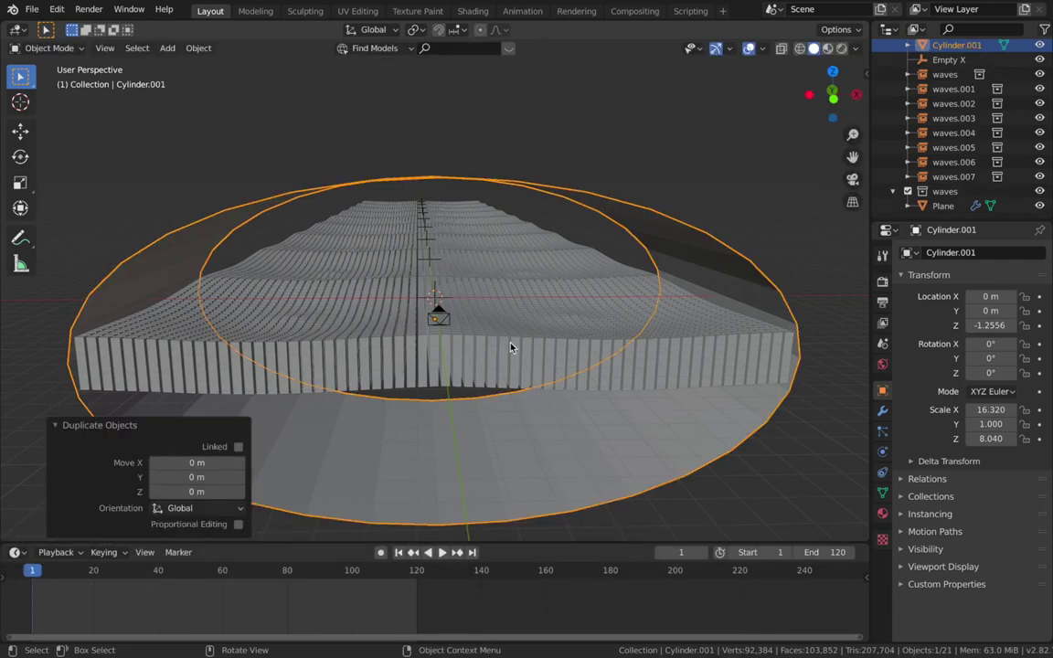
{"action": "scroll", "coordinate": [948, 171], "scroll_direction": "up", "scroll_amount": 1}
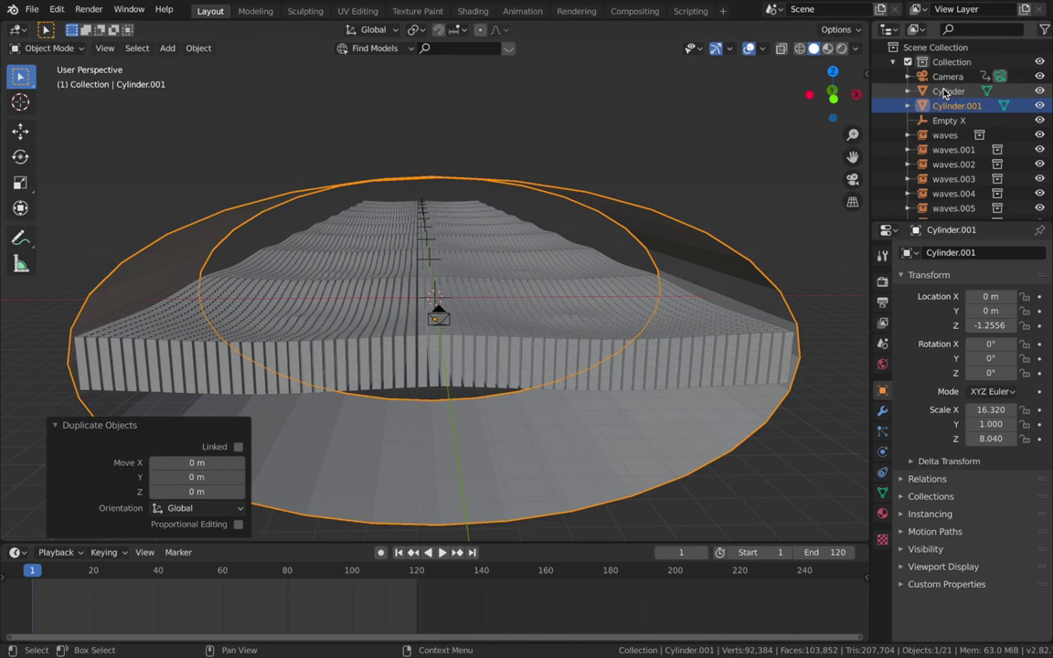
Step: Rename the original cylinder "Tunnel Wire" and its duplicate "Tunnel Reflect"
{"action": "left_click", "coordinate": [945, 91]}
{"action": "double_click", "coordinate": [945, 92]}
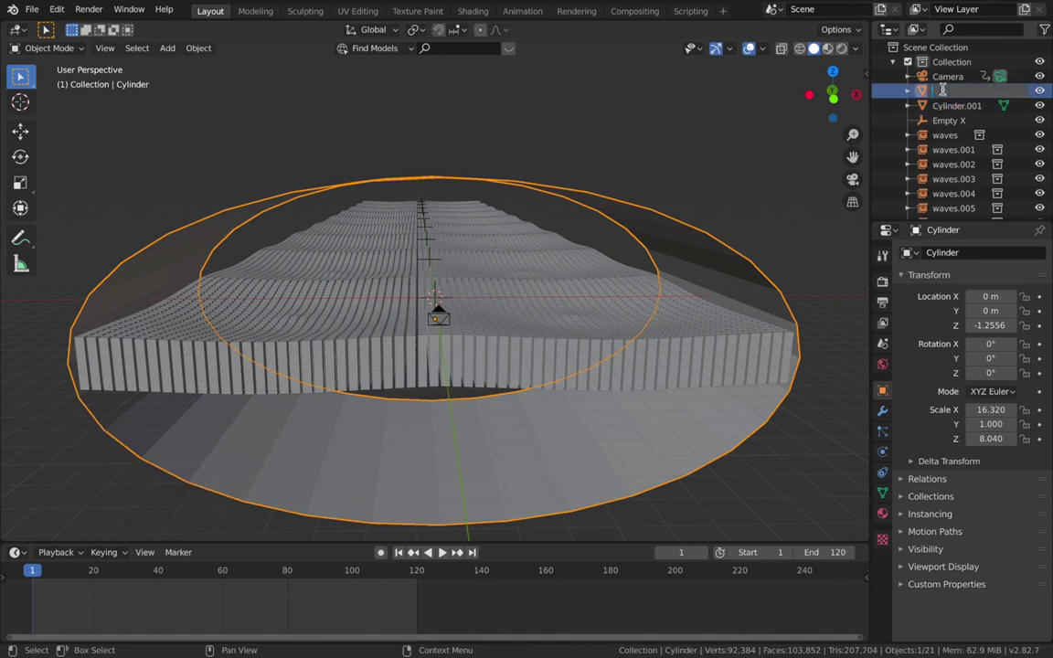
{"action": "type", "text": "Tunnel Wire"}
{"action": "key", "text": "Return"}
{"action": "left_click", "coordinate": [950, 92]}
{"action": "double_click", "coordinate": [950, 92]}
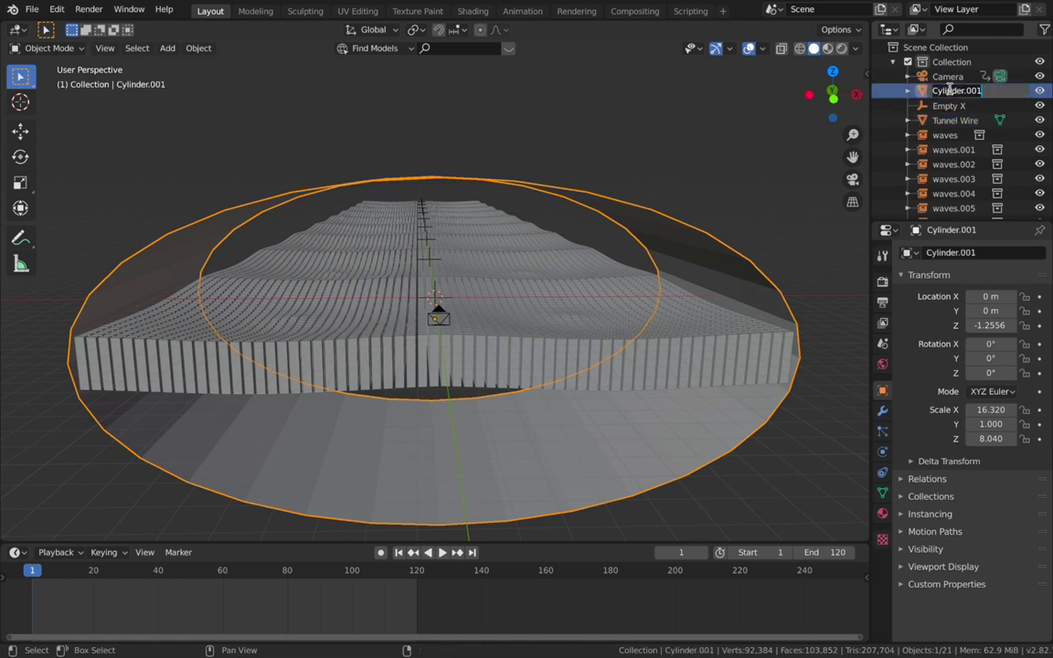
{"action": "type", "text": "Tunnel Reflect"}
{"action": "key", "text": "Return"}
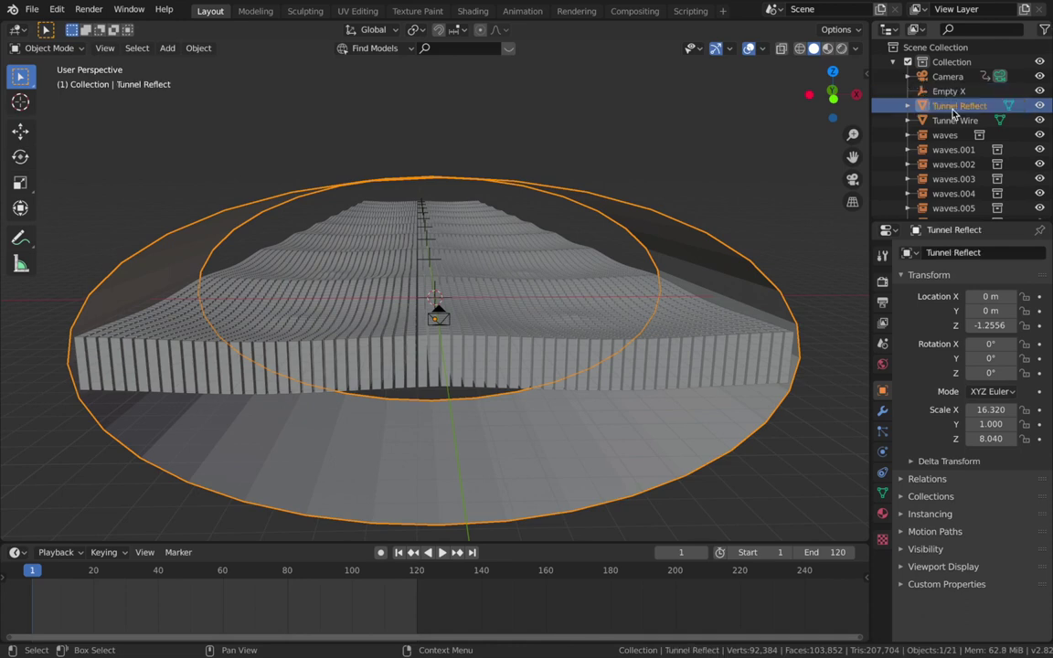
Step: Enlarge the Tunnel Reflect cylinder slightly by setting its scale to 17.1 on X and 8.6 on Z
{"action": "left_click", "coordinate": [949, 121]}
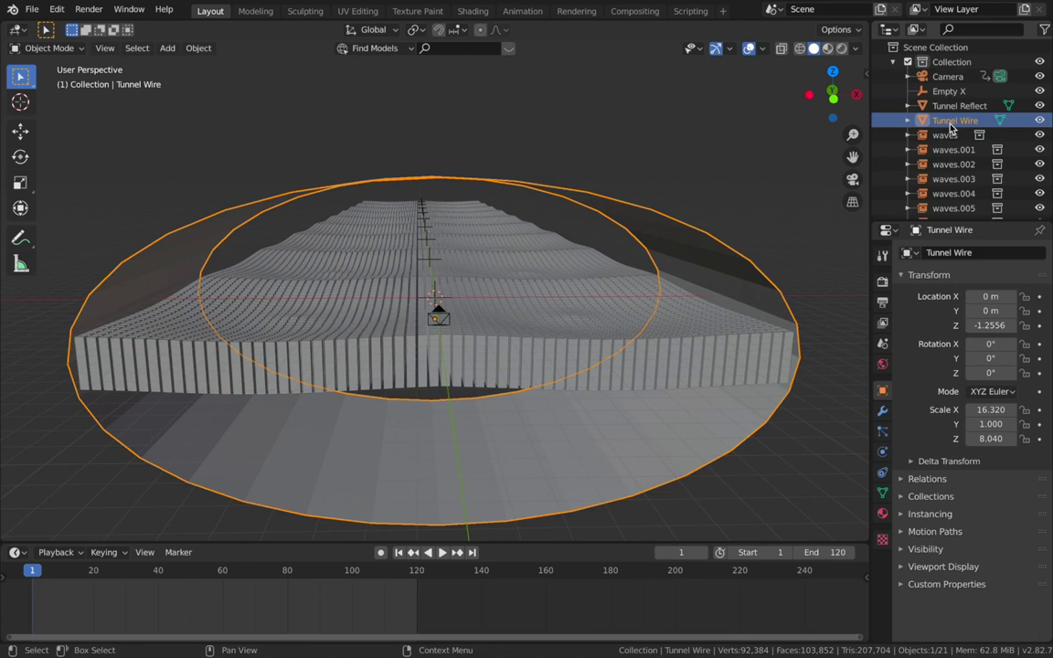
{"action": "left_click", "coordinate": [948, 110]}
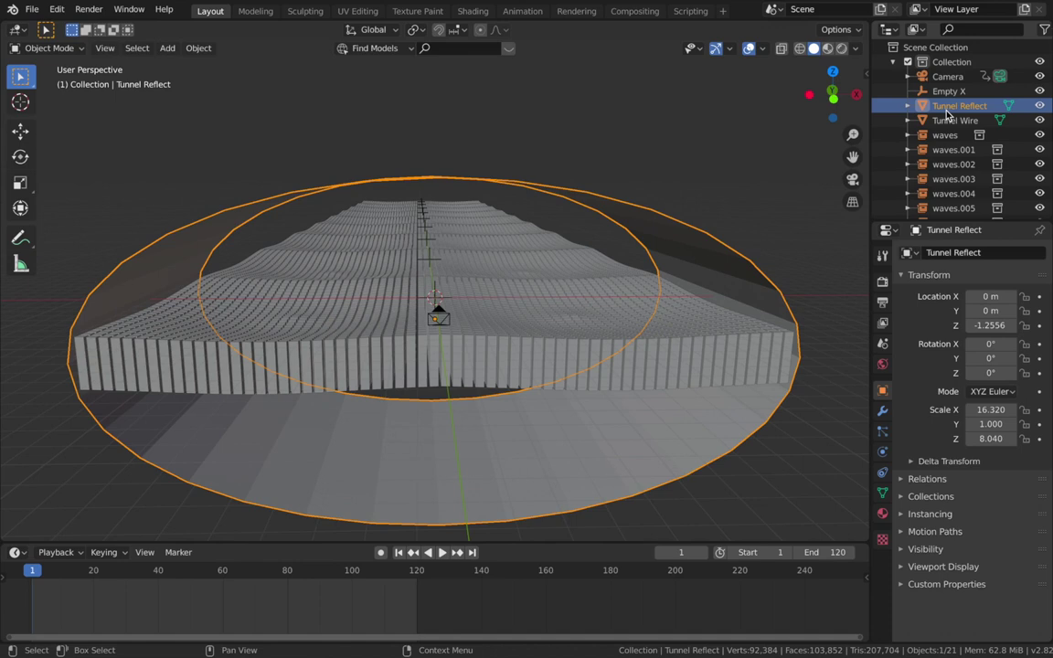
{"action": "left_click", "coordinate": [951, 121]}
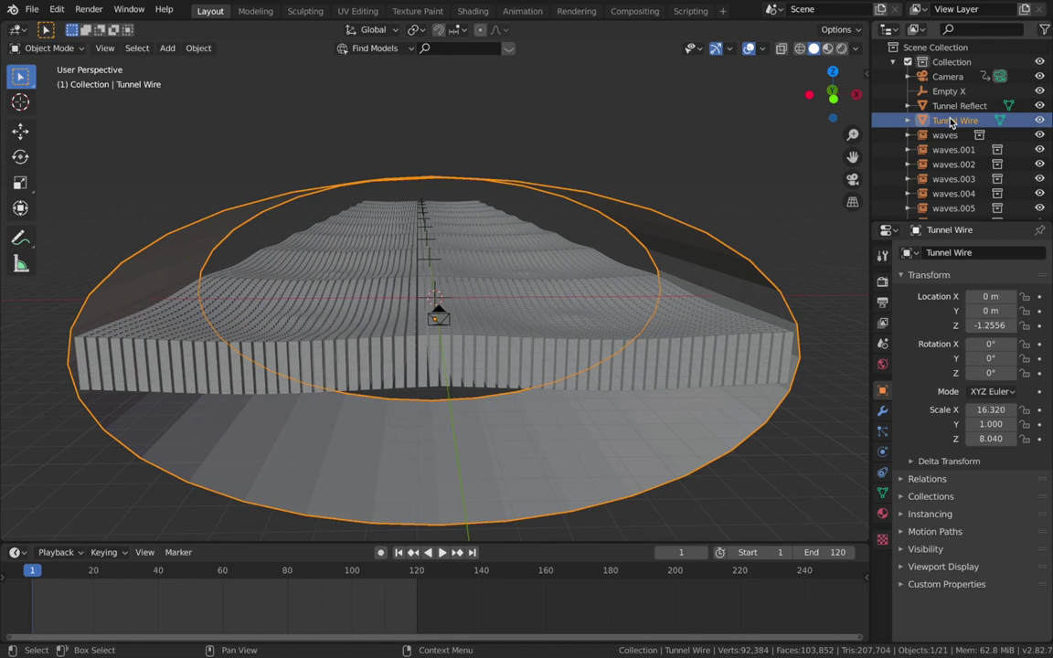
{"action": "left_click", "coordinate": [941, 106]}
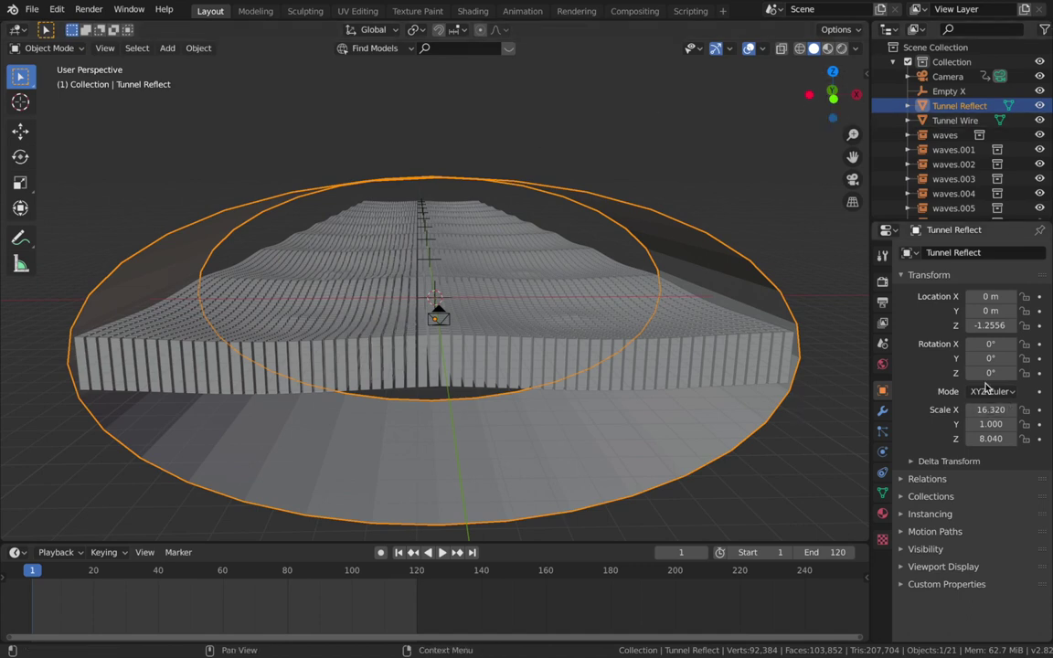
{"action": "left_click_drag", "start_coordinate": [978, 409], "coordinate": [1049, 409]}
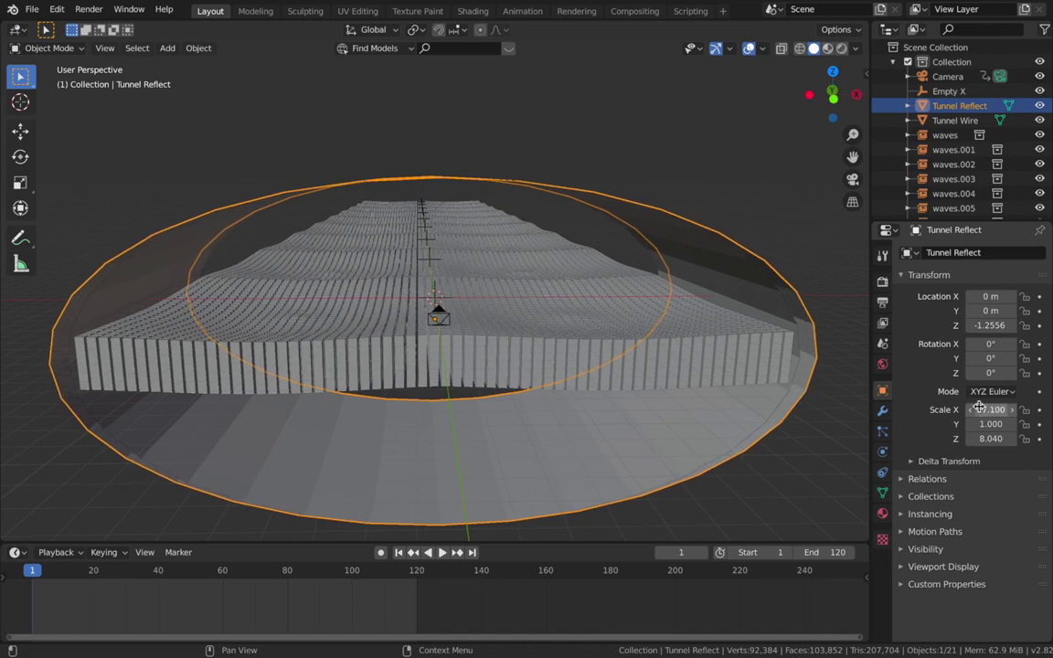
{"action": "left_click_drag", "start_coordinate": [980, 438], "coordinate": [1019, 439]}
{"action": "scroll", "coordinate": [672, 373], "scroll_direction": "left", "scroll_amount": 2}
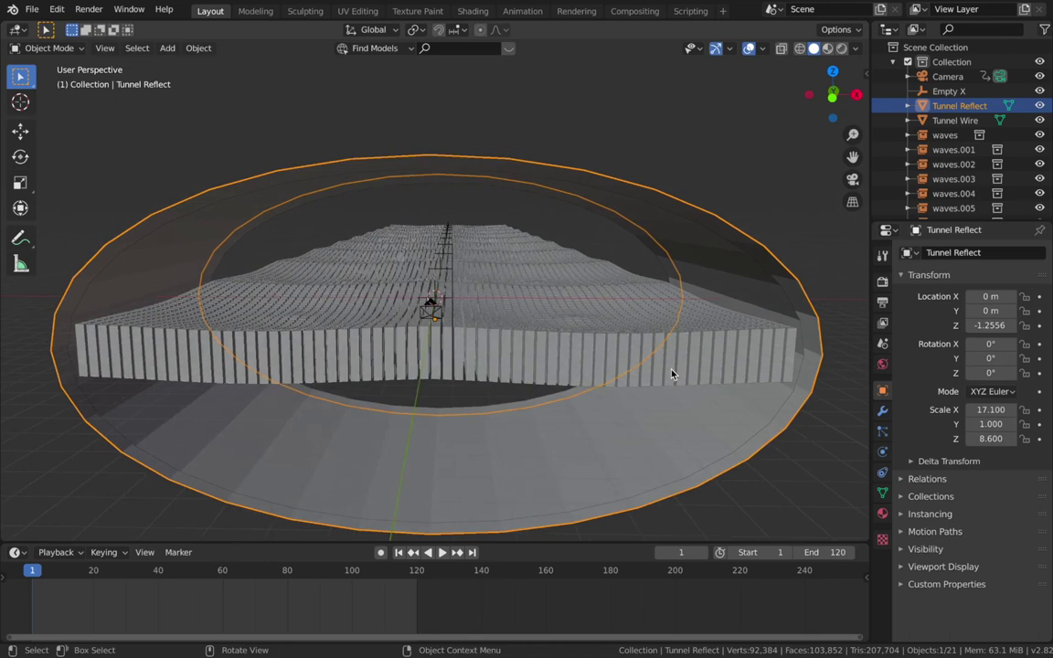
{"action": "scroll", "coordinate": [672, 372], "scroll_direction": "down", "scroll_amount": 5}
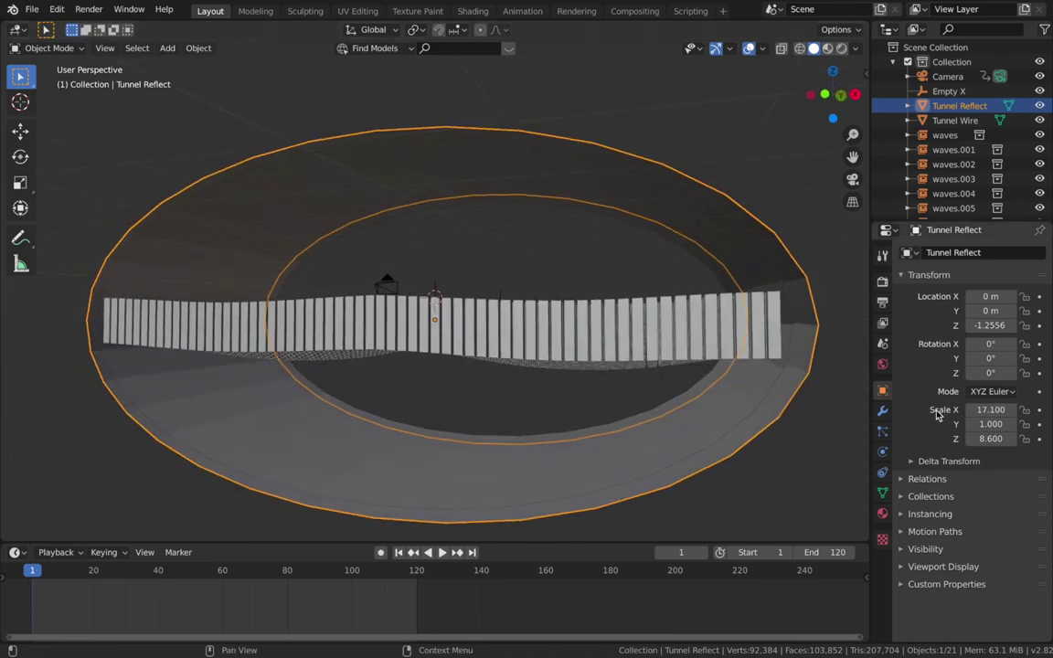
{"action": "scroll", "coordinate": [643, 418], "scroll_direction": "up", "scroll_amount": 5}
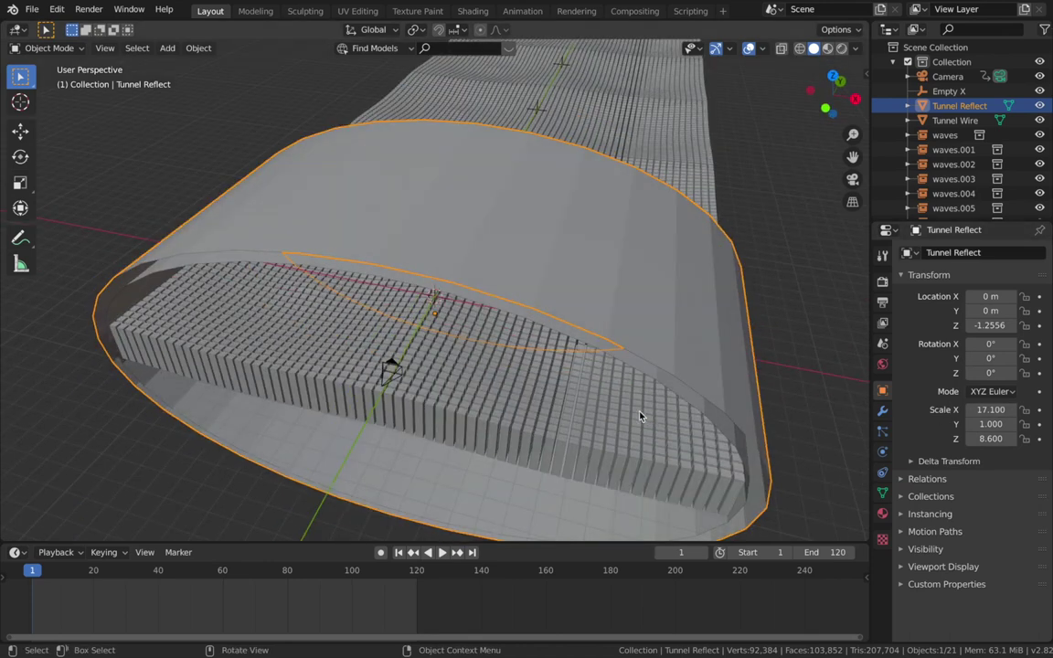
Step: Hide the Tunnel Reflect cylinder in the viewport
{"action": "key", "text": "grave"}
{"action": "key", "text": "8"}
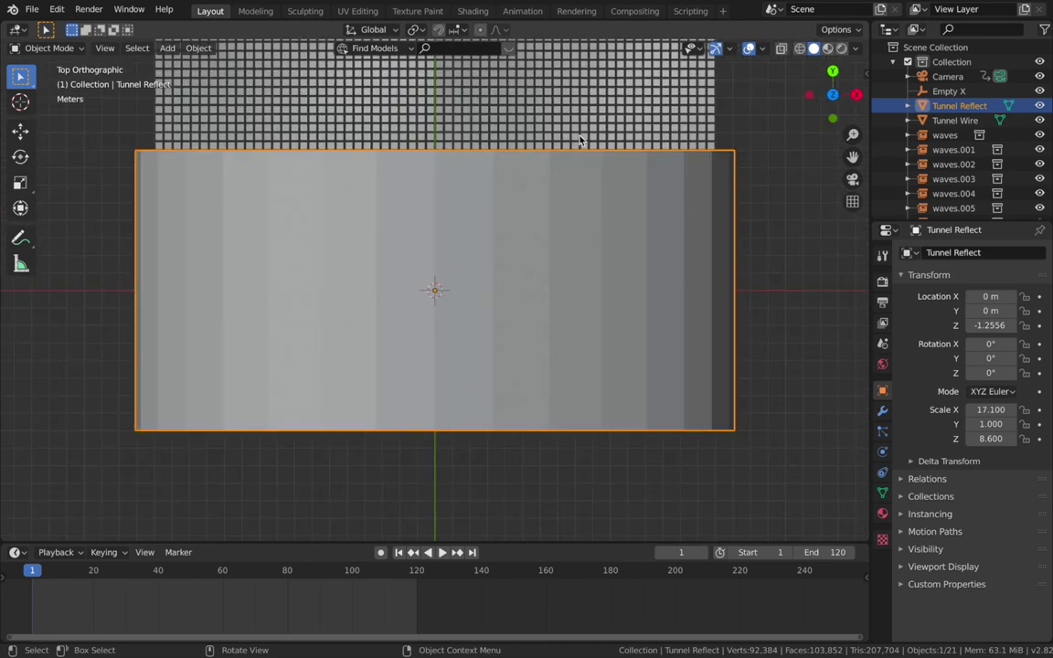
{"action": "middle_click_drag", "start_coordinate": [487, 353], "coordinate": [486, 353]}
{"action": "left_click", "coordinate": [881, 411]}
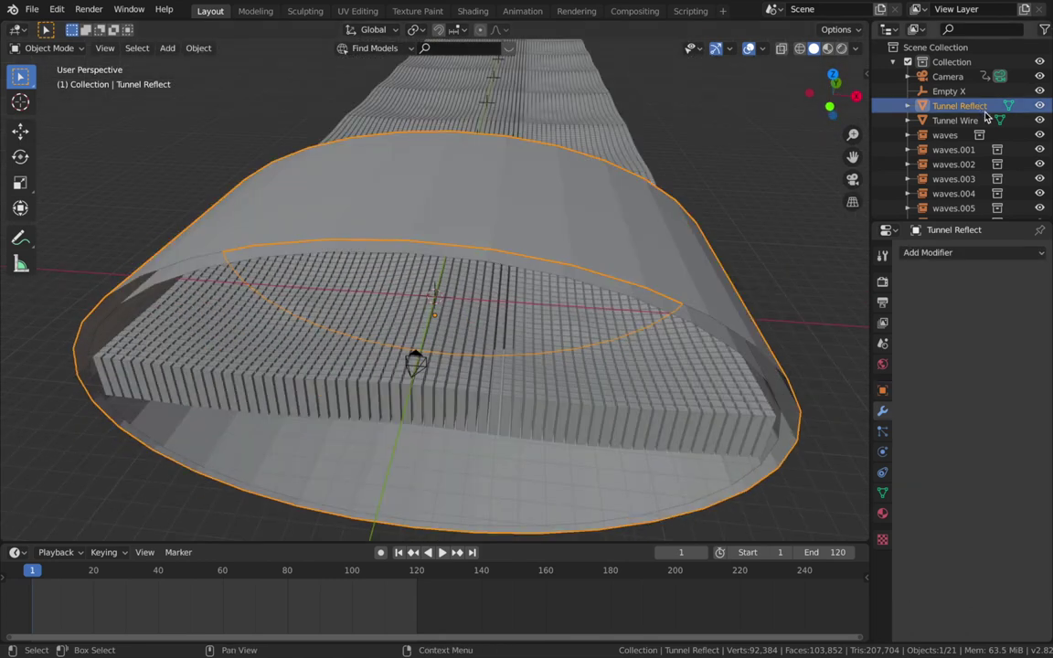
{"action": "left_click", "coordinate": [1040, 106]}
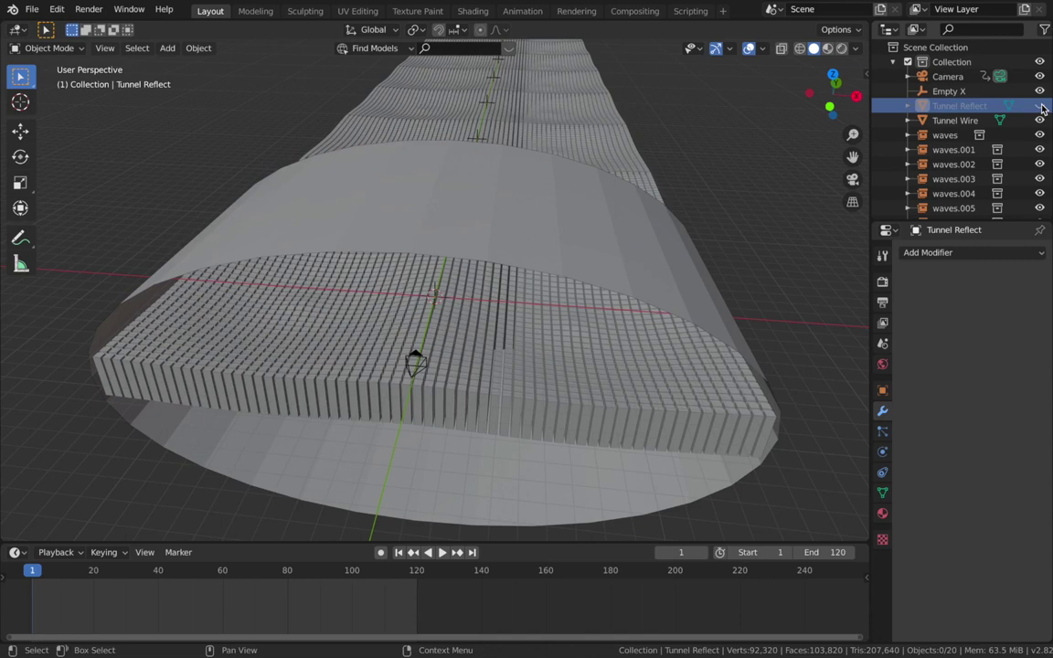
Step: Add three loop cuts around Tunnel Wire, at the middle and at the centre of each half of its length
{"action": "left_click", "coordinate": [951, 120]}
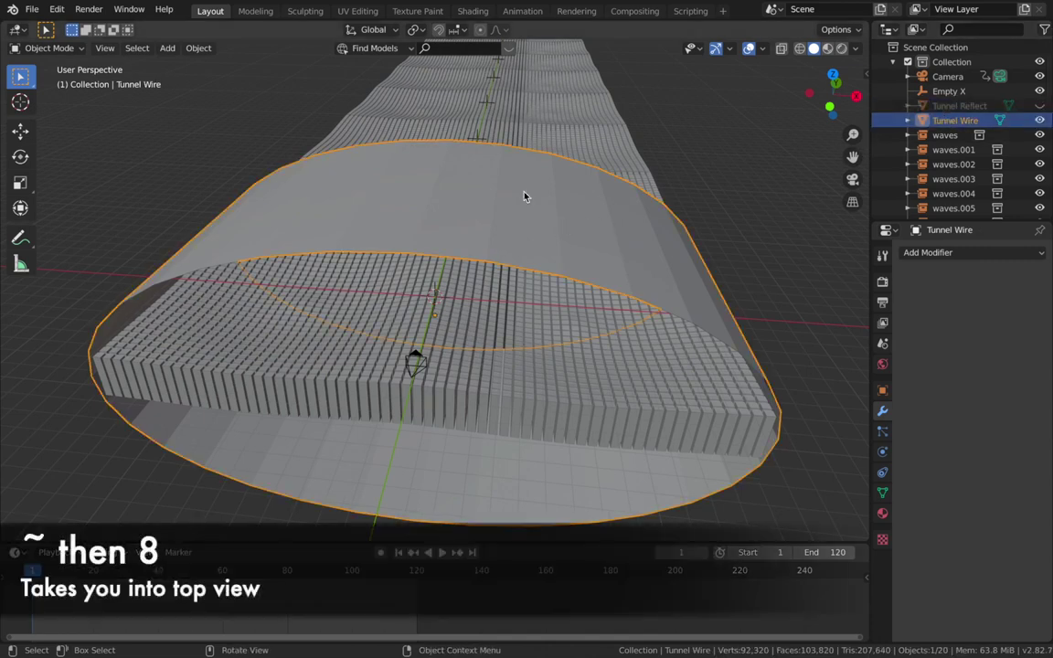
{"action": "key", "text": "grave"}
{"action": "key", "text": "8"}
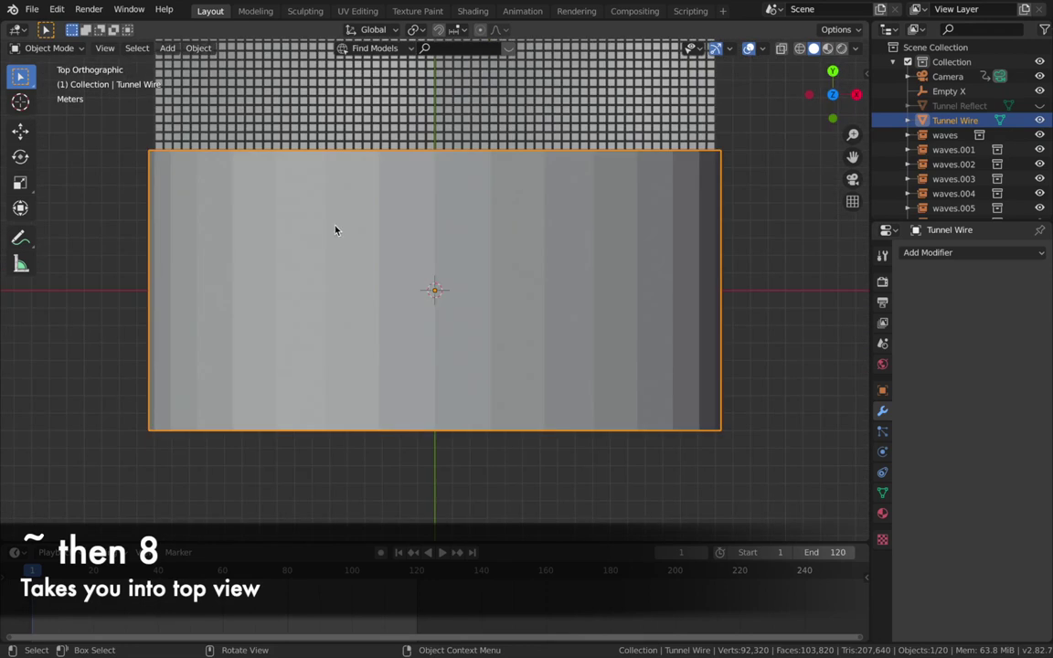
{"action": "key", "text": "Tab"}
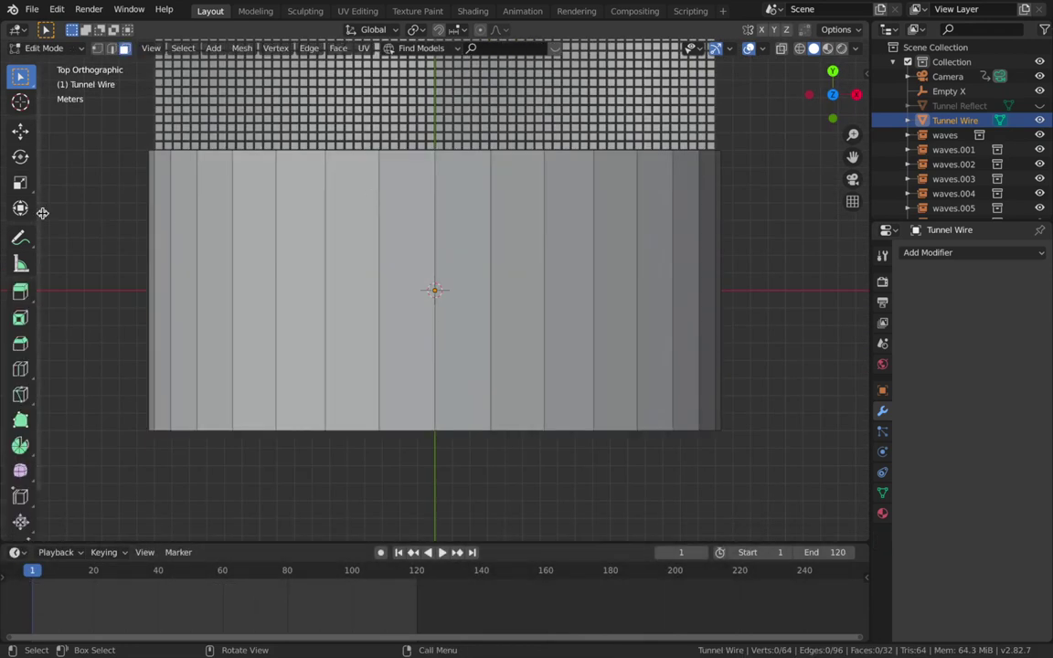
{"action": "left_click", "coordinate": [20, 370]}
{"action": "left_click", "coordinate": [221, 293]}
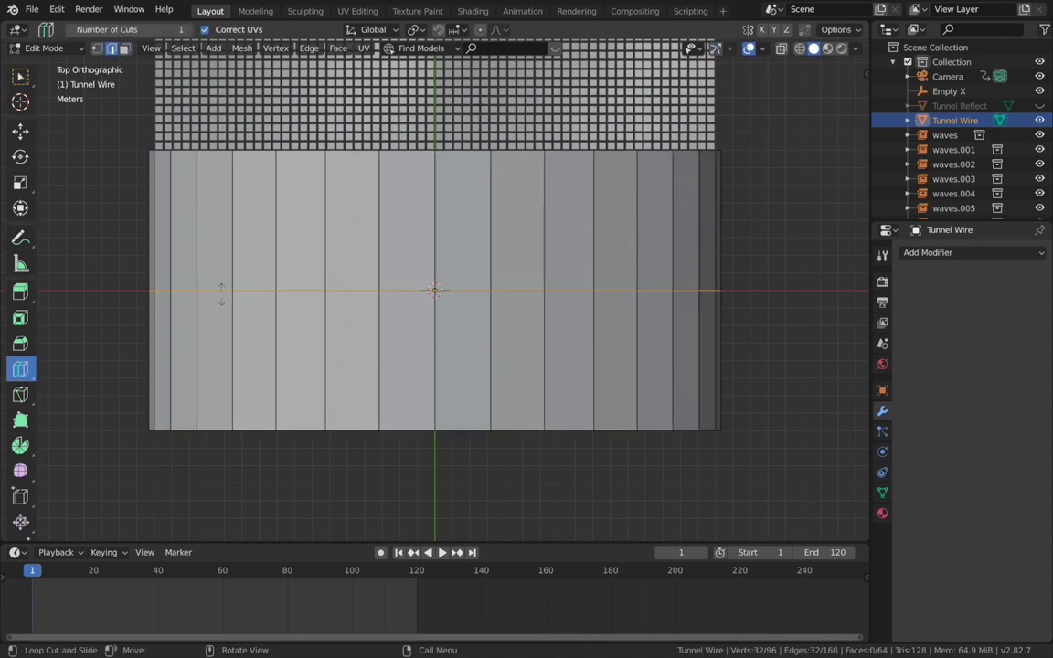
{"action": "left_click", "coordinate": [233, 226]}
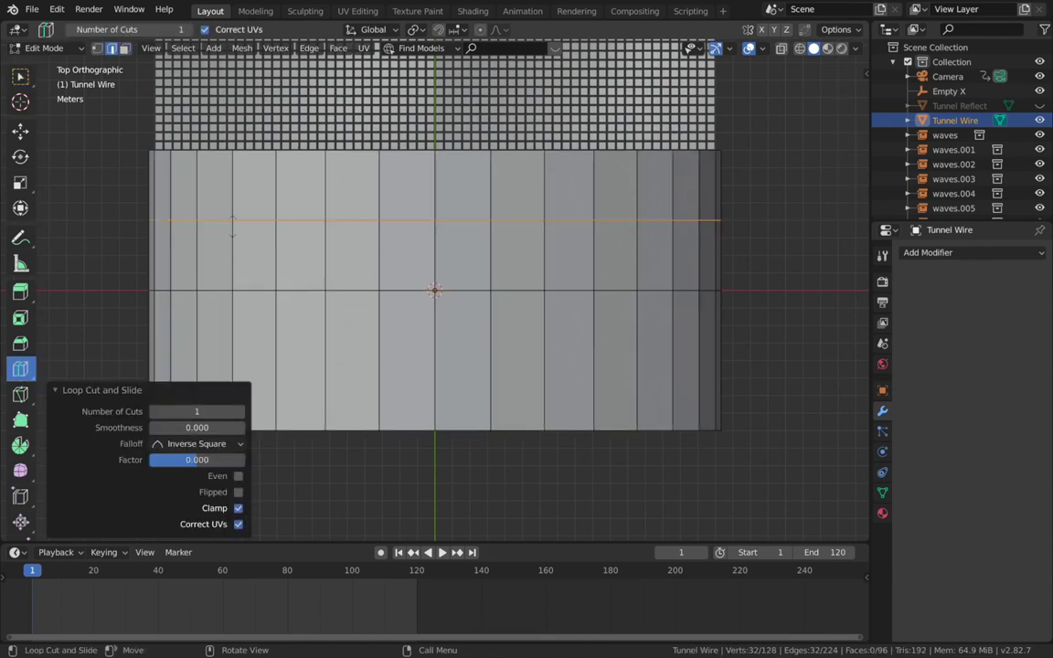
{"action": "left_click", "coordinate": [236, 366]}
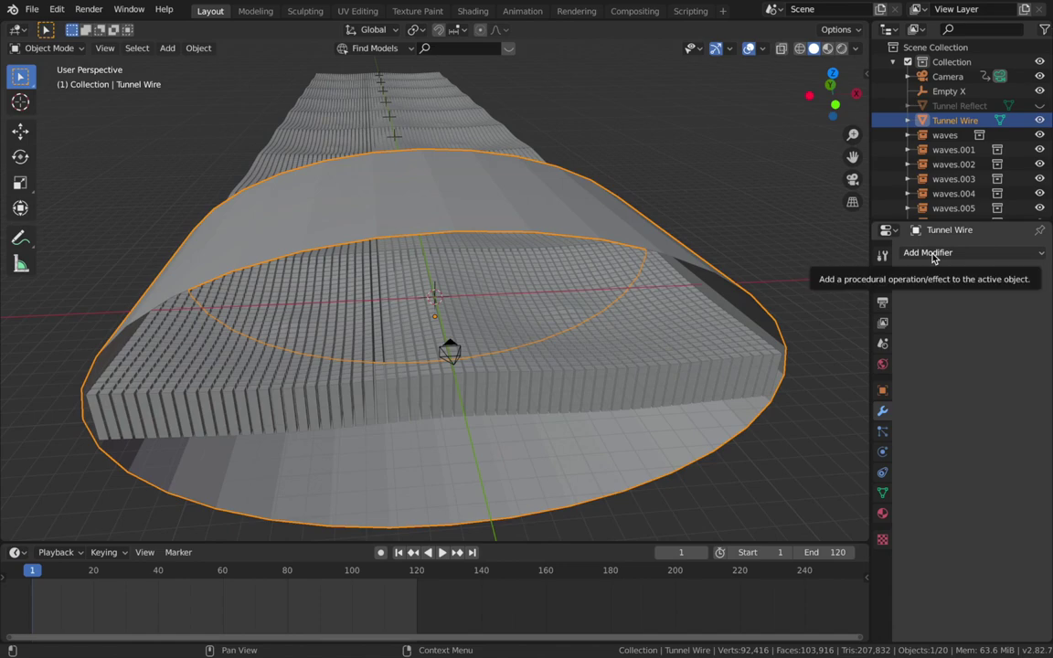
Step: Add a Wireframe modifier to Tunnel Wire and reduce its thickness to give very fine lines
{"action": "left_click", "coordinate": [933, 256]}
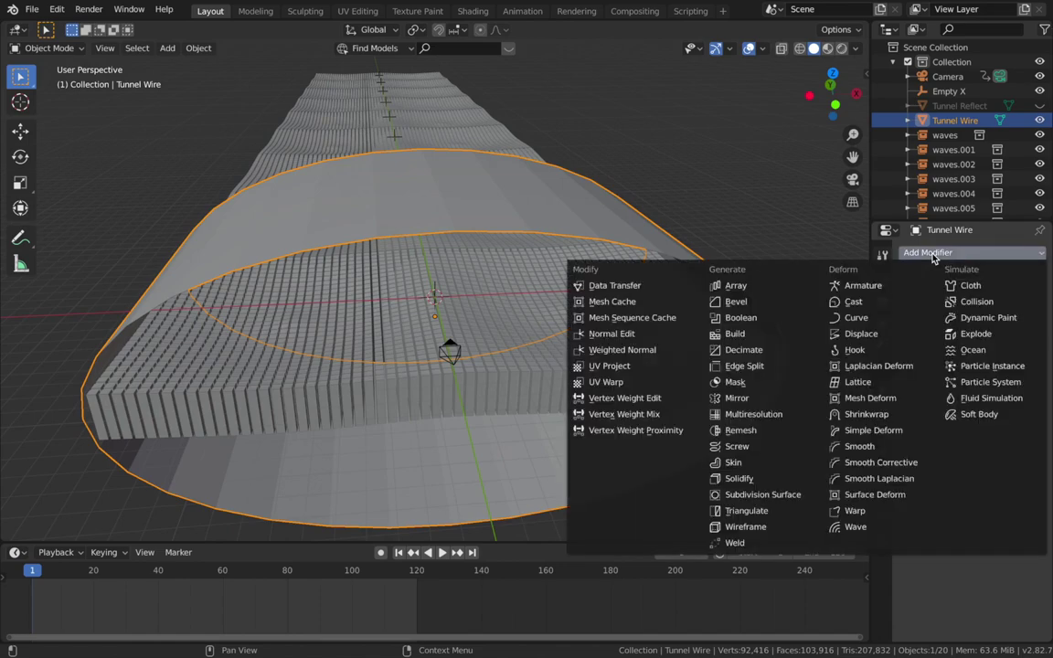
{"action": "left_click", "coordinate": [742, 528]}
{"action": "mouse_move", "coordinate": [527, 167]}
{"action": "middle_mouse_down"}
{"action": "mouse_move", "coordinate": [528, 179]}
{"action": "mouse_move", "coordinate": [528, 167]}
{"action": "middle_mouse_up"}
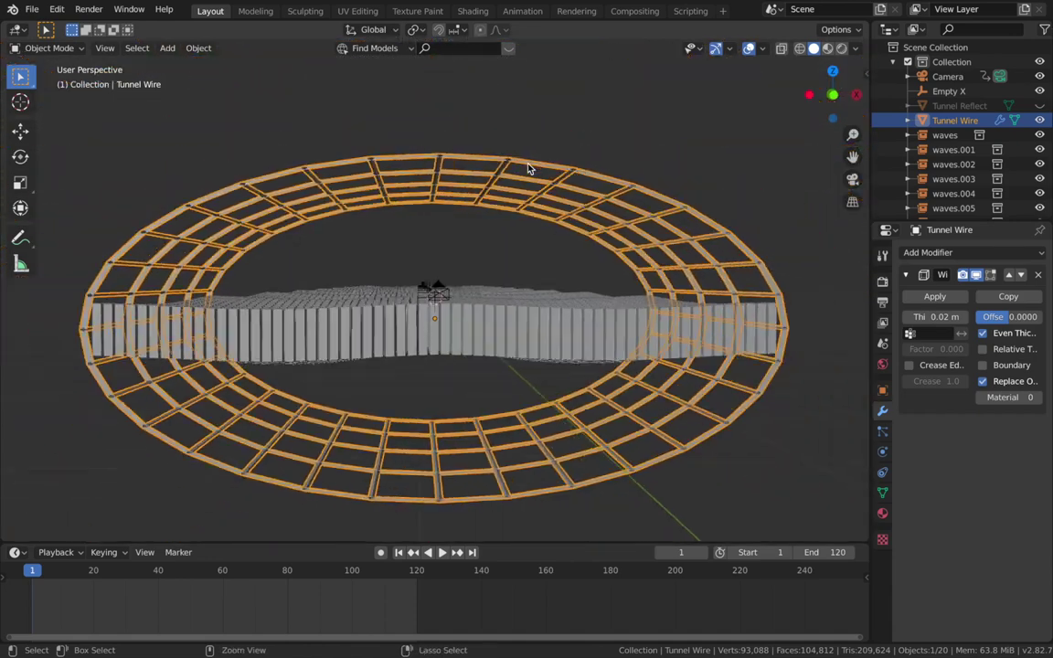
{"action": "left_click", "coordinate": [916, 316]}
{"action": "key", "text": "BackSpace"}
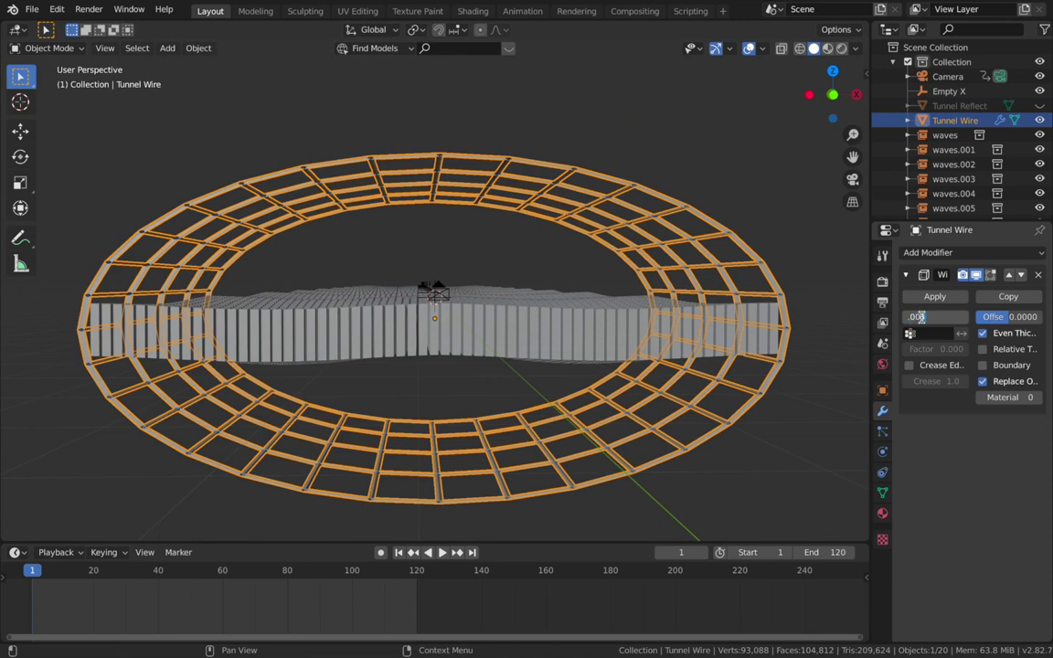
{"action": "type", "text": "0.00"}
{"action": "key", "text": "Return"}
Step: Unhide the Tunnel Reflect cylinder and select it in the viewport
{"action": "left_click", "coordinate": [959, 106]}
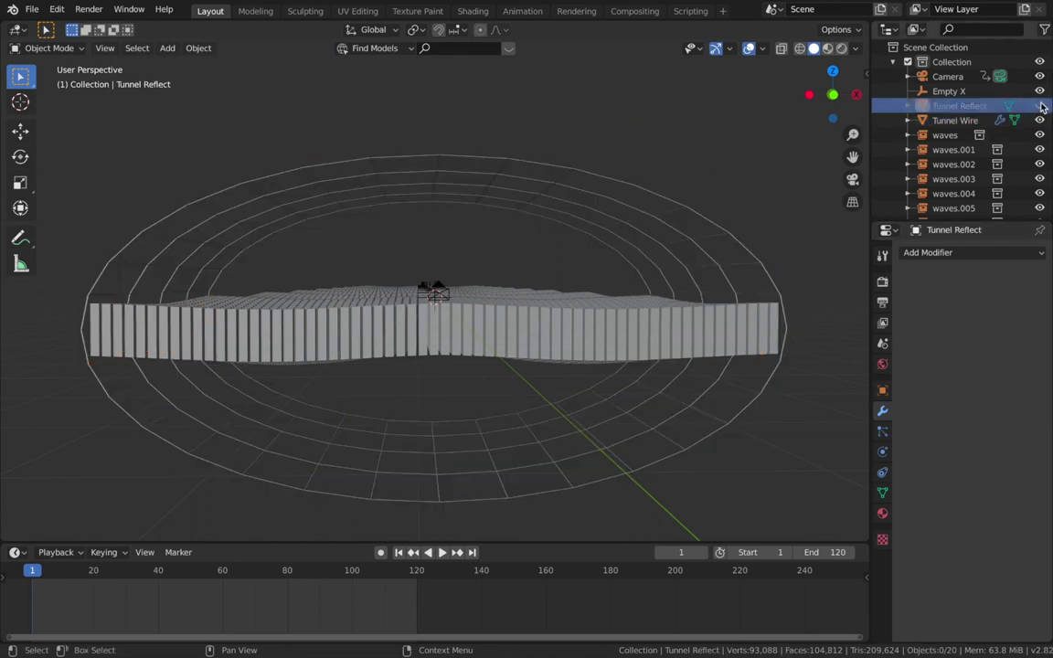
{"action": "left_click", "coordinate": [1042, 107]}
{"action": "middle_click_drag", "start_coordinate": [630, 263], "coordinate": [629, 265]}
{"action": "scroll", "coordinate": [630, 265], "scroll_direction": "down", "scroll_amount": 2}
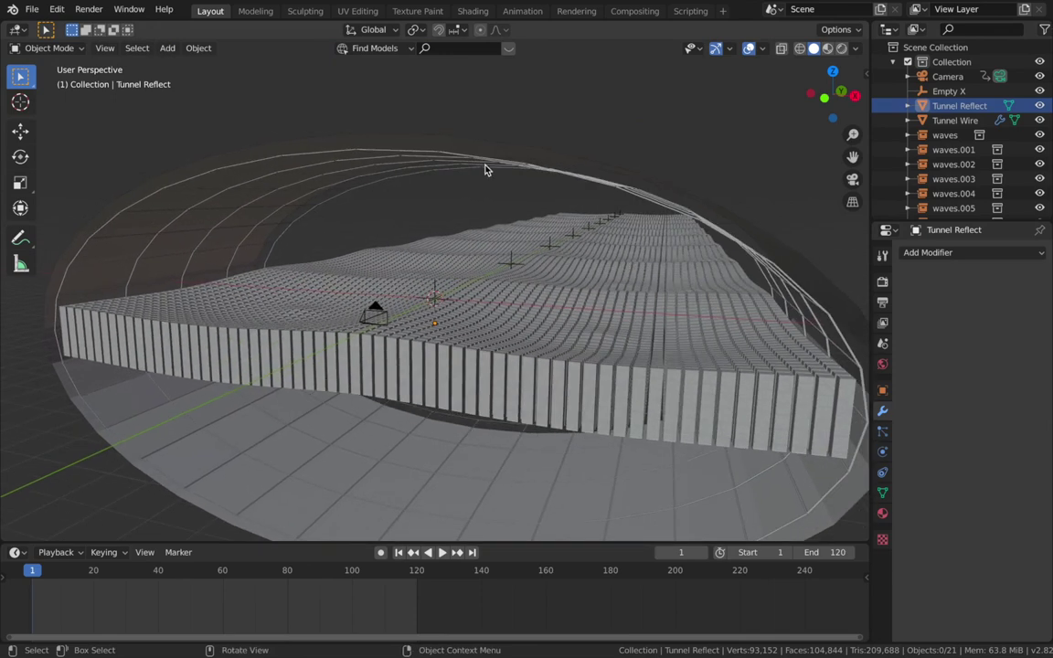
{"action": "left_click", "coordinate": [688, 202]}
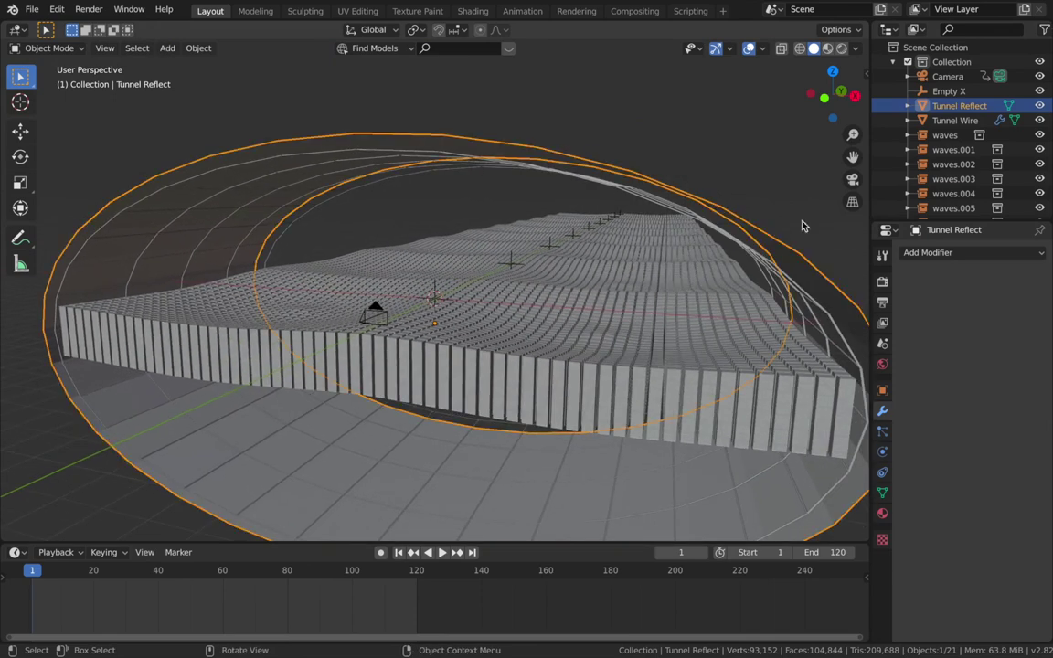
{"action": "middle_click_drag", "start_coordinate": [198, 225], "coordinate": [258, 193]}
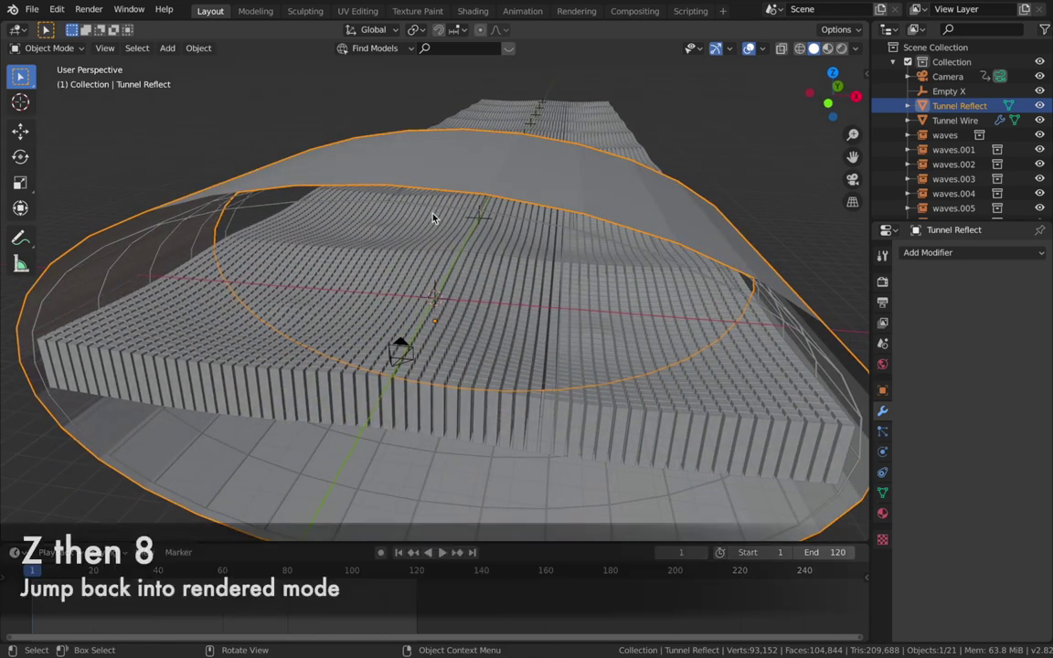
Step: Switch to rendered shading and give Tunnel Reflect a new material with Metallic 1.0 and Roughness 0
{"action": "key", "text": "z"}
{"action": "key", "text": "8"}
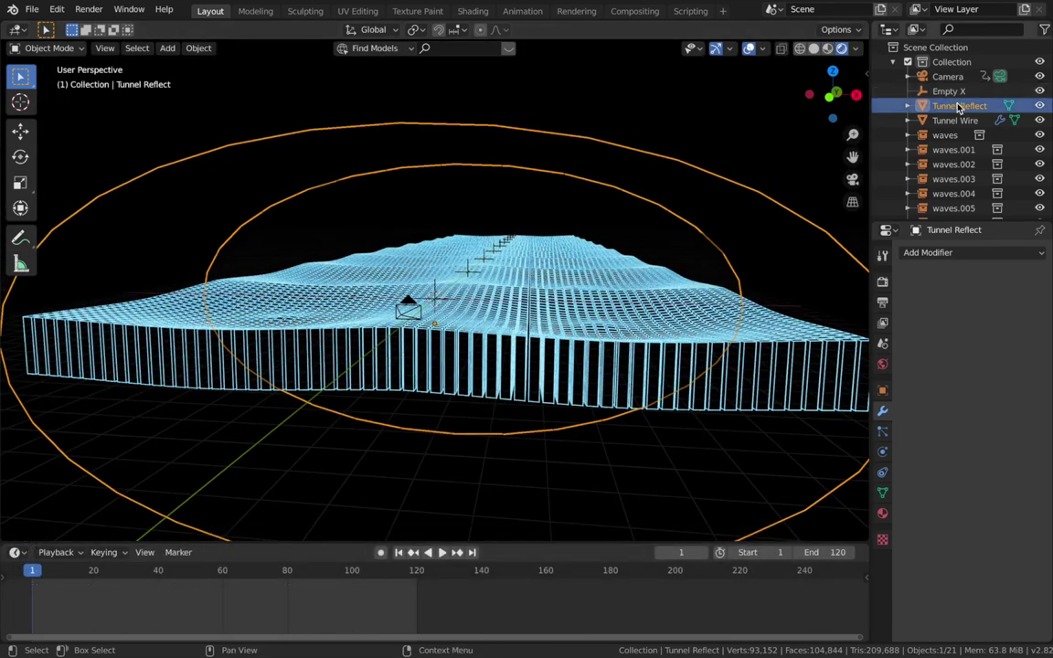
{"action": "left_click", "coordinate": [881, 510]}
{"action": "left_click", "coordinate": [944, 316]}
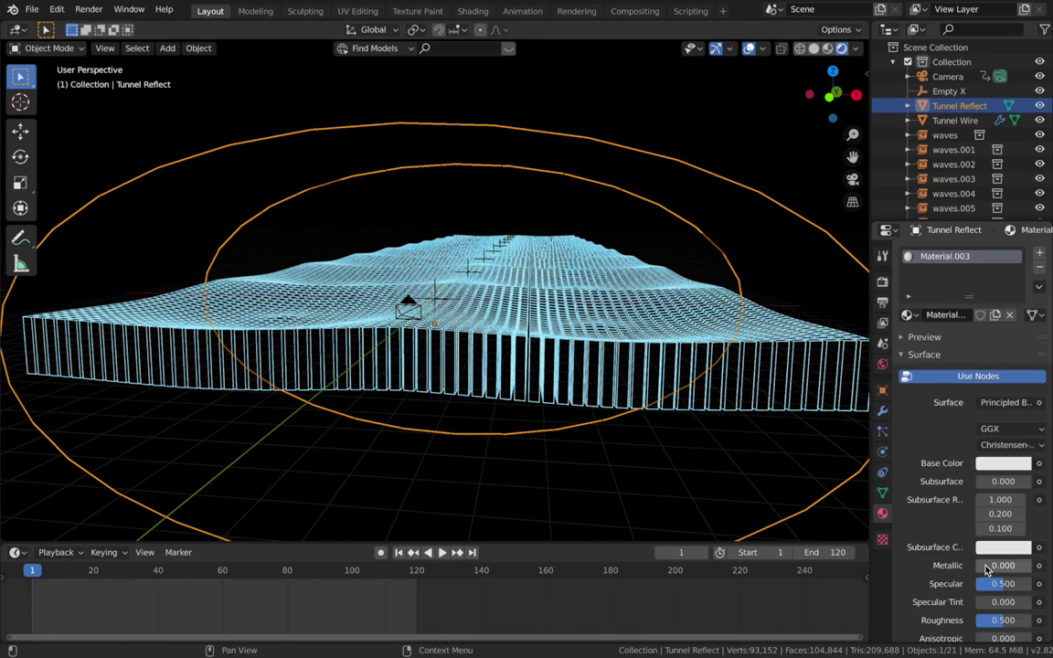
{"action": "left_click_drag", "start_coordinate": [987, 569], "coordinate": [1023, 568]}
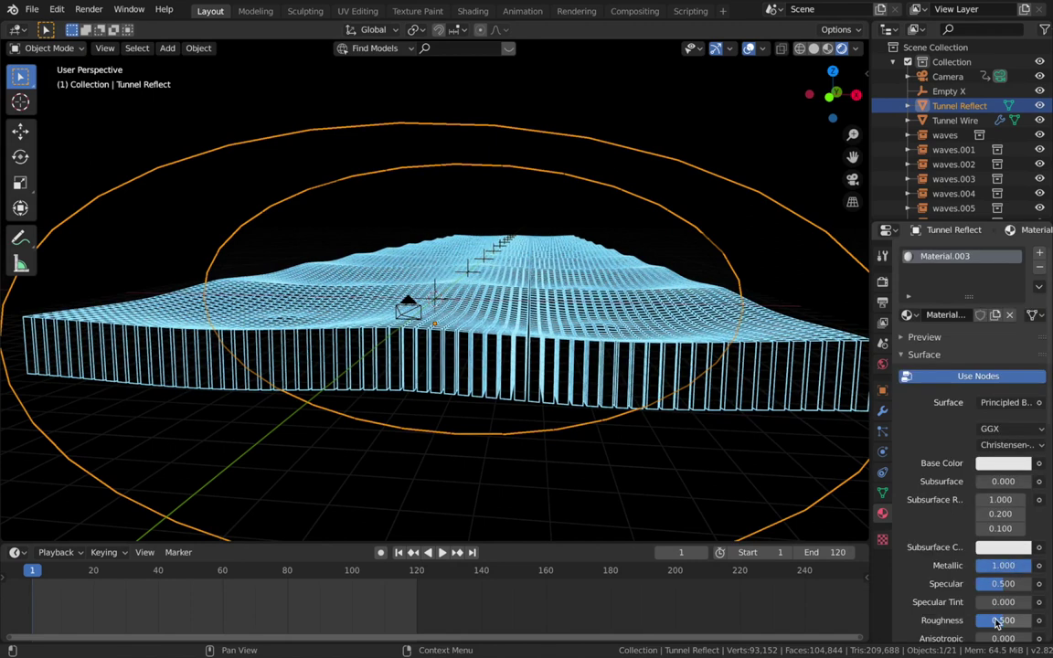
{"action": "left_click_drag", "start_coordinate": [997, 624], "coordinate": [970, 624]}
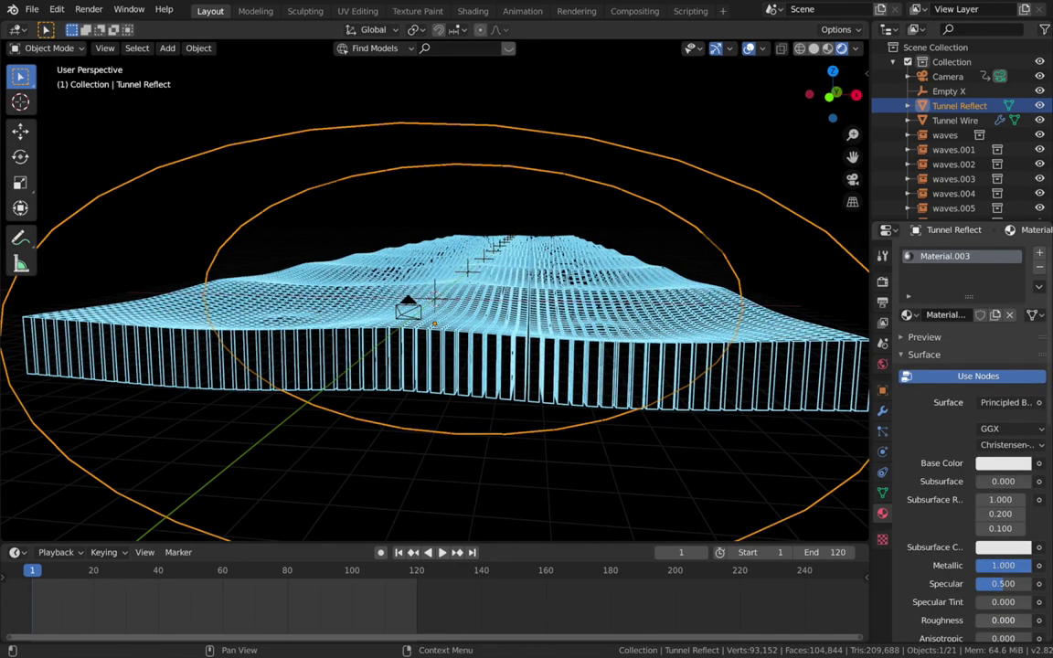
Step: Enable Ambient Occlusion, Bloom, Screen Space Reflections and Motion Blur for the Eevee render
{"action": "left_click", "coordinate": [883, 285]}
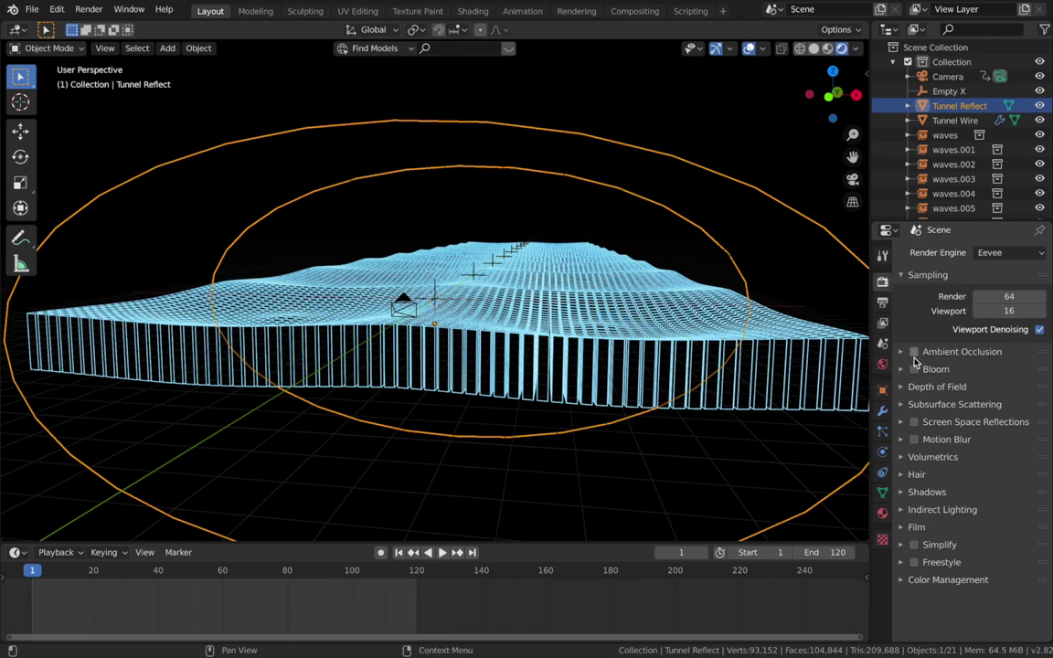
{"action": "left_click", "coordinate": [913, 351]}
{"action": "left_click", "coordinate": [914, 369]}
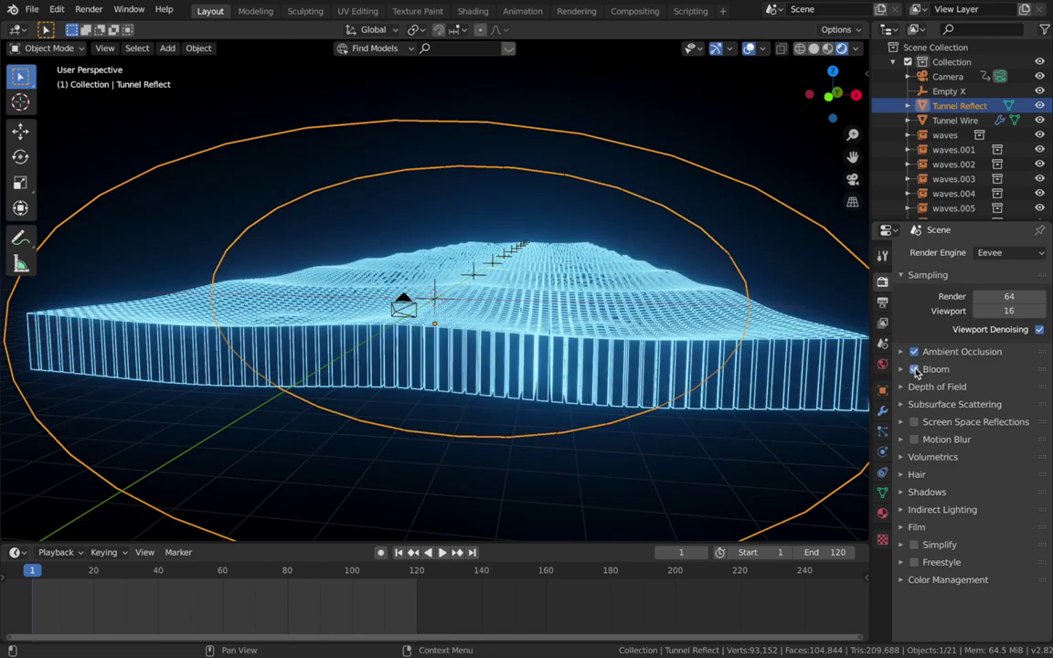
{"action": "left_click", "coordinate": [913, 422]}
{"action": "middle_click_drag", "start_coordinate": [713, 347], "coordinate": [721, 259]}
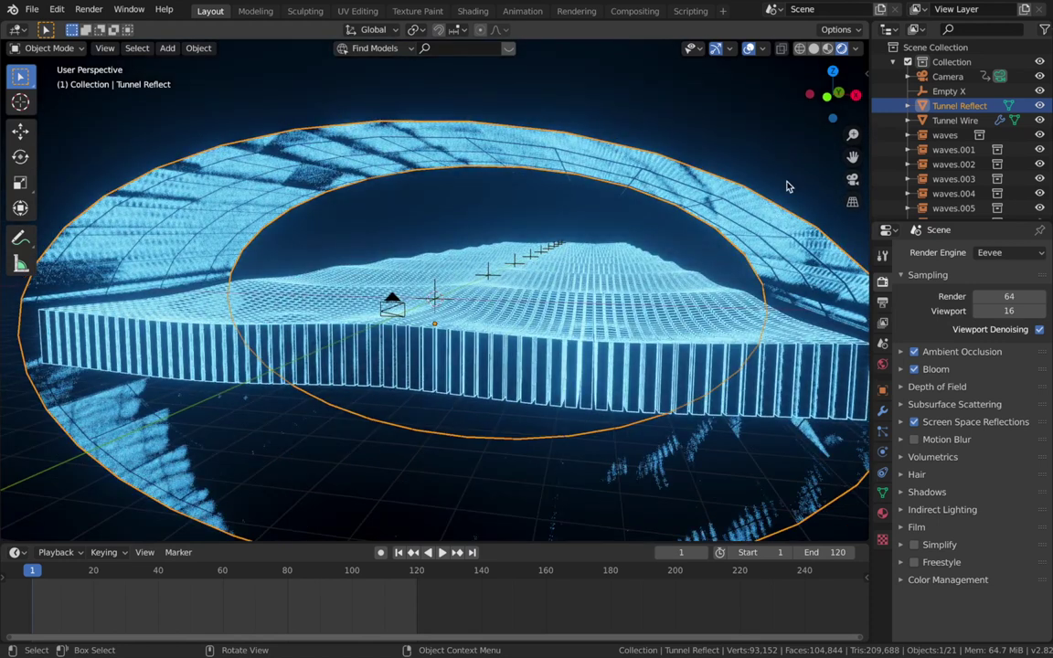
{"action": "left_click", "coordinate": [913, 439]}
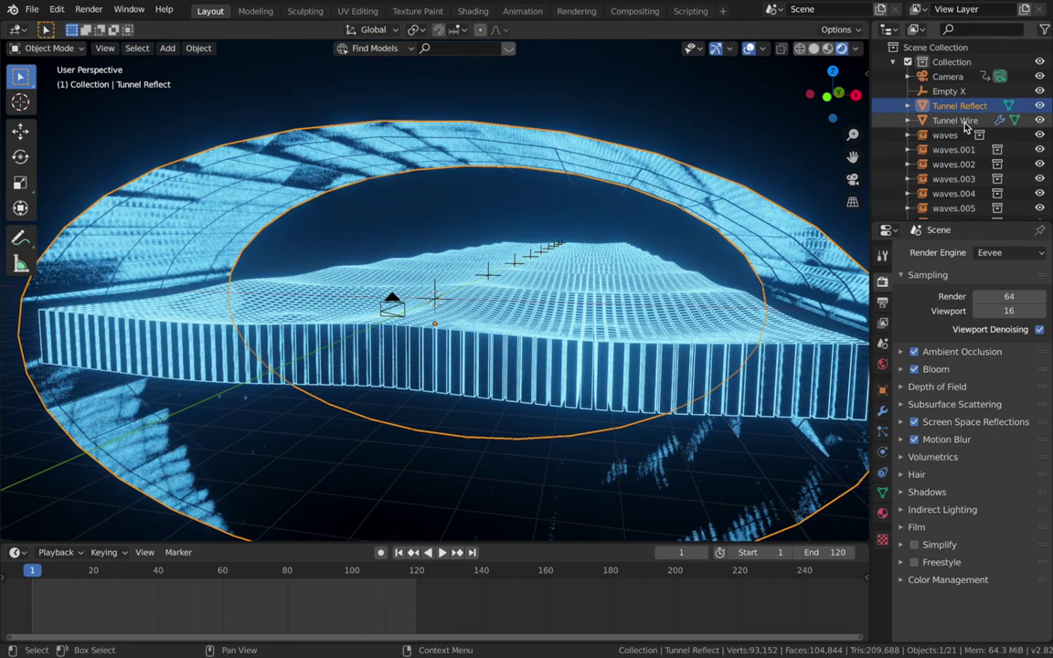
Step: Give Tunnel Wire a new material with Metallic 1.0 and a darker grey base color
{"action": "left_click", "coordinate": [960, 121]}
{"action": "left_click", "coordinate": [882, 410]}
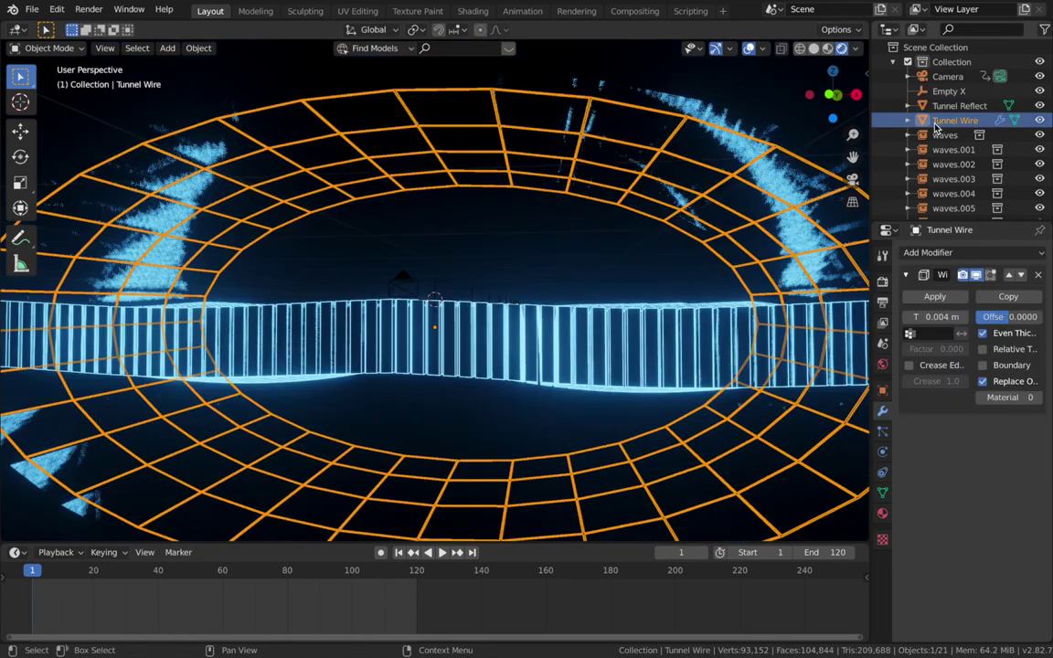
{"action": "left_click", "coordinate": [882, 513]}
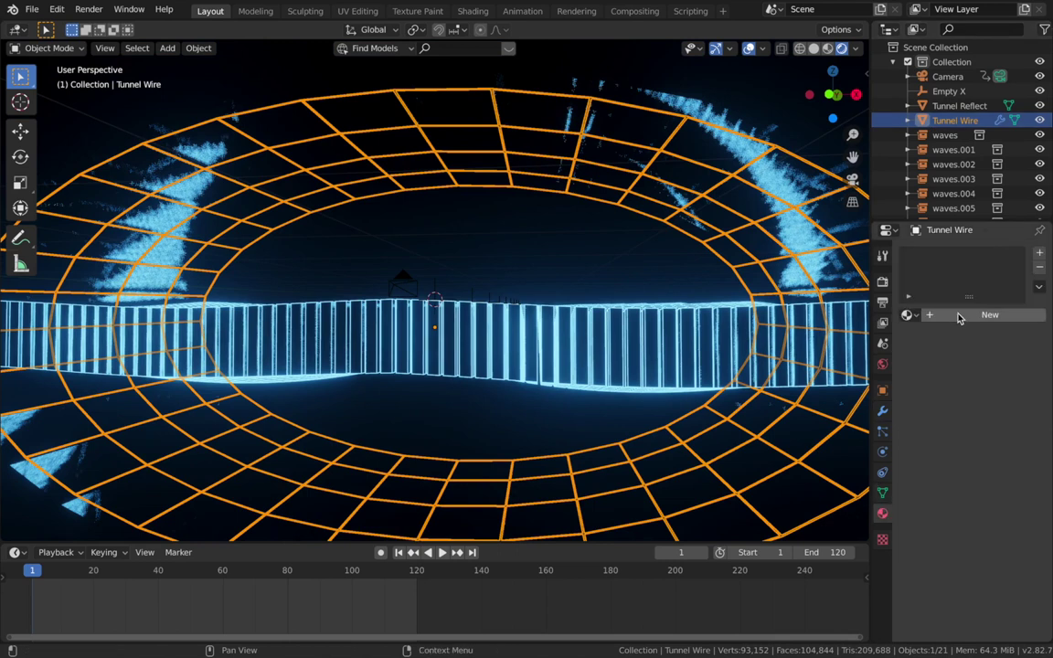
{"action": "left_click", "coordinate": [958, 315]}
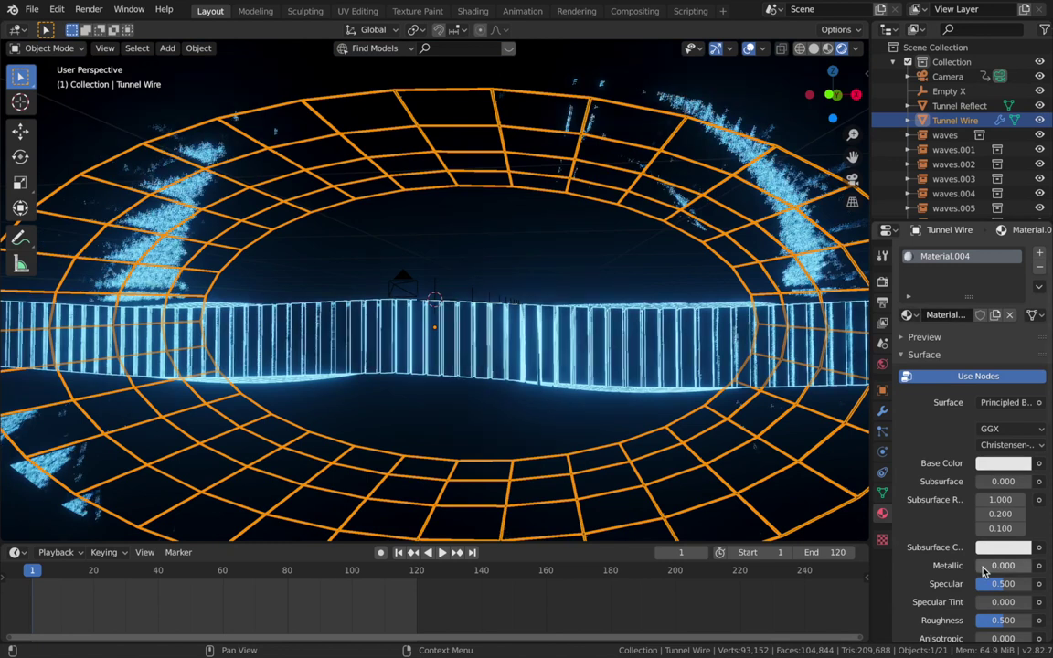
{"action": "left_click_drag", "start_coordinate": [983, 567], "coordinate": [1033, 567]}
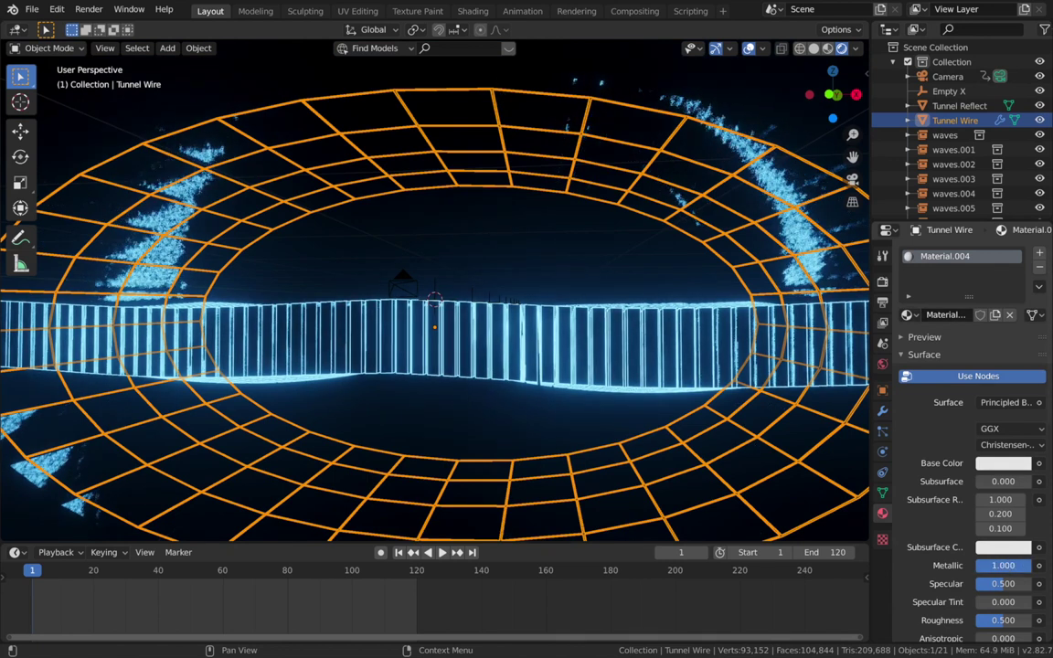
{"action": "left_click", "coordinate": [1005, 464]}
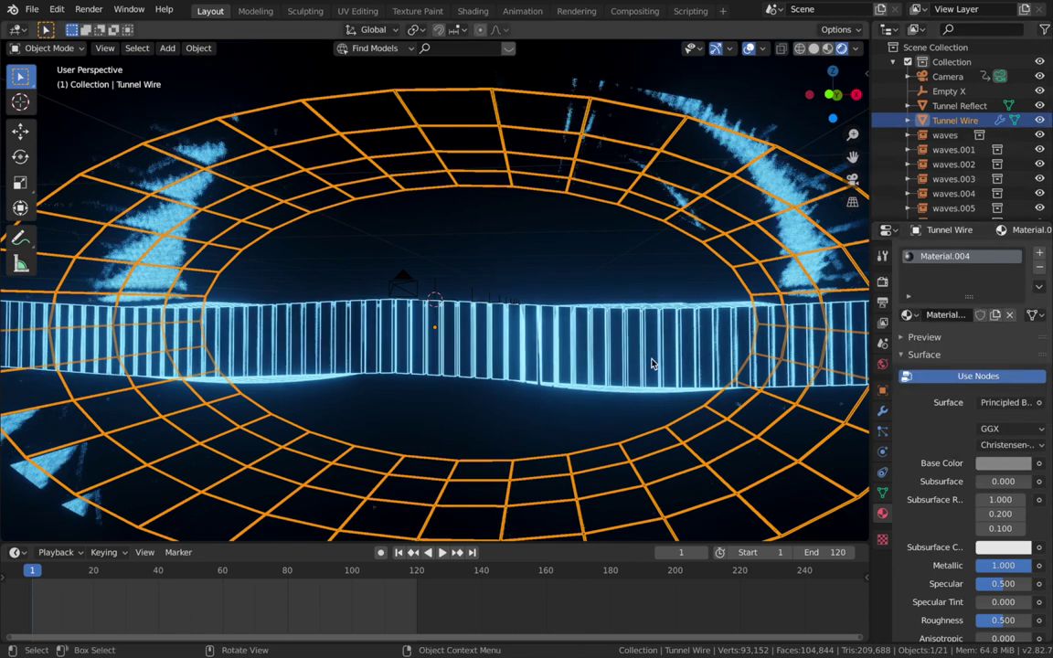
Step: Add a second material slot to Tunnel Wire with a new material using an Emission surface
{"action": "left_click", "coordinate": [1039, 257]}
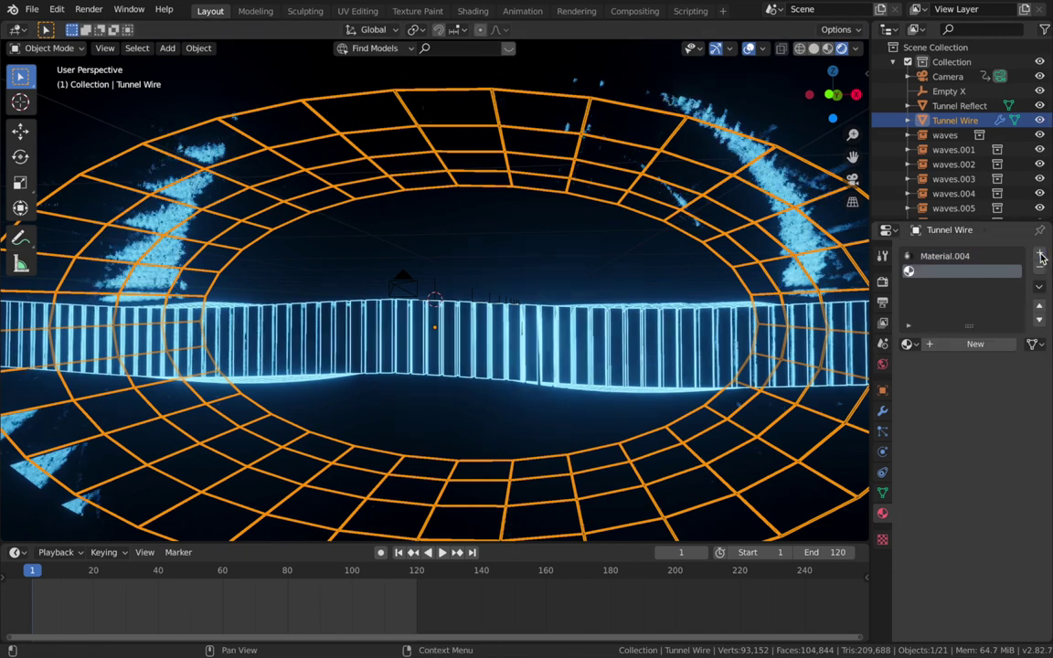
{"action": "left_click", "coordinate": [929, 345]}
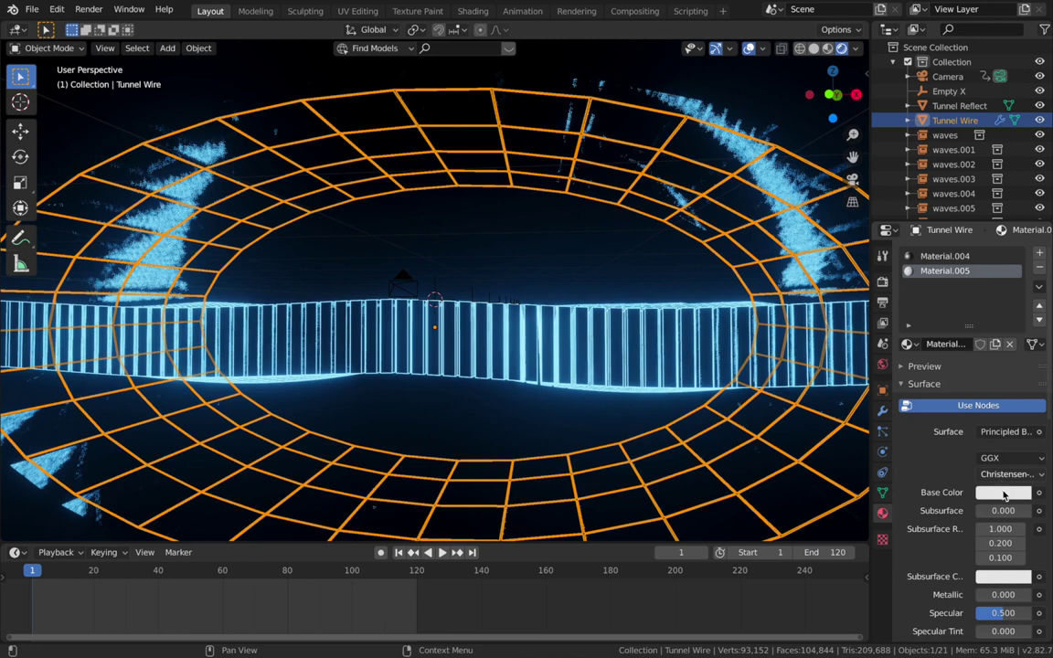
{"action": "left_click", "coordinate": [988, 435]}
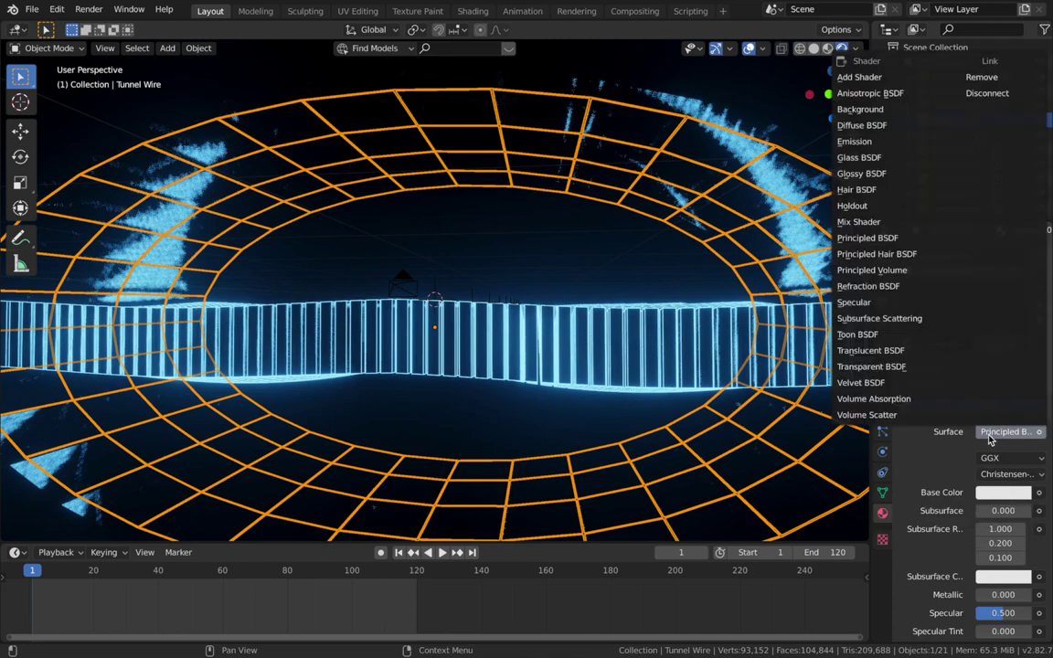
{"action": "left_click", "coordinate": [856, 142]}
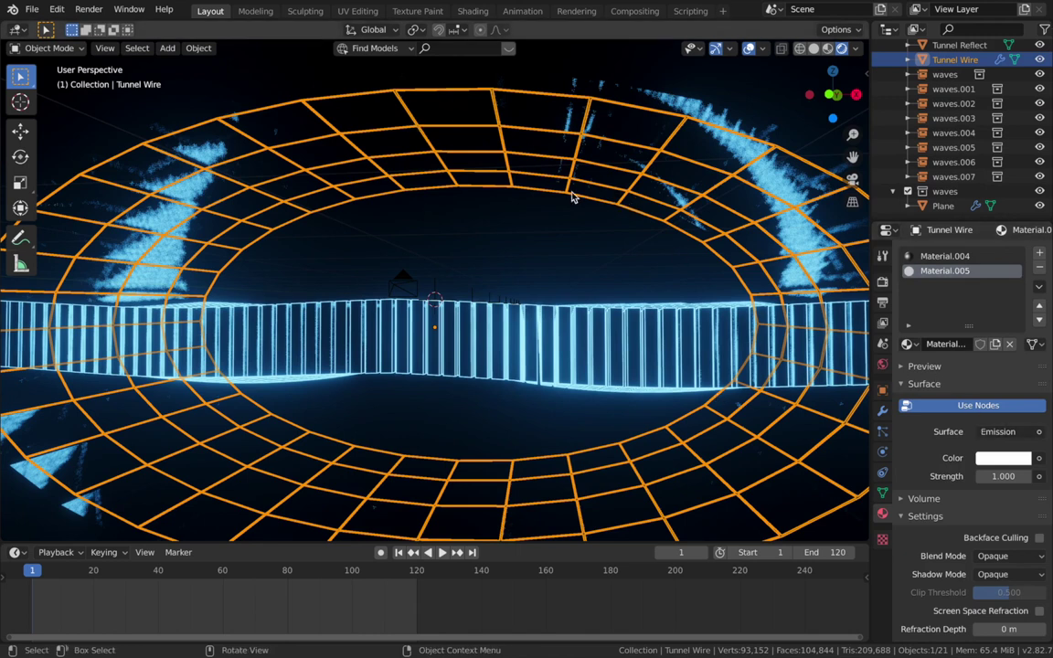
Step: Apply the Wireframe modifier on Tunnel Wire so its wires become real mesh geometry
{"action": "key", "text": "Tab"}
{"action": "key", "text": "Tab"}
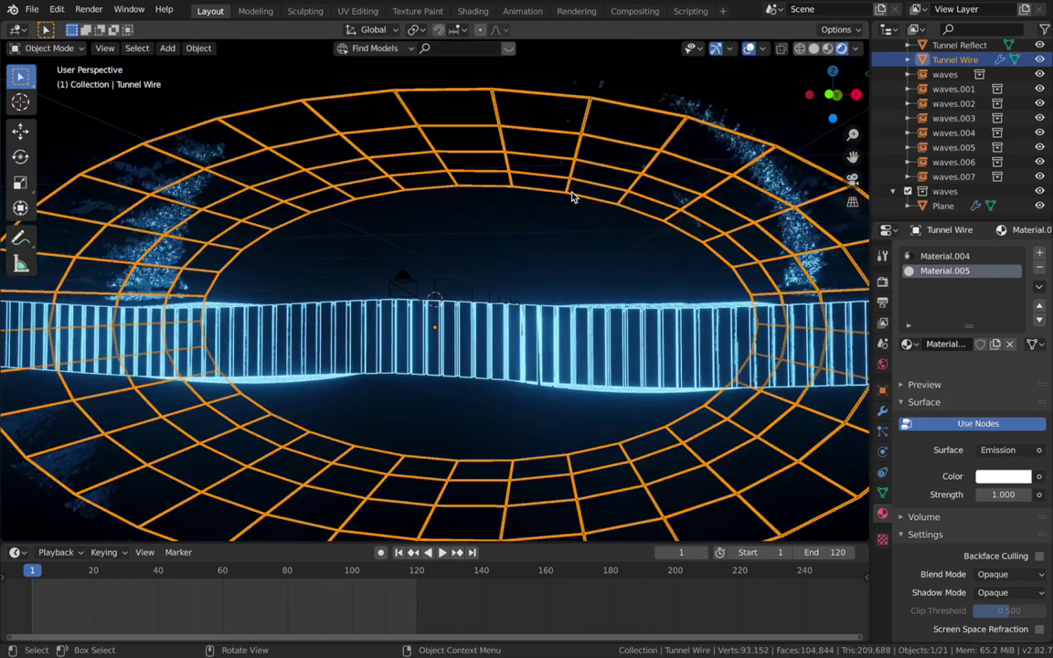
{"action": "key", "text": "Tab"}
{"action": "key", "text": "Tab"}
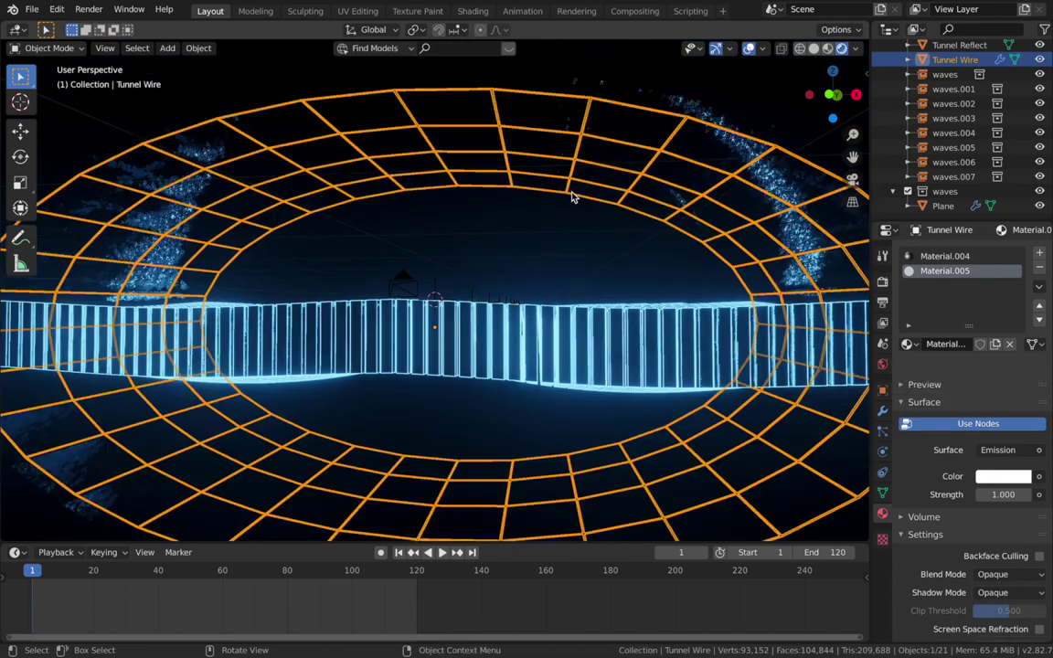
{"action": "scroll", "coordinate": [960, 411], "scroll_direction": "down", "scroll_amount": 1}
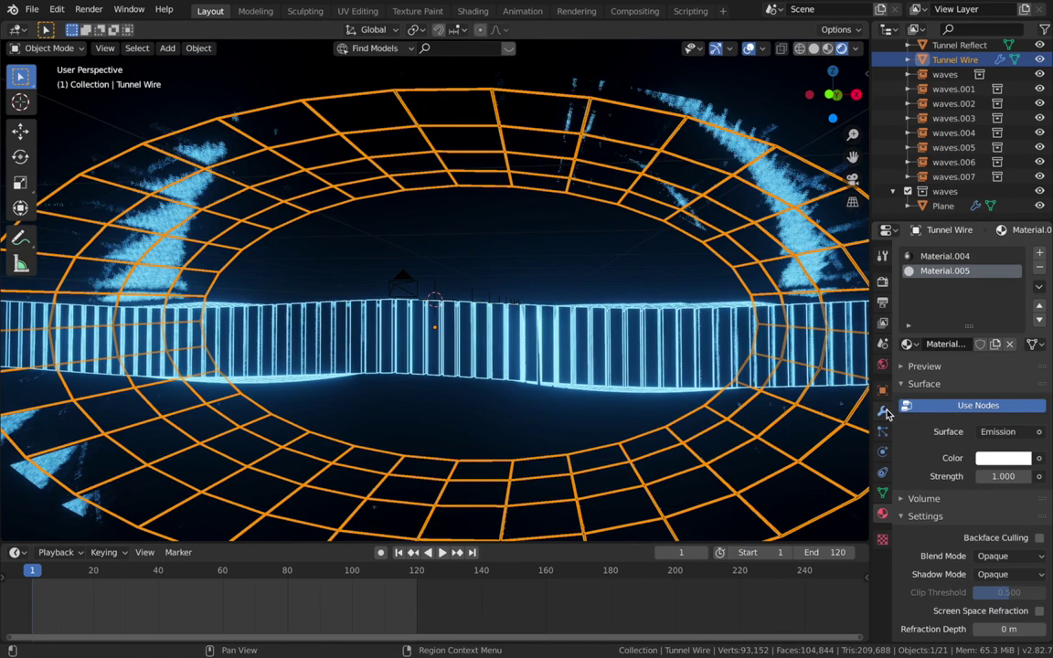
{"action": "left_click", "coordinate": [882, 411]}
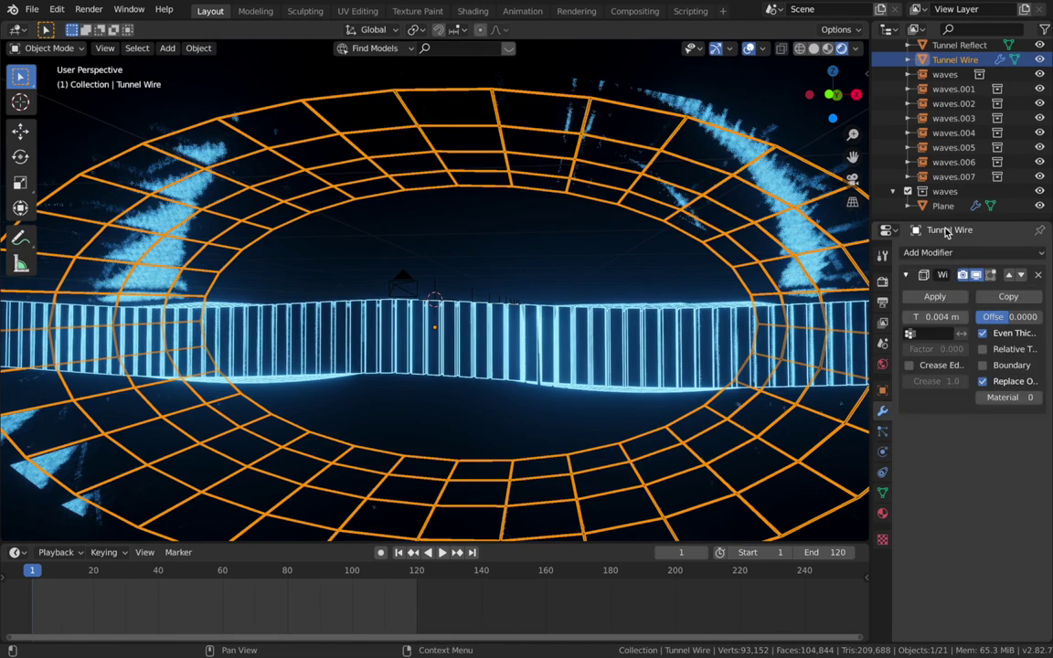
{"action": "left_click", "coordinate": [935, 297]}
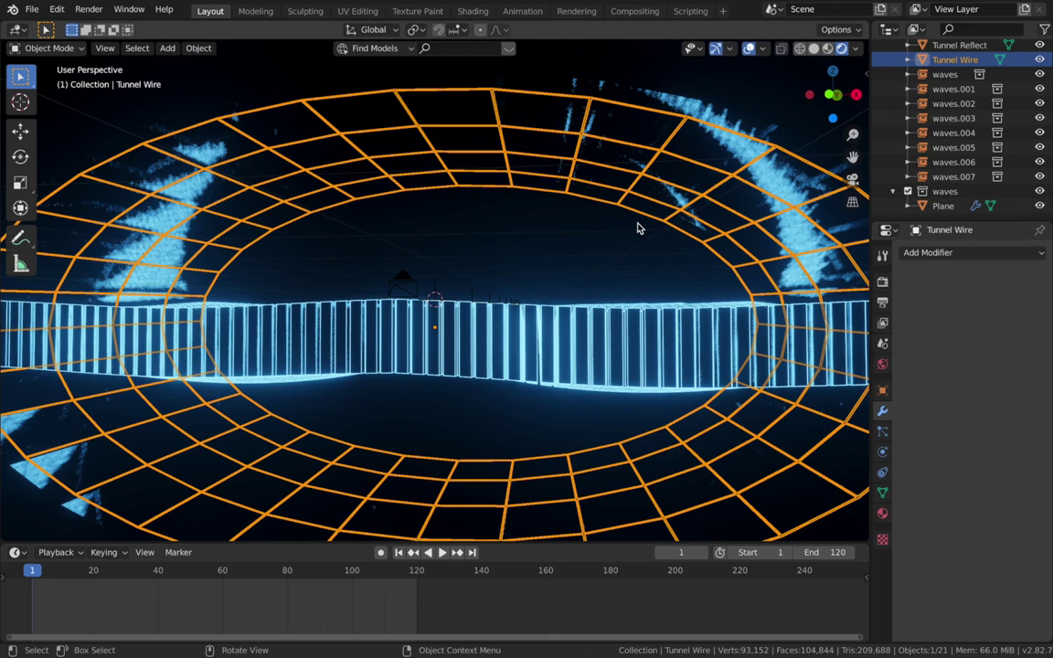
Step: Select Tunnel Reflect and Tunnel Wire together and move both into the waves collection
{"action": "key", "text": "Tab"}
{"action": "middle_click_drag", "start_coordinate": [384, 229], "coordinate": [135, 235]}
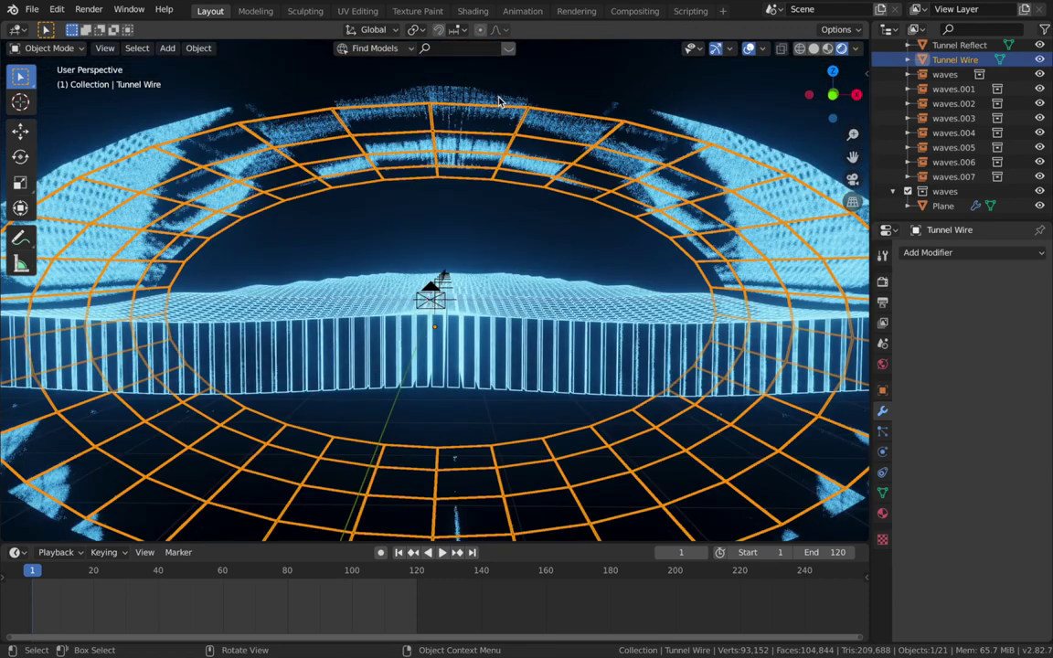
{"action": "left_click", "coordinate": [499, 101], "text": "shift"}
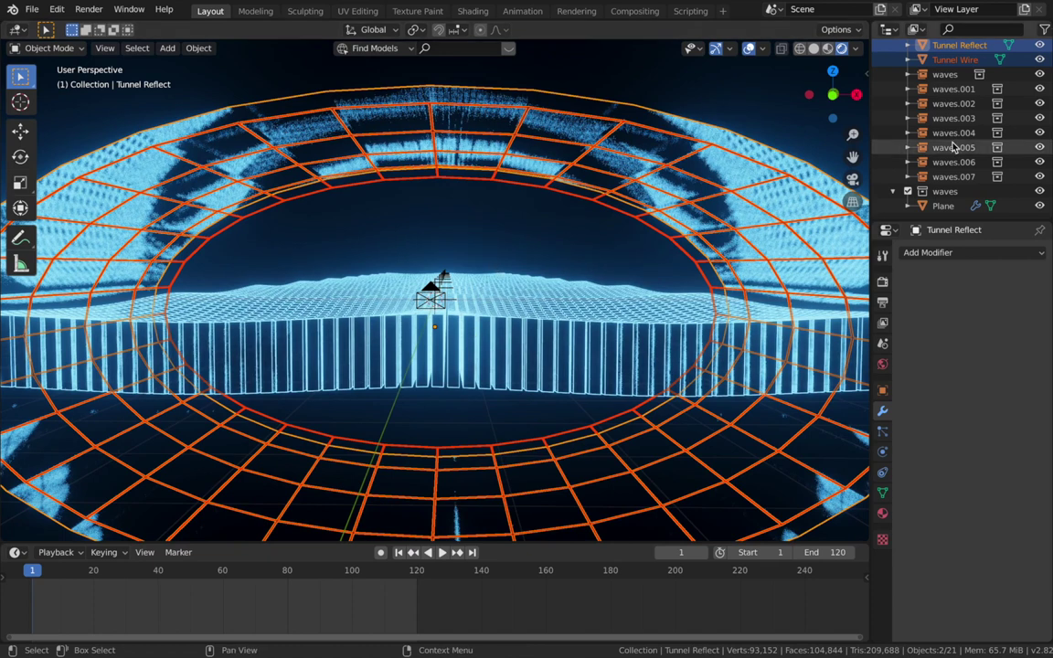
{"action": "left_click", "coordinate": [956, 61]}
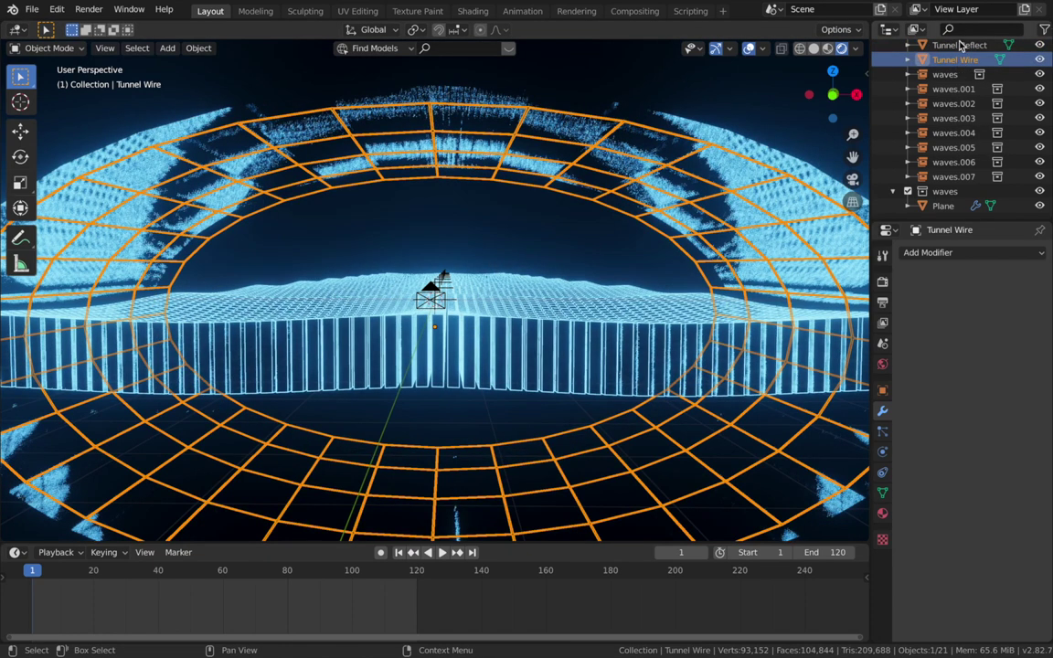
{"action": "left_click", "coordinate": [960, 44], "text": "ctrl"}
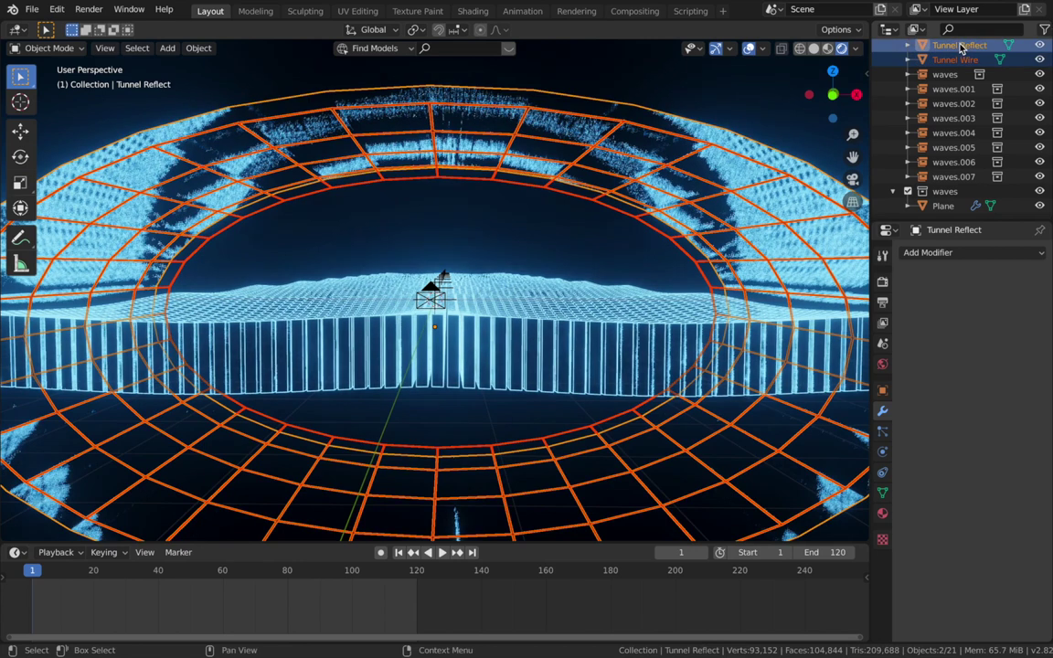
{"action": "left_click_drag", "start_coordinate": [959, 43], "coordinate": [939, 199]}
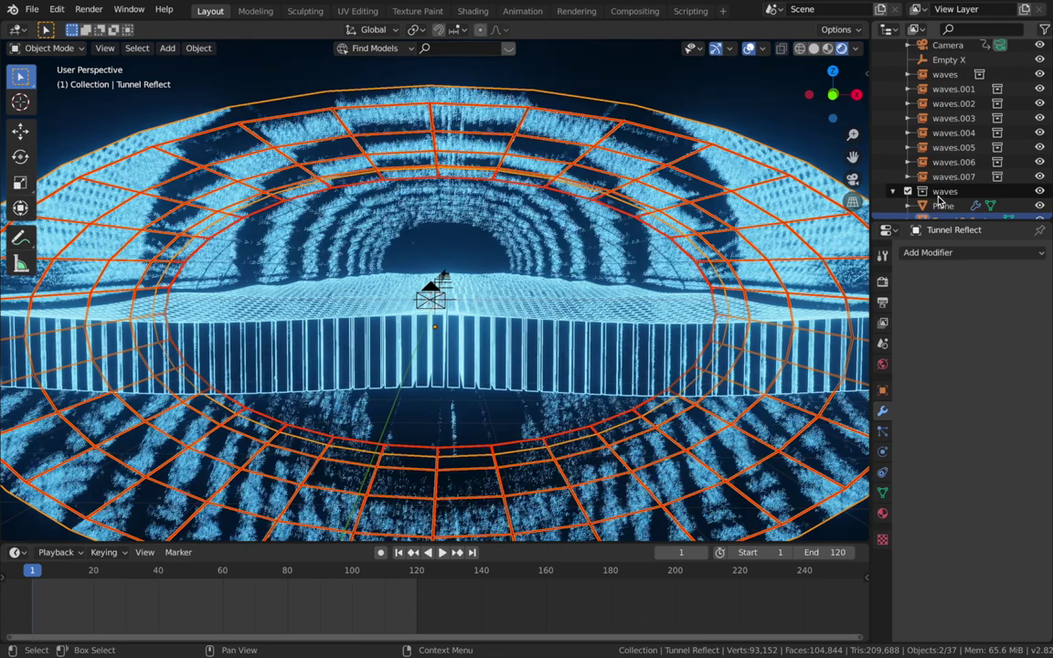
Step: Check the instanced tunnel through the camera view and return to the perspective view
{"action": "left_click", "coordinate": [454, 257]}
{"action": "key", "text": "KP_0"}
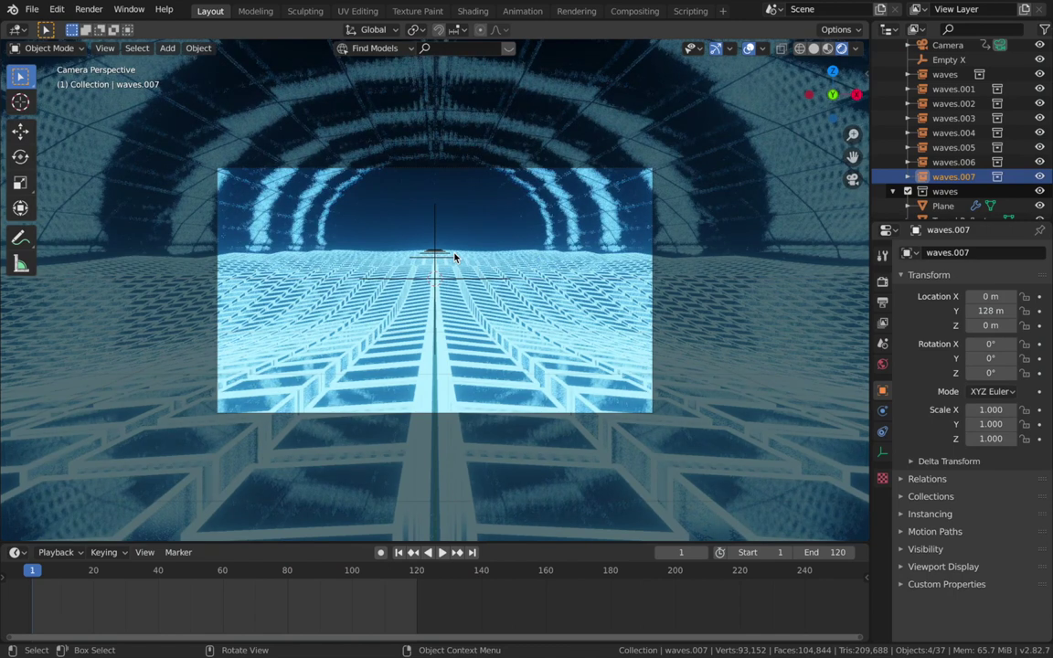
{"action": "key", "text": "KP_0"}
Step: Edit Tunnel Wire in face select mode and randomly select 19.057% of its faces with random seed 77
{"action": "scroll", "coordinate": [955, 183], "scroll_direction": "down", "scroll_amount": 2}
{"action": "left_click", "coordinate": [955, 205]}
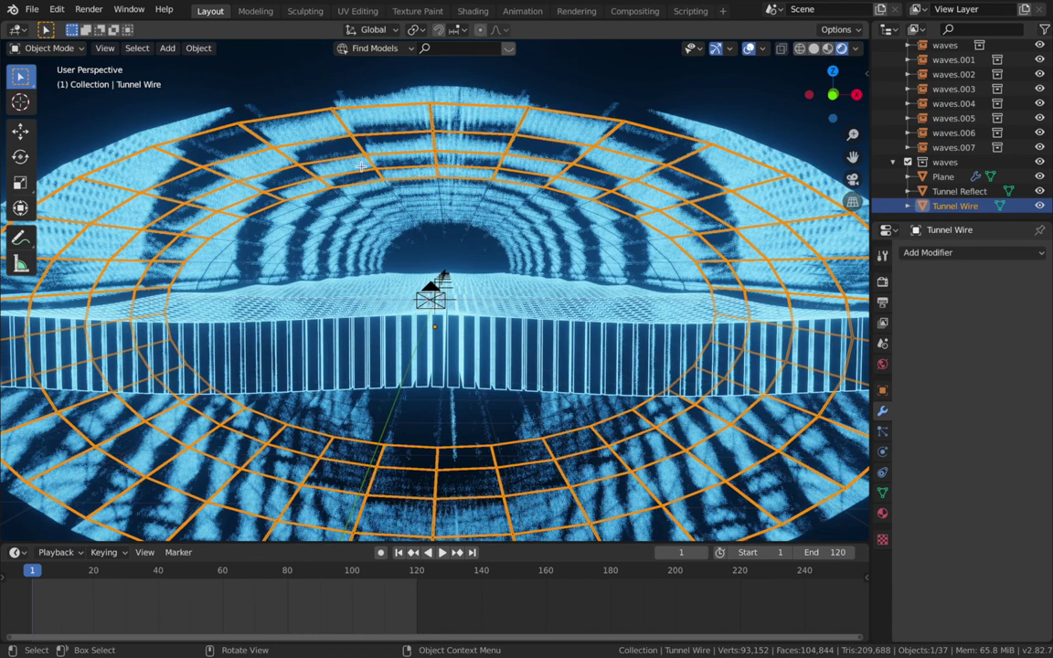
{"action": "key", "text": "Tab"}
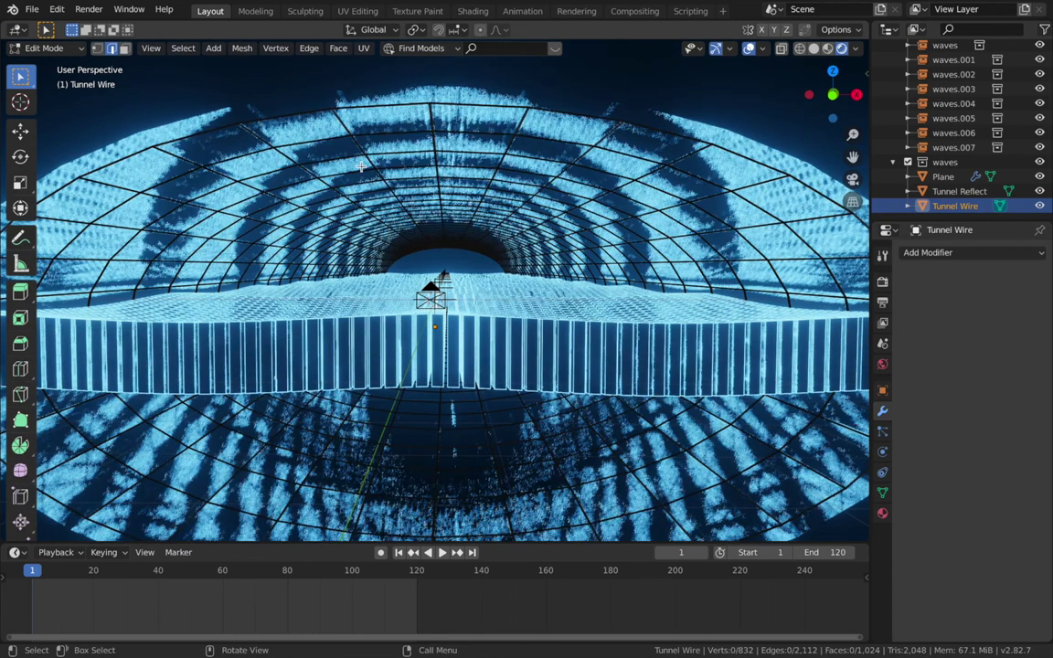
{"action": "left_click", "coordinate": [124, 48]}
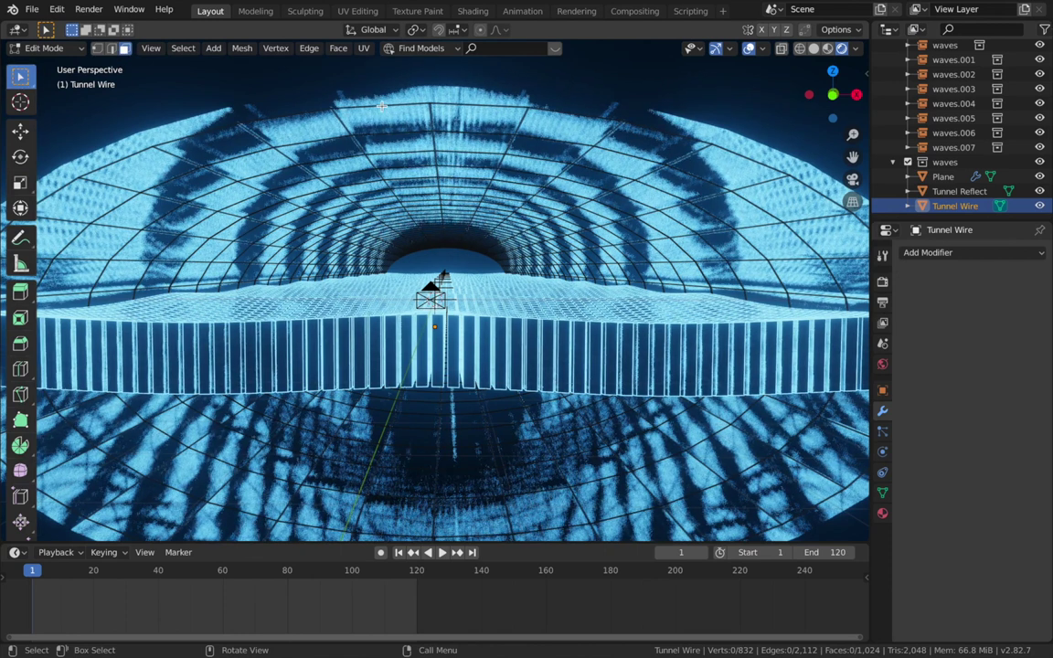
{"action": "left_click", "coordinate": [479, 106]}
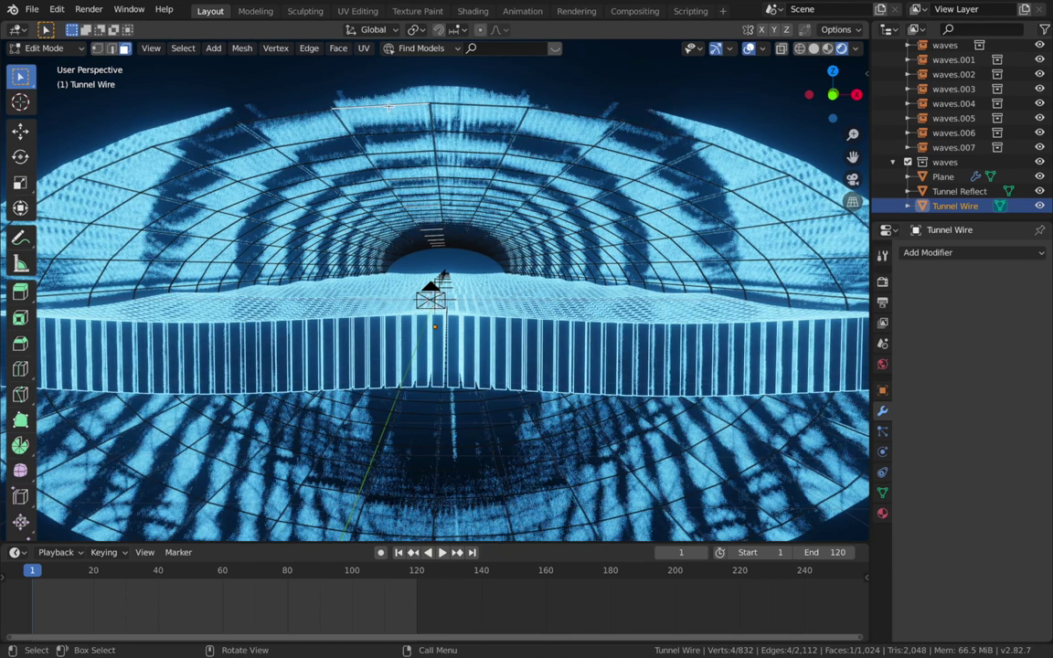
{"action": "left_click", "coordinate": [183, 49]}
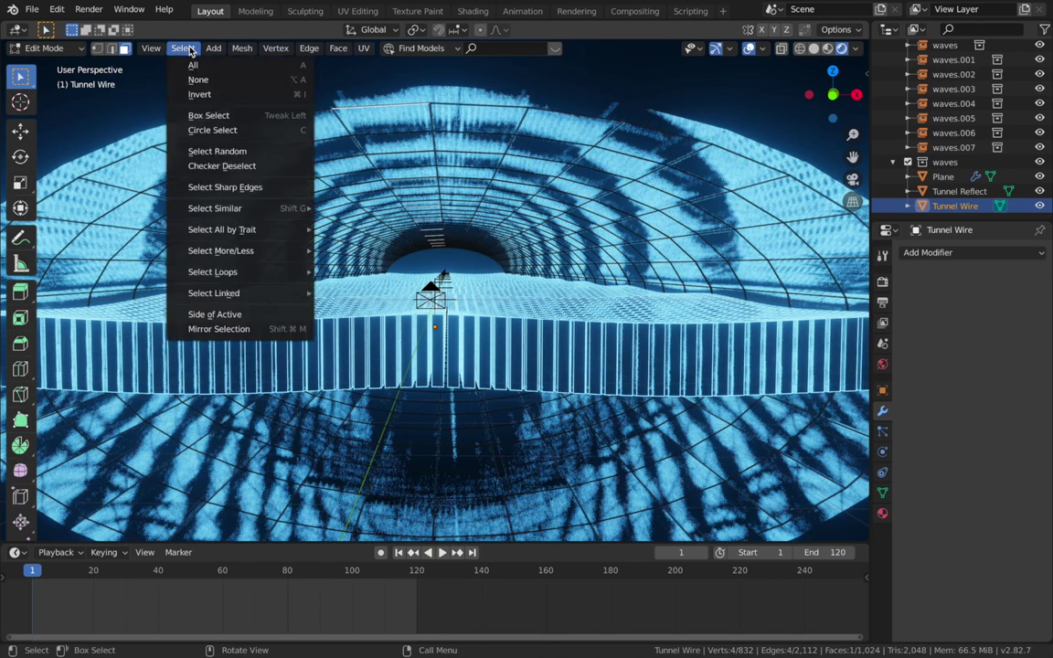
{"action": "left_click", "coordinate": [245, 156]}
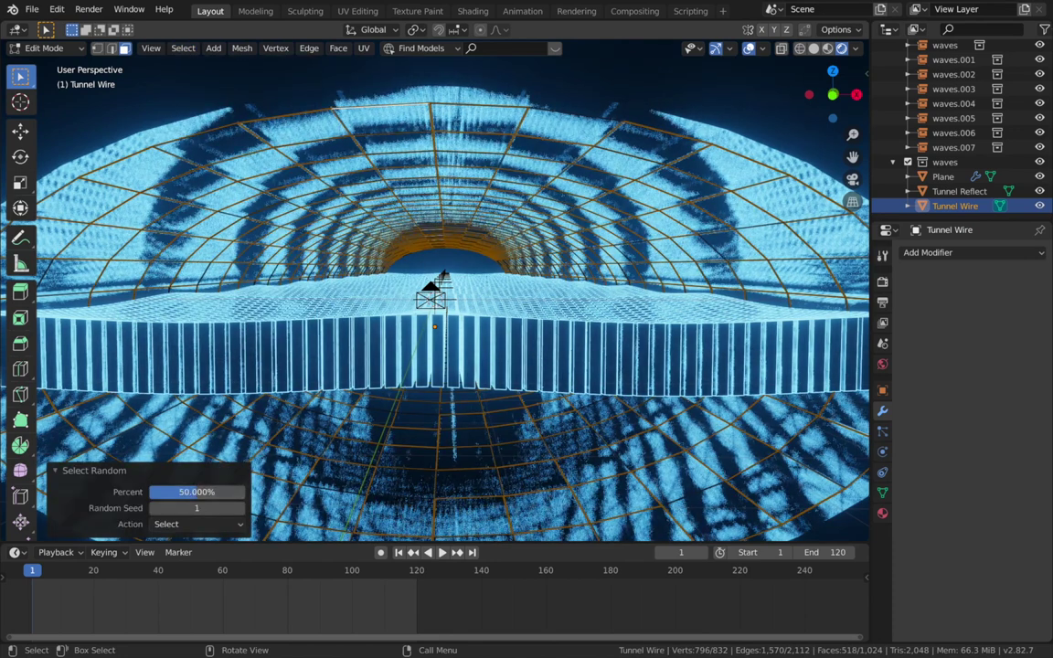
{"action": "mouse_move", "coordinate": [187, 496]}
{"action": "left_mouse_down"}
{"action": "mouse_move", "coordinate": [172, 496]}
{"action": "mouse_move", "coordinate": [187, 497]}
{"action": "left_mouse_up"}
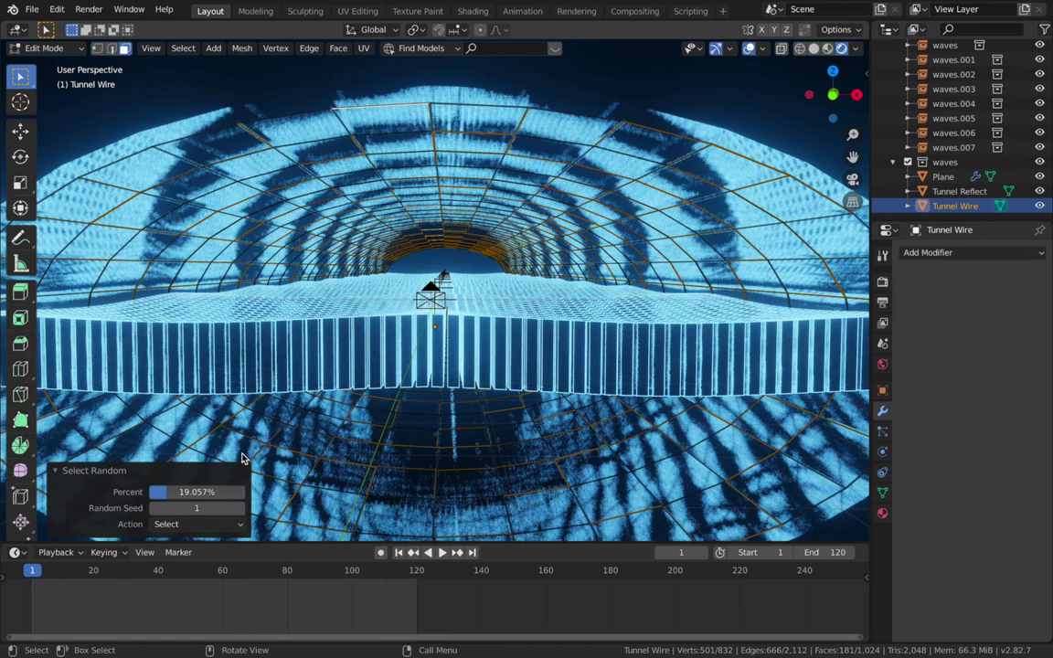
{"action": "mouse_move", "coordinate": [197, 507]}
{"action": "left_mouse_down"}
{"action": "mouse_move", "coordinate": [238, 507]}
{"action": "mouse_move", "coordinate": [195, 507]}
{"action": "mouse_move", "coordinate": [226, 507]}
{"action": "mouse_move", "coordinate": [190, 494]}
{"action": "left_mouse_up"}
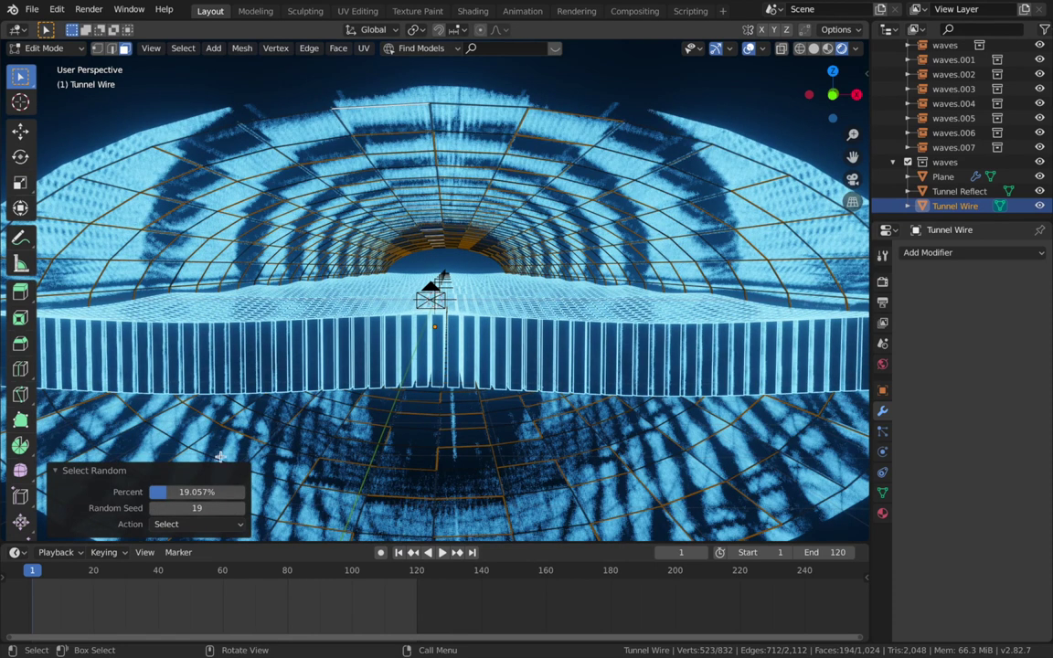
{"action": "left_click_drag", "start_coordinate": [169, 509], "coordinate": [212, 509]}
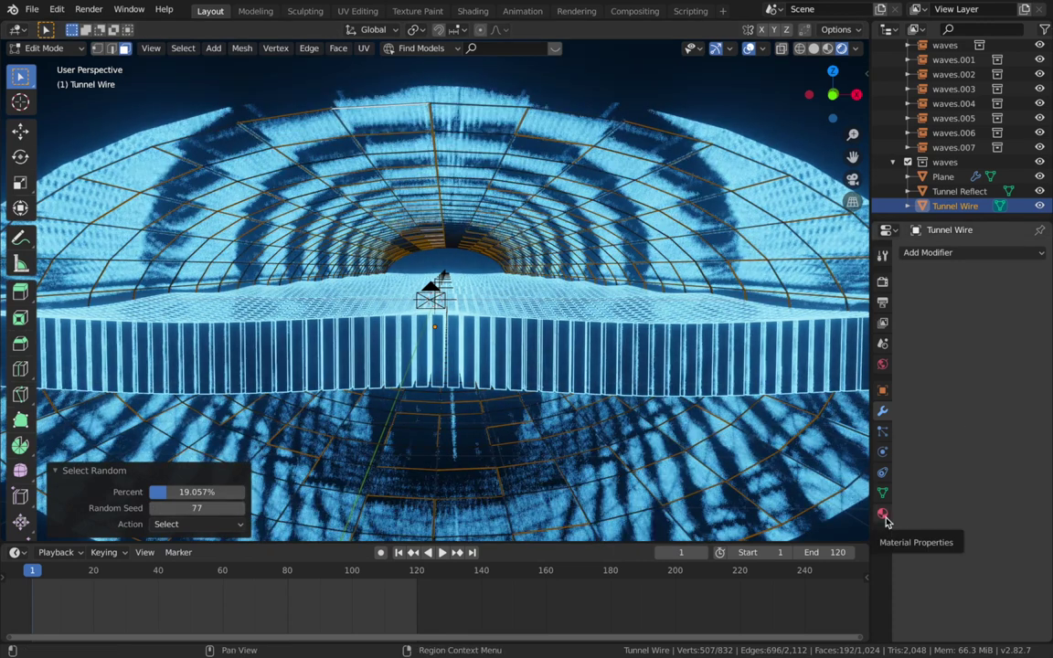
Step: Assign the emission material Material.005 to the selected faces, return to Object Mode and hide the viewport overlays
{"action": "left_click", "coordinate": [882, 514]}
{"action": "left_click", "coordinate": [951, 271]}
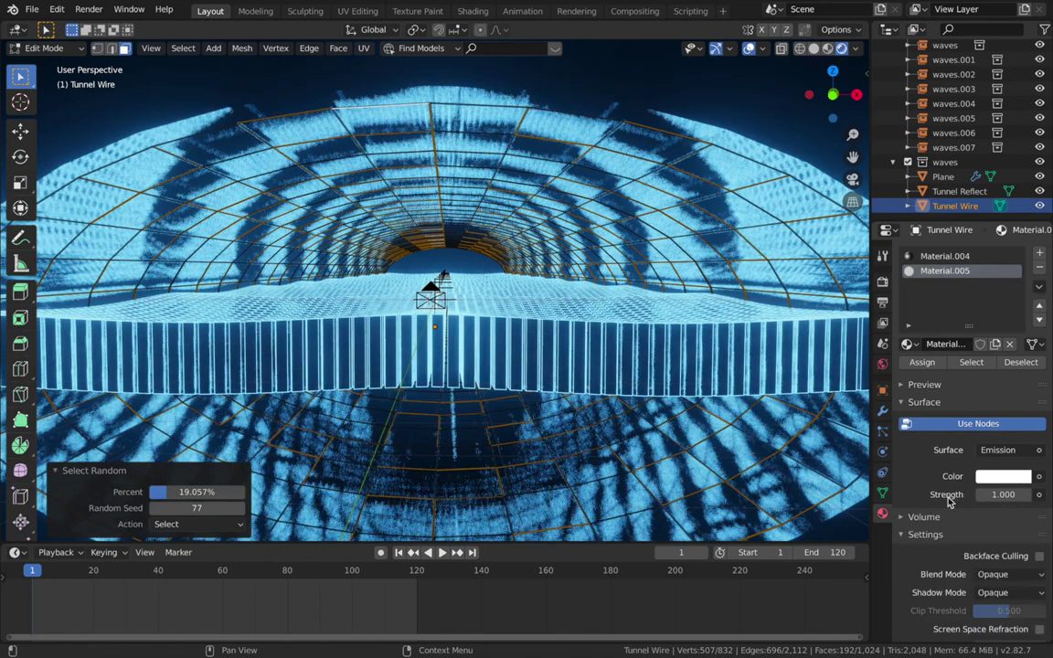
{"action": "left_click", "coordinate": [932, 365]}
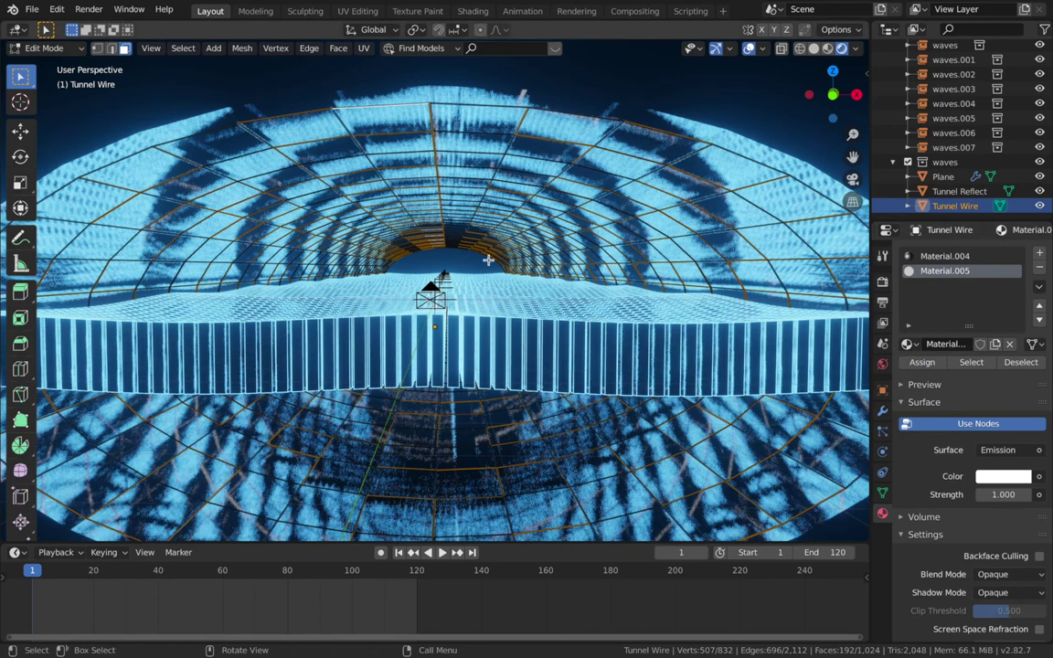
{"action": "key", "text": "Tab"}
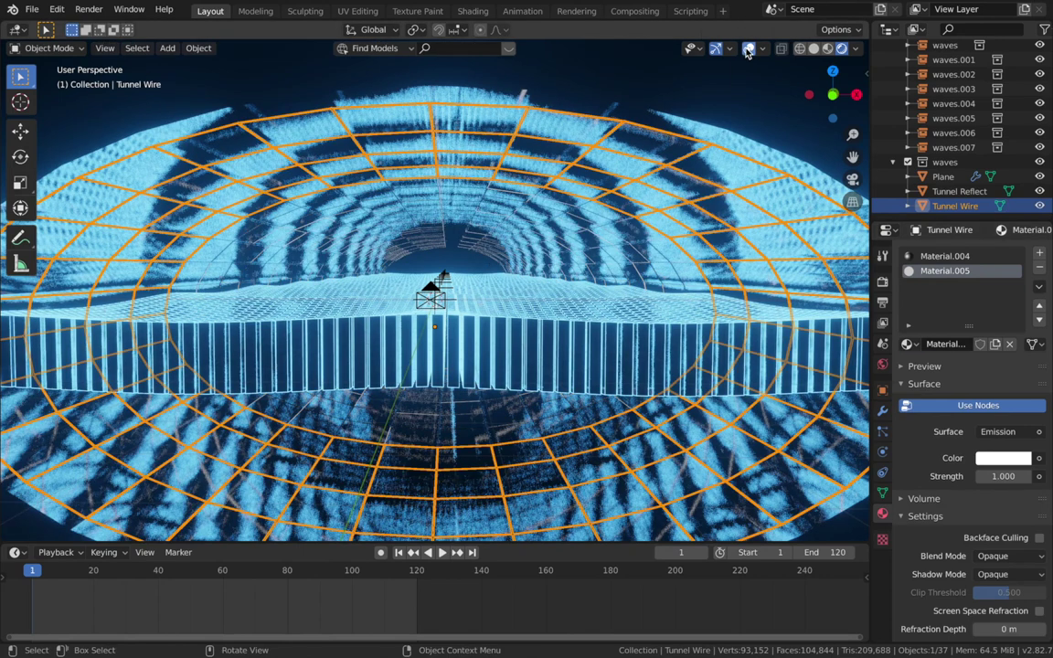
{"action": "left_click", "coordinate": [748, 49]}
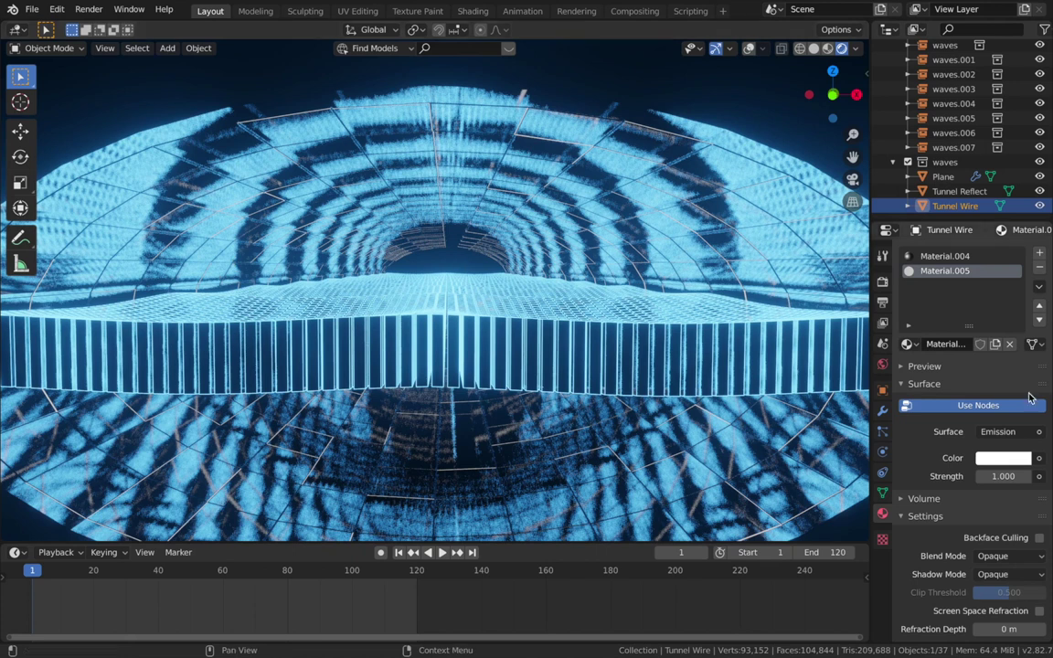
Step: Set Material.005's emission strength to 8 and change its emission color to orange
{"action": "left_click", "coordinate": [1001, 476]}
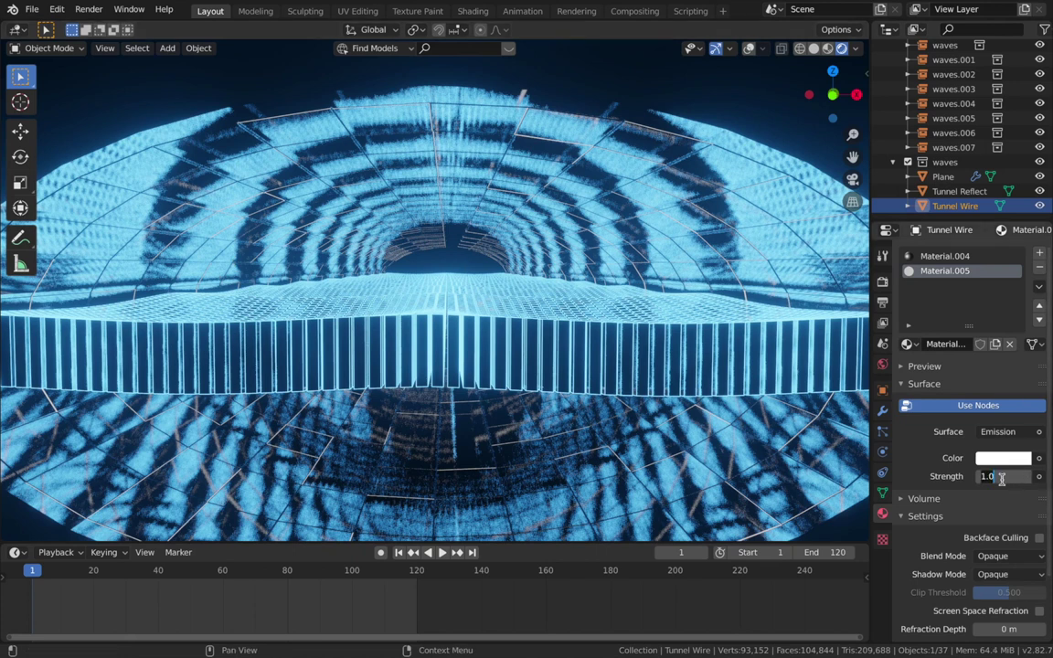
{"action": "left_click", "coordinate": [1002, 458]}
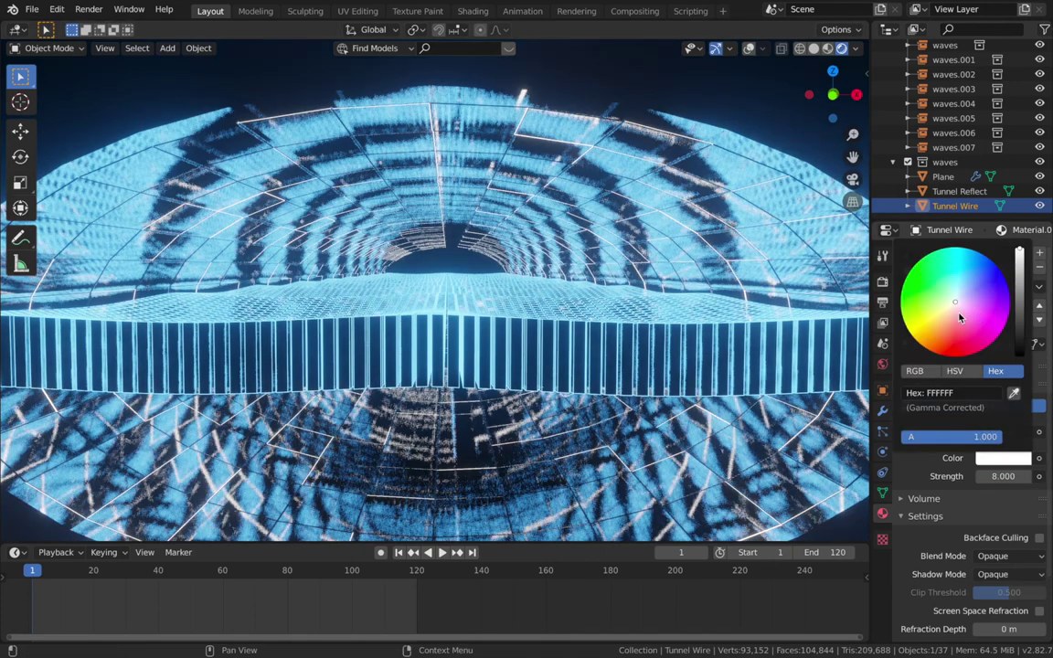
{"action": "mouse_move", "coordinate": [957, 317]}
{"action": "left_mouse_down"}
{"action": "mouse_move", "coordinate": [924, 348]}
{"action": "mouse_move", "coordinate": [934, 345]}
{"action": "left_mouse_up"}
{"action": "scroll", "coordinate": [358, 125], "scroll_direction": "up", "scroll_amount": 3}
{"action": "scroll", "coordinate": [358, 125], "scroll_direction": "down", "scroll_amount": 2}
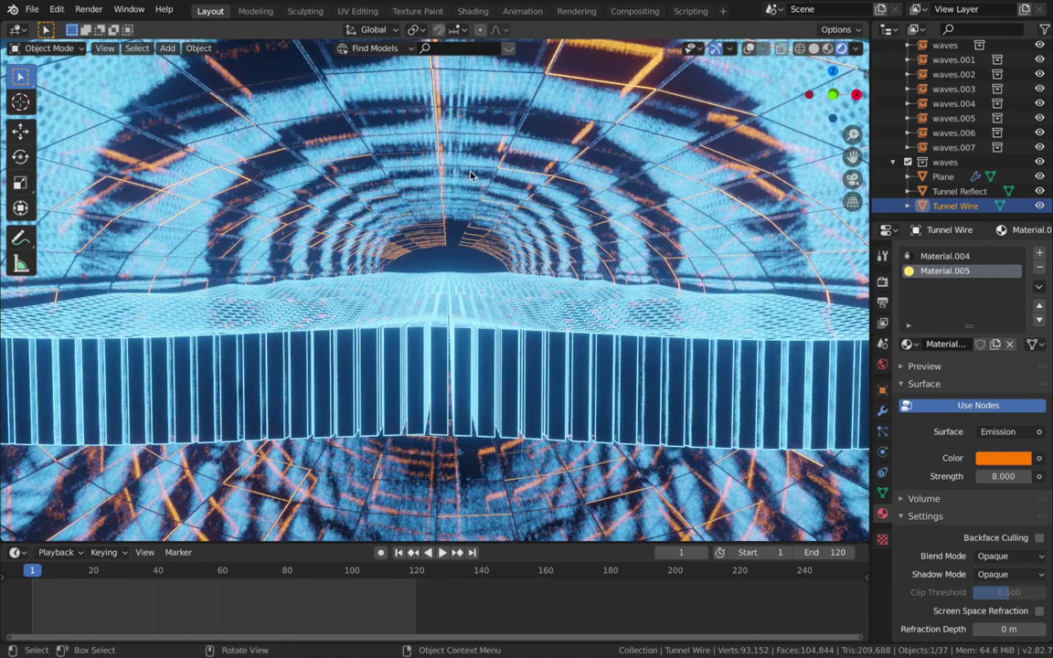
Step: Edit Tunnel Wire with overlays shown and randomly select 19.057% of its faces using random seed 90
{"action": "key", "text": "Tab"}
{"action": "left_click", "coordinate": [748, 49]}
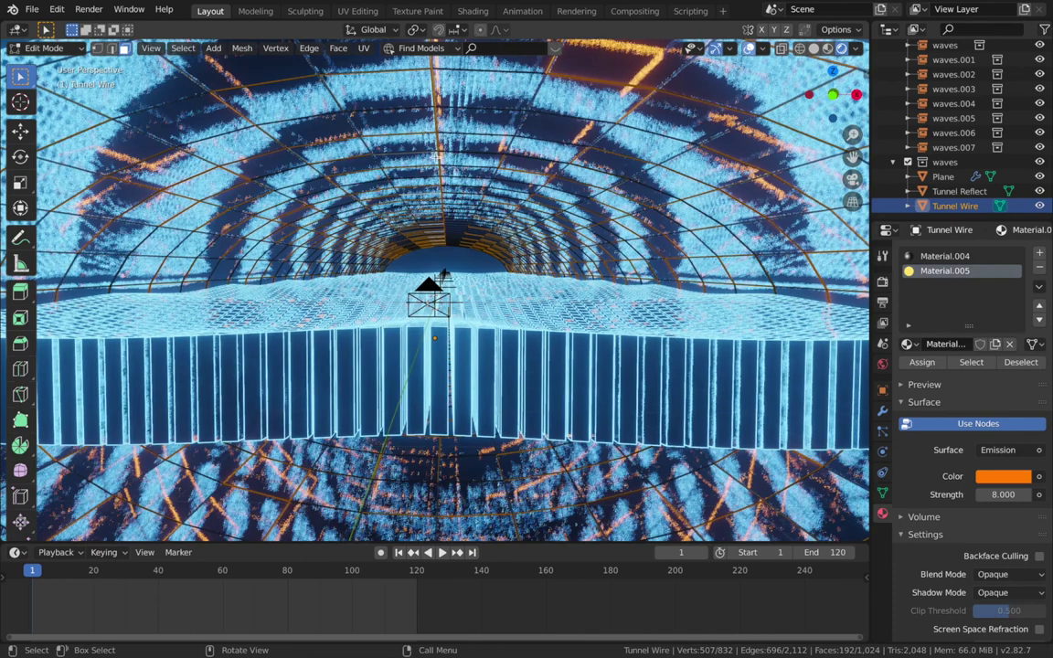
{"action": "left_click", "coordinate": [468, 70]}
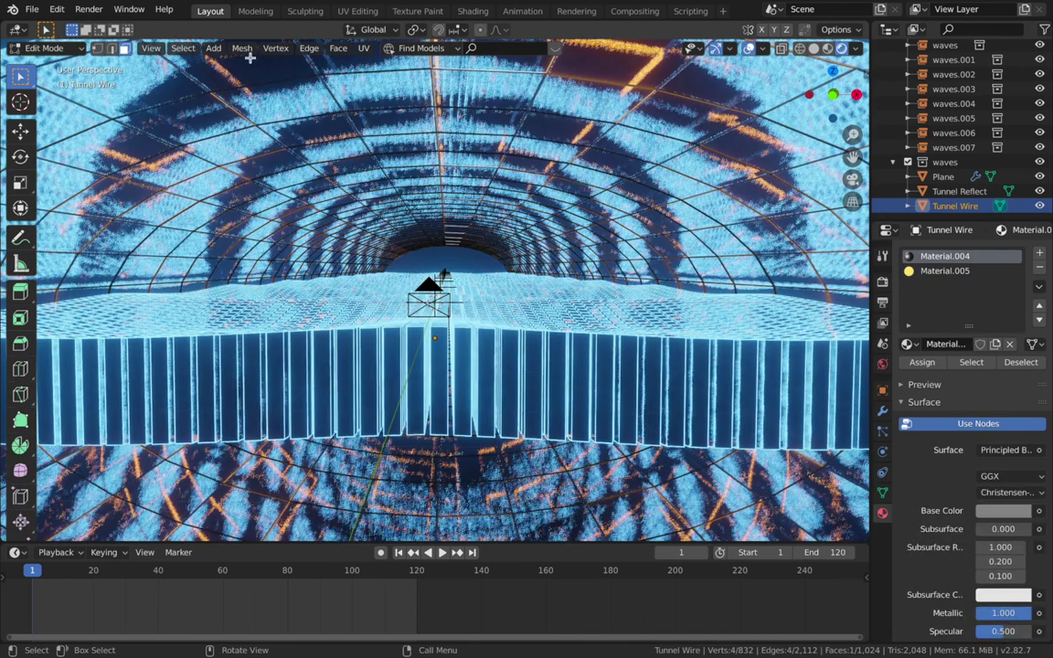
{"action": "left_click", "coordinate": [183, 48]}
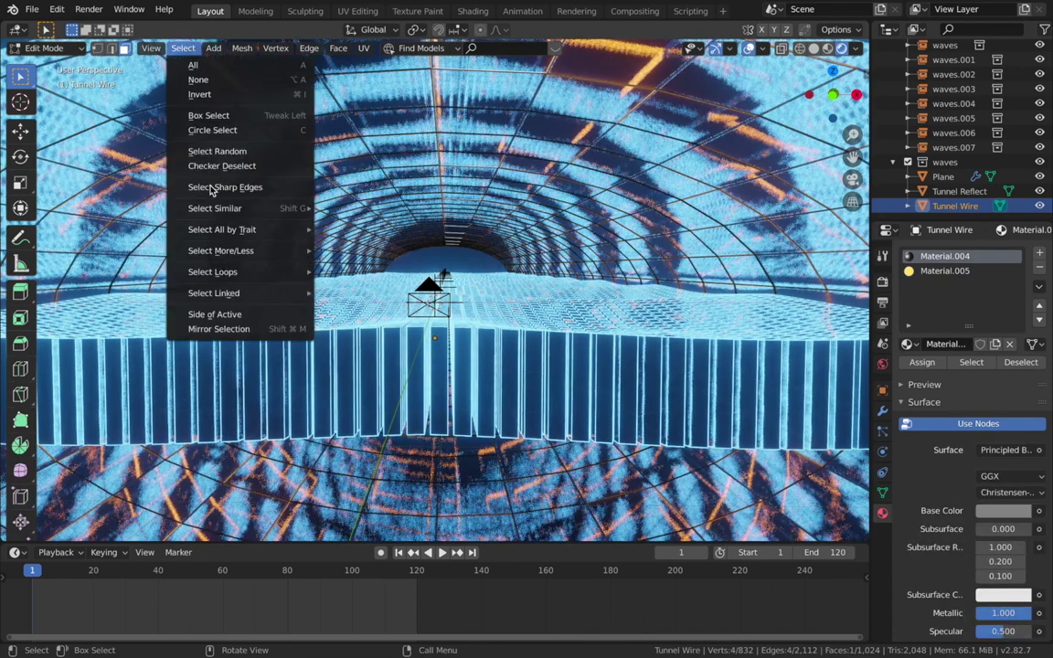
{"action": "left_click", "coordinate": [218, 152]}
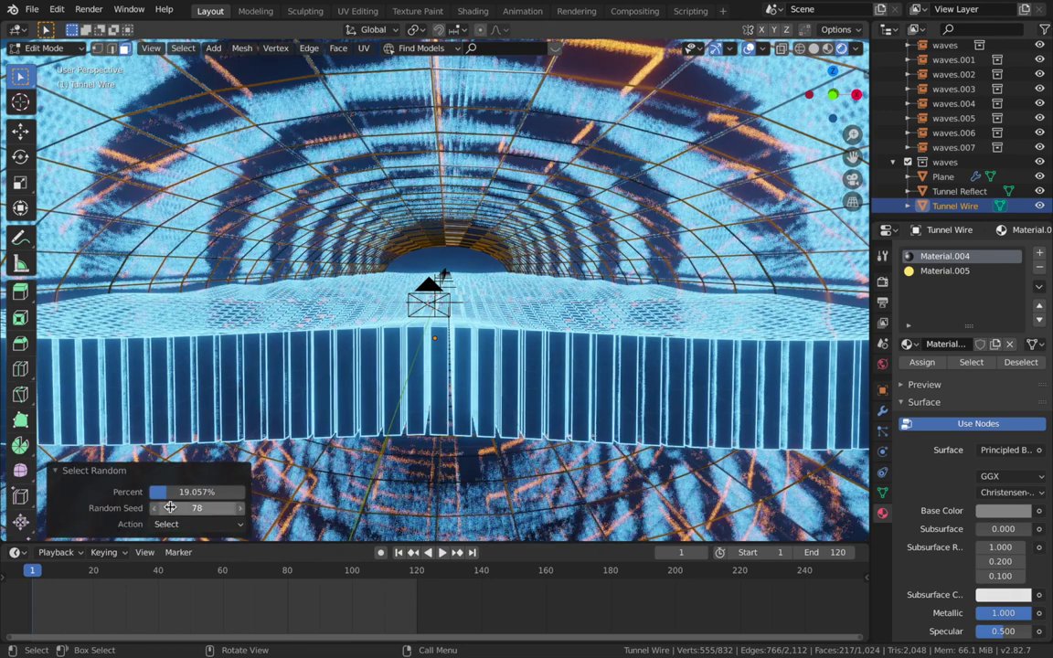
{"action": "mouse_move", "coordinate": [170, 507]}
{"action": "left_mouse_down"}
{"action": "mouse_move", "coordinate": [203, 508]}
{"action": "mouse_move", "coordinate": [170, 507]}
{"action": "left_mouse_up"}
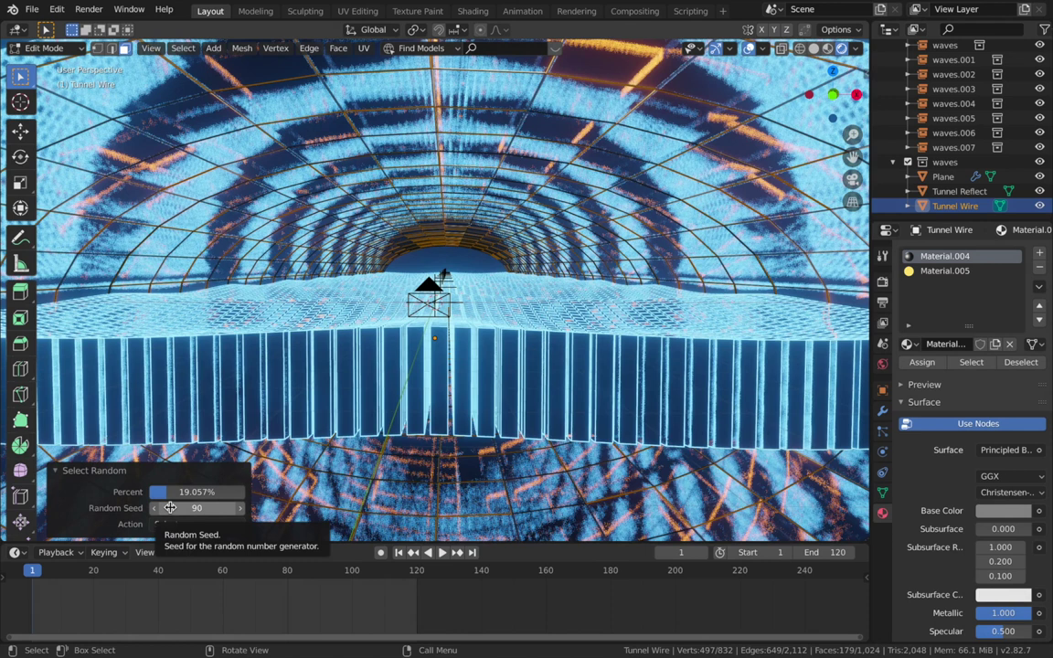
Step: Create an Emission material with strength 8 in a new slot, assign it to the selected faces and return to Object Mode
{"action": "left_click", "coordinate": [1039, 255]}
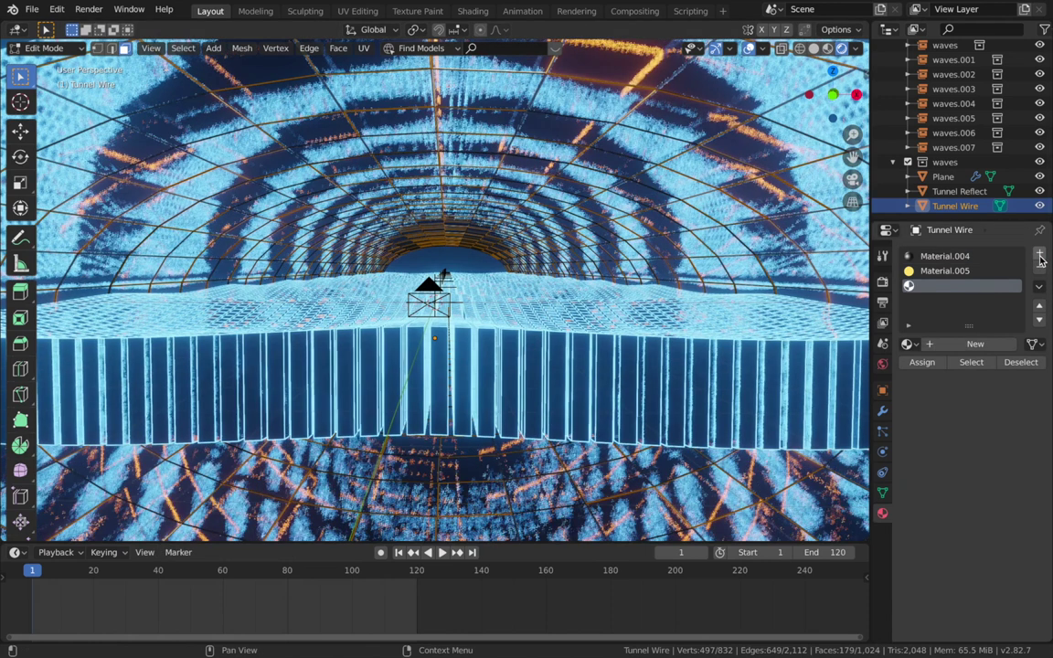
{"action": "left_click", "coordinate": [934, 348]}
{"action": "left_click", "coordinate": [1005, 450]}
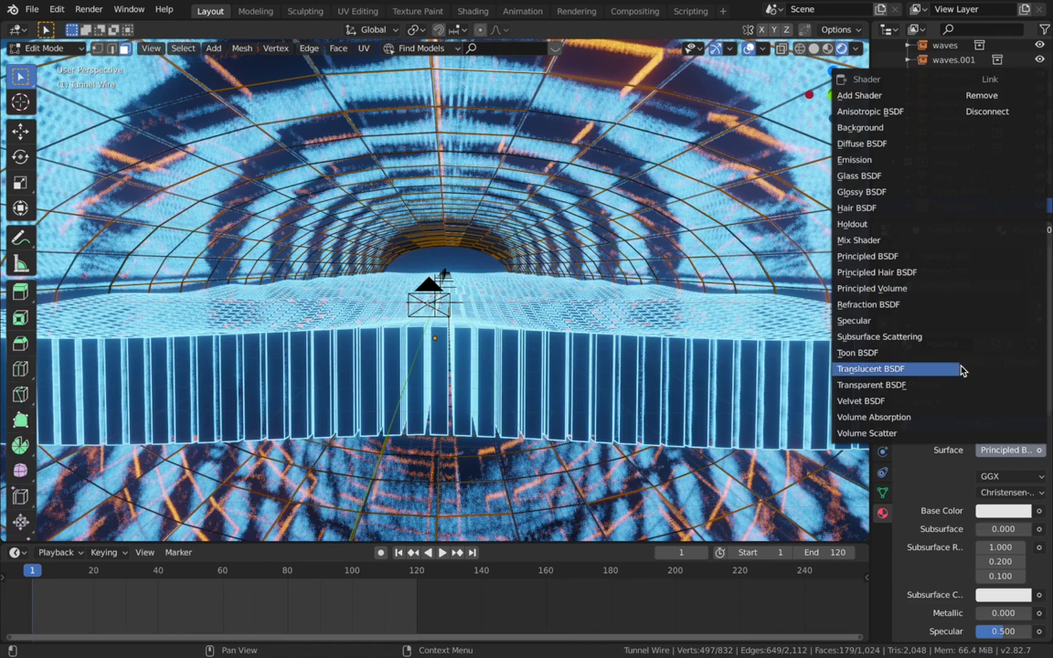
{"action": "left_click", "coordinate": [880, 169]}
{"action": "left_click", "coordinate": [922, 363]}
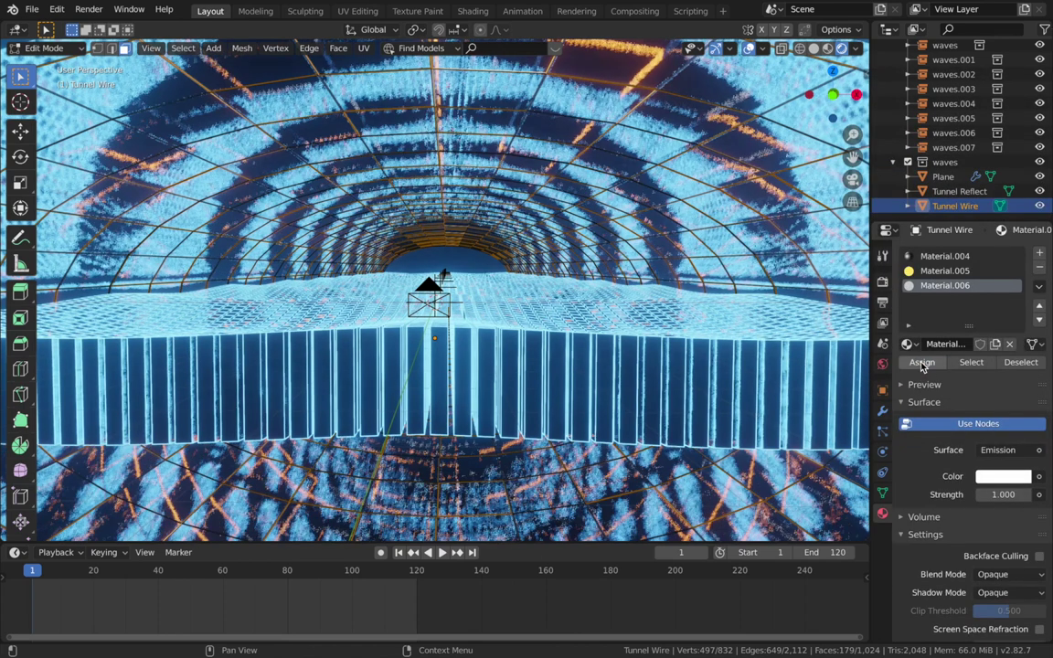
{"action": "left_click", "coordinate": [996, 494]}
{"action": "key", "text": "Return"}
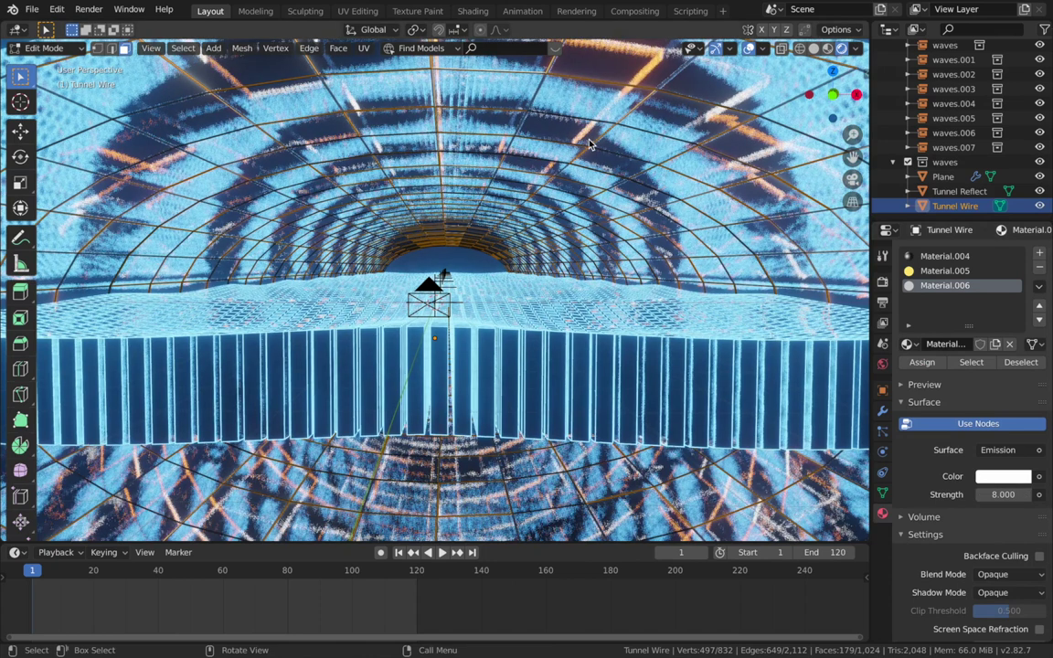
{"action": "key", "text": "Tab"}
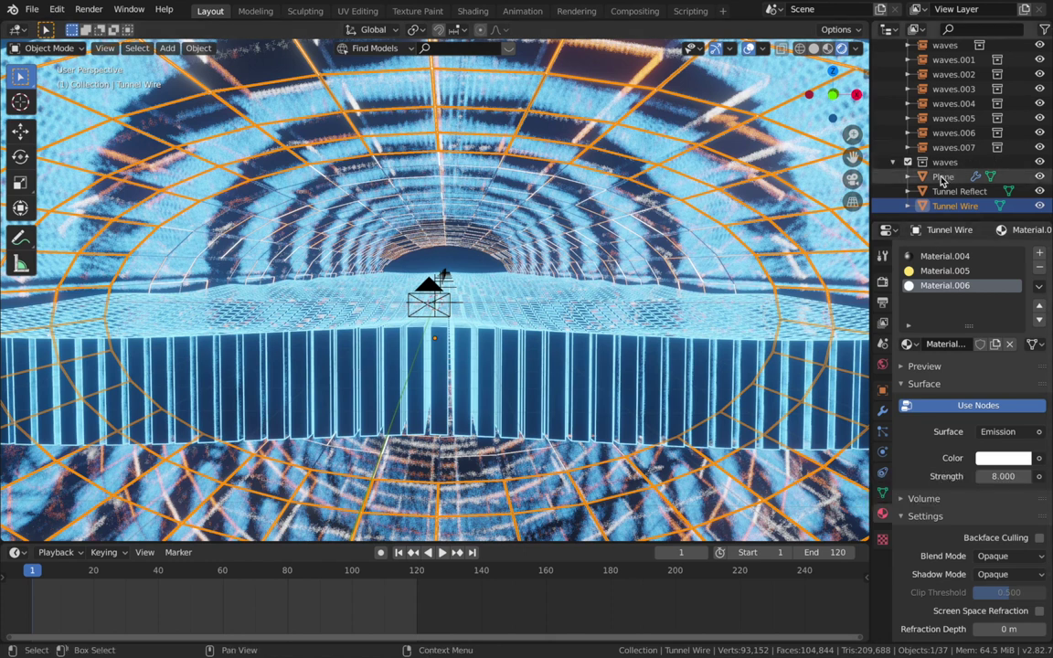
Step: Copy the hex value of the emission color from the Plane's material
{"action": "left_click", "coordinate": [943, 178]}
{"action": "left_click", "coordinate": [1010, 460]}
{"action": "left_click", "coordinate": [954, 371]}
{"action": "left_click", "coordinate": [996, 371]}
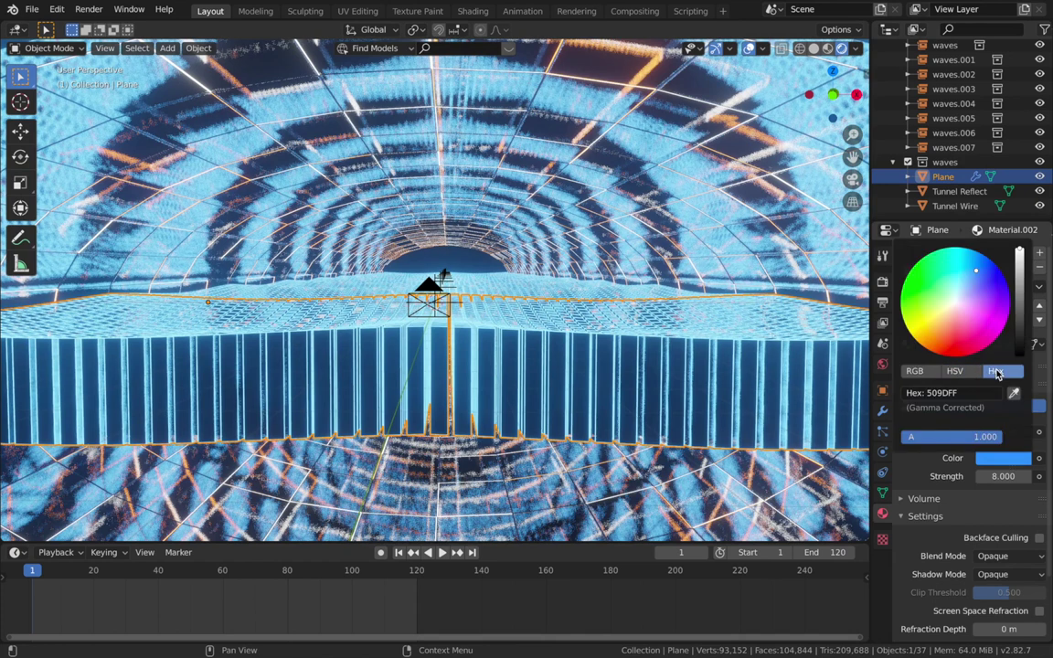
{"action": "left_click", "coordinate": [940, 394]}
{"action": "key", "text": "ctrl+c"}
{"action": "key", "text": "Return"}
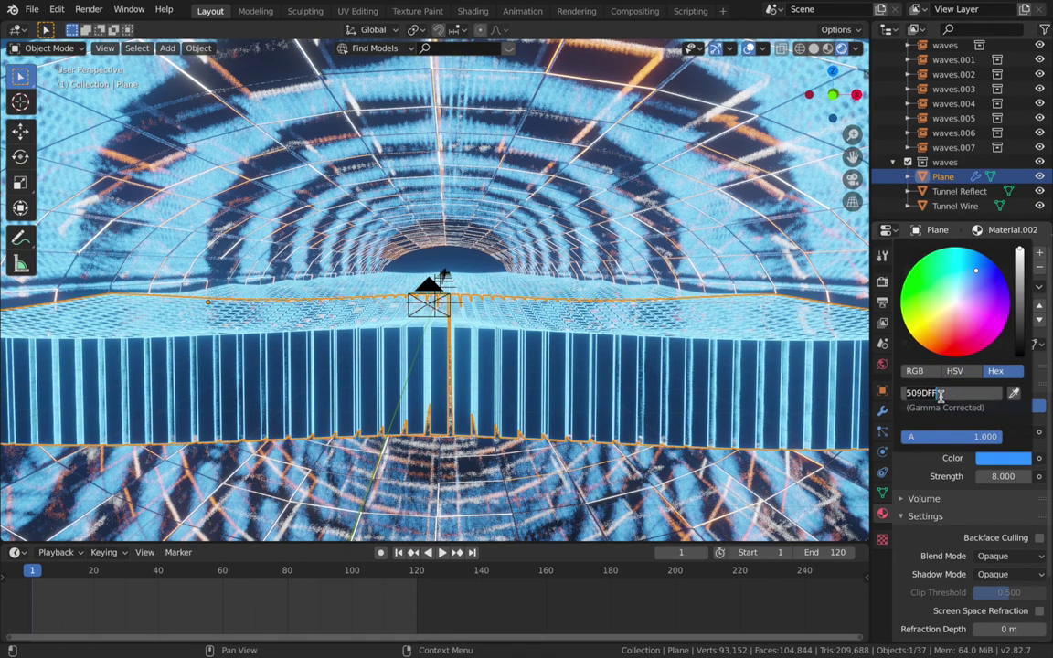
Step: Paste the copied hex color 509DFF as the emission color of Tunnel Wire's Material.006
{"action": "left_click", "coordinate": [967, 208]}
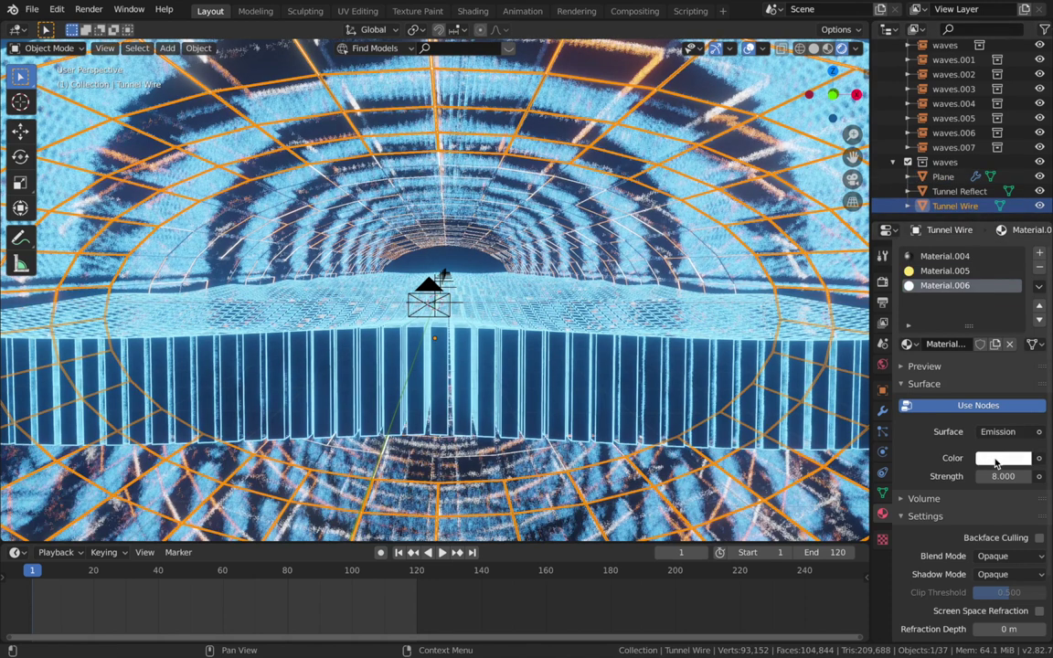
{"action": "left_click", "coordinate": [1002, 458]}
{"action": "left_click", "coordinate": [958, 395]}
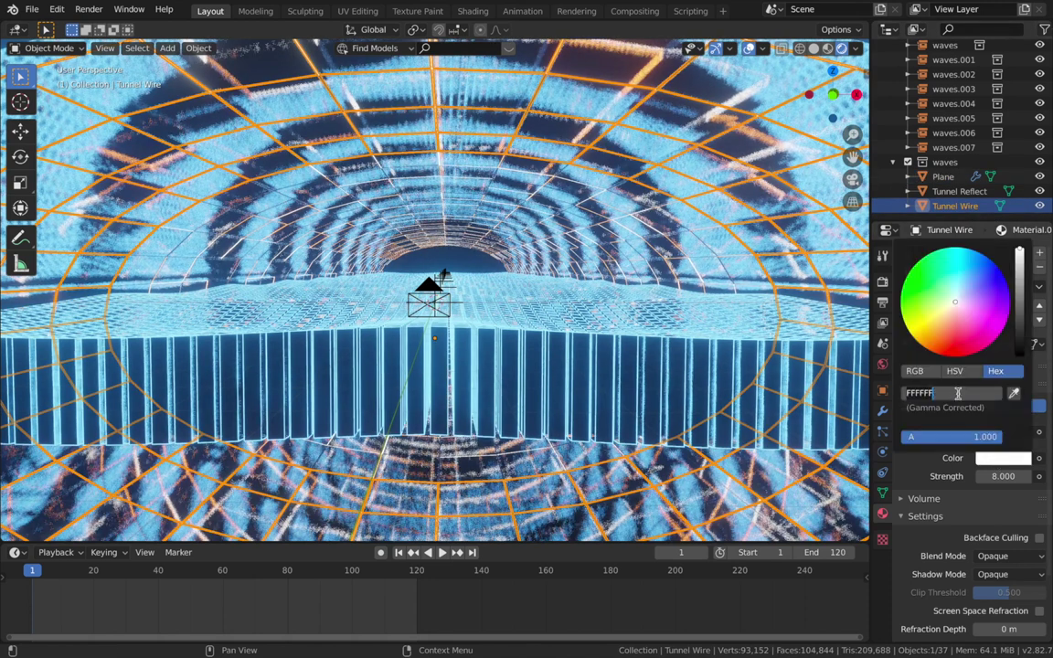
{"action": "key", "text": "ctrl+v"}
{"action": "key", "text": "Return"}
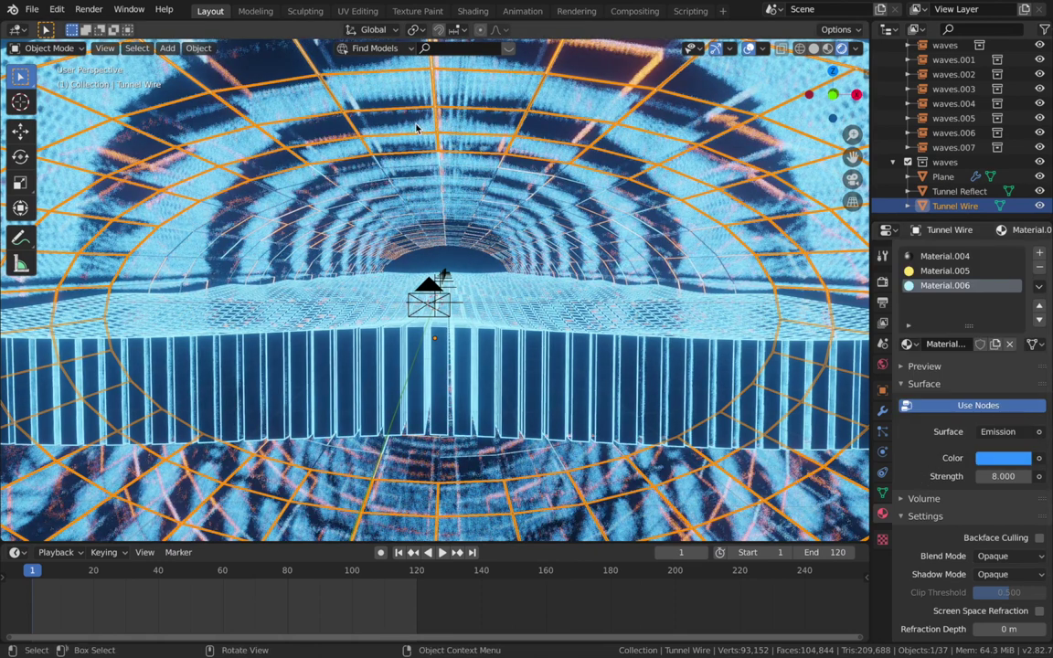
Step: Look through the camera with overlays hidden and reduce the Bloom intensity to 0.016
{"action": "key", "text": "Tab"}
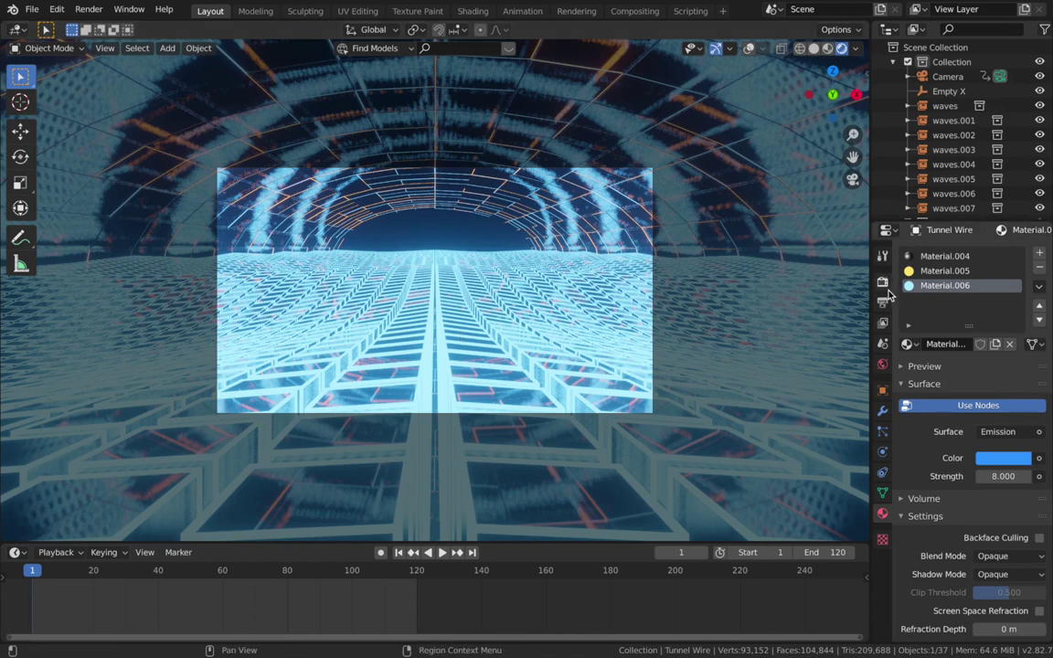
{"action": "left_click", "coordinate": [883, 283]}
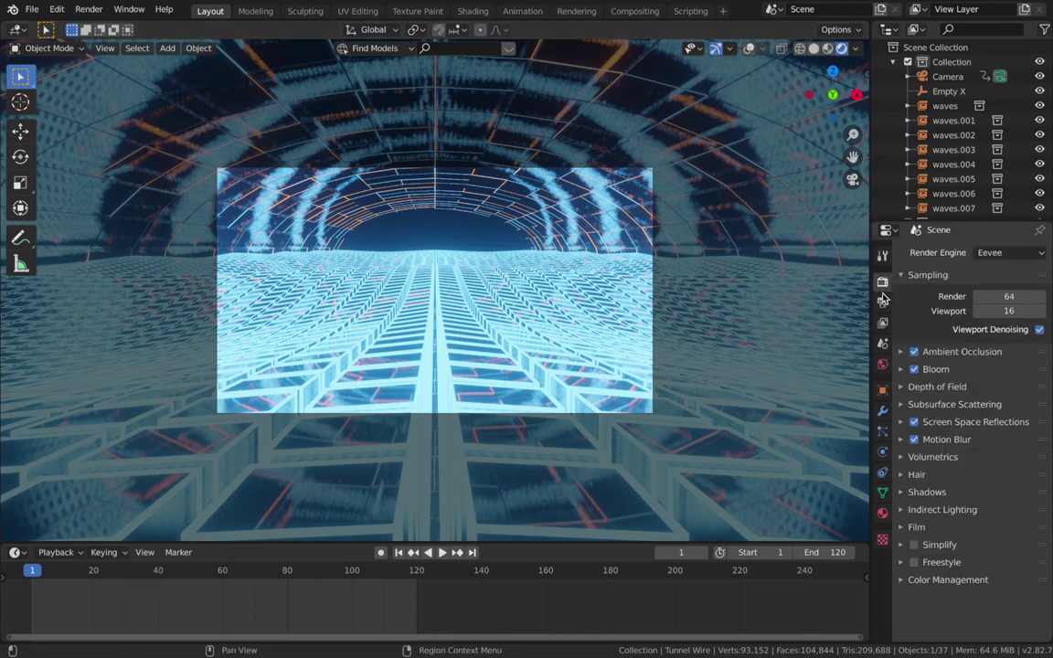
{"action": "left_click", "coordinate": [902, 370]}
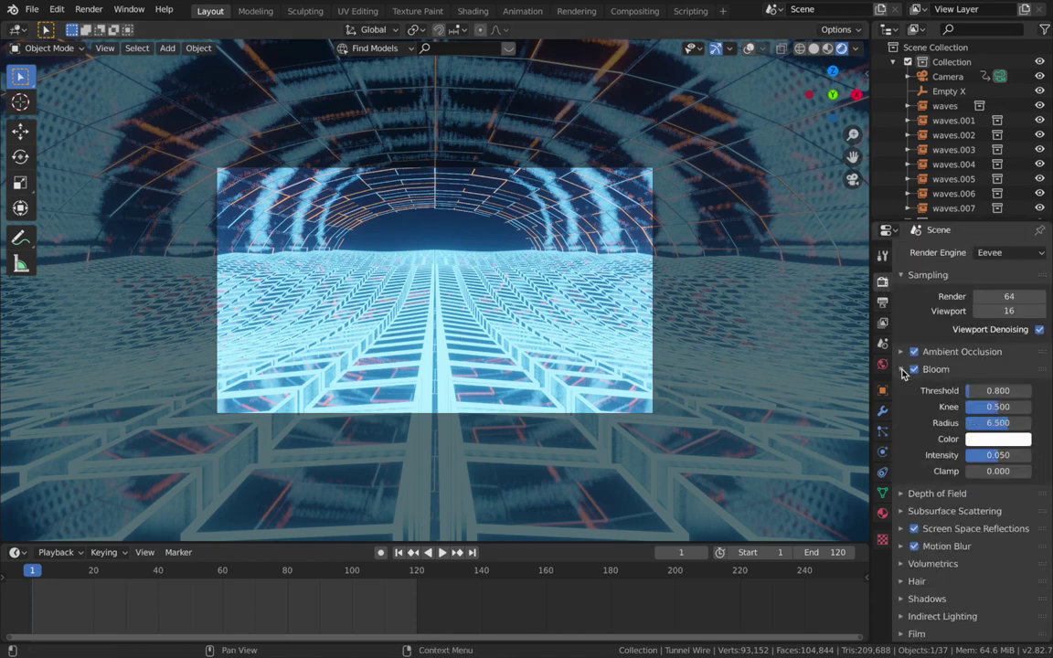
{"action": "left_click_drag", "start_coordinate": [998, 454], "coordinate": [956, 454]}
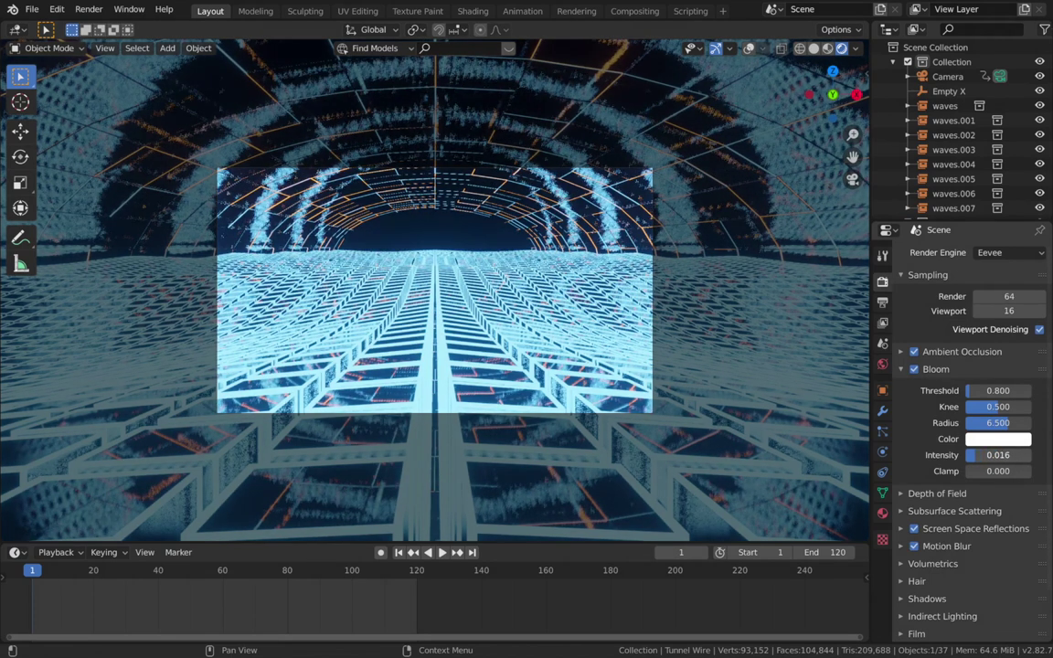
Step: Set the color management look to Very High Contrast and the gamma to 0.7
{"action": "scroll", "coordinate": [950, 409], "scroll_direction": "down", "scroll_amount": 2}
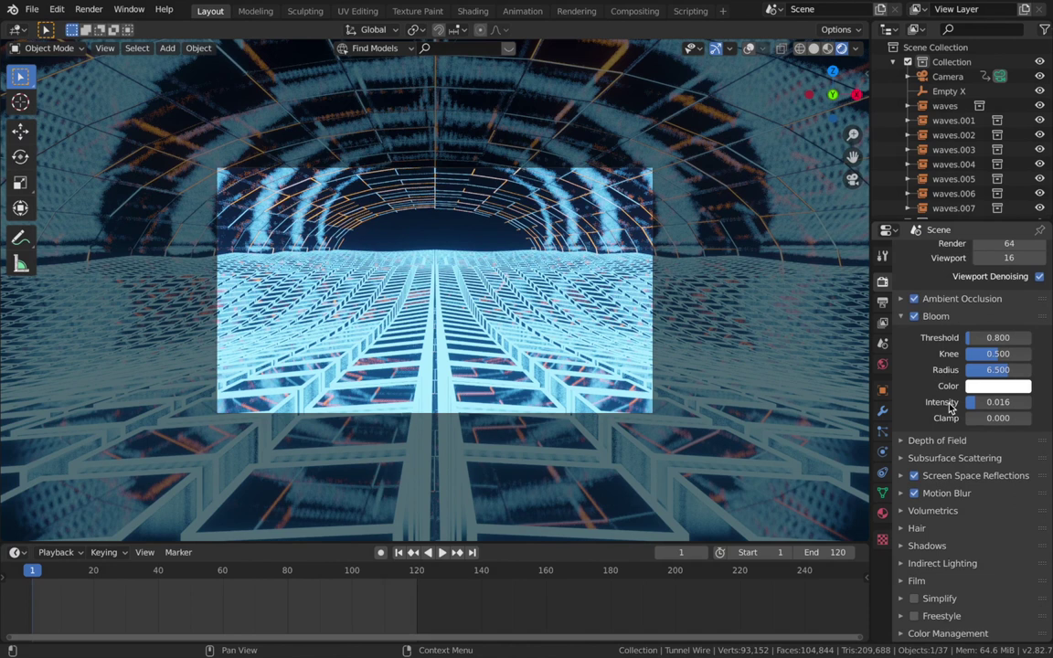
{"action": "left_click", "coordinate": [903, 634]}
{"action": "scroll", "coordinate": [951, 548], "scroll_direction": "down", "scroll_amount": 5}
{"action": "left_click", "coordinate": [1005, 557]}
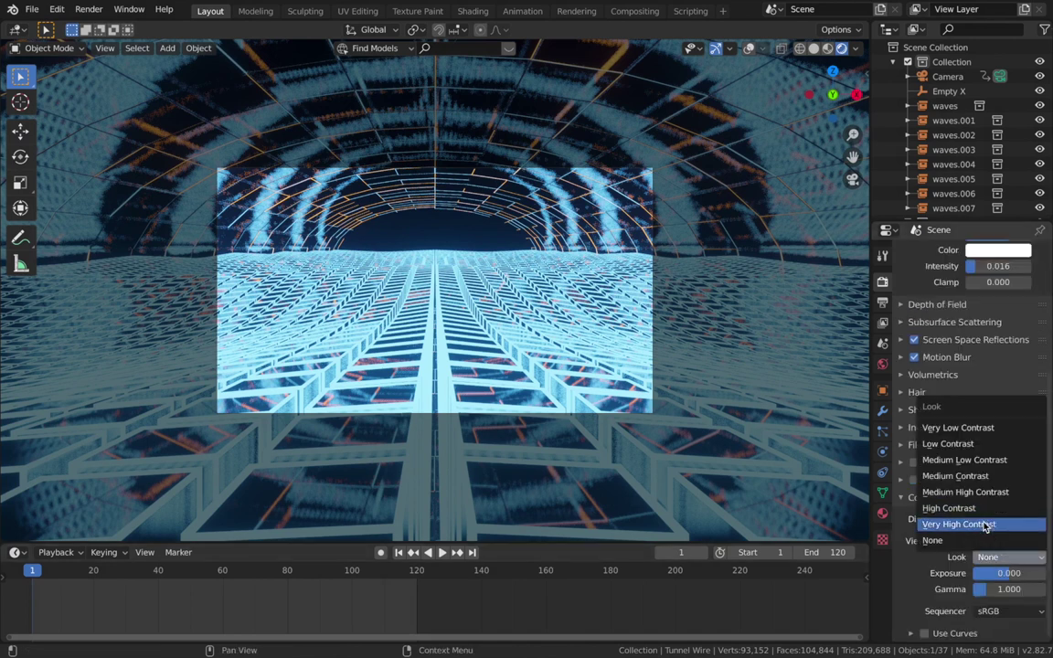
{"action": "left_click", "coordinate": [985, 524]}
{"action": "left_click", "coordinate": [983, 593]}
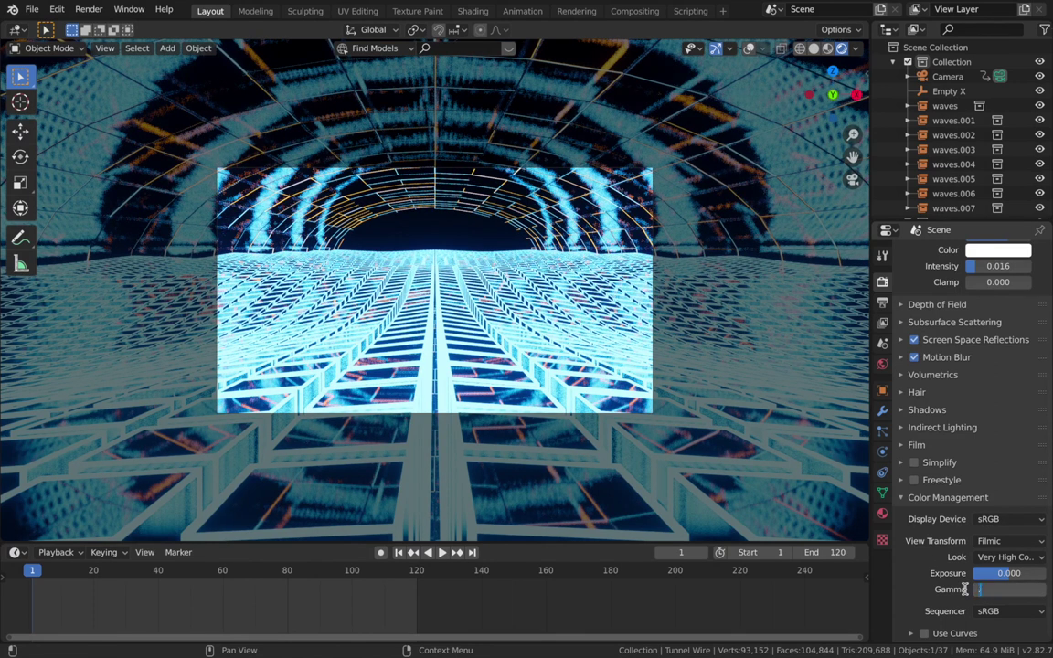
{"action": "type", "text": ".7"}
{"action": "key", "text": "Return"}
{"action": "scroll", "coordinate": [950, 165], "scroll_direction": "down", "scroll_amount": 3}
Step: Reduce the thickness of the Plane's Wireframe modifier to 0.001 m
{"action": "left_click", "coordinate": [947, 177]}
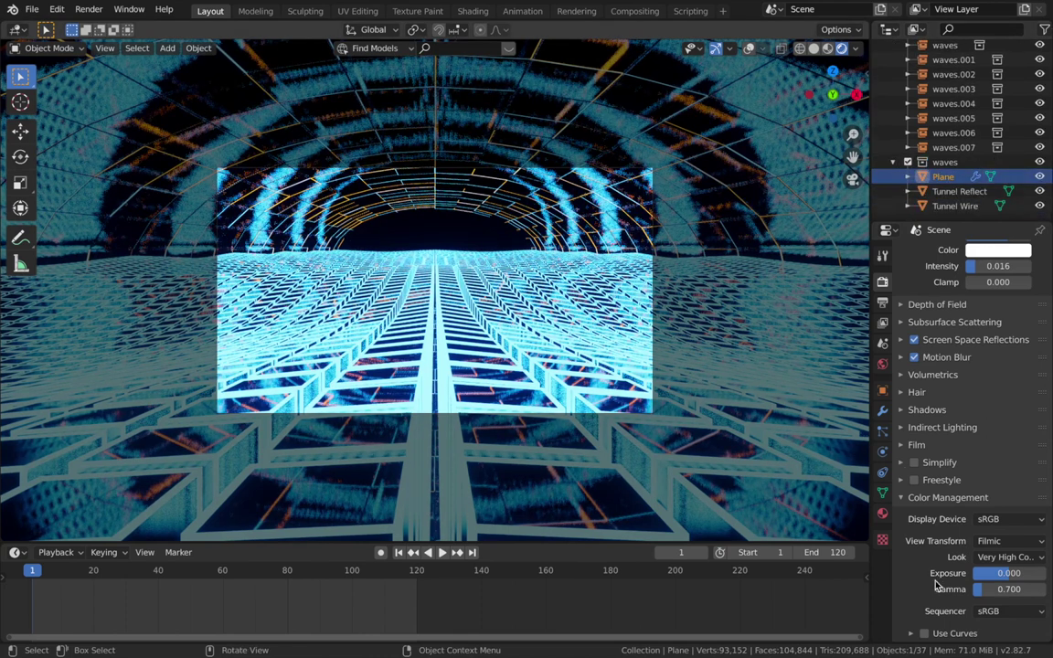
{"action": "left_click", "coordinate": [883, 413]}
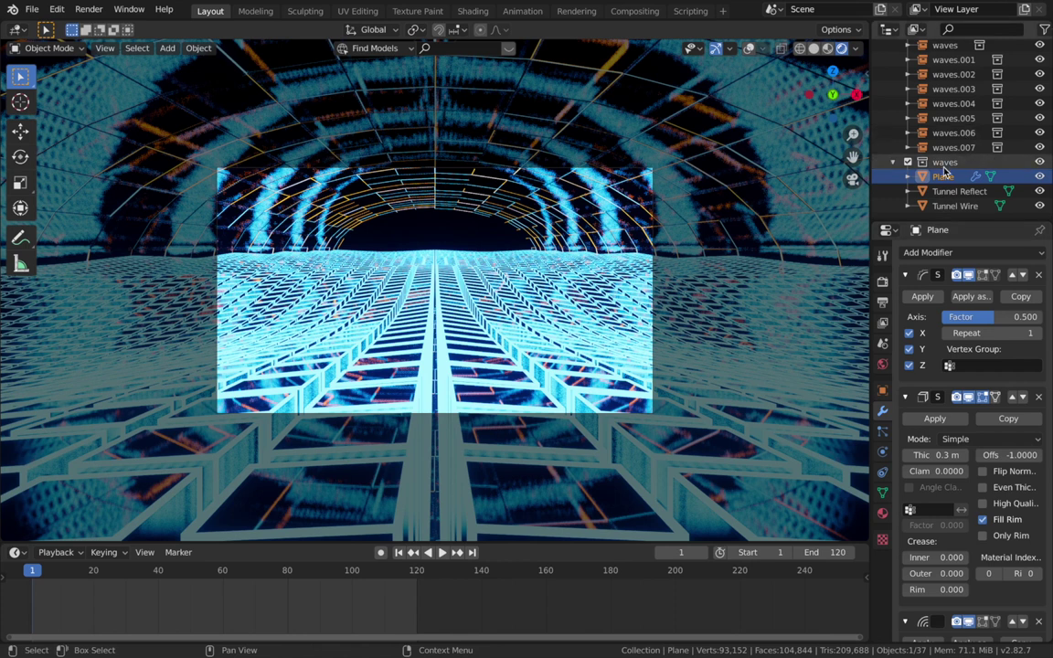
{"action": "scroll", "coordinate": [933, 475], "scroll_direction": "down", "scroll_amount": 15}
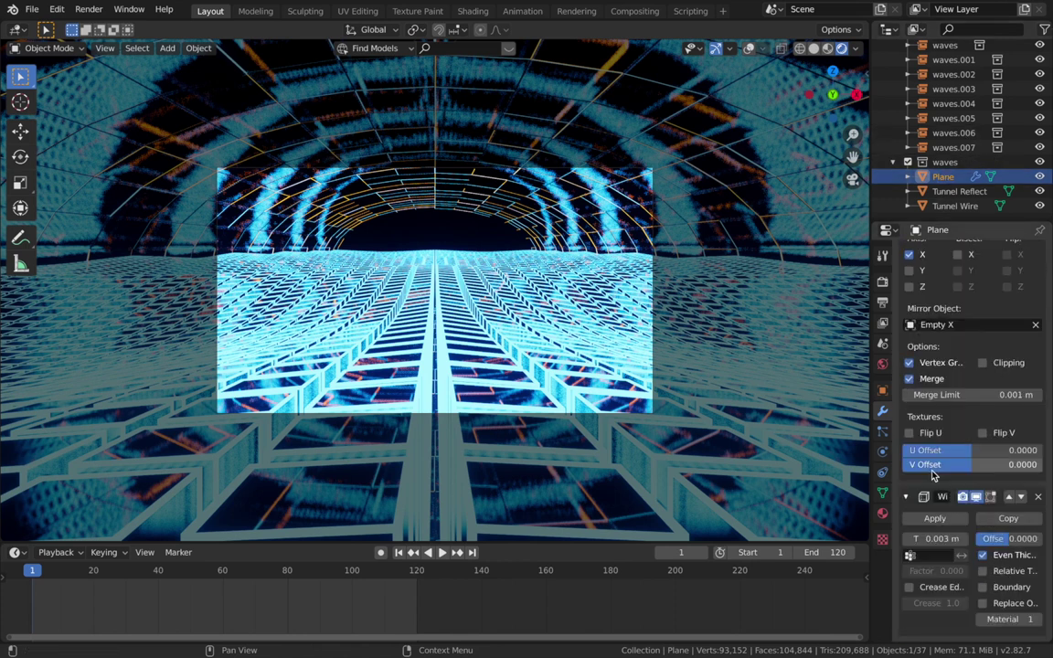
{"action": "left_click", "coordinate": [911, 540]}
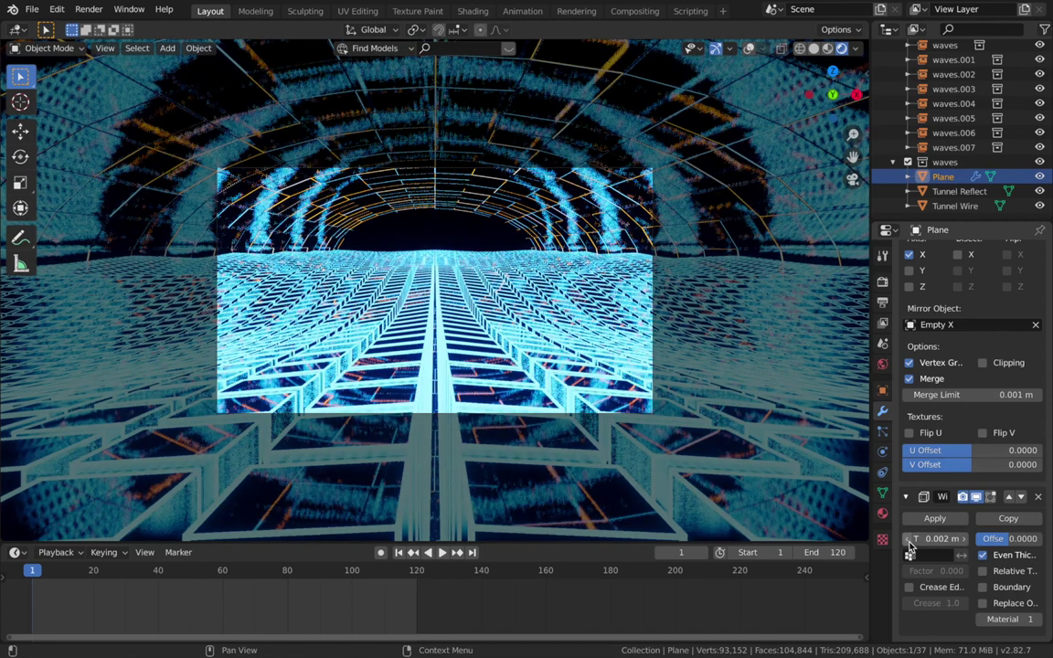
{"action": "left_click", "coordinate": [911, 540]}
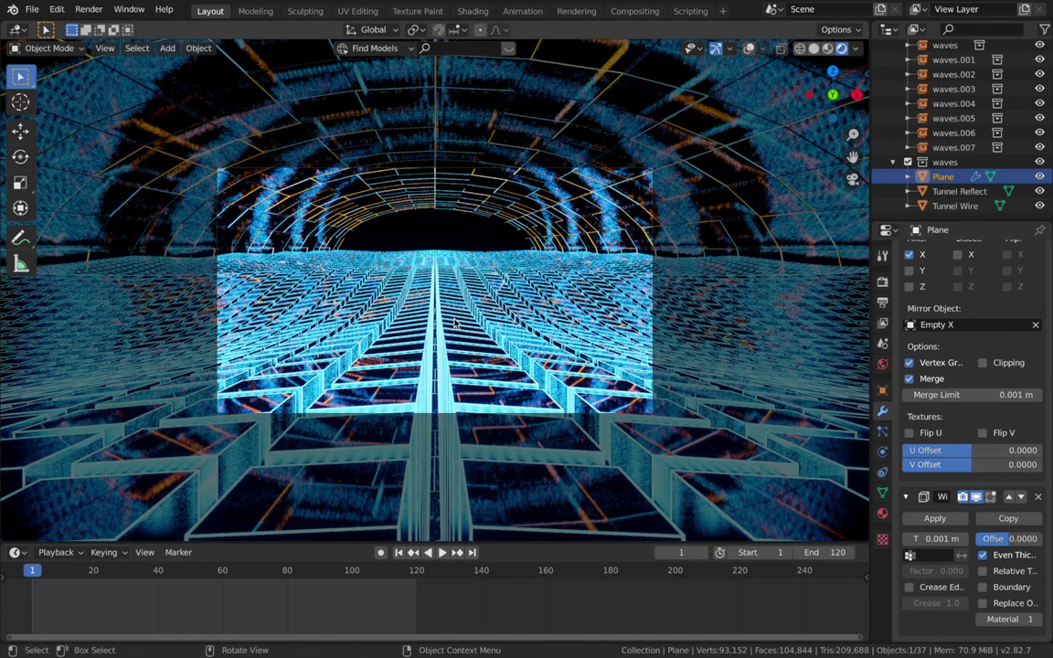
{"action": "scroll", "coordinate": [454, 321], "scroll_direction": "up", "scroll_amount": 4}
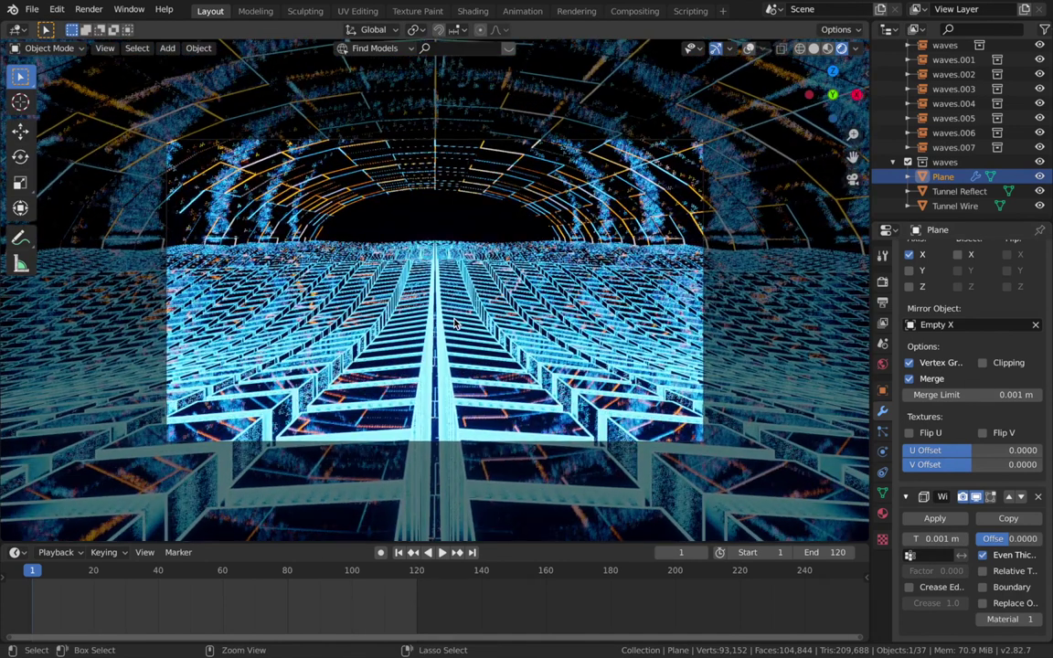
{"action": "scroll", "coordinate": [455, 322], "scroll_direction": "up", "scroll_amount": 1}
Step: Switch to solid shading, keyframe the Wireframe thickness at 0.001 m on frame 1, and duplicate that keyframe to frame 121
{"action": "key", "text": "z"}
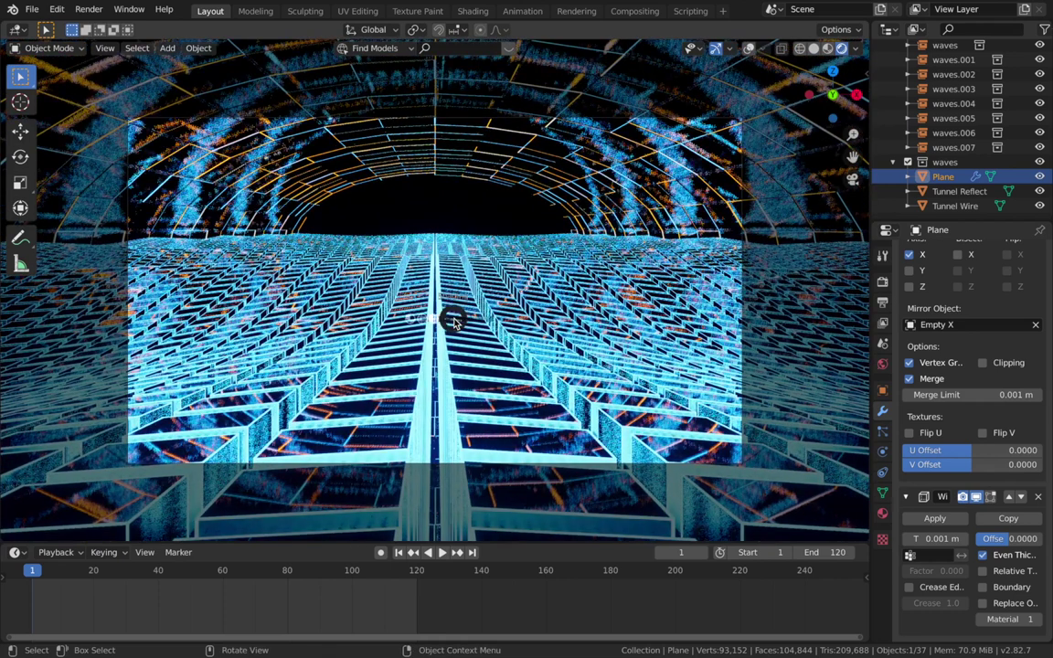
{"action": "key", "text": "6"}
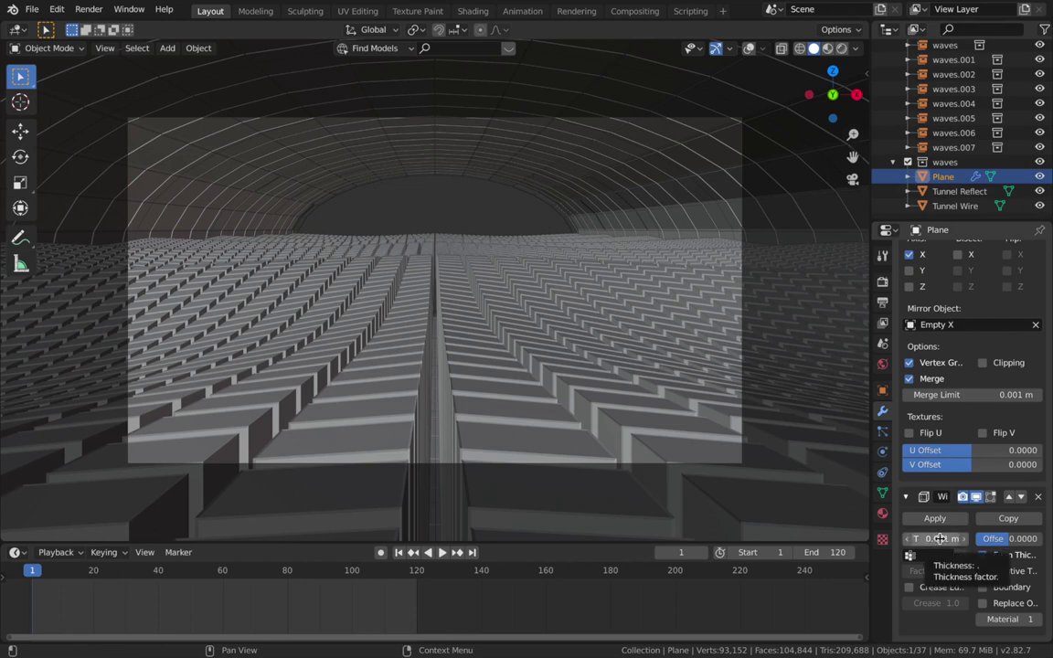
{"action": "key", "text": "i"}
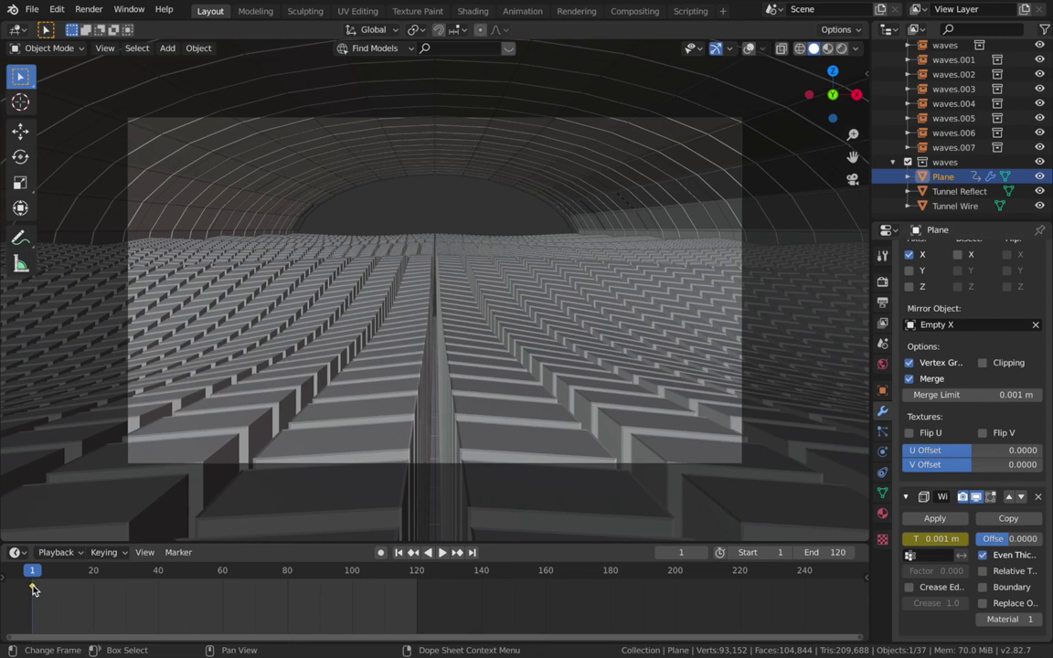
{"action": "key", "text": "shift+d"}
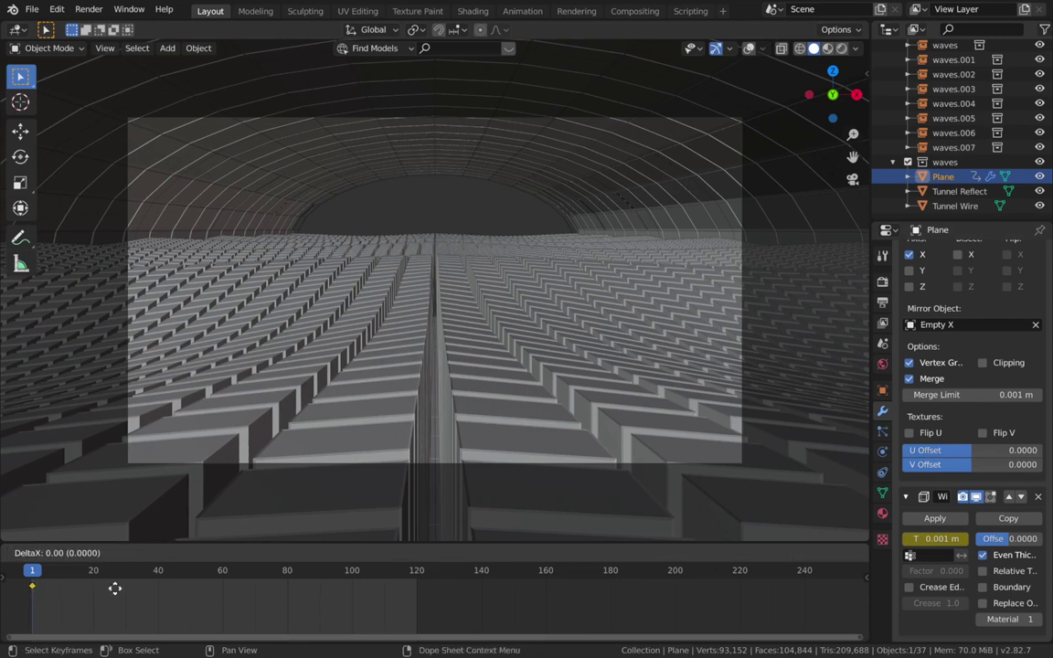
{"action": "left_click", "coordinate": [420, 587]}
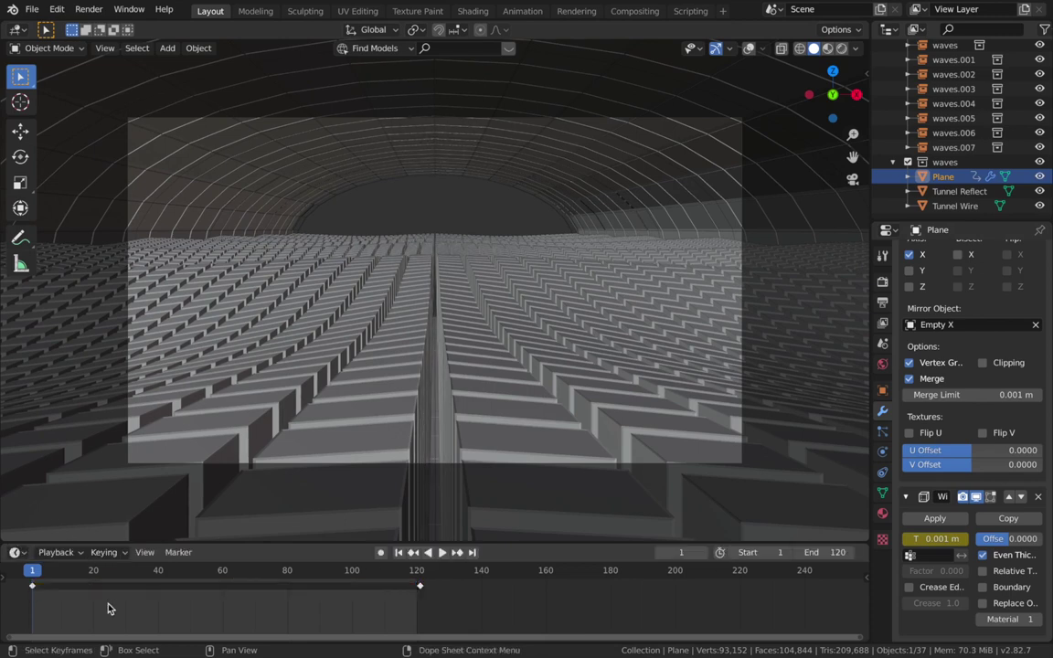
Step: Duplicate the wire thickness keyframes from frame 1 to frame 21 and from frame 121 to frame 101
{"action": "left_click", "coordinate": [33, 590]}
{"action": "left_click_drag", "start_coordinate": [33, 590], "coordinate": [97, 591]}
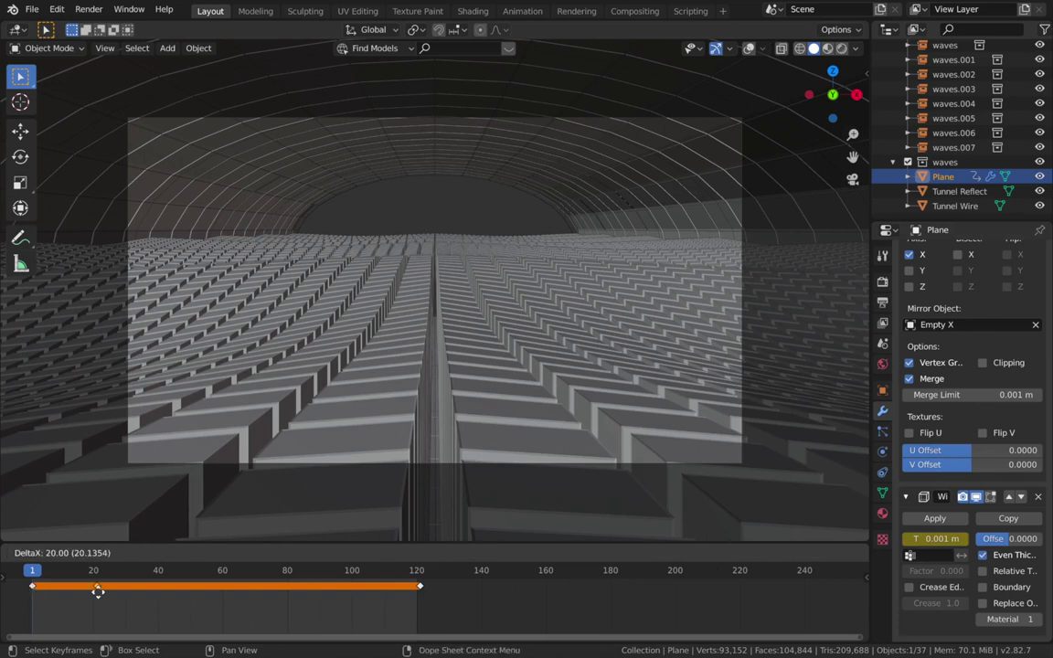
{"action": "left_click", "coordinate": [100, 597]}
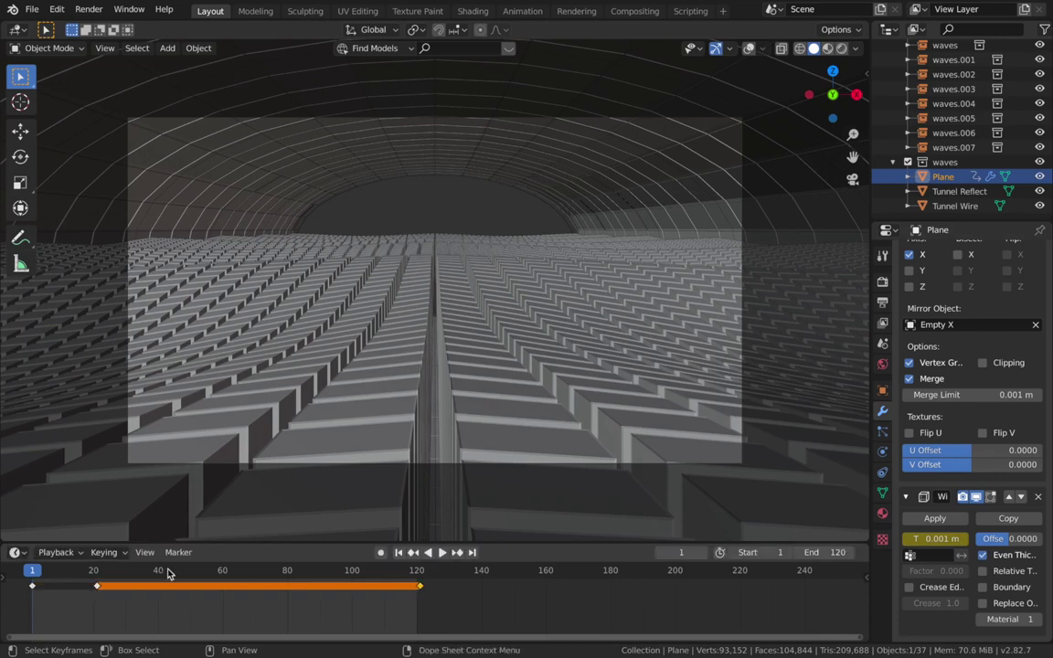
{"action": "left_click_drag", "start_coordinate": [418, 591], "coordinate": [353, 590]}
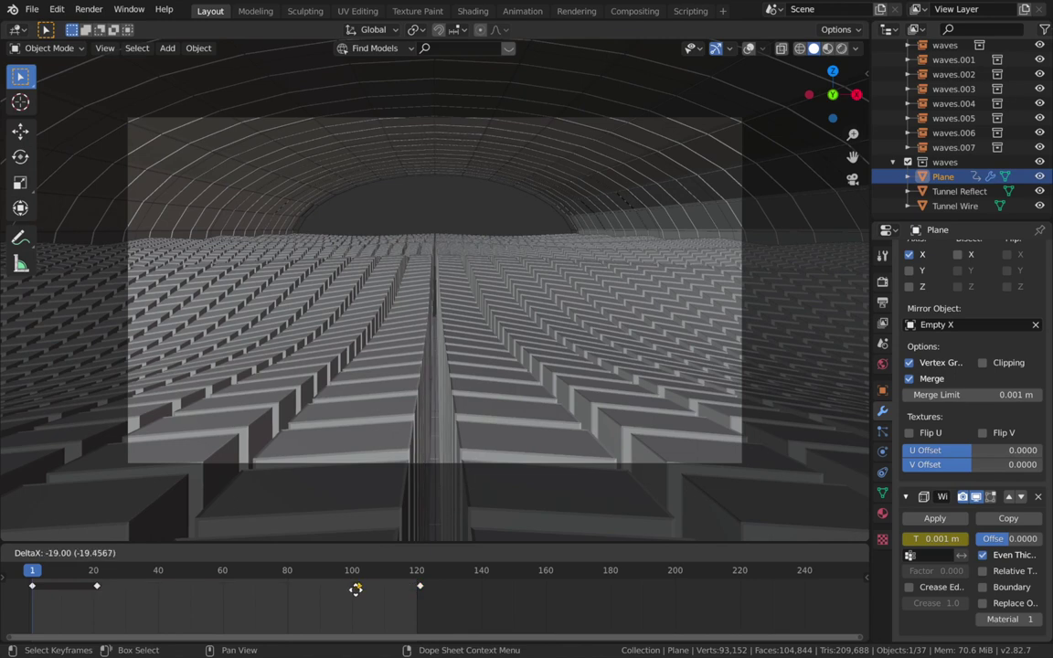
{"action": "left_click", "coordinate": [355, 589]}
Step: Keyframe the Wireframe thickness at 0 m on frame 61 and preview the thickness animation
{"action": "left_click", "coordinate": [225, 570]}
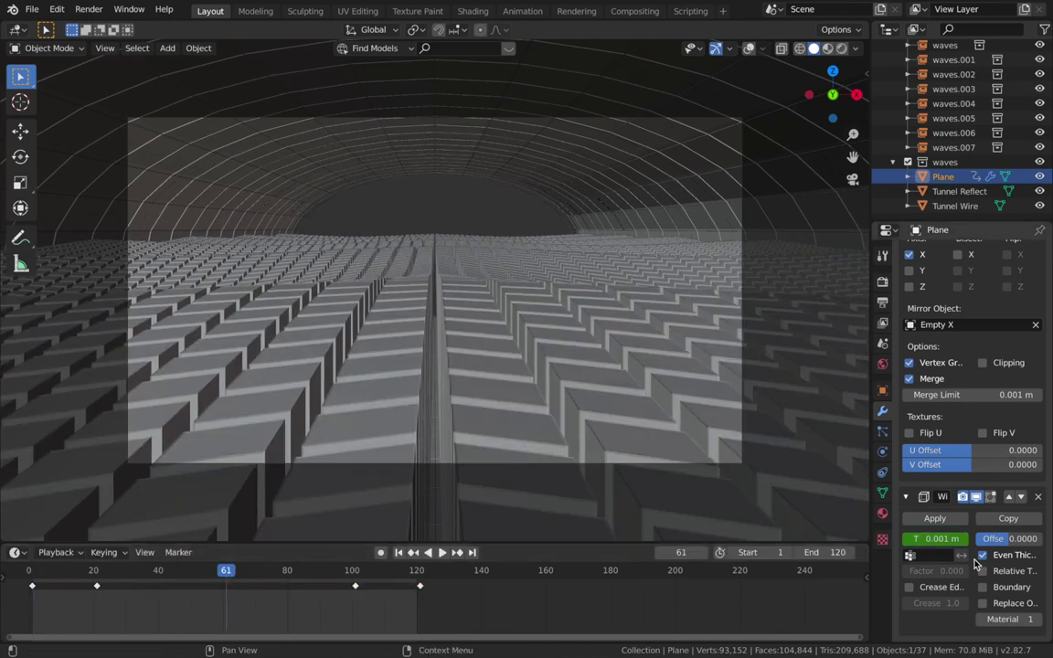
{"action": "key", "text": "i"}
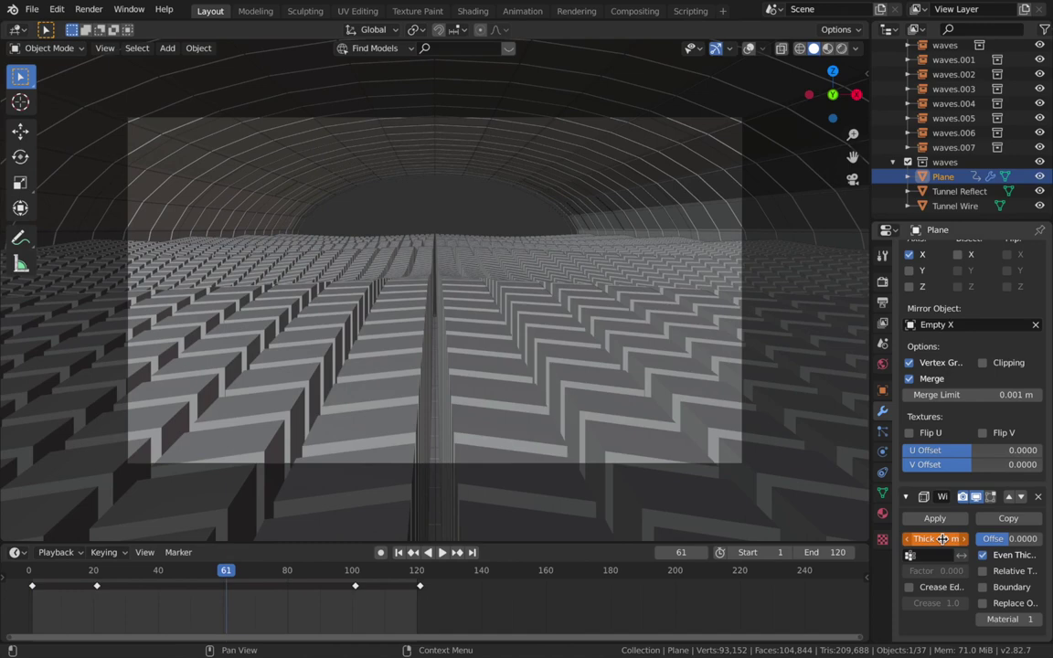
{"action": "left_click", "coordinate": [224, 572]}
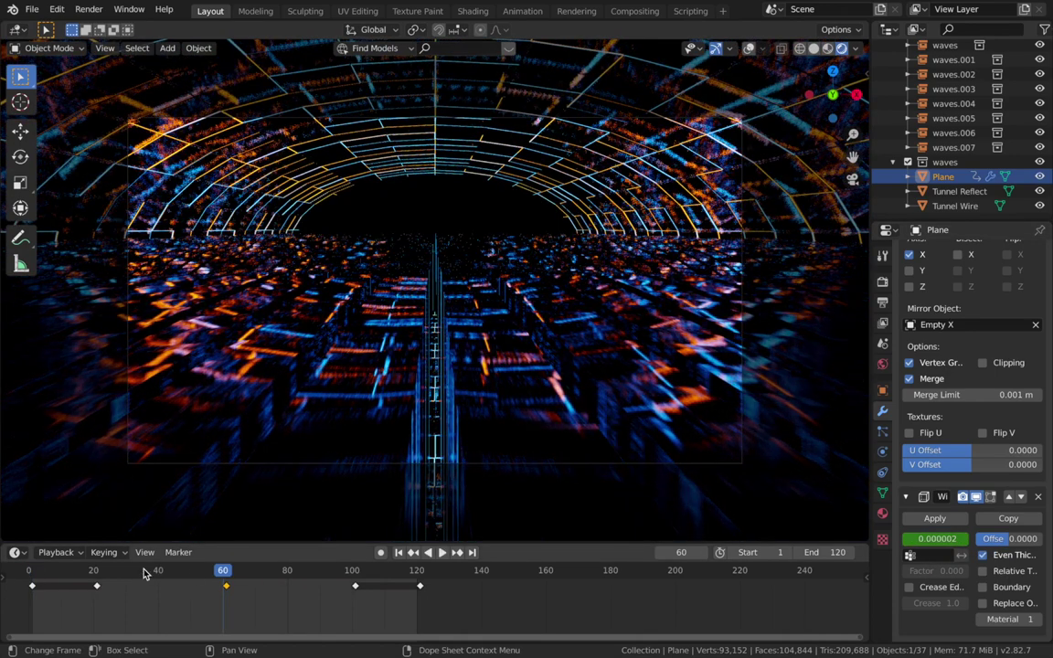
{"action": "left_click", "coordinate": [84, 572]}
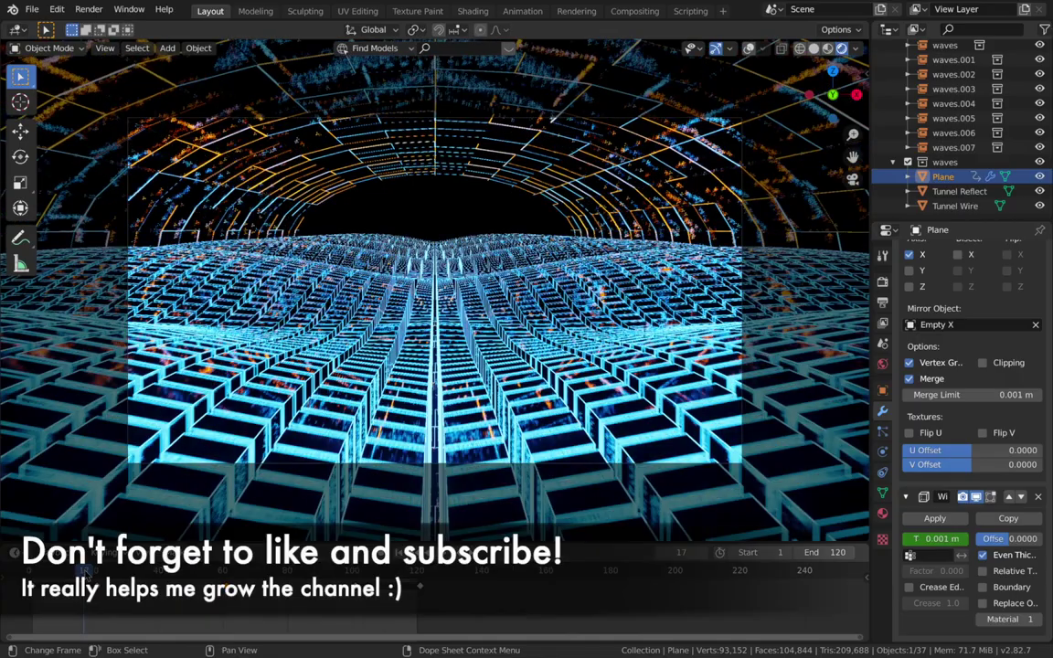
{"action": "key", "text": "space"}
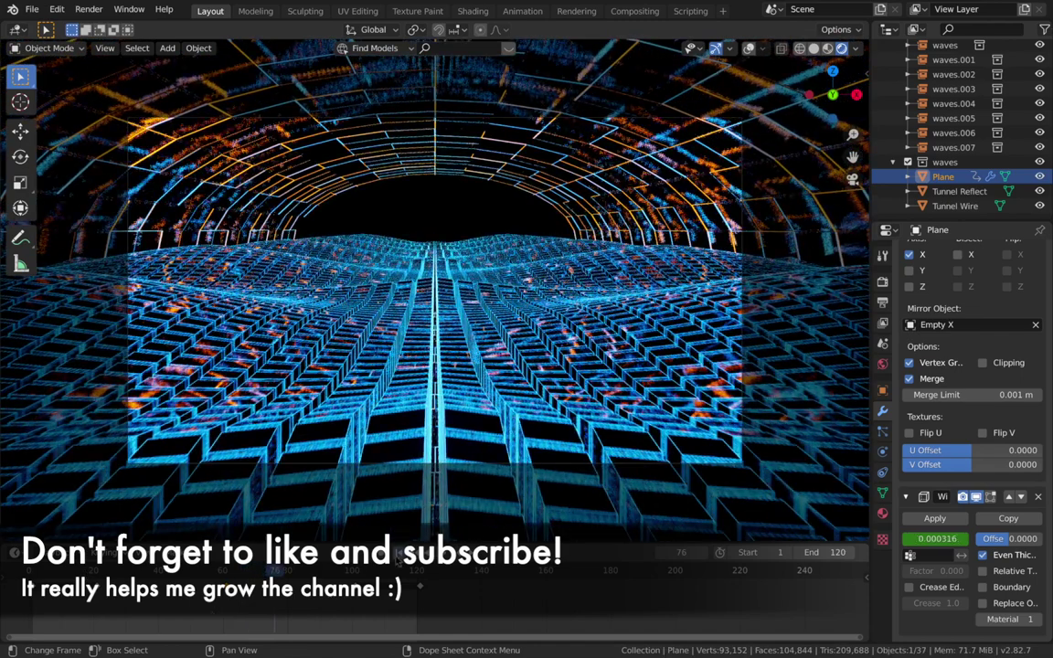
{"action": "key", "text": "Escape"}
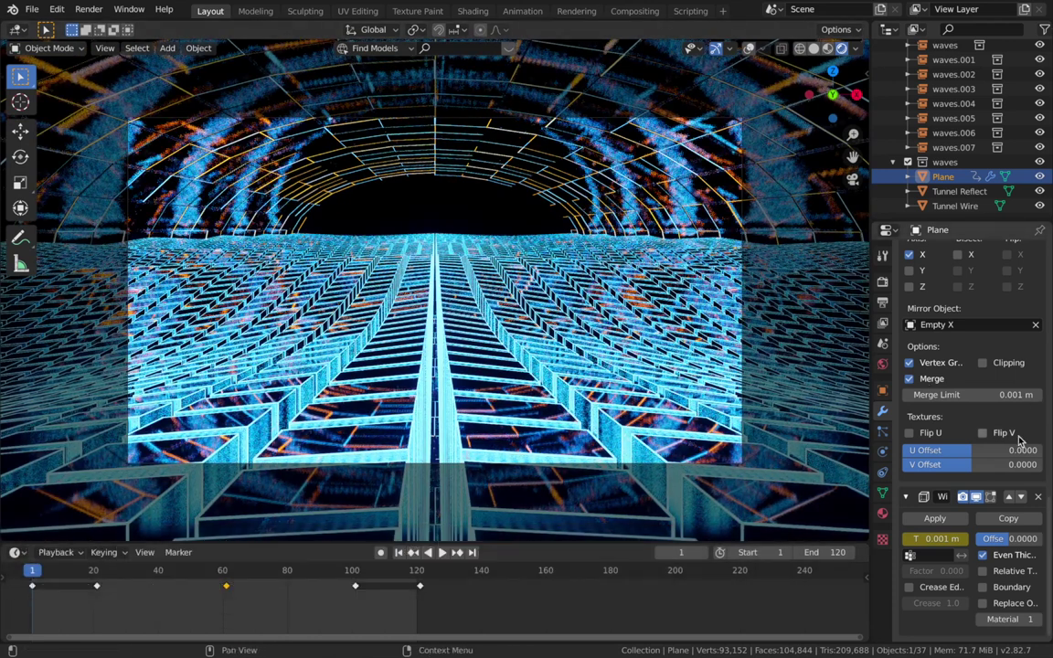
Step: Keyframe the Plane's Smooth modifier factor at 0.500 on frame 1 and at -1.220 on frame 41
{"action": "scroll", "coordinate": [1019, 445], "scroll_direction": "down", "scroll_amount": 10}
{"action": "scroll", "coordinate": [1019, 441], "scroll_direction": "up", "scroll_amount": 4}
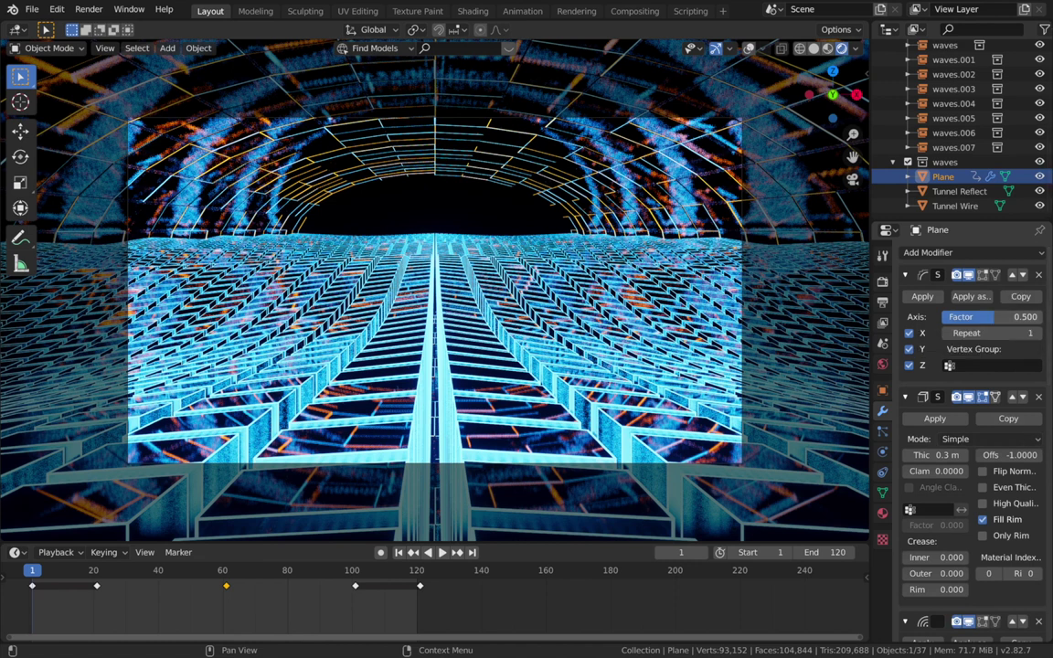
{"action": "mouse_move", "coordinate": [991, 316]}
{"action": "left_mouse_down"}
{"action": "mouse_move", "coordinate": [1036, 316]}
{"action": "mouse_move", "coordinate": [994, 316]}
{"action": "mouse_move", "coordinate": [1028, 316]}
{"action": "mouse_move", "coordinate": [1006, 316]}
{"action": "left_mouse_up"}
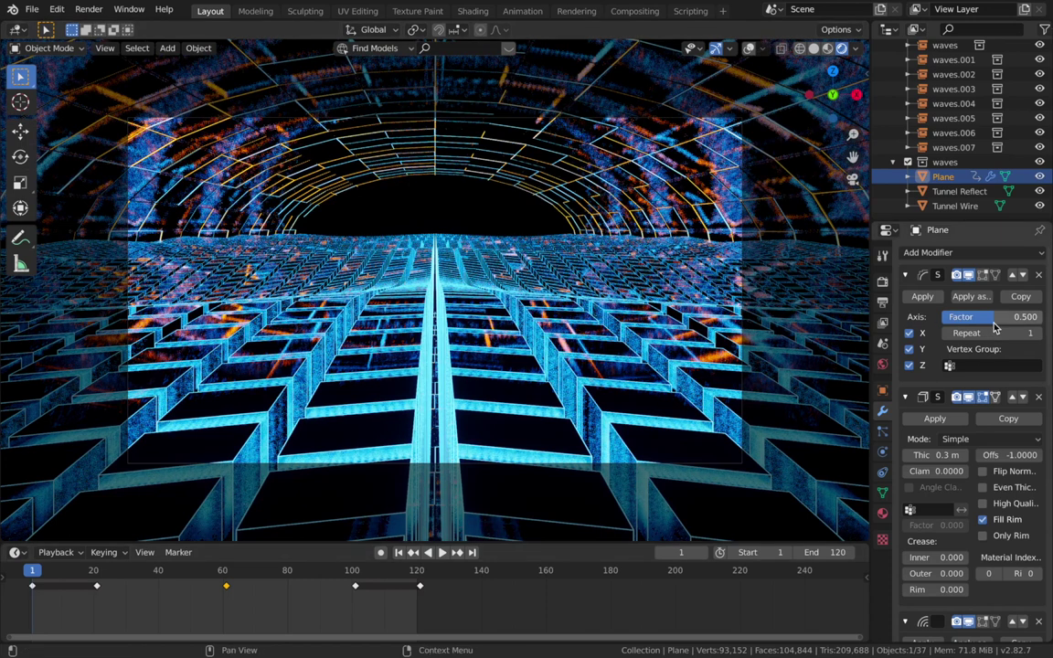
{"action": "left_click", "coordinate": [161, 574]}
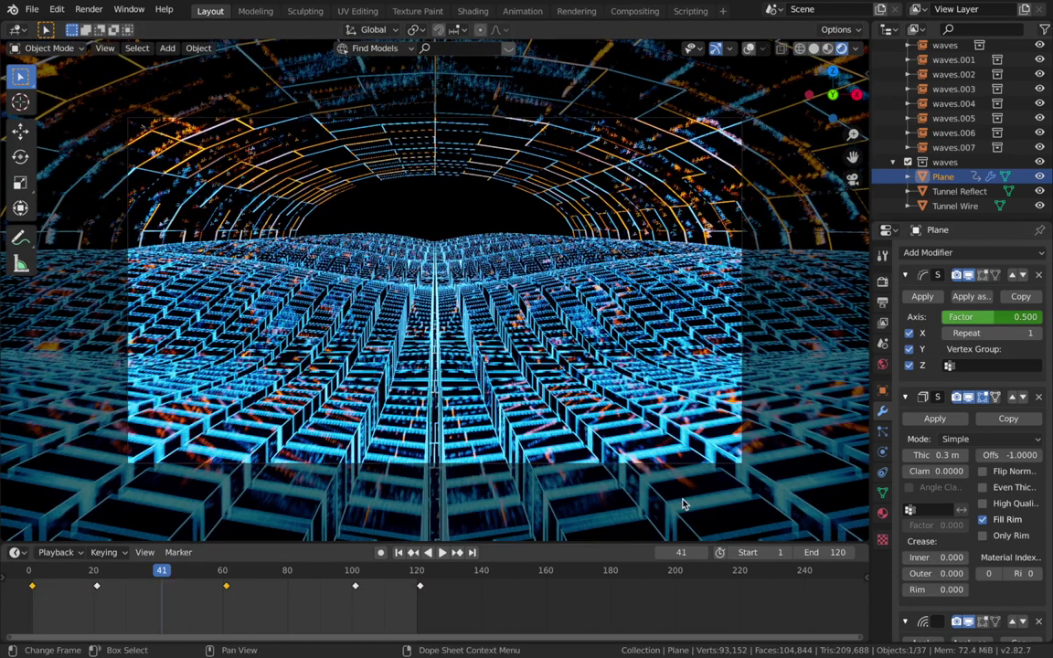
{"action": "mouse_move", "coordinate": [996, 316]}
{"action": "left_mouse_down"}
{"action": "mouse_move", "coordinate": [1042, 316]}
{"action": "mouse_move", "coordinate": [978, 316]}
{"action": "left_mouse_up"}
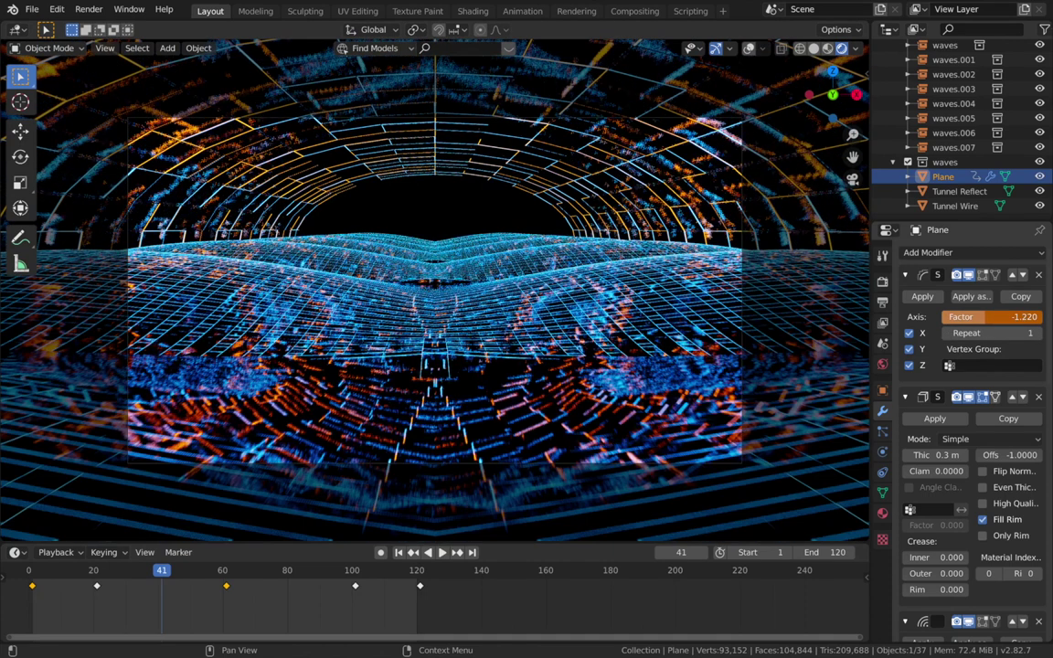
{"action": "key", "text": "i"}
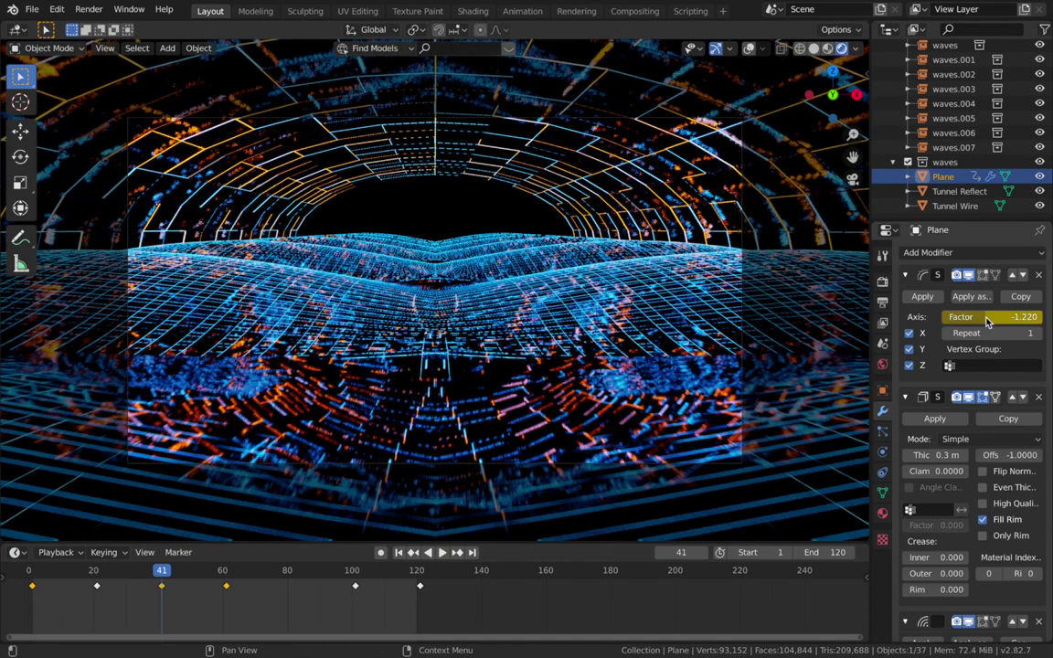
Step: Copy the Smooth factor keyframes from frame 41 to 81 and from frame 1 to 121, play back, and return to the first frame
{"action": "left_click", "coordinate": [161, 586]}
{"action": "left_click_drag", "start_coordinate": [173, 587], "coordinate": [292, 588]}
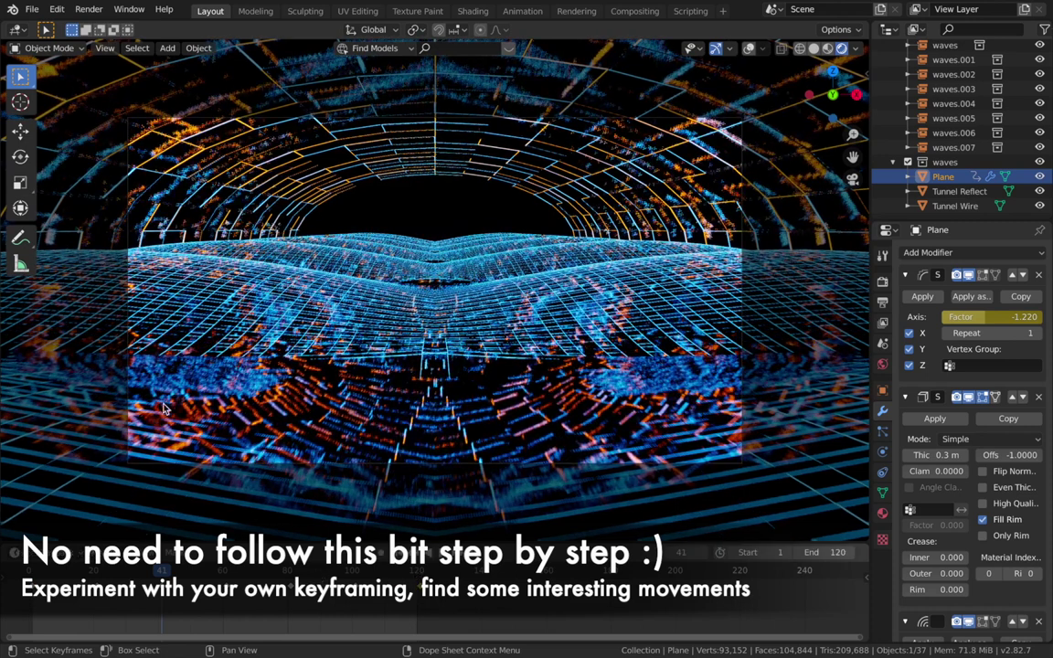
{"action": "key", "text": "space"}
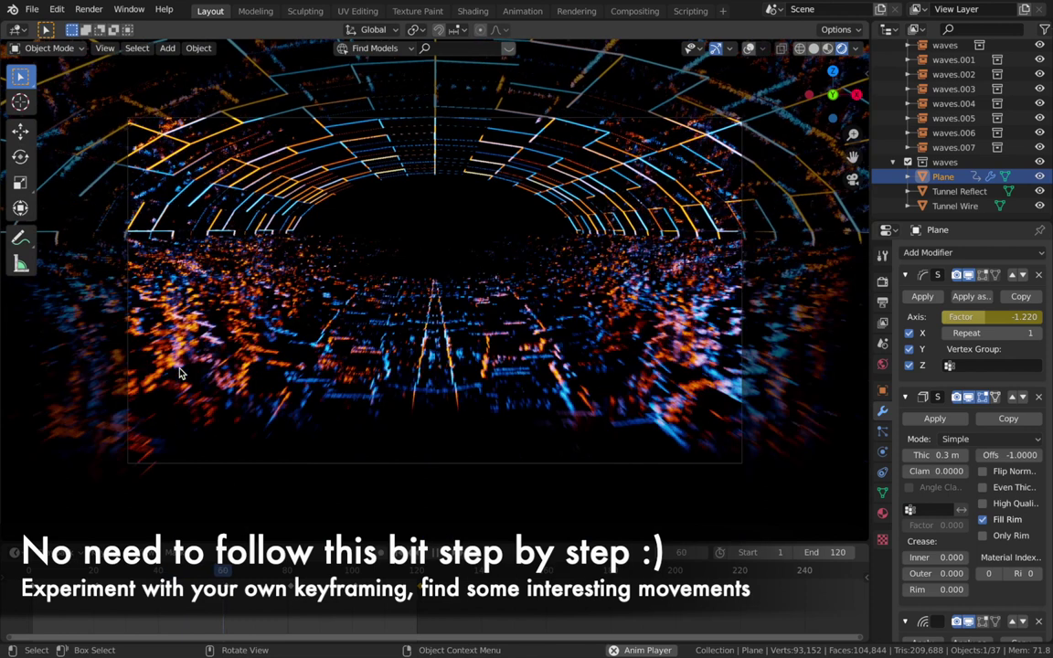
{"action": "key", "text": "space"}
{"action": "key", "text": "shift+Left"}
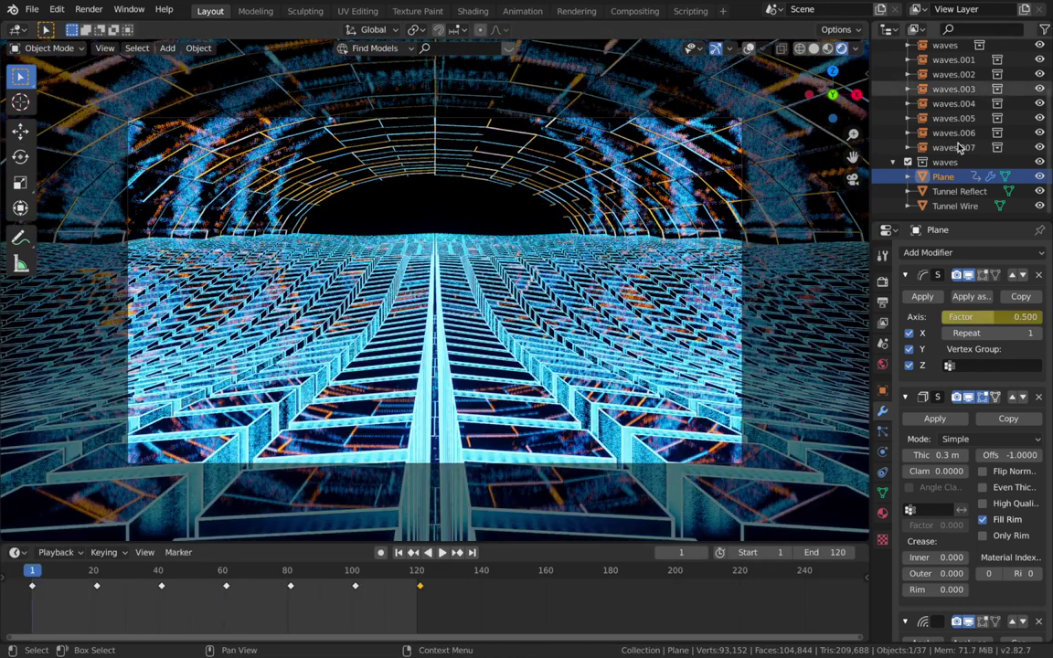
Step: Select the Camera and shorten its focal length for a wider view into the tunnel
{"action": "scroll", "coordinate": [960, 148], "scroll_direction": "up", "scroll_amount": 3}
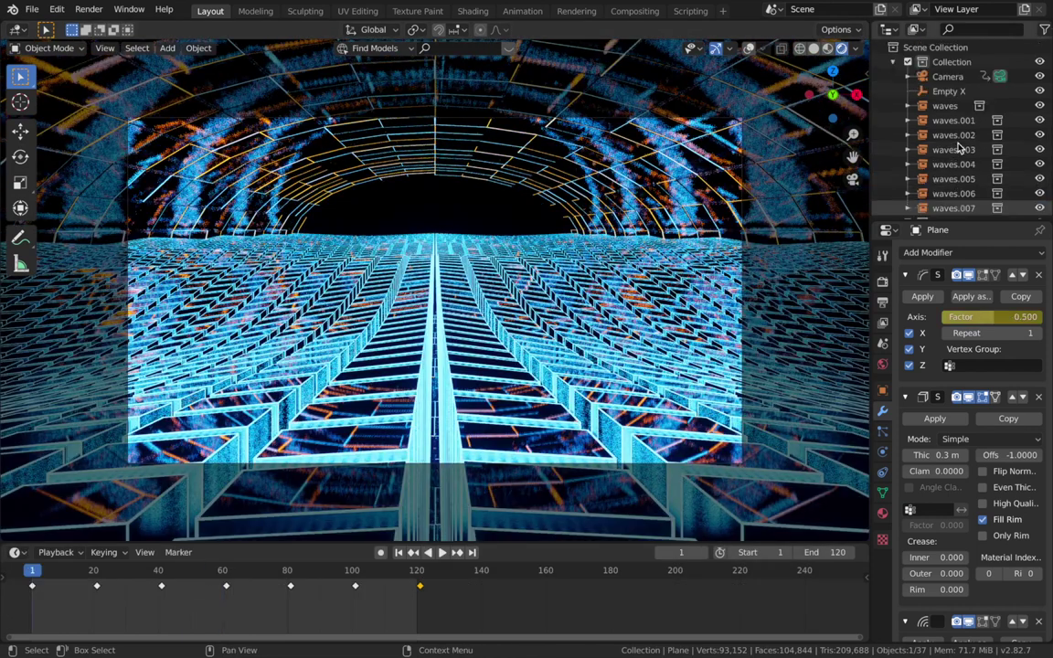
{"action": "left_click", "coordinate": [946, 78]}
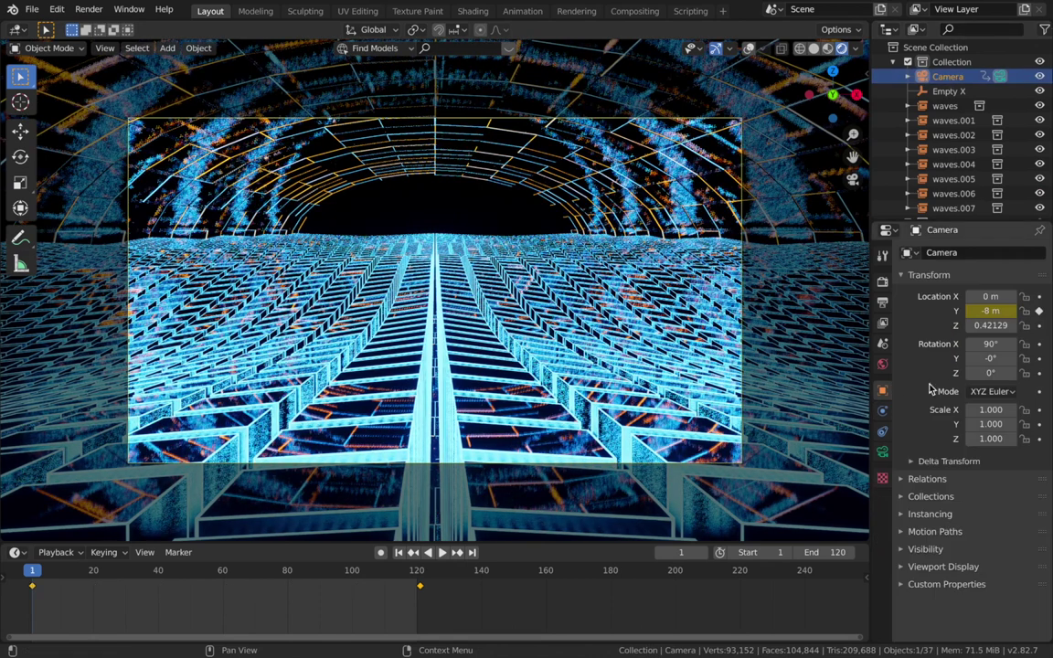
{"action": "left_click", "coordinate": [883, 453]}
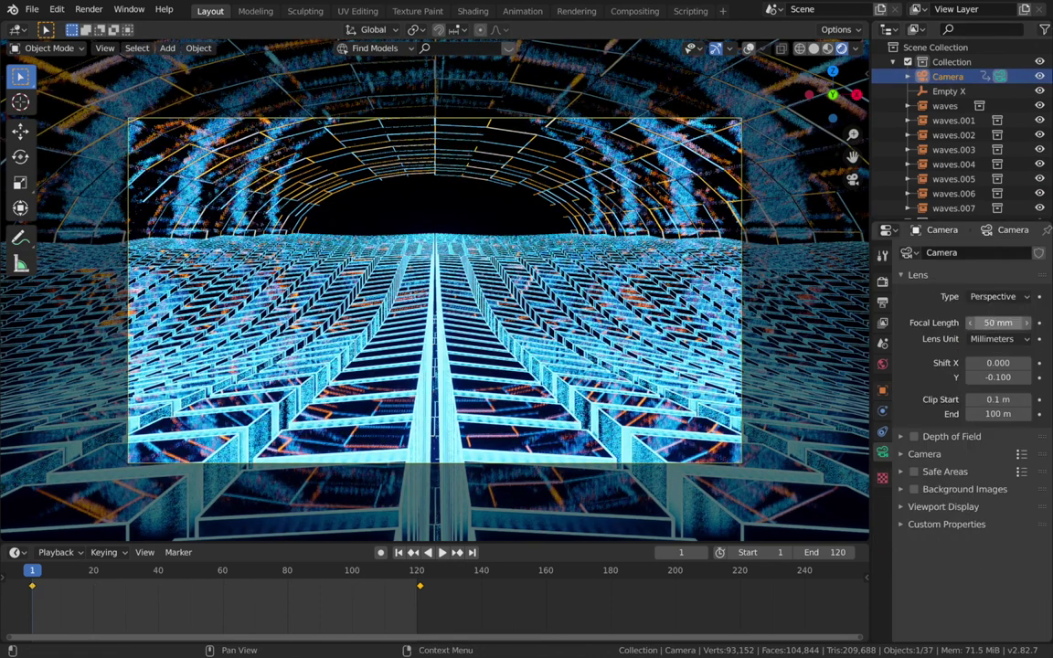
{"action": "mouse_move", "coordinate": [998, 323]}
{"action": "left_mouse_down"}
{"action": "mouse_move", "coordinate": [945, 322]}
{"action": "mouse_move", "coordinate": [1030, 323]}
{"action": "mouse_move", "coordinate": [962, 322]}
{"action": "mouse_move", "coordinate": [988, 320]}
{"action": "left_mouse_up"}
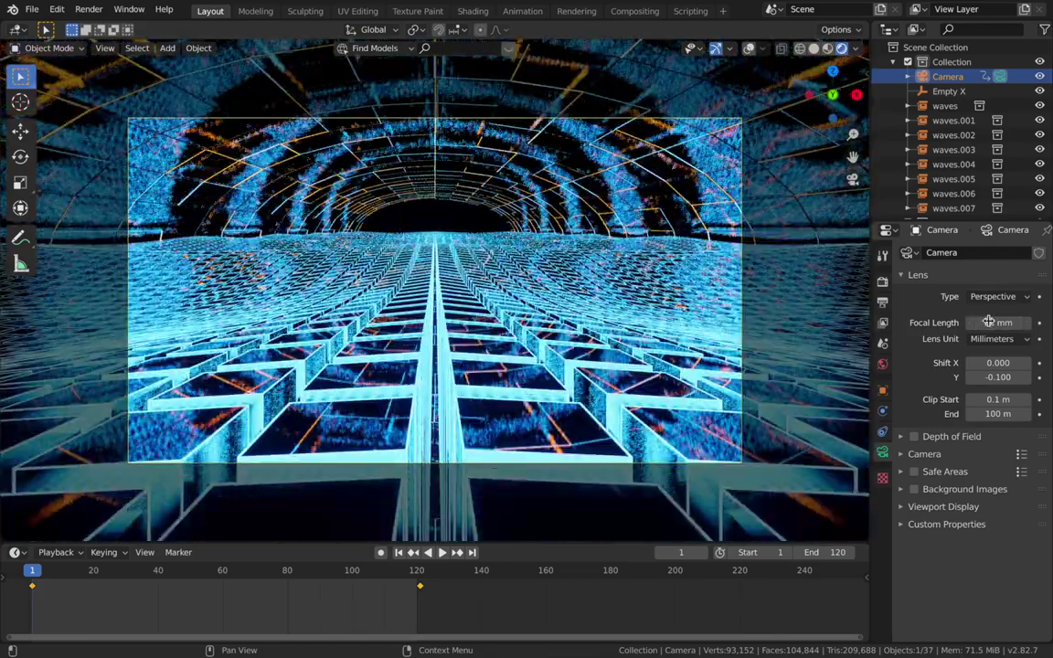
Step: Select Tunnel Reflect and darken the base color of its Material.003 to a mid grey
{"action": "left_click", "coordinate": [882, 281]}
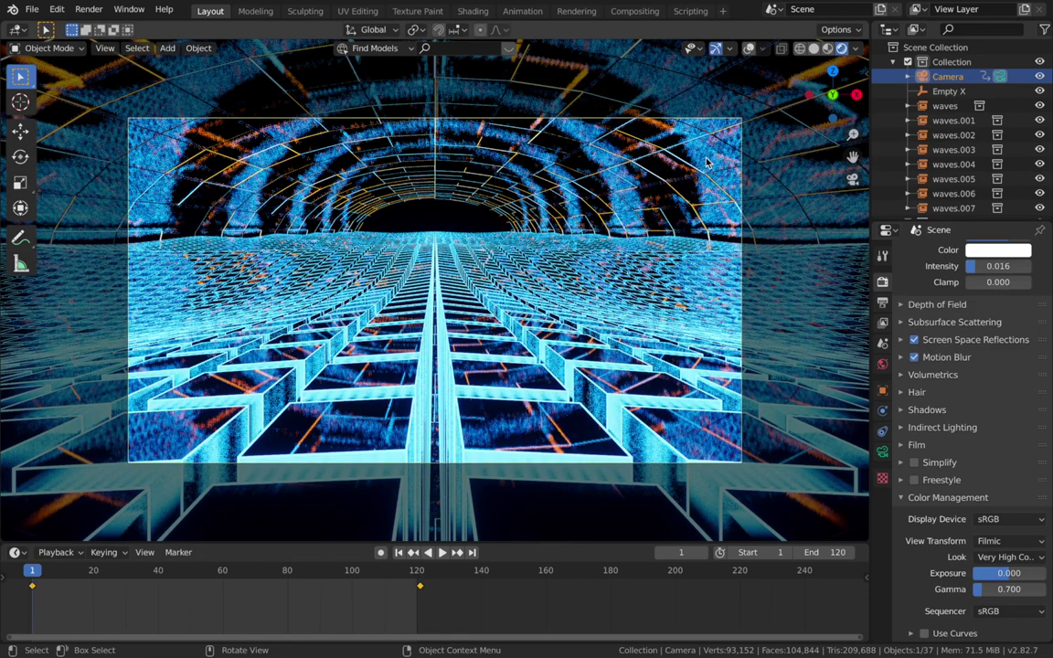
{"action": "left_click", "coordinate": [688, 283]}
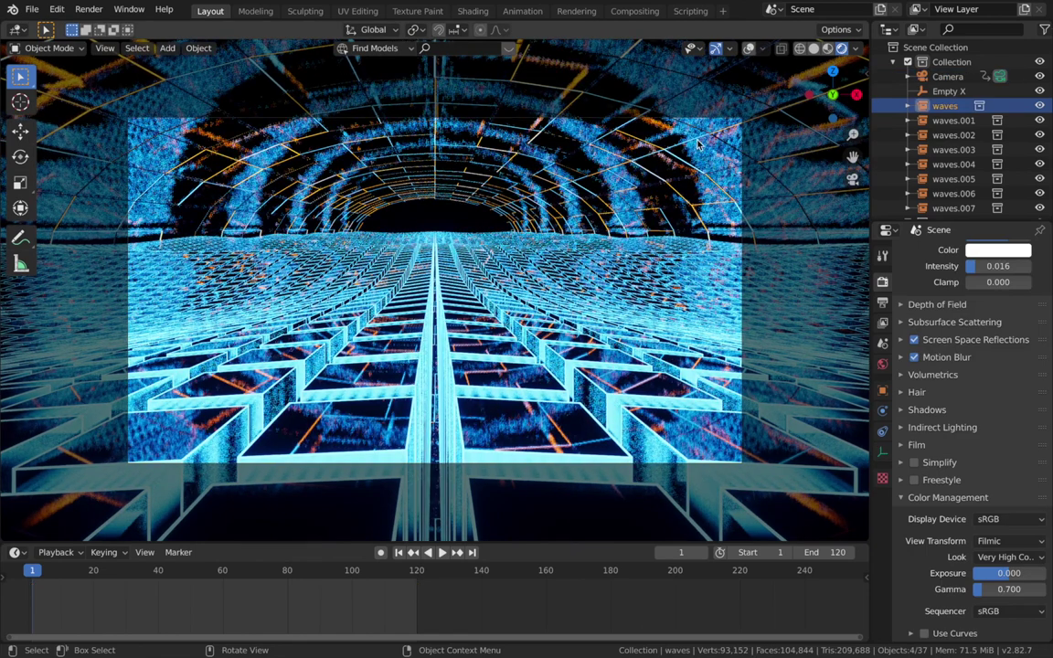
{"action": "scroll", "coordinate": [941, 197], "scroll_direction": "down", "scroll_amount": 3}
{"action": "left_click", "coordinate": [959, 191]}
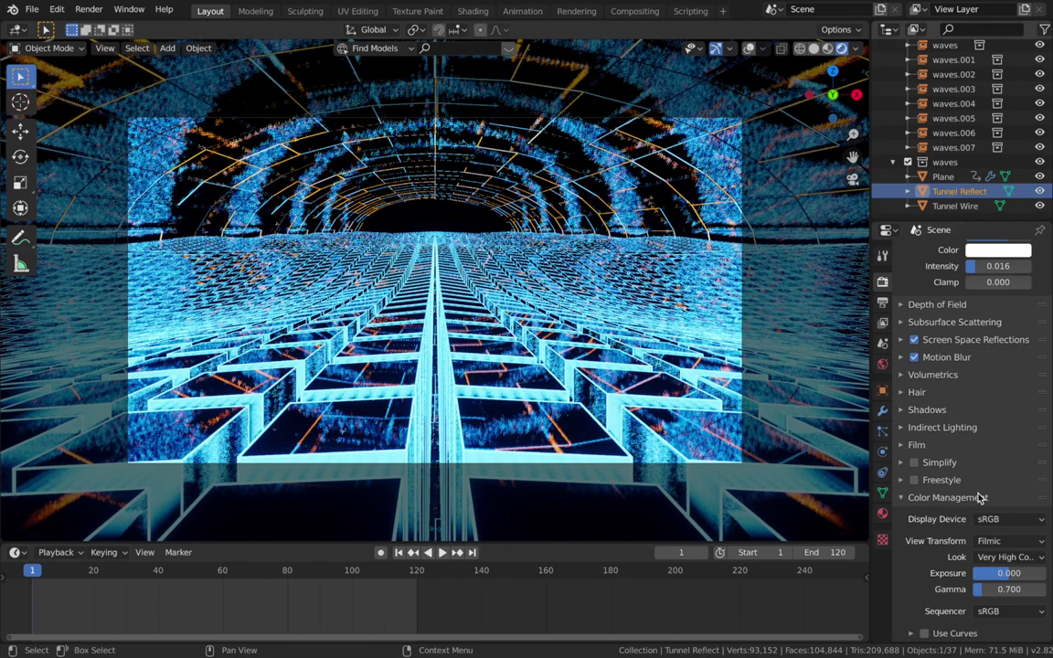
{"action": "left_click", "coordinate": [882, 513]}
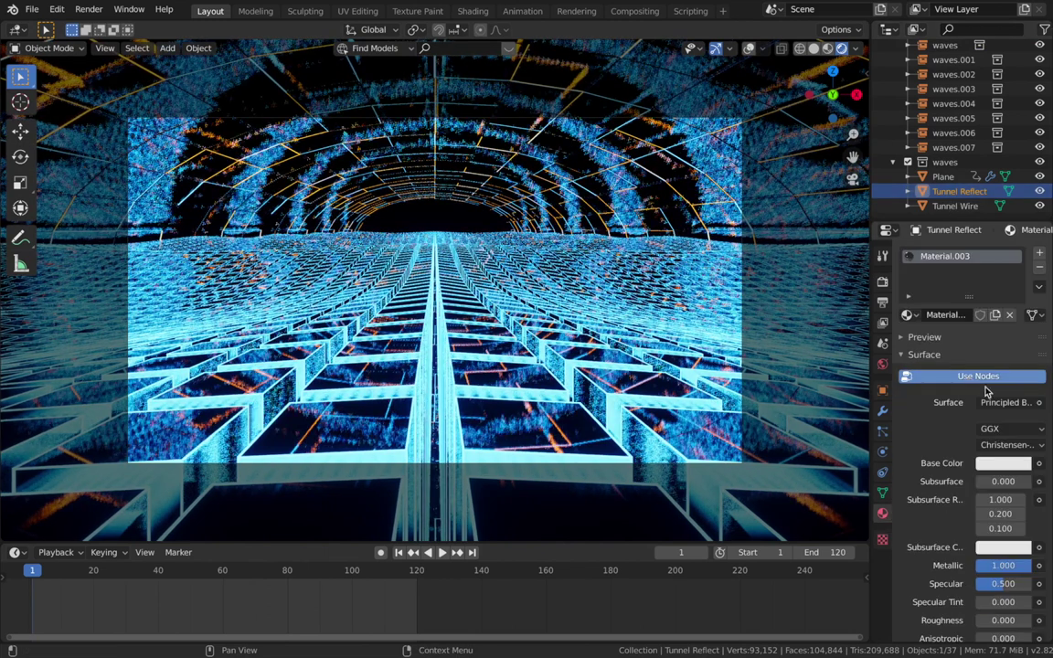
{"action": "left_click", "coordinate": [1008, 463]}
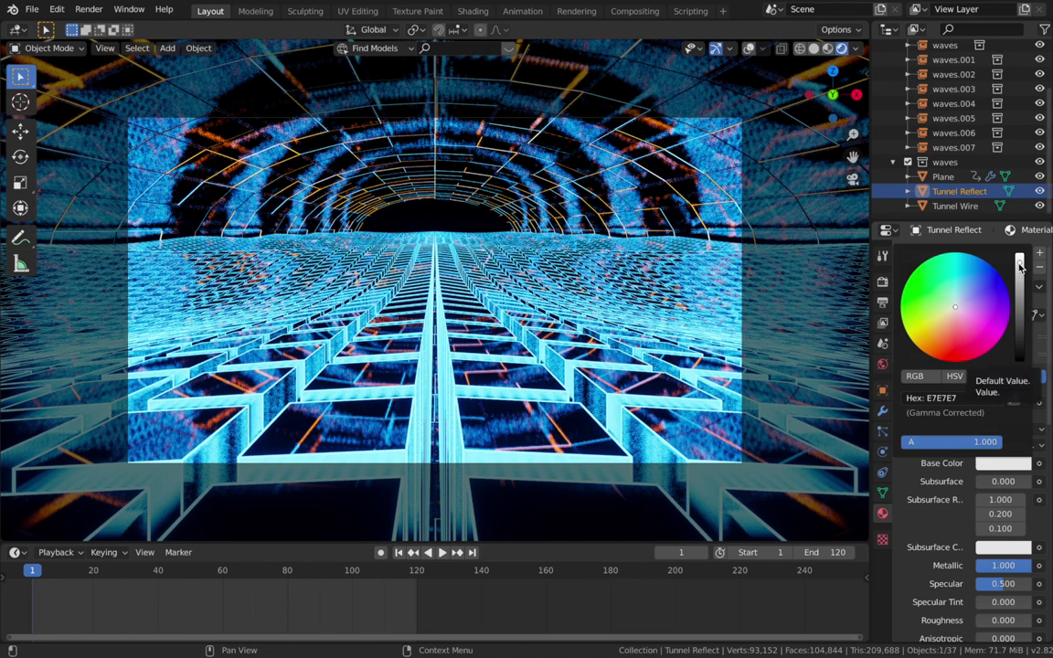
{"action": "left_click_drag", "start_coordinate": [1020, 265], "coordinate": [1020, 291]}
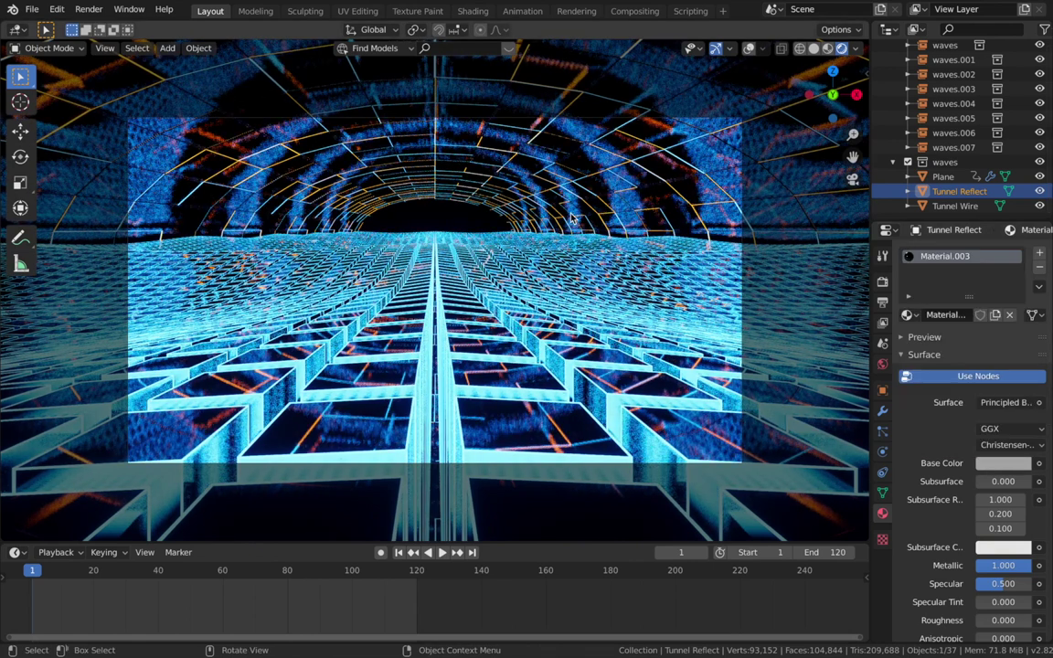
Step: Switch the viewport to solid shading and set the render output path to a Tutorial Render file under the Blender Renders location
{"action": "left_click", "coordinate": [882, 284]}
{"action": "left_click", "coordinate": [883, 301]}
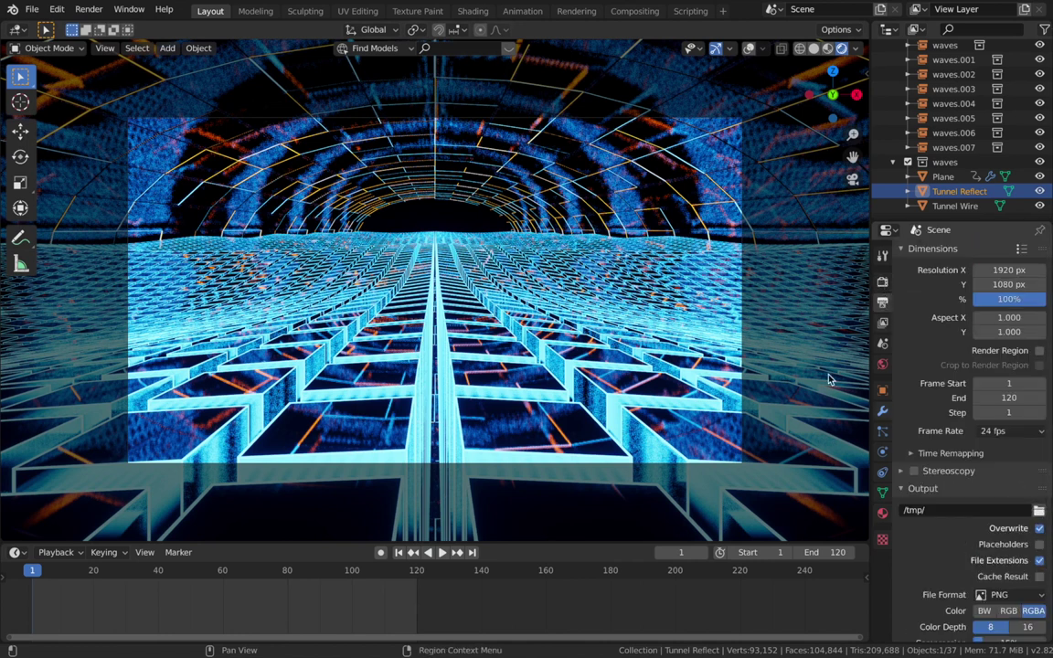
{"action": "key", "text": "z"}
{"action": "key", "text": "6"}
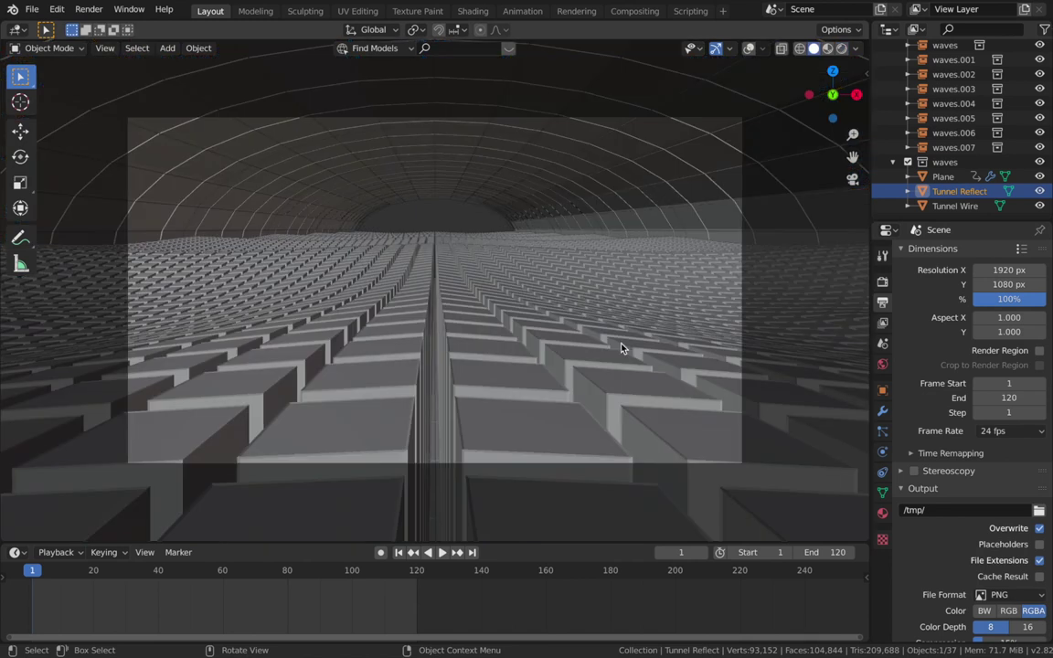
{"action": "left_click", "coordinate": [1039, 510]}
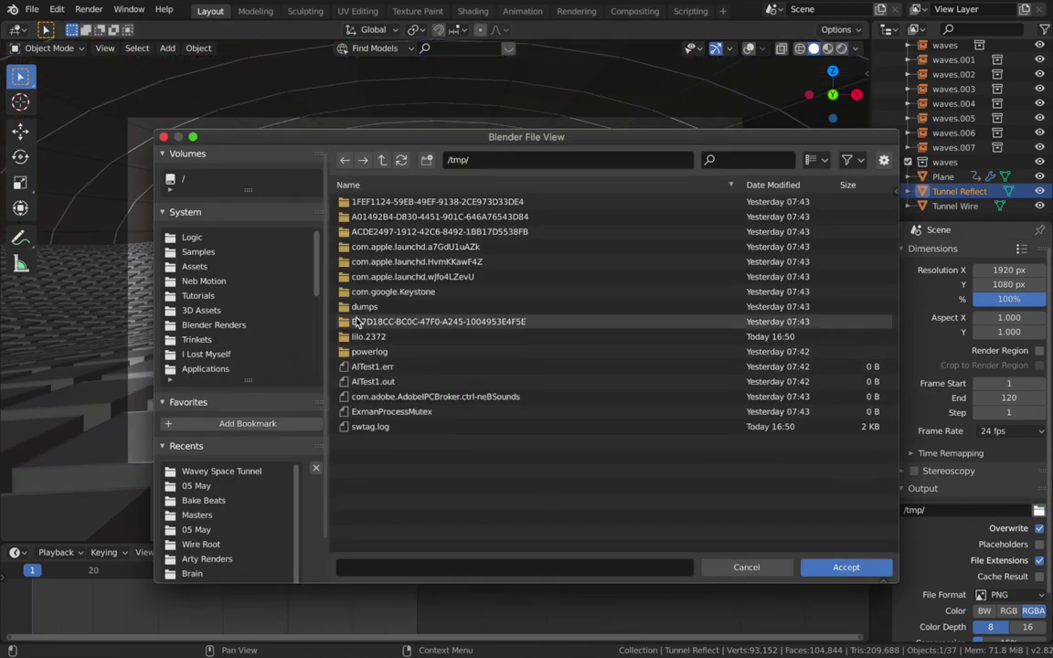
{"action": "left_click", "coordinate": [225, 327]}
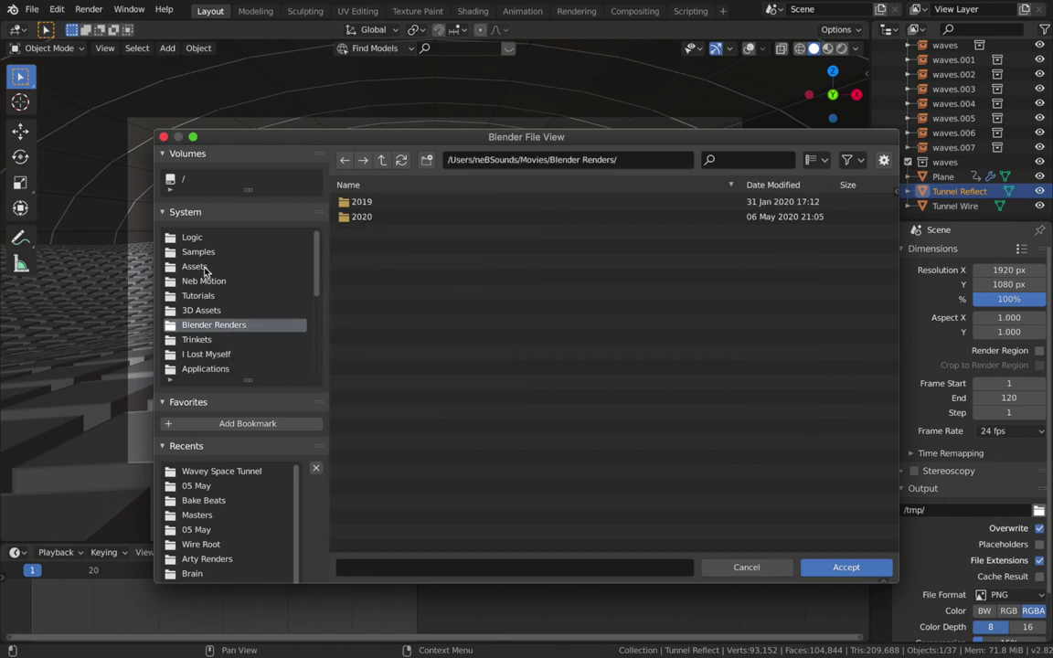
{"action": "left_click", "coordinate": [845, 567]}
Step: Set the render output to FFmpeg video with an MPEG-4 container and Perceptually lossless output quality
{"action": "left_click", "coordinate": [989, 582]}
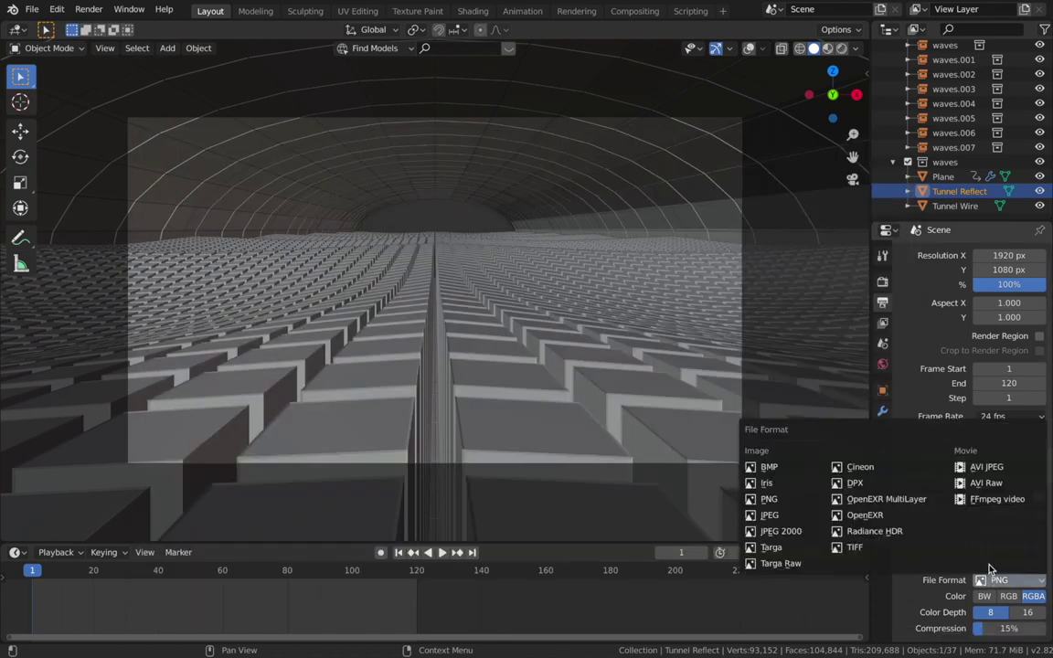
{"action": "left_click", "coordinate": [1003, 501]}
{"action": "scroll", "coordinate": [905, 588], "scroll_direction": "down", "scroll_amount": 1}
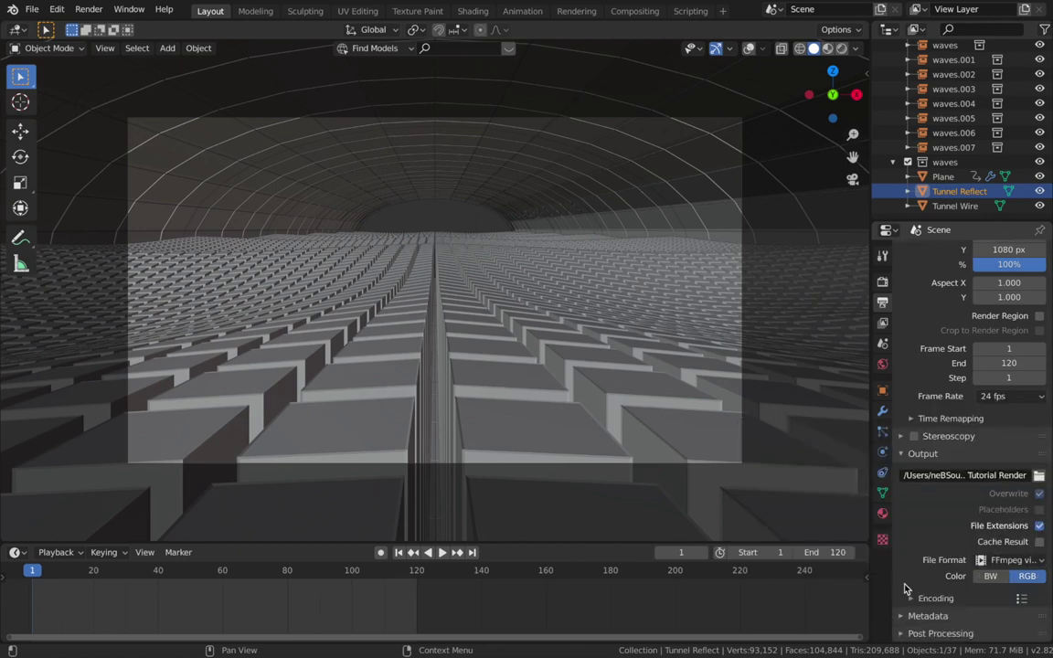
{"action": "left_click", "coordinate": [912, 598]}
{"action": "scroll", "coordinate": [923, 566], "scroll_direction": "down", "scroll_amount": 2}
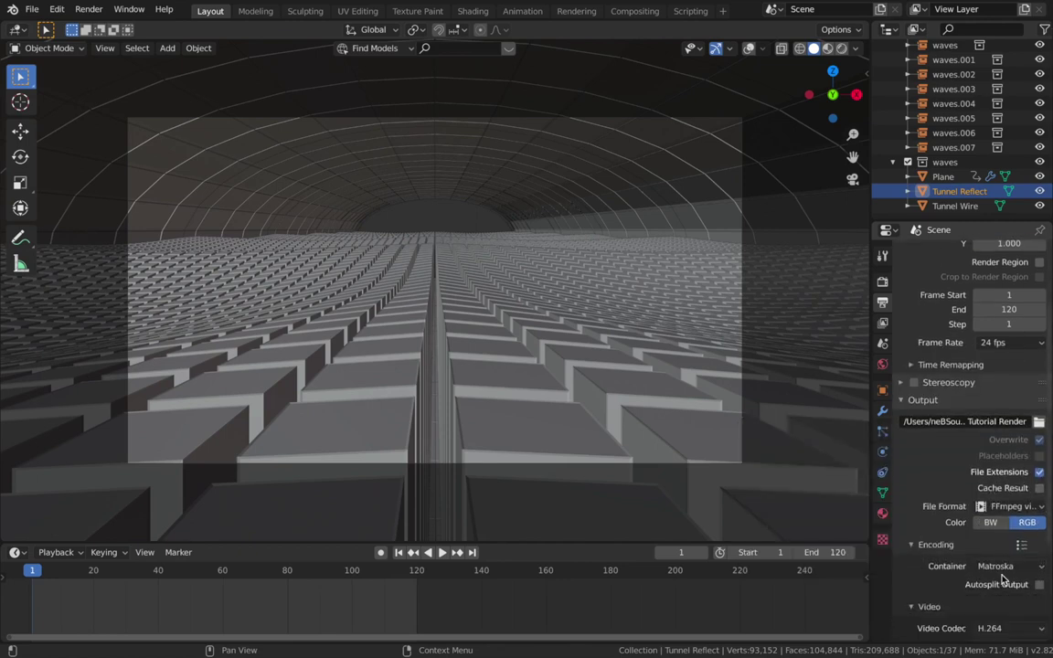
{"action": "left_click", "coordinate": [1003, 567]}
{"action": "left_click", "coordinate": [1003, 517]}
{"action": "scroll", "coordinate": [1011, 521], "scroll_direction": "down", "scroll_amount": 6}
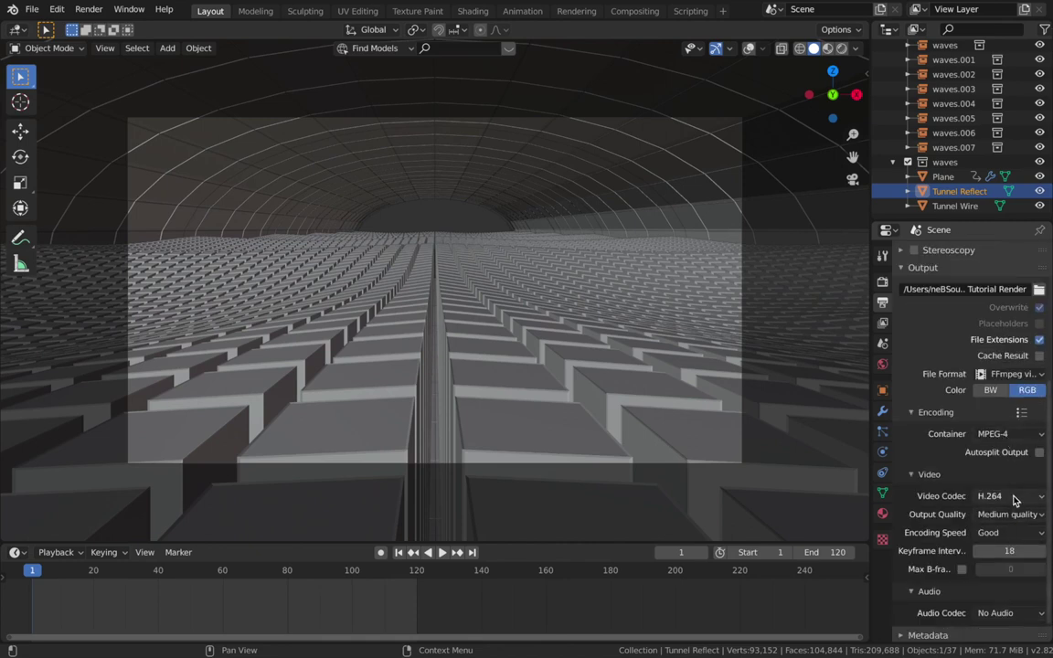
{"action": "left_click", "coordinate": [1003, 516]}
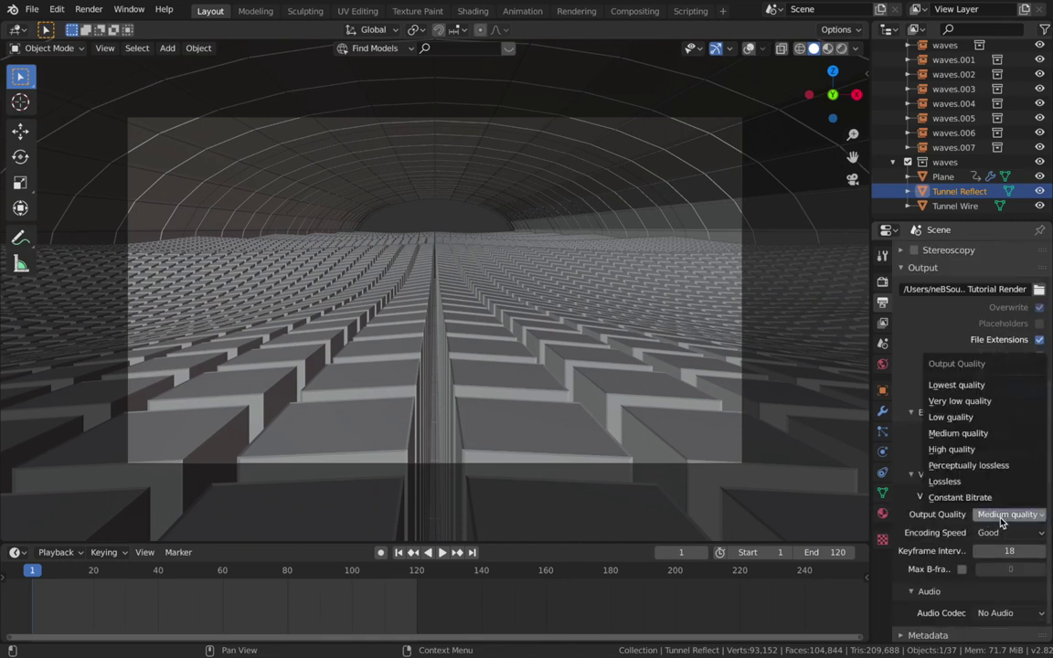
{"action": "left_click", "coordinate": [990, 467]}
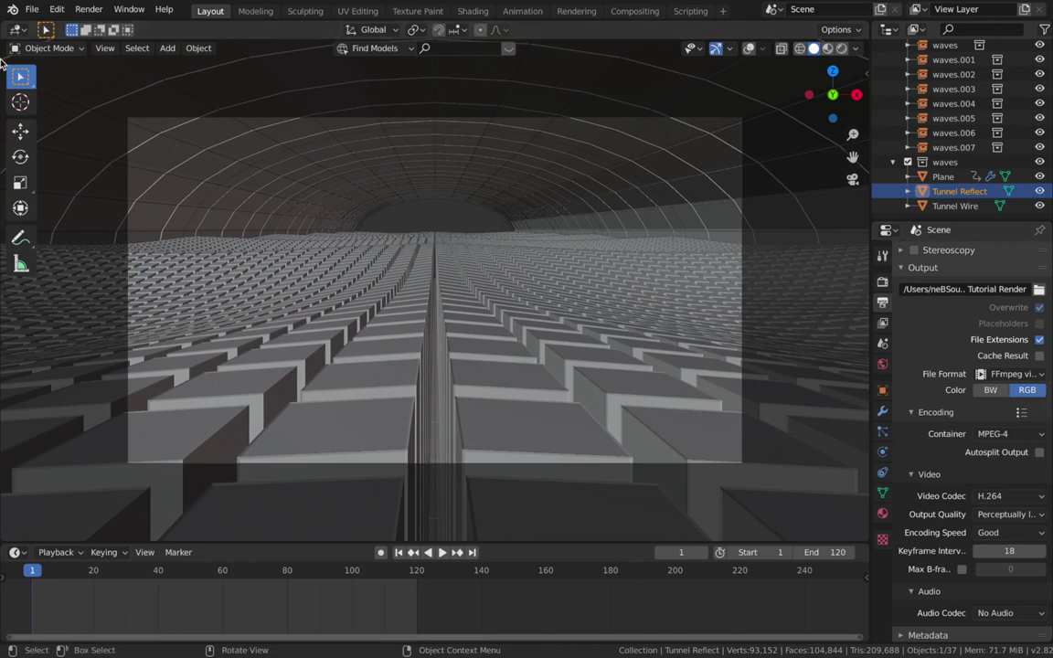
{"action": "left_click", "coordinate": [91, 11]}
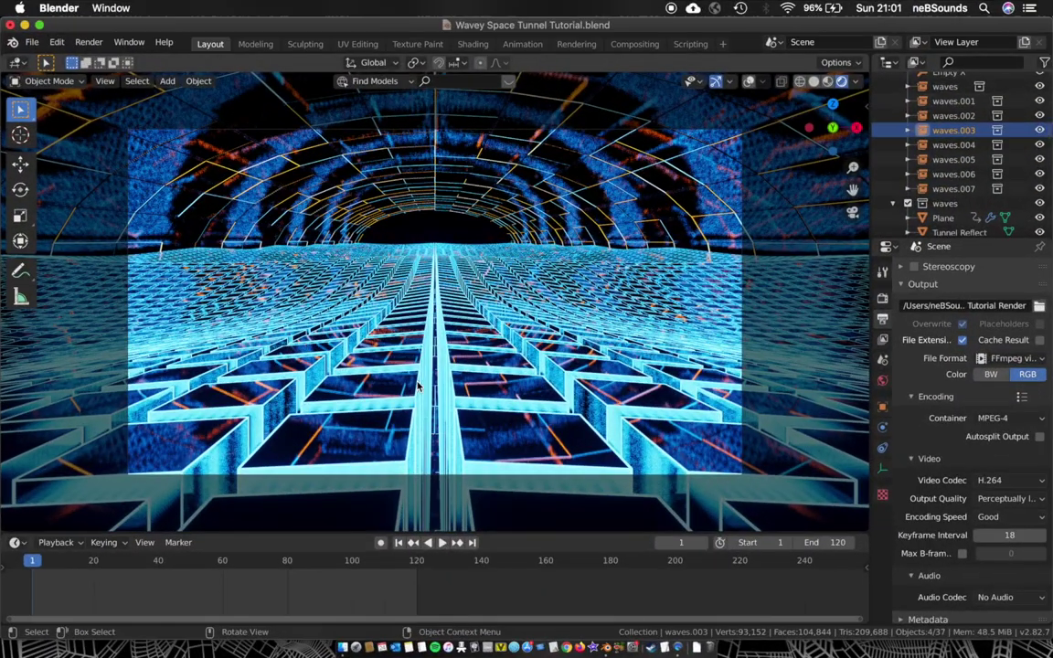
Step: Select the Camera and raise its Z location to about 2.98 m above the wave tiles
{"action": "scroll", "coordinate": [938, 137], "scroll_direction": "up", "scroll_amount": 3}
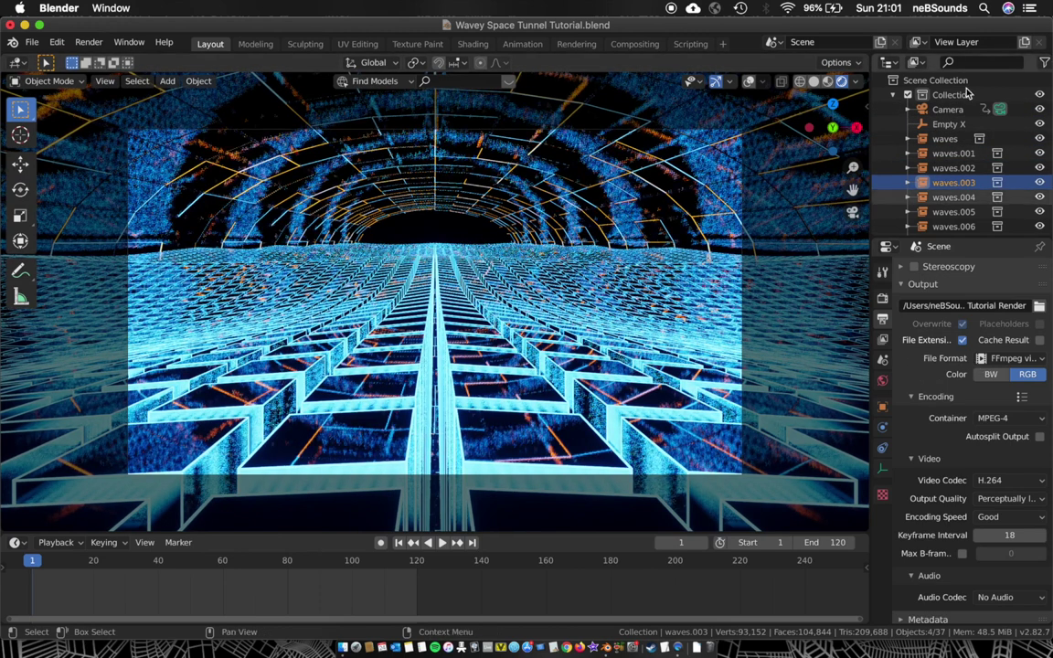
{"action": "left_click", "coordinate": [947, 110]}
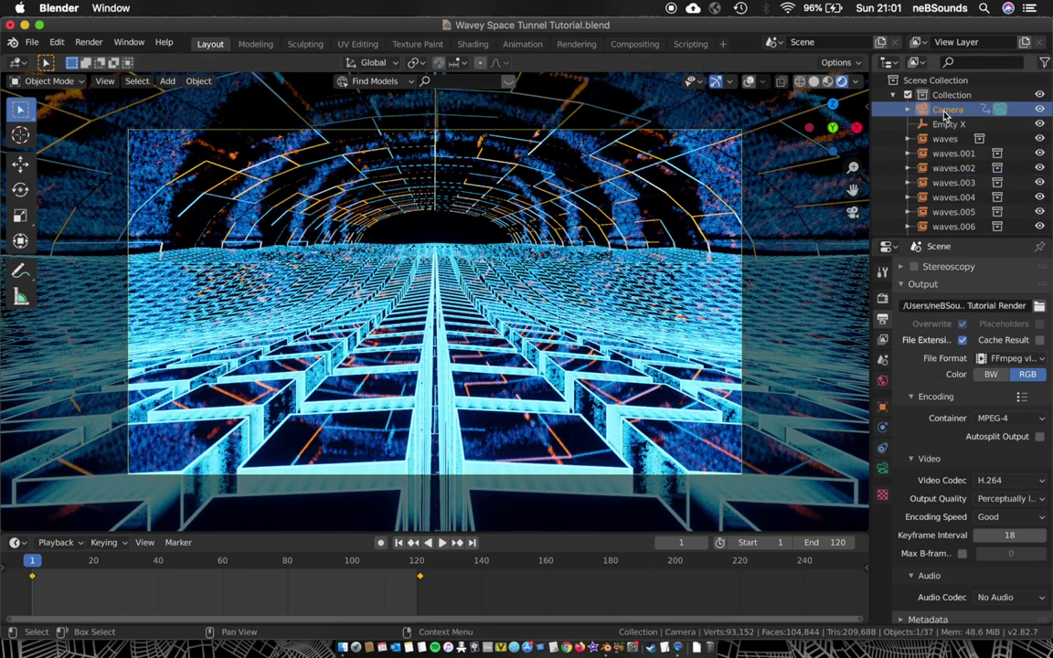
{"action": "left_click", "coordinate": [882, 408]}
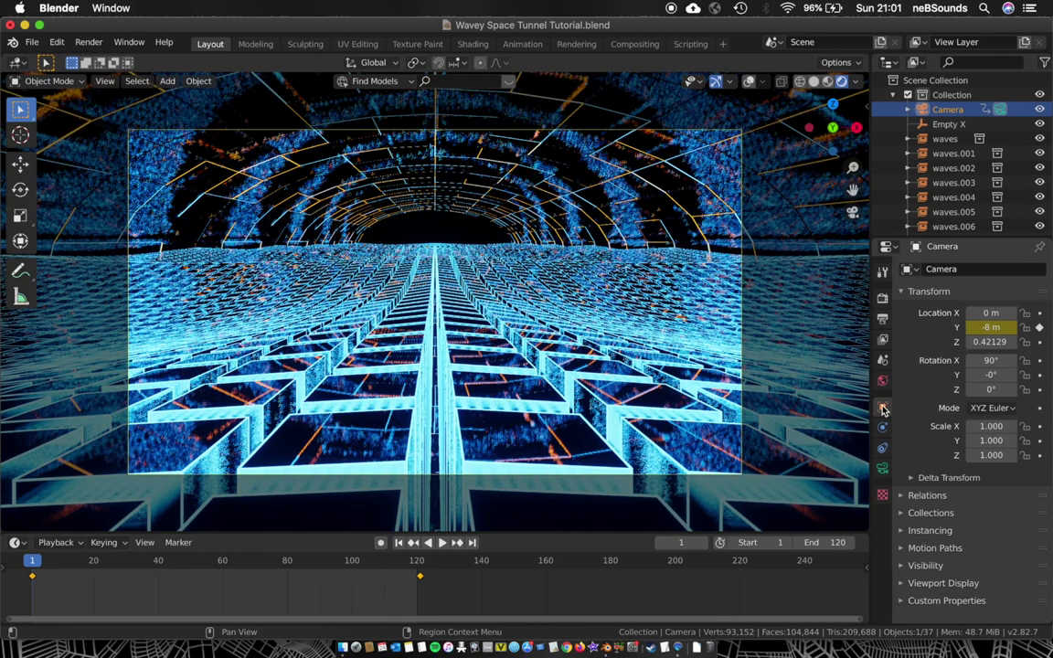
{"action": "left_click_drag", "start_coordinate": [981, 341], "coordinate": [1041, 341]}
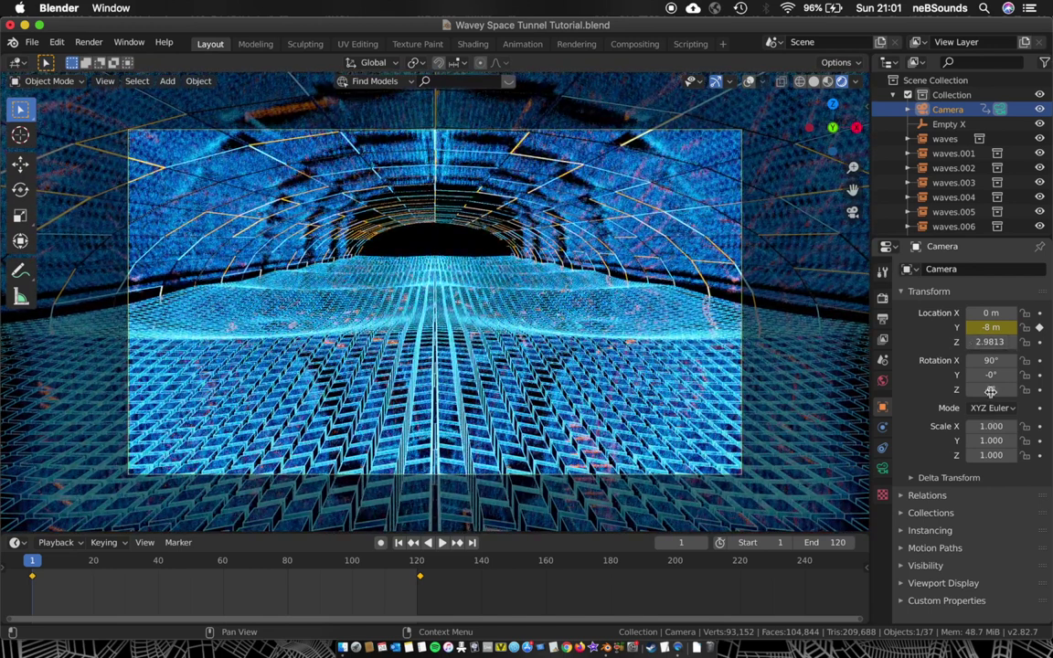
Step: Set the Camera's vertical lens shift to -0.180 and its focal length to 25 mm
{"action": "left_click", "coordinate": [883, 469]}
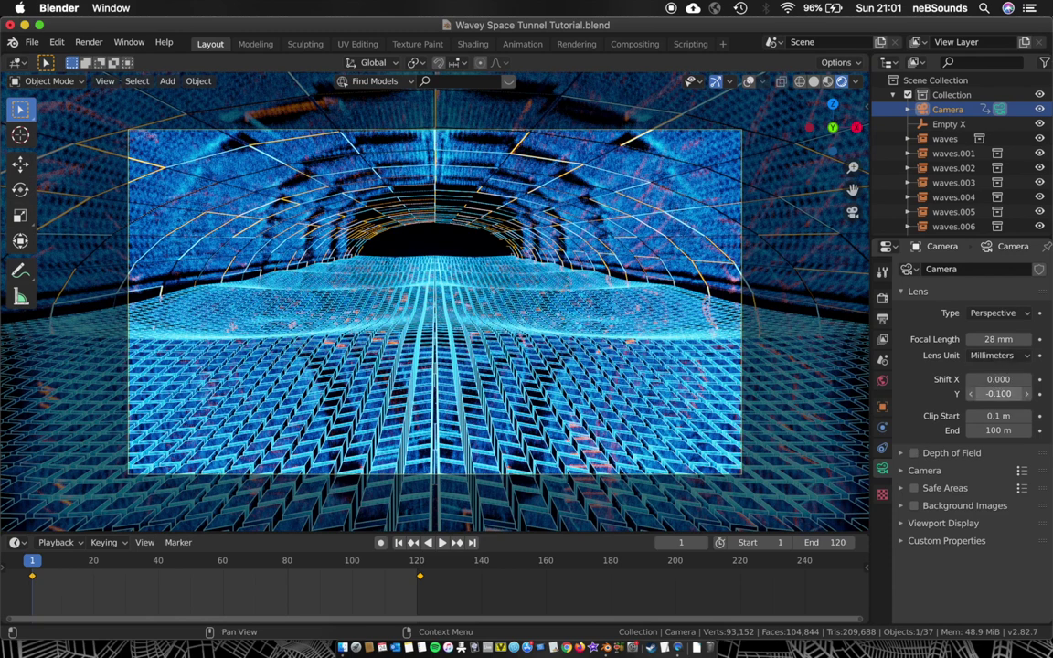
{"action": "left_click_drag", "start_coordinate": [998, 393], "coordinate": [987, 393]}
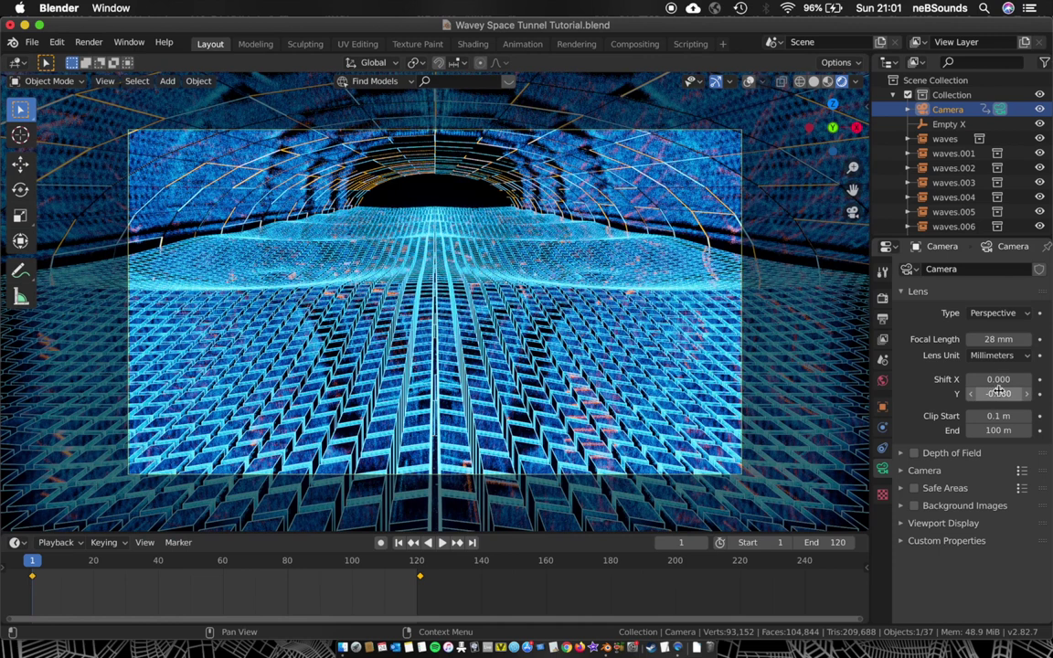
{"action": "left_click", "coordinate": [990, 339]}
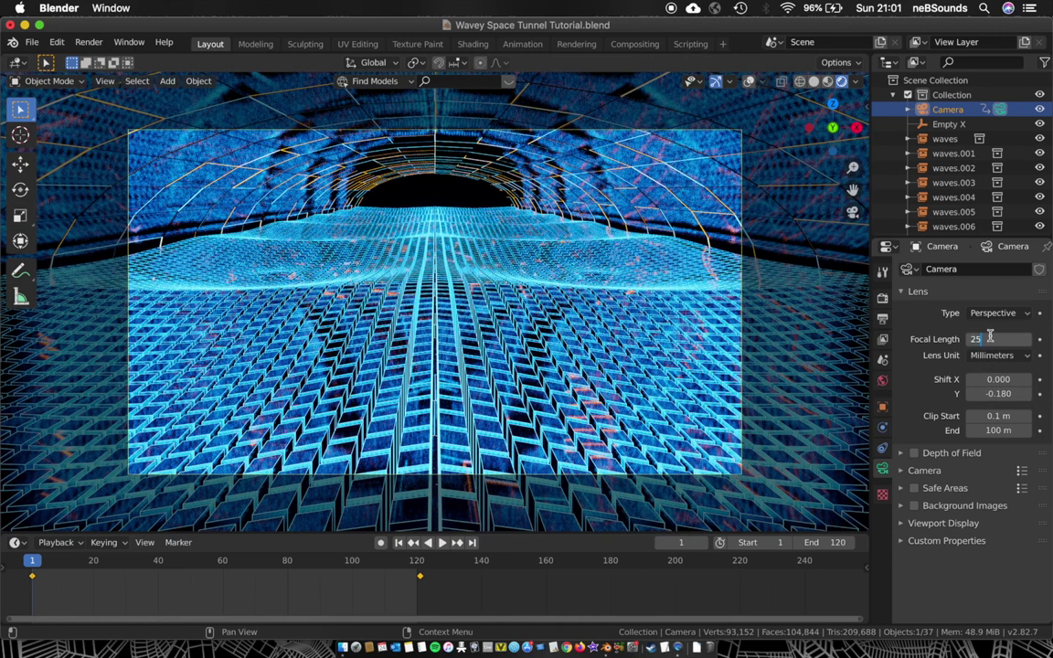
{"action": "type", "text": "25"}
{"action": "key", "text": "Return"}
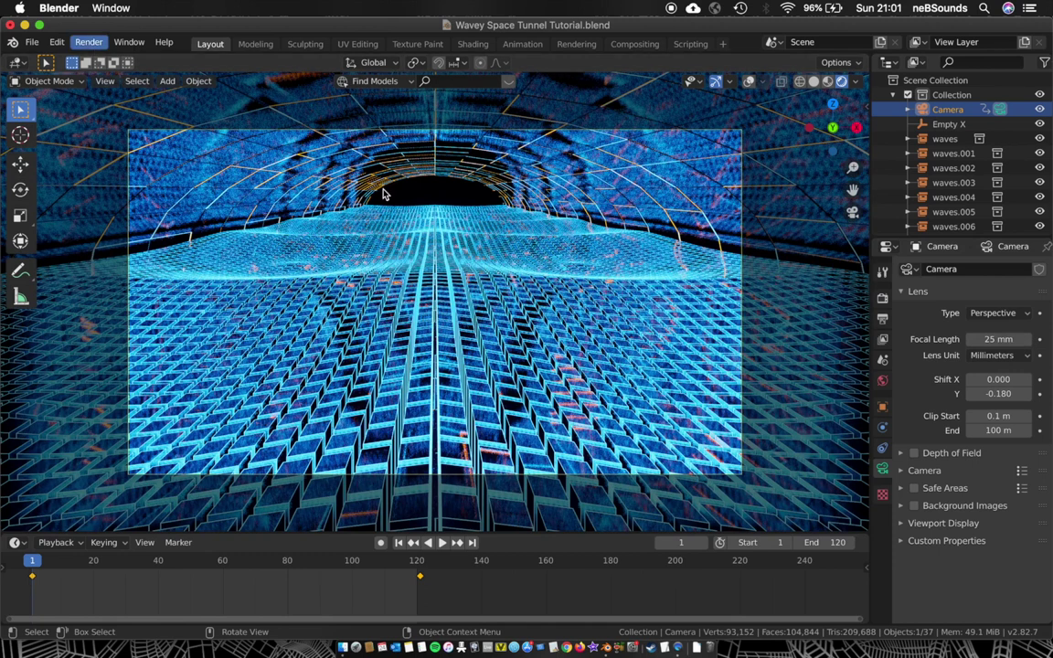